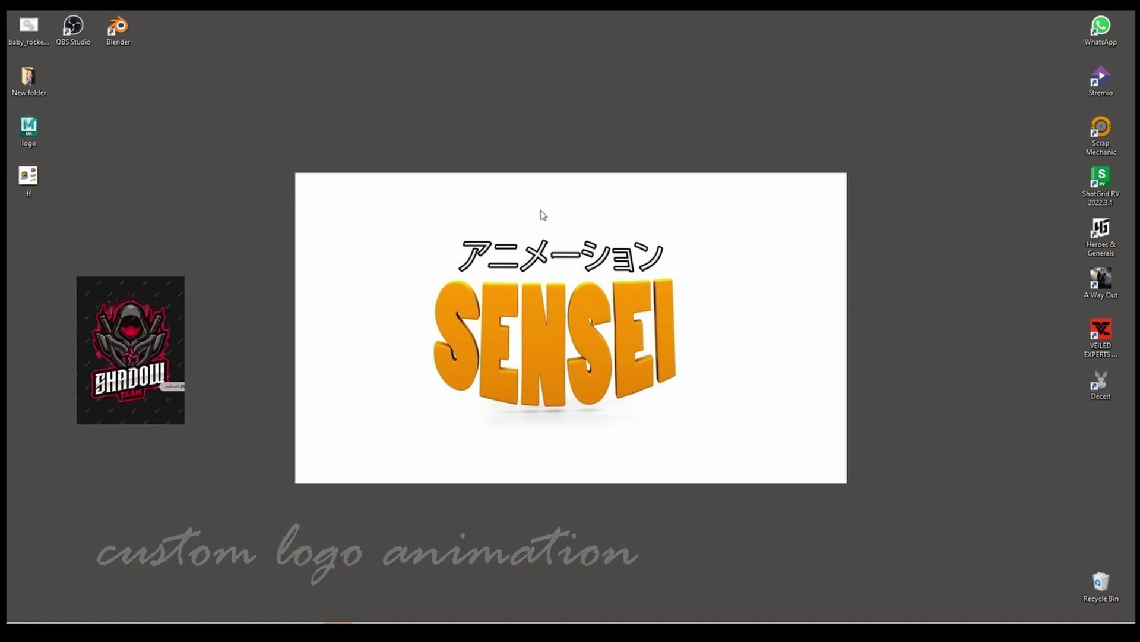
Move the Blender shortcut below OBS Studio and bring the Maya scene window to the front.
left_click_drag(118, 27, 74, 77)
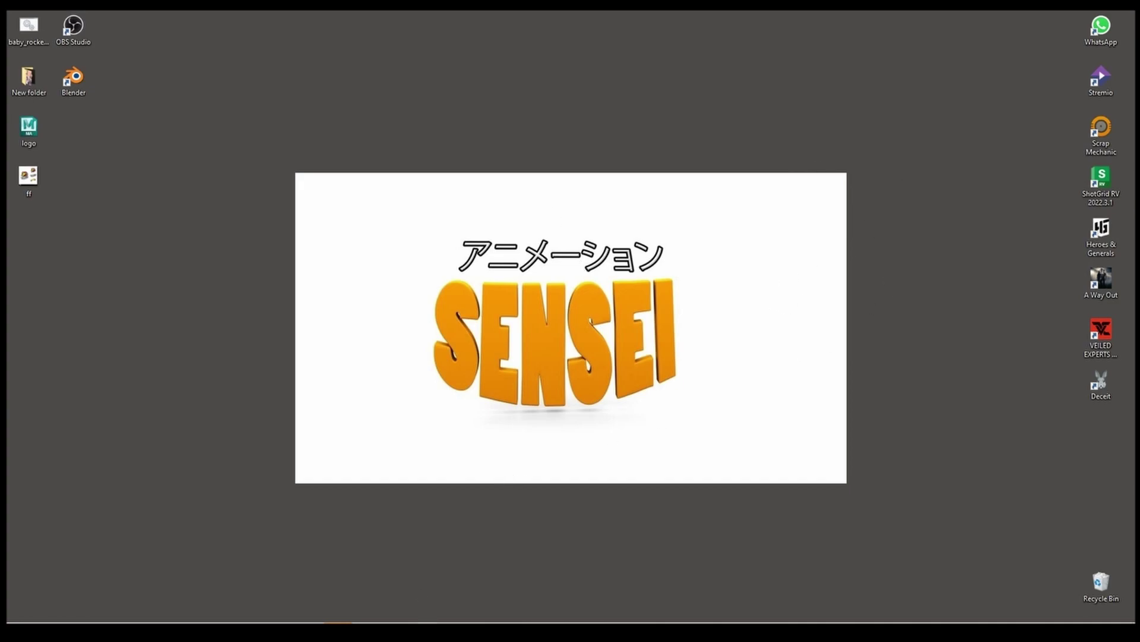
mouse_move(337, 623)
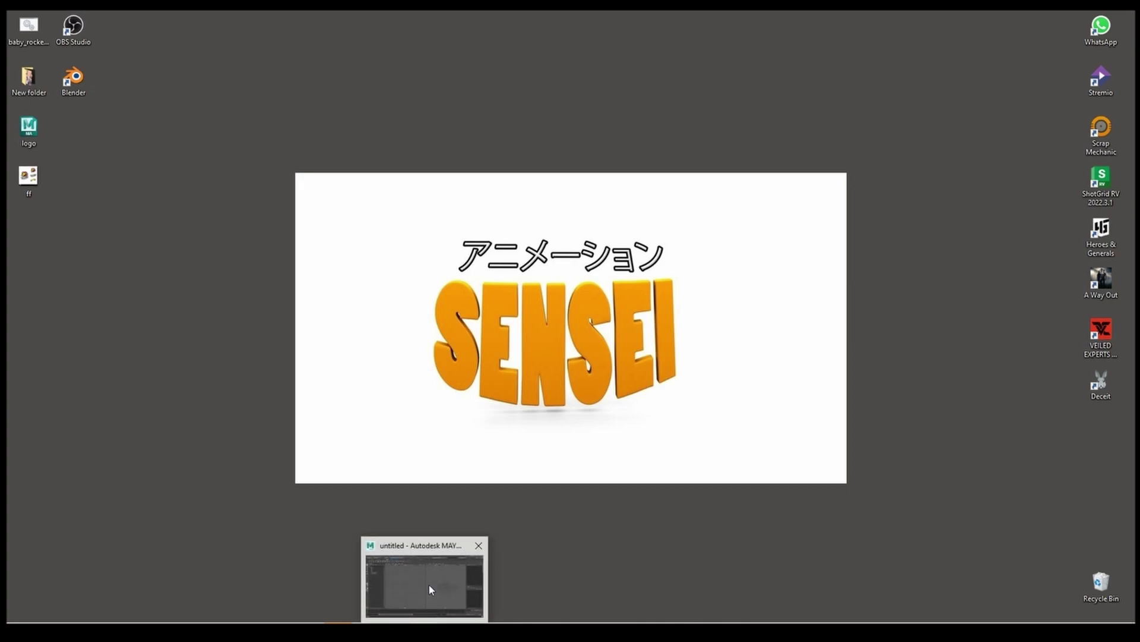
left_click(429, 584)
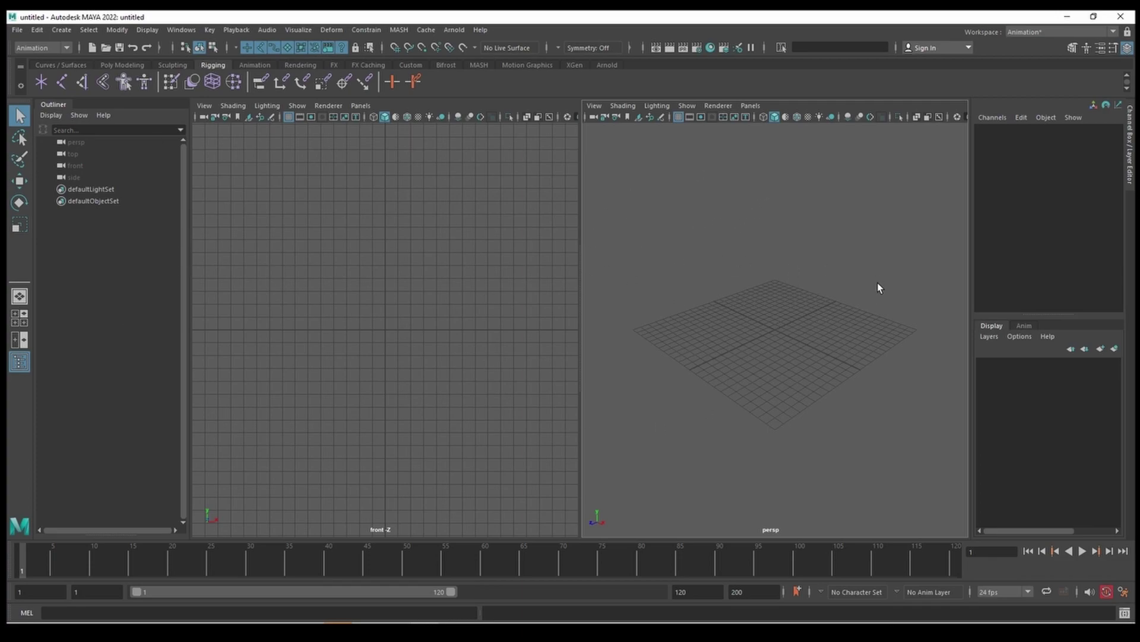
Toggle between the four-view layout and an enlarged perspective view, orbiting around the grid.
left_click(19, 318)
left_click(706, 179)
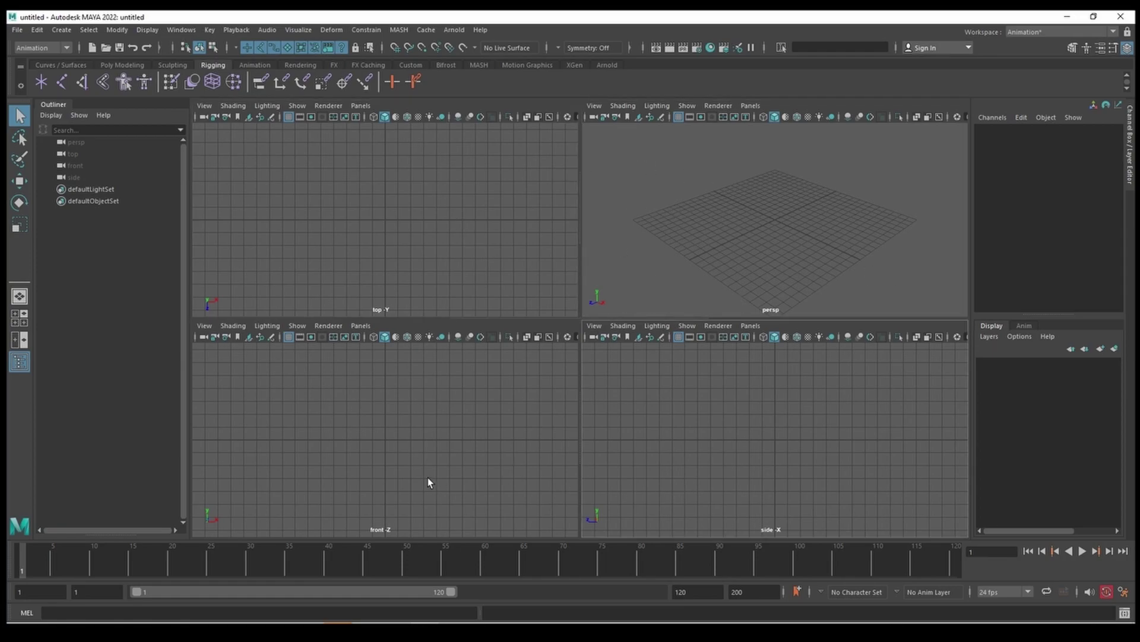
key("space")
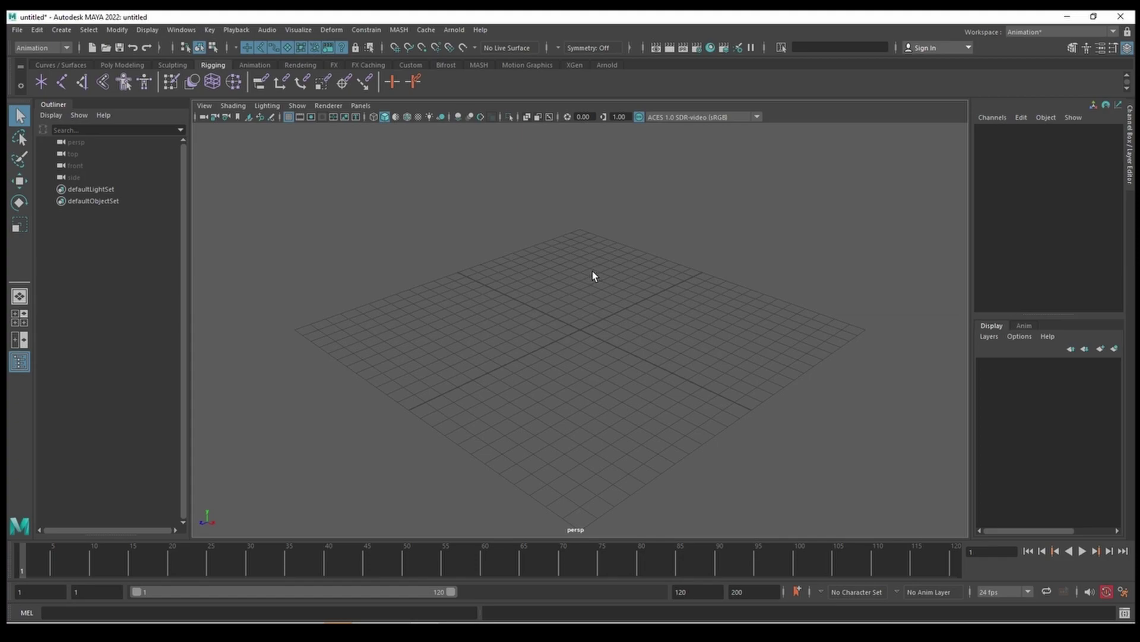
scroll(604, 294, "up", 1)
middle_click_drag(667, 326, 666, 340, "alt")
scroll(663, 357, "down", 1)
mouse_move(675, 351)
left_mouse_down("alt")
mouse_move(595, 364)
mouse_move(629, 349)
left_mouse_up("alt")
mouse_move(673, 322)
left_mouse_down("alt")
mouse_move(716, 344)
mouse_move(681, 362)
left_mouse_up("alt")
mouse_move(685, 310)
left_mouse_down("alt")
mouse_move(596, 339)
mouse_move(721, 280)
mouse_move(667, 326)
mouse_move(738, 284)
mouse_move(768, 293)
mouse_move(723, 310)
mouse_move(770, 281)
mouse_move(723, 293)
mouse_move(789, 293)
mouse_move(518, 315)
left_mouse_up("alt")
key("space")
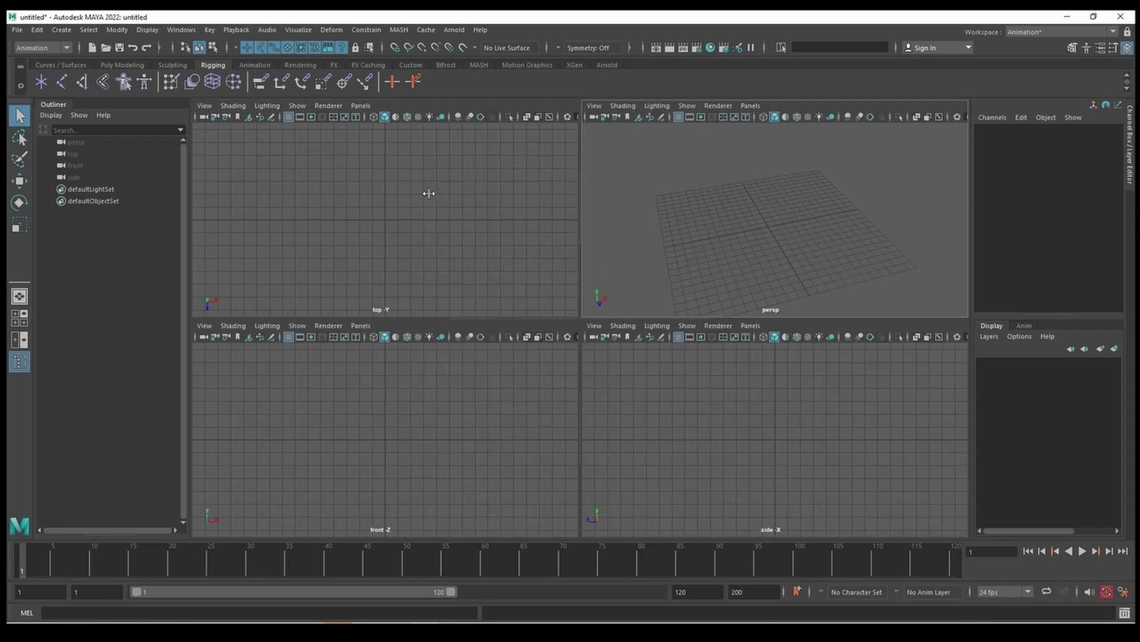
key("space")
key("space")
Maximize the front view, shrink the Maya window, and open ff.jpg from the desktop.
left_click(425, 467)
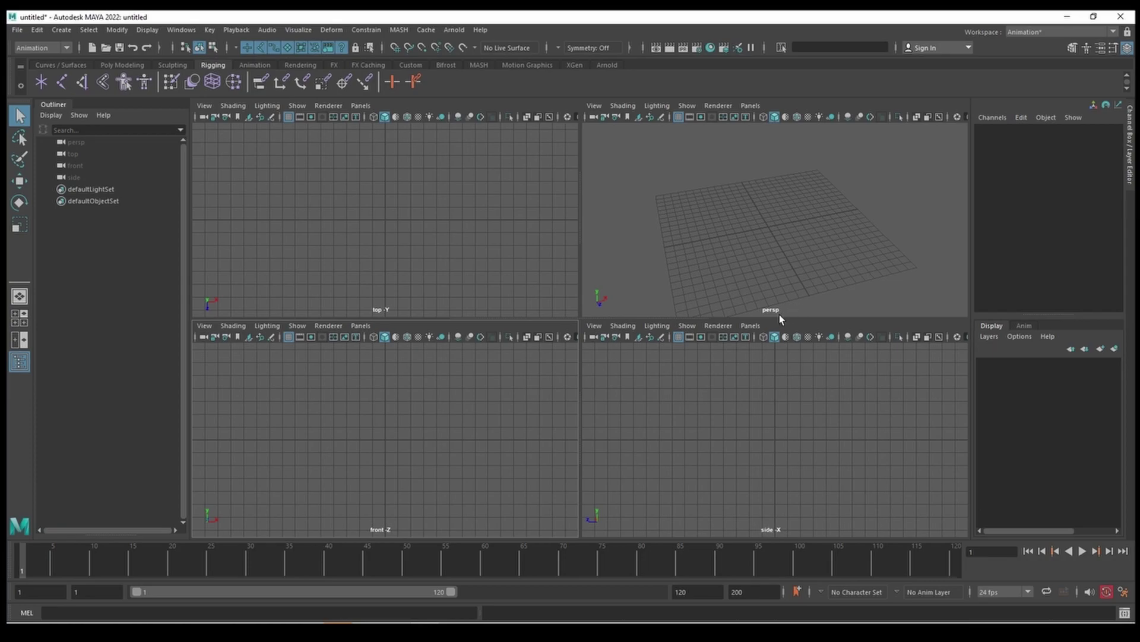
key("space")
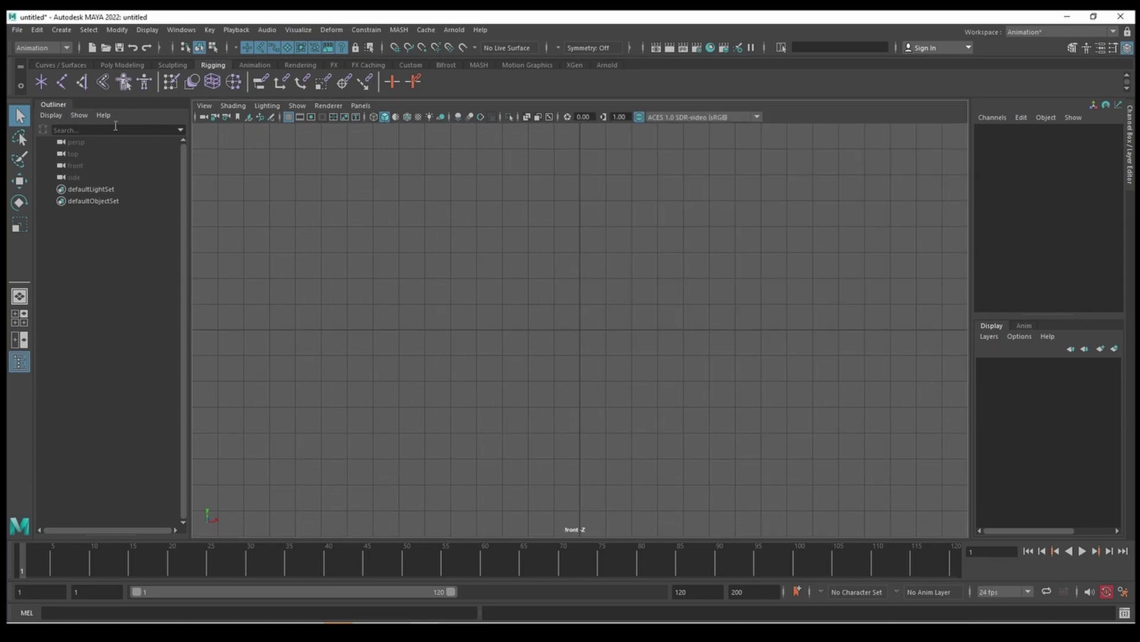
double_click(329, 21)
double_click(28, 177)
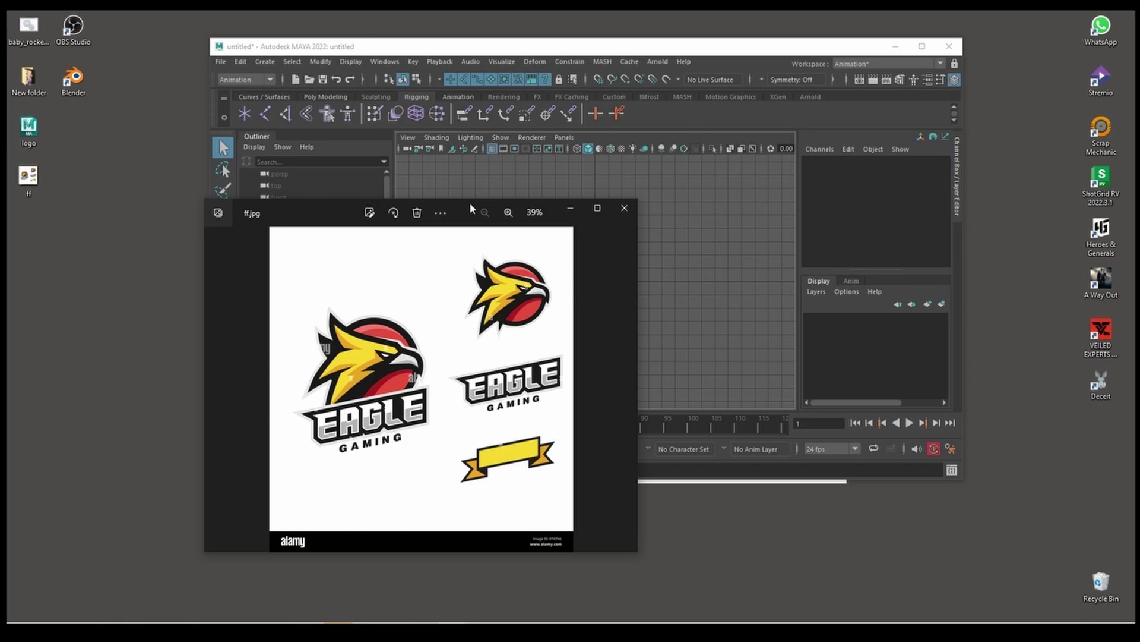
Reposition the ff.jpg Photos viewer up and to the left.
left_click_drag(471, 209, 382, 152)
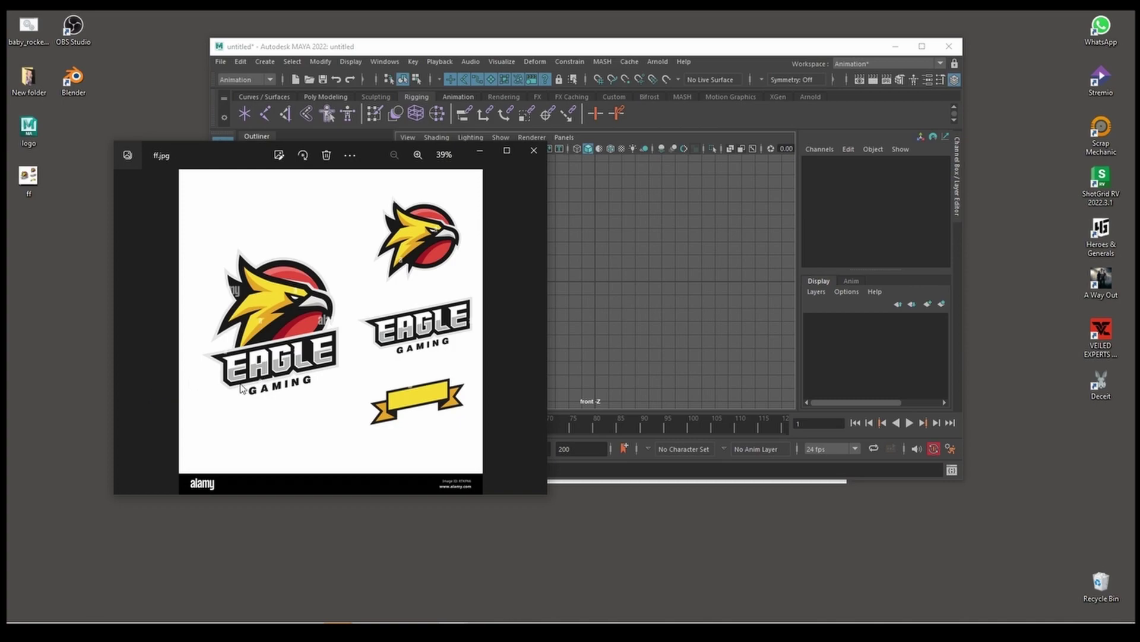
mouse_move(369, 154)
left_mouse_down()
mouse_move(373, 169)
mouse_move(330, 179)
left_mouse_up()
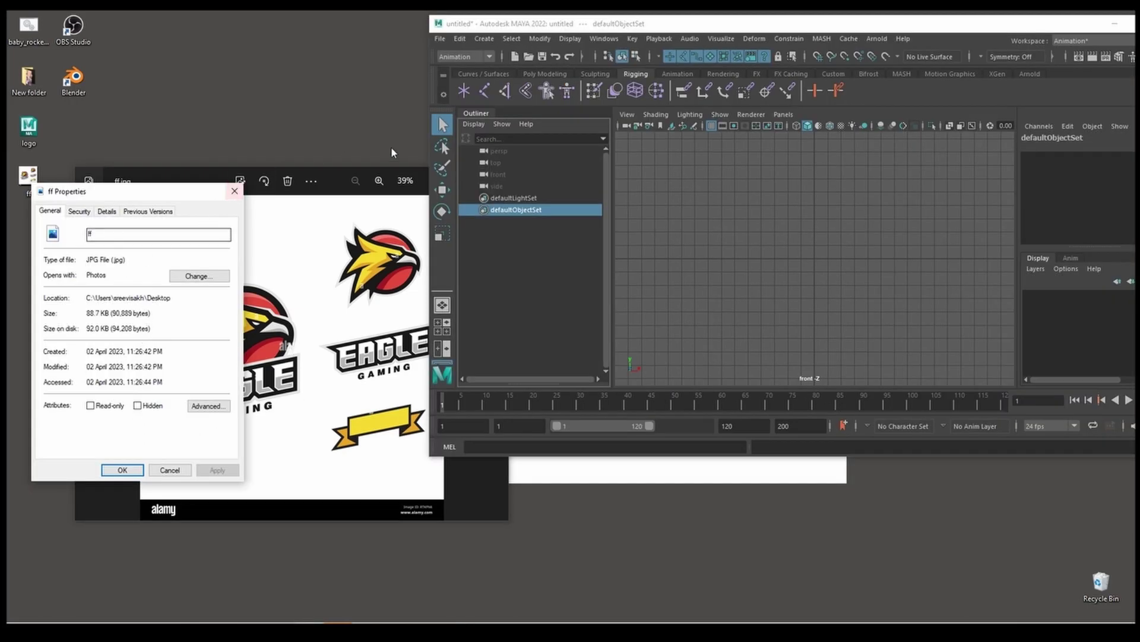
Import ff.jpg from the Desktop as the front view's image plane, then maximize Maya.
left_click(627, 114)
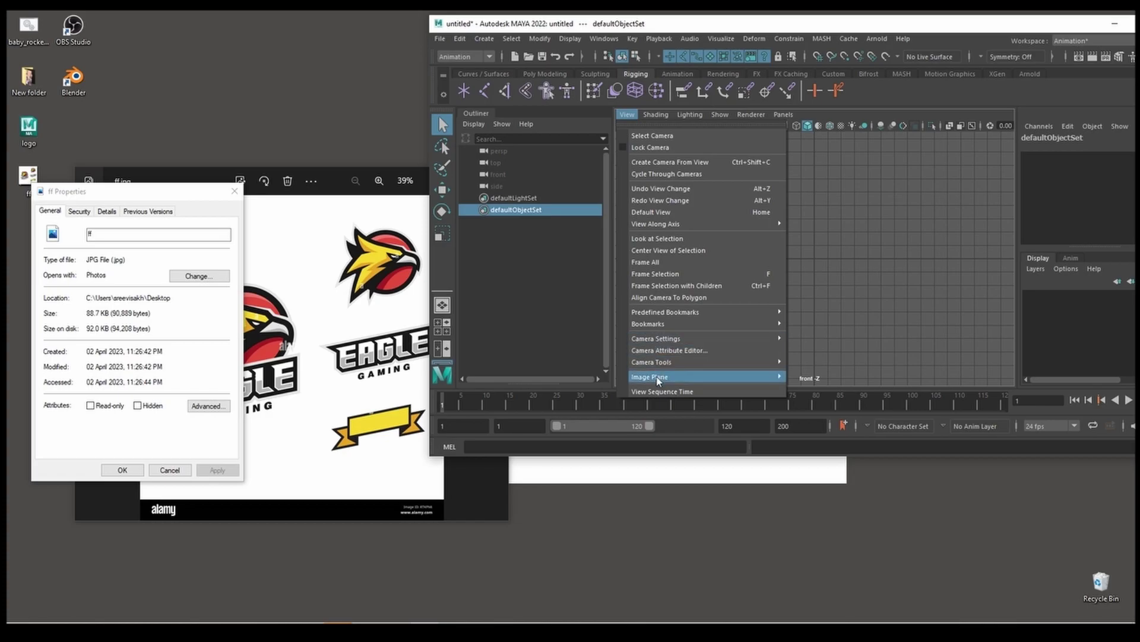
mouse_move(660, 376)
left_click(832, 379)
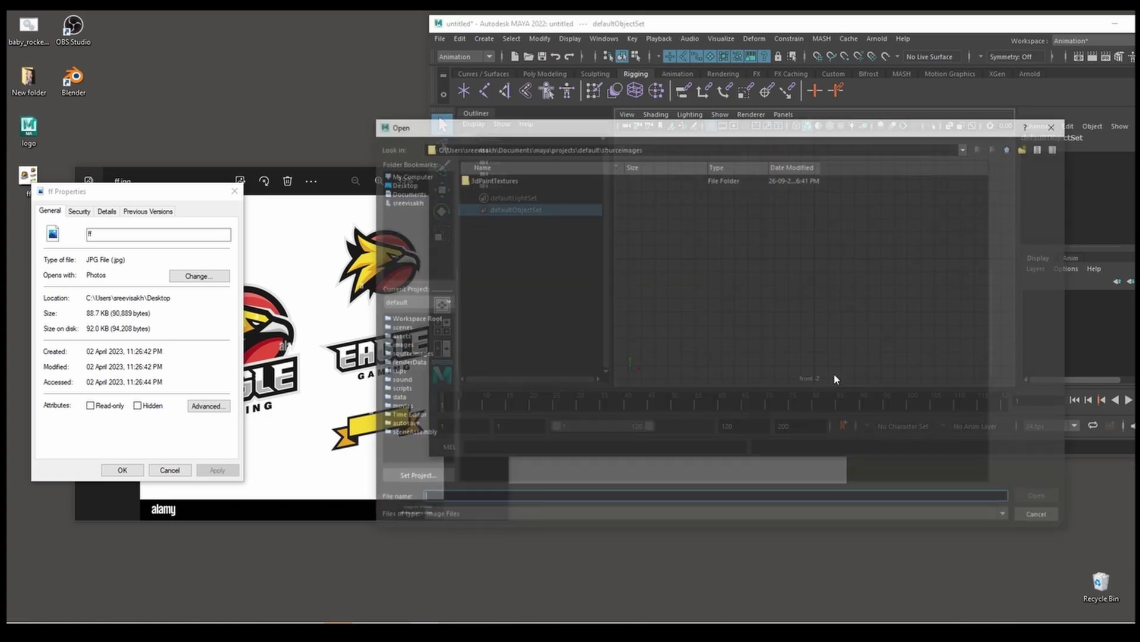
left_click(408, 185)
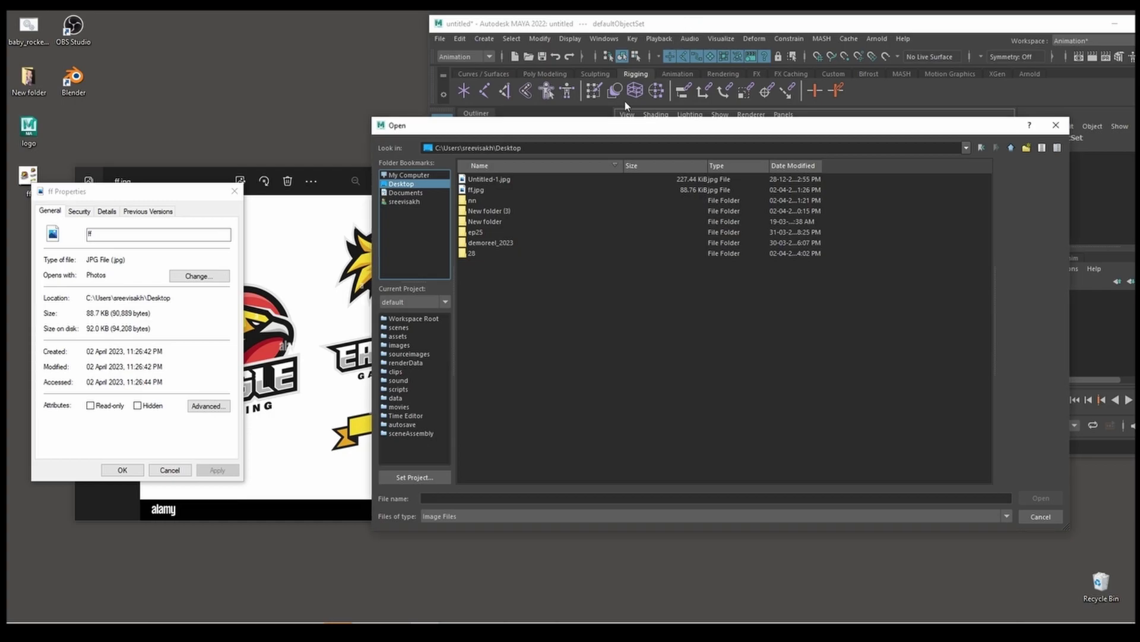
left_click(479, 180)
left_click(482, 190)
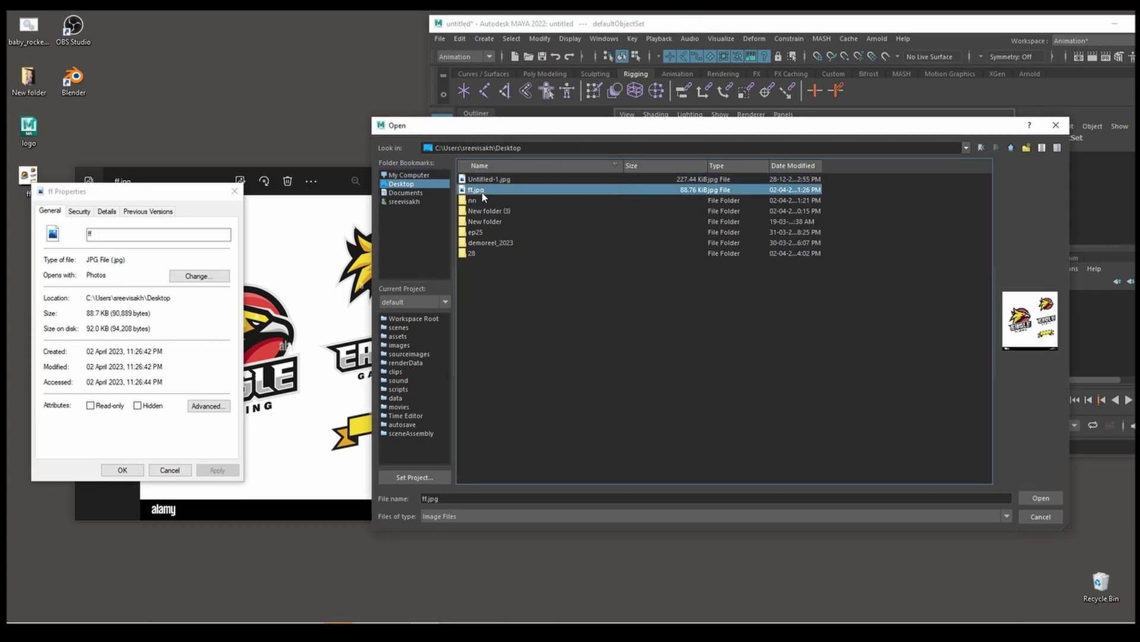
double_click(482, 190)
double_click(798, 23)
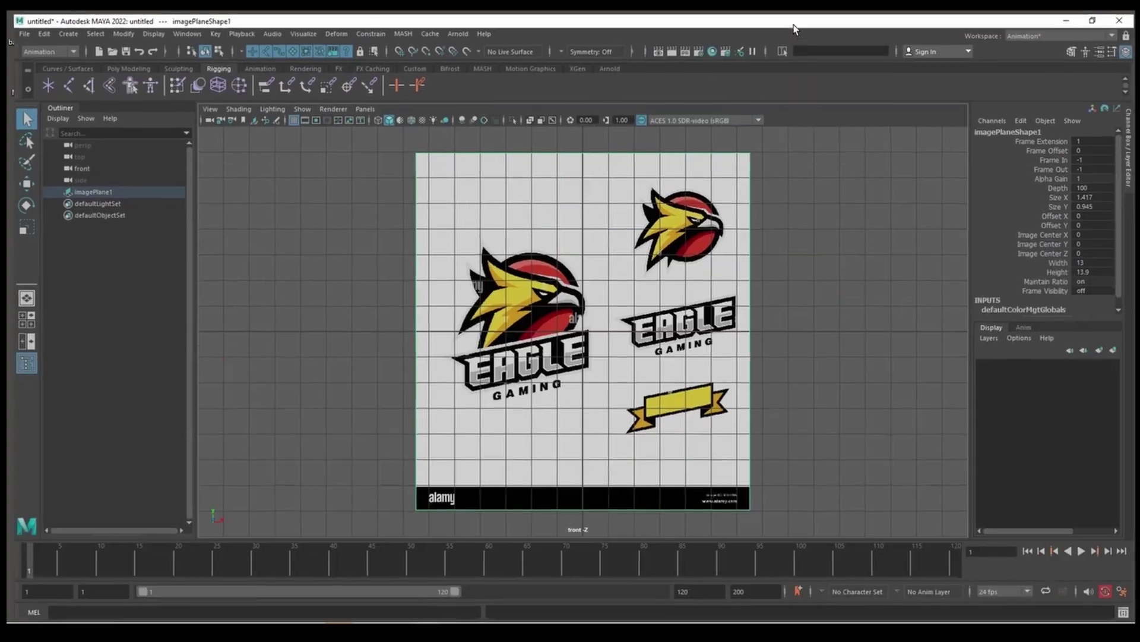
Zoom and orbit the front and perspective views to inspect the logo image plane.
left_click(781, 295)
scroll(568, 356, "up", 2)
scroll(508, 335, "down", 2)
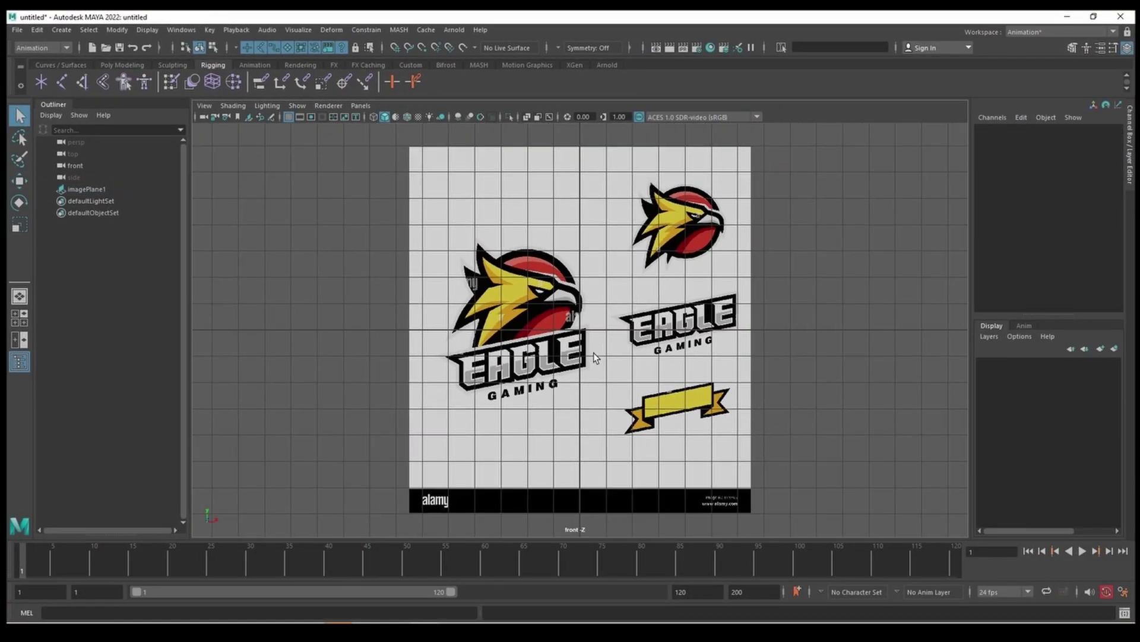
scroll(594, 351, "up", 2)
scroll(552, 349, "up", 2)
scroll(546, 362, "up", 2)
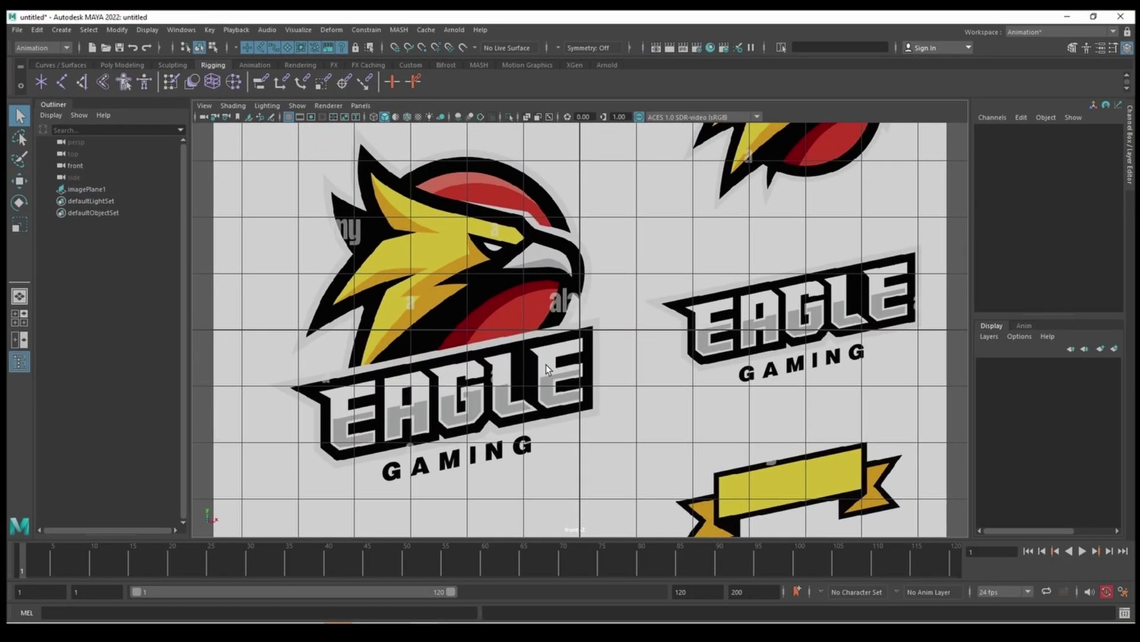
scroll(676, 282, "down", 1)
scroll(675, 282, "down", 4)
scroll(671, 324, "up", 2)
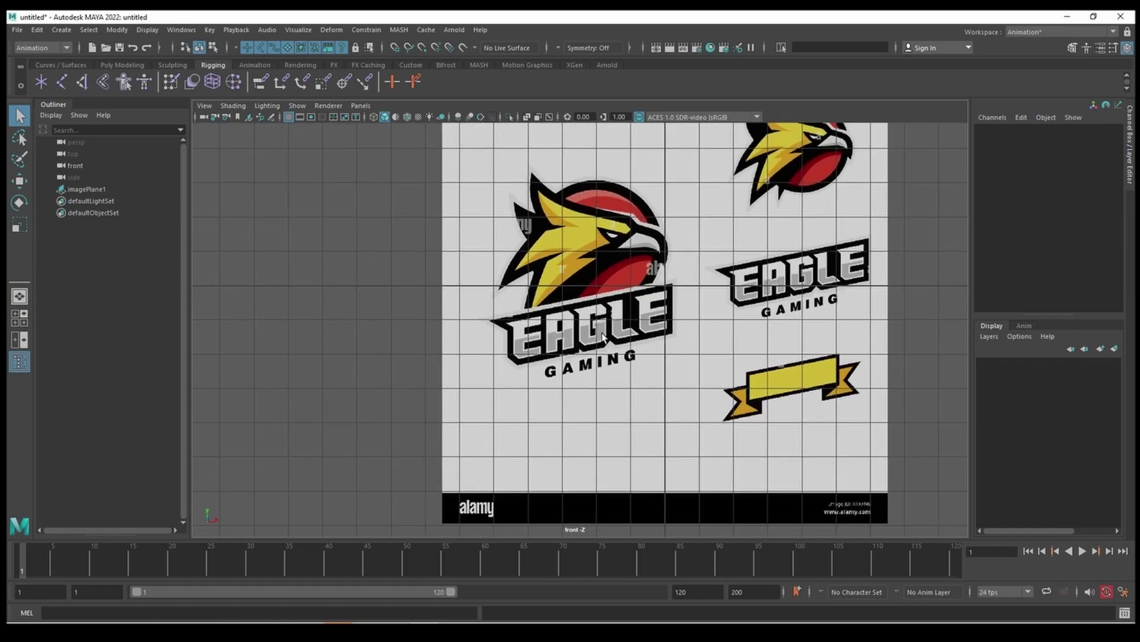
scroll(603, 337, "up", 2)
scroll(603, 337, "down", 1)
scroll(617, 338, "down", 3)
key("space")
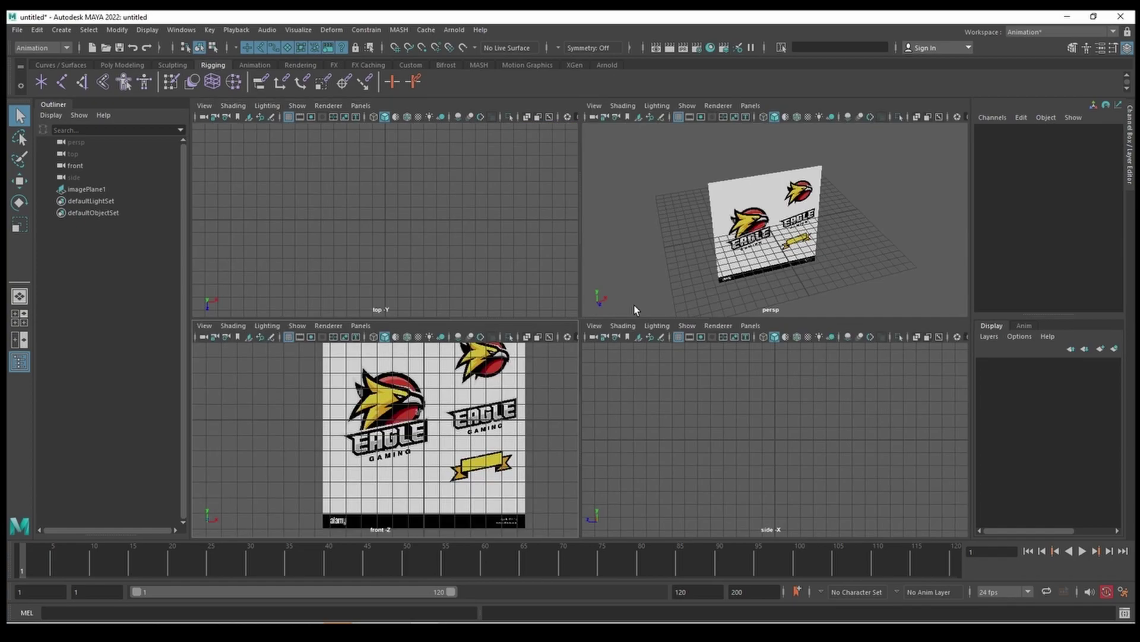
scroll(781, 244, "up", 3)
scroll(811, 229, "down", 3)
mouse_move(779, 245)
left_mouse_down("alt")
mouse_move(860, 191)
mouse_move(788, 204)
left_mouse_up("alt")
scroll(354, 483, "up", 3)
key("space")
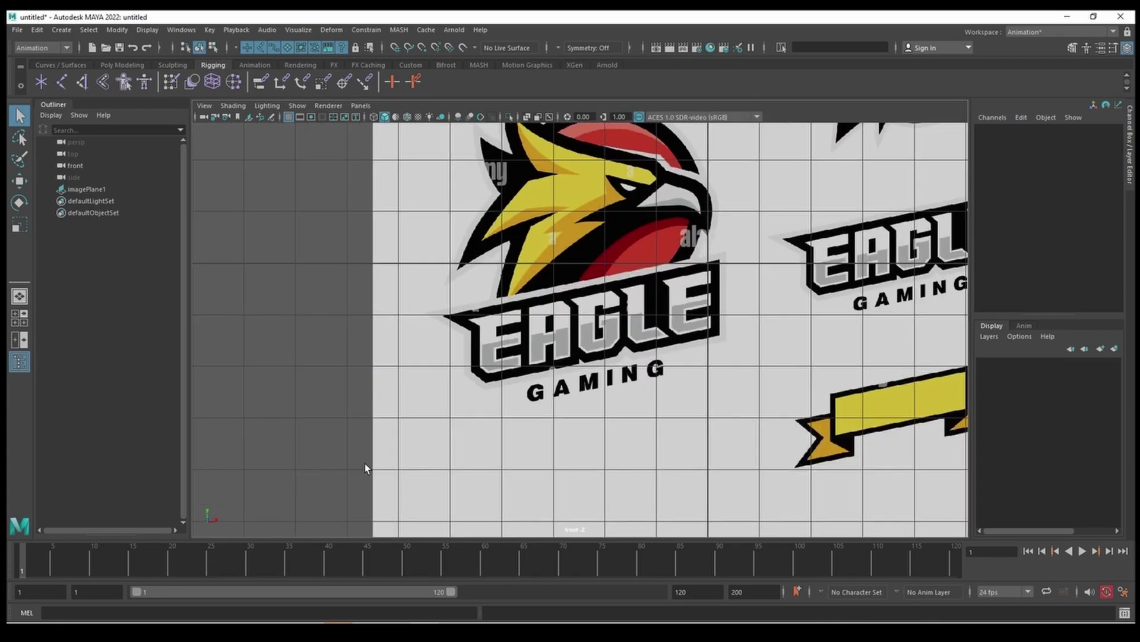
scroll(541, 412, "up", 2)
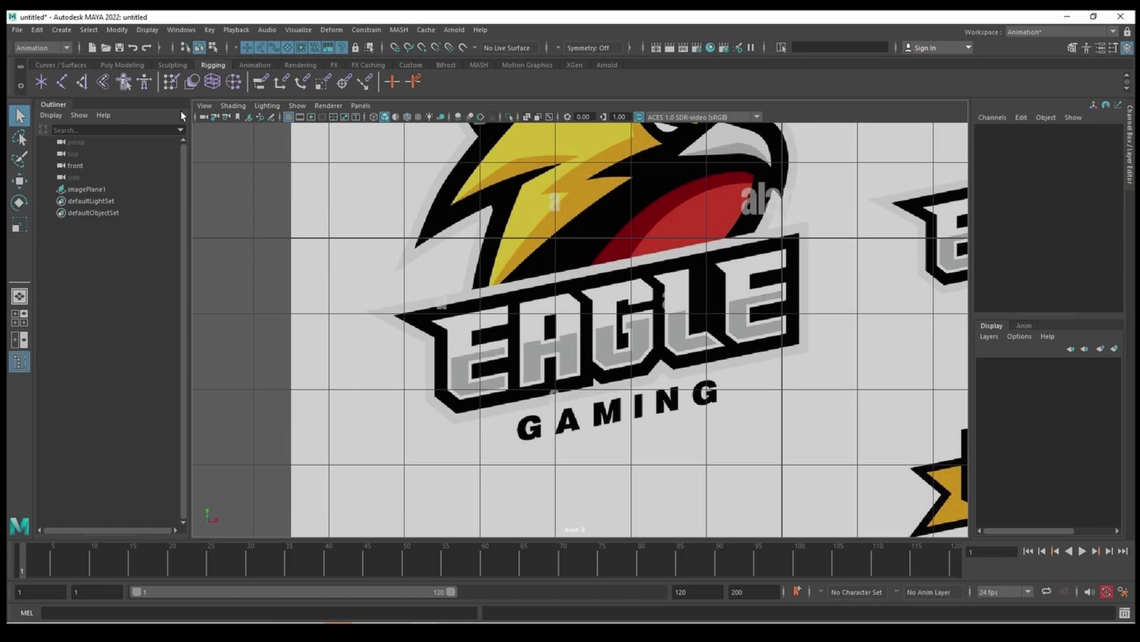
Show the Poly Modeling shelf and switch to the Modeling menu set.
left_click(122, 65)
left_click(45, 47)
left_click(42, 54)
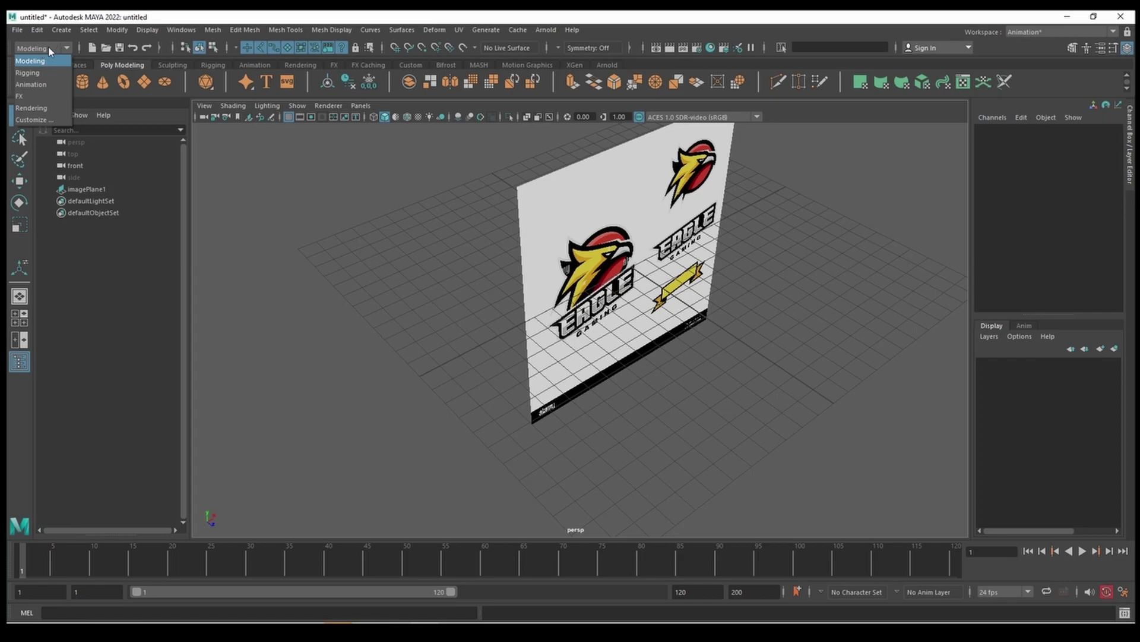
Create a new polygon plane in front of the logo image plane.
left_click(45, 63)
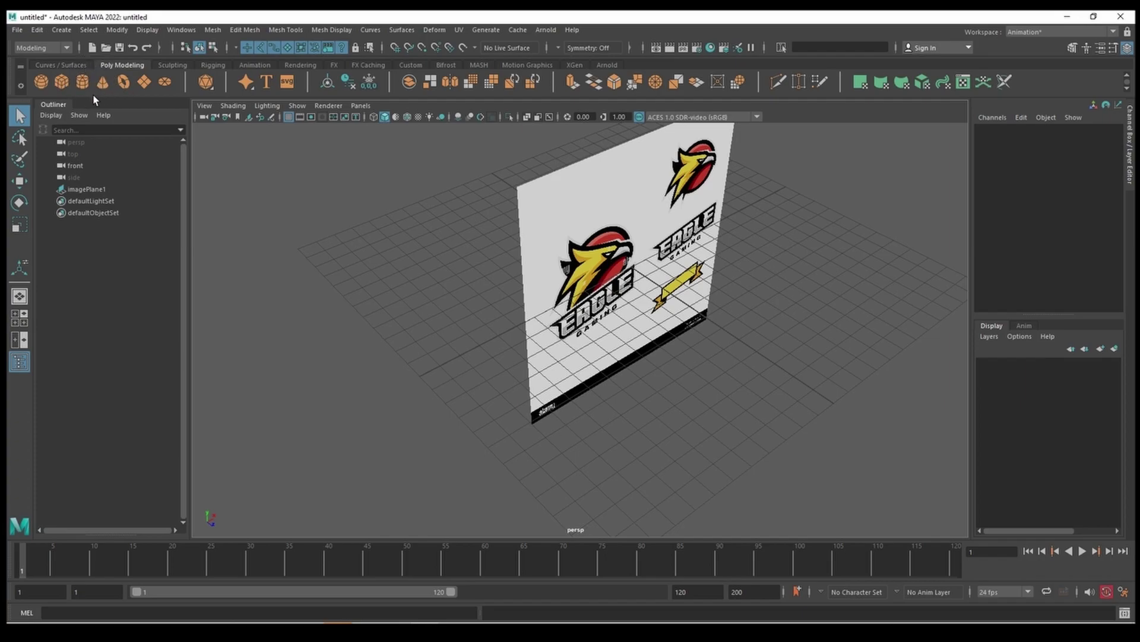
left_click(143, 82)
scroll(661, 274, "up", 3)
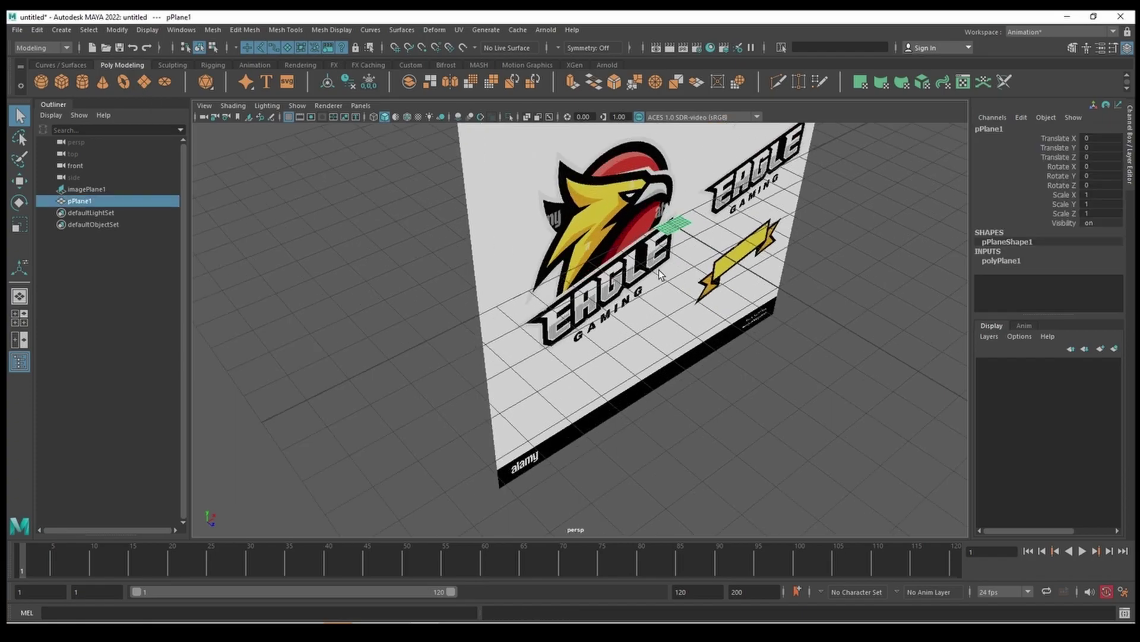
scroll(661, 275, "up", 1)
scroll(661, 270, "up", 1)
scroll(660, 261, "up", 1)
scroll(660, 255, "up", 1)
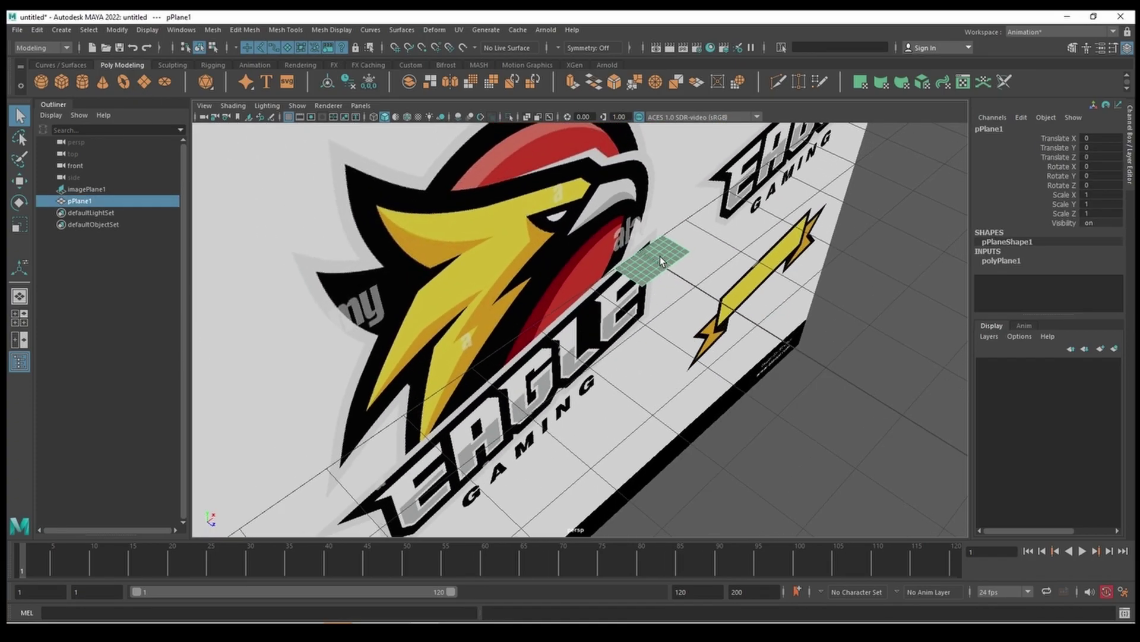
scroll(669, 269, "up", 2)
scroll(653, 285, "up", 1)
scroll(645, 300, "up", 1)
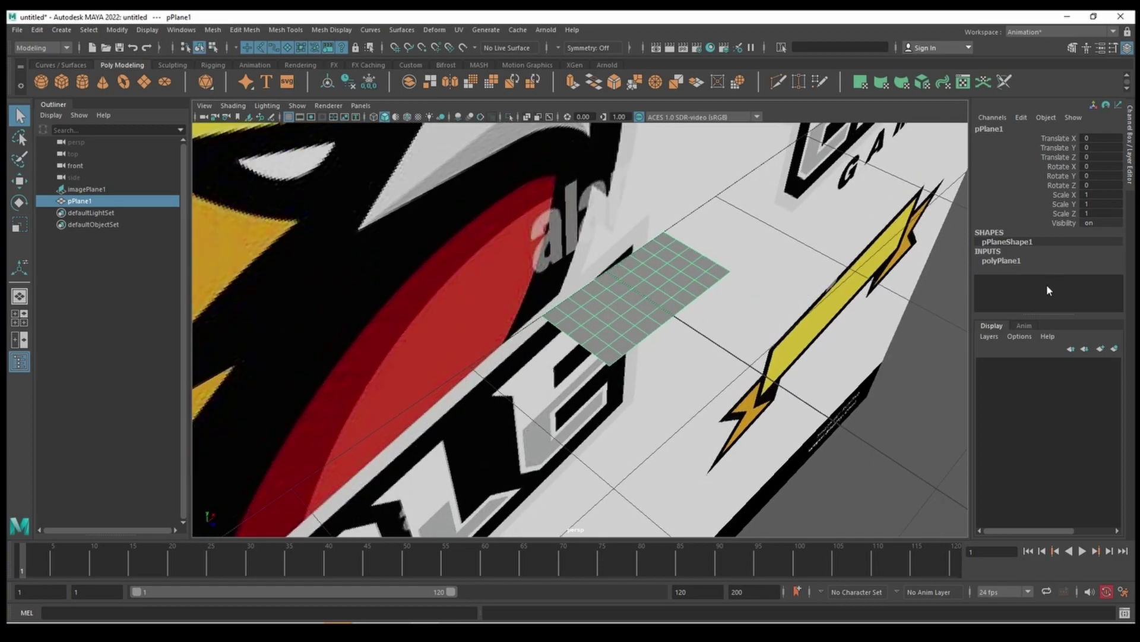
Set polyPlane1 Subdivisions Width and Subdivisions Height to 1.
left_click(1006, 265)
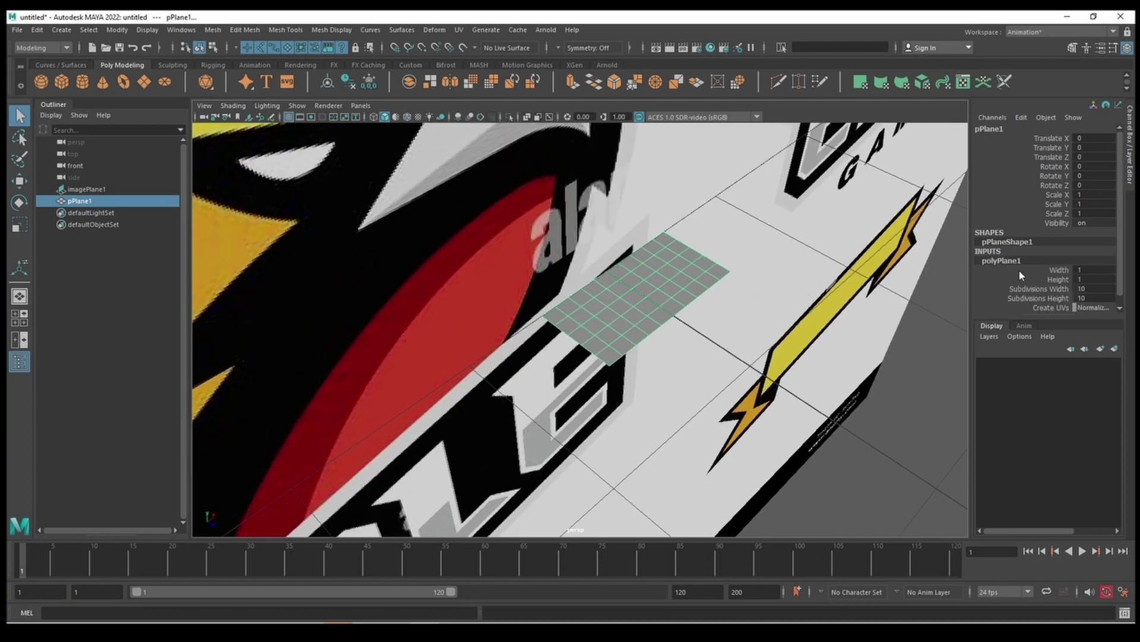
double_click(1023, 241)
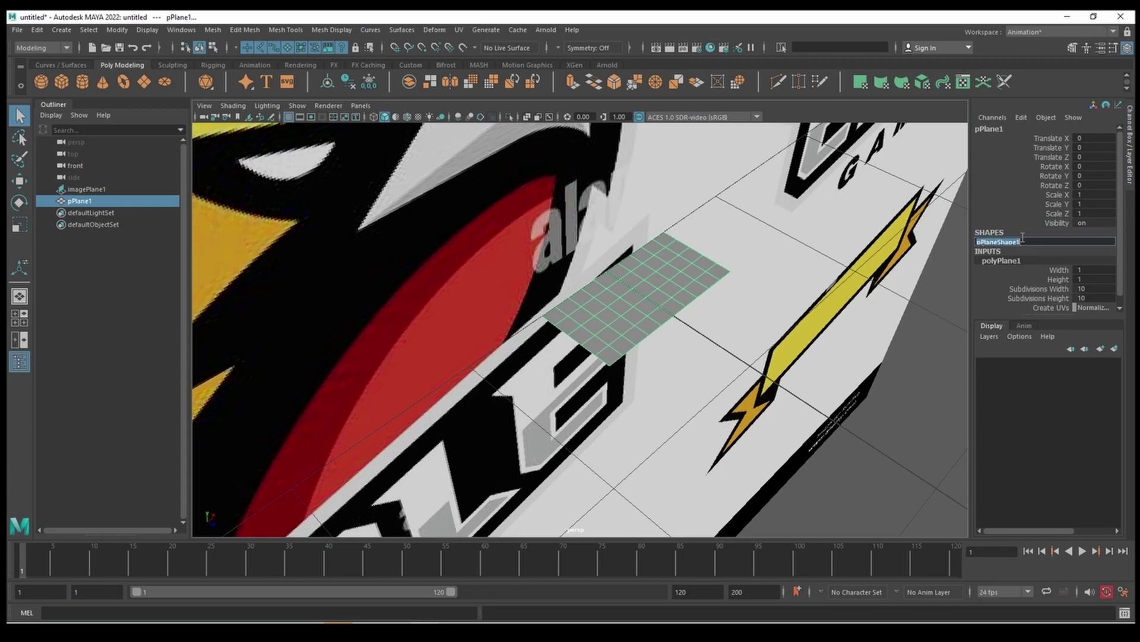
double_click(1001, 260)
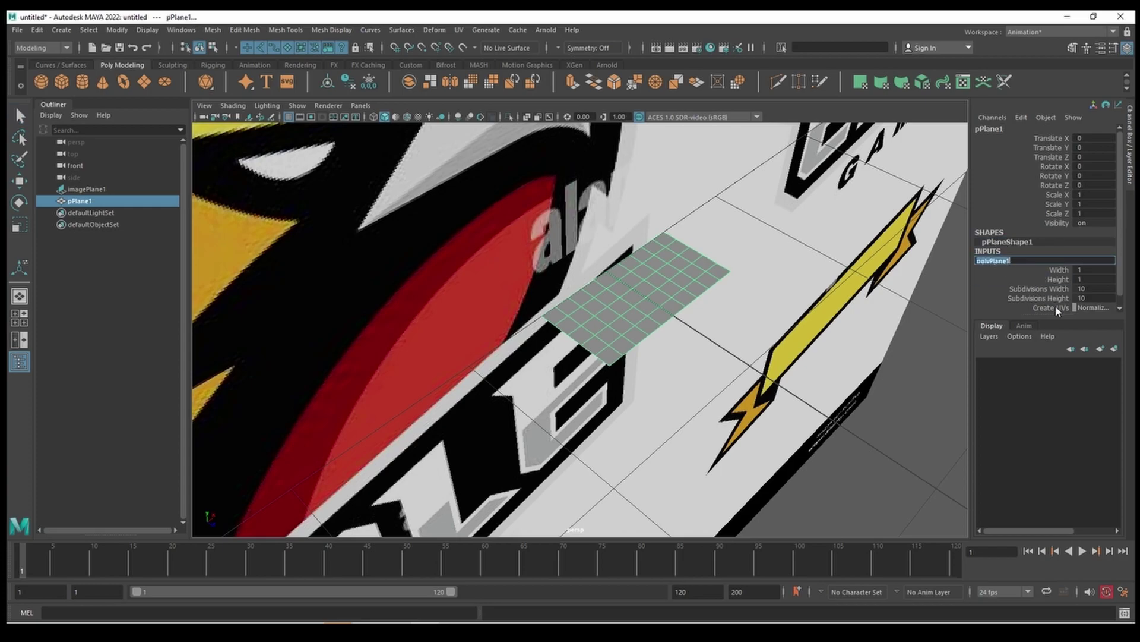
left_click_drag(1043, 289, 1043, 298)
middle_click_drag(610, 429, 331, 453)
left_click_drag(331, 453, 838, 337, "alt")
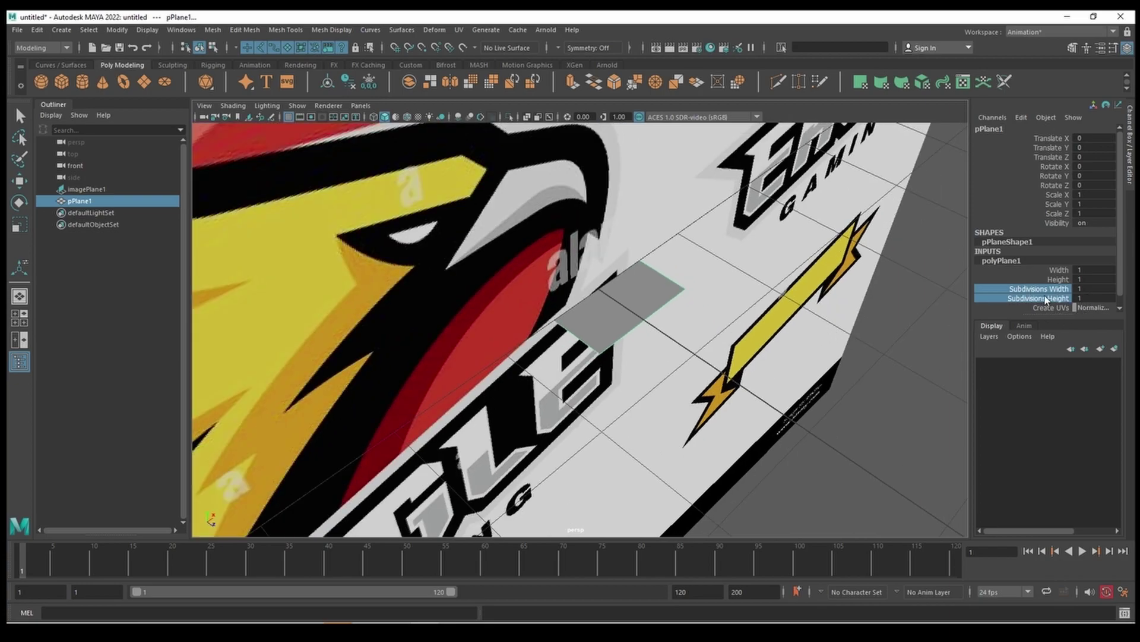
left_click(1090, 289)
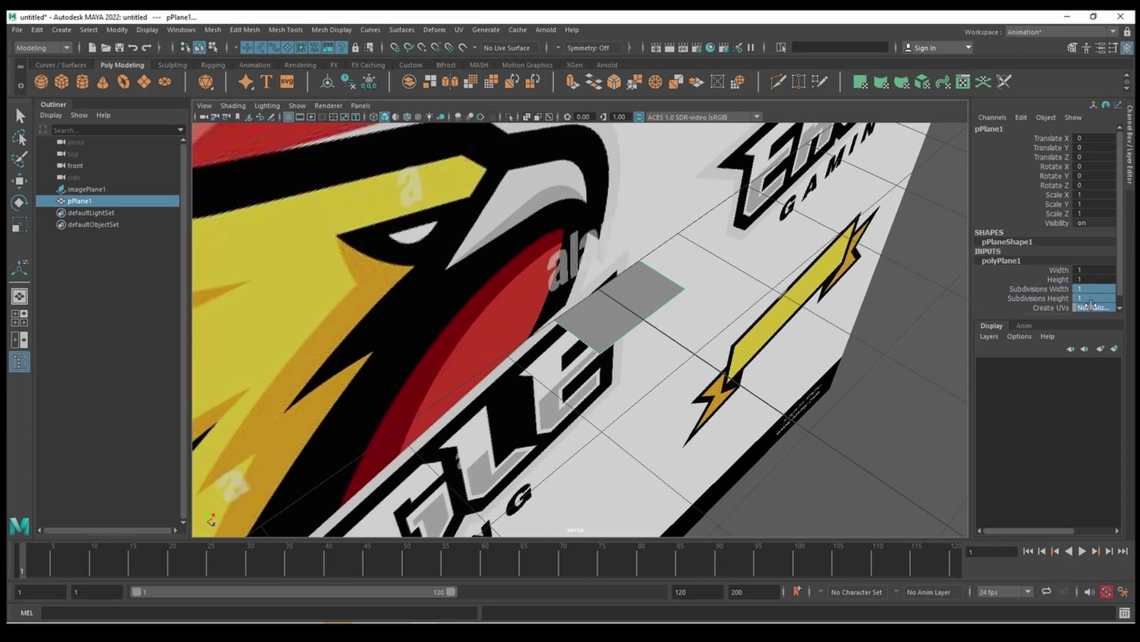
left_click(1089, 299)
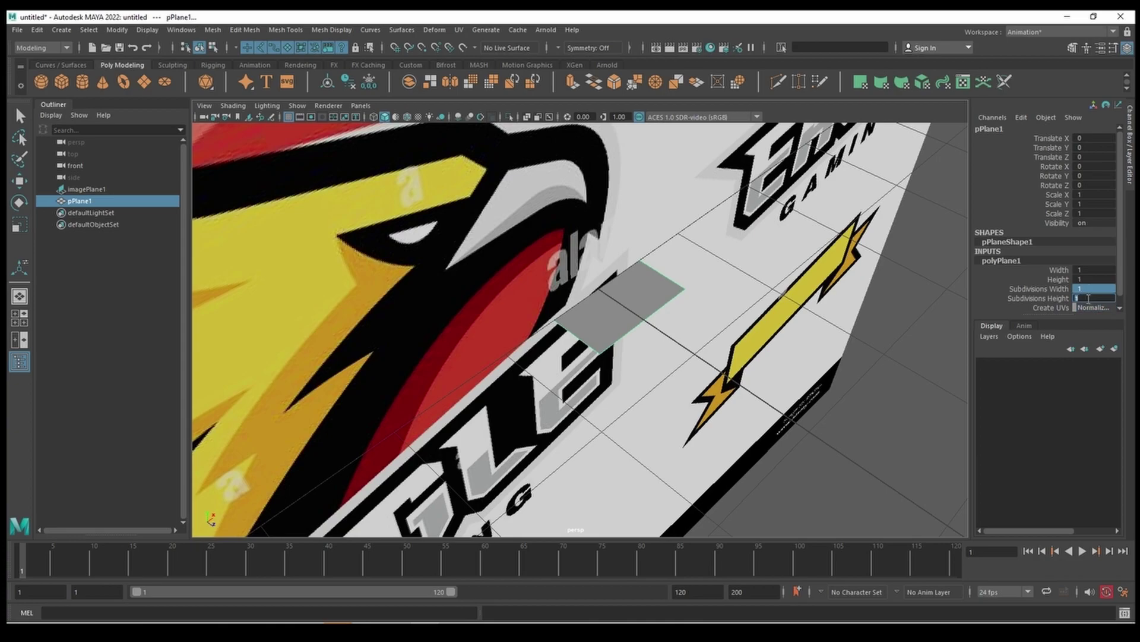
key("Return")
left_click_drag(1045, 289, 1042, 300)
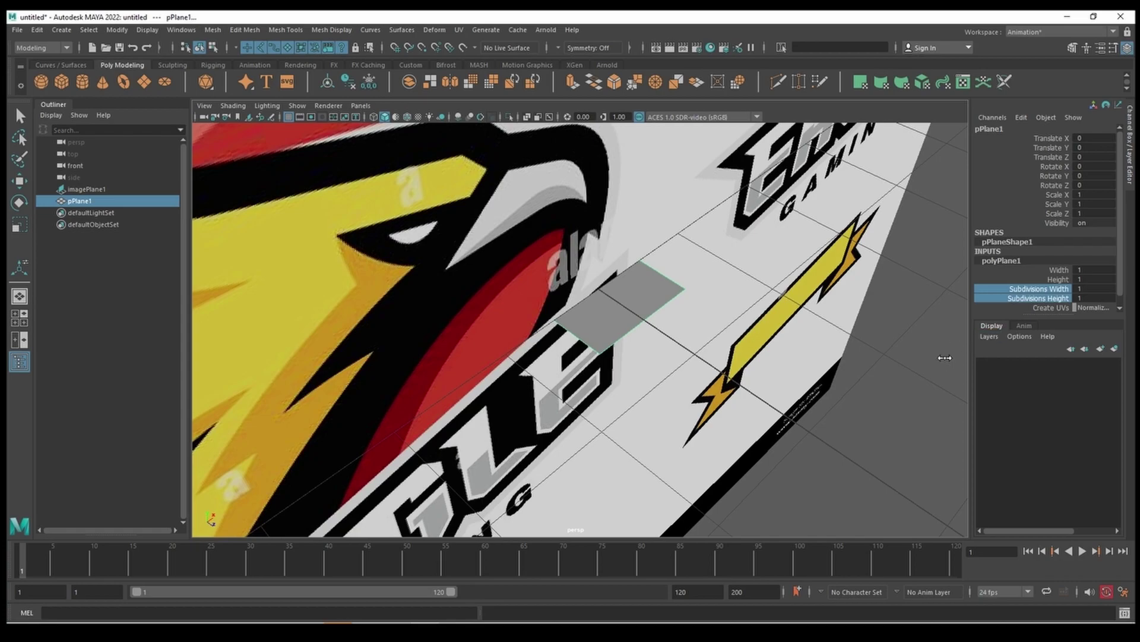
middle_click_drag(942, 358, 823, 378)
left_click_drag(794, 382, 594, 265, "alt")
Move the plane forward along Z and check its position in the layout views.
left_click(614, 304)
key("w")
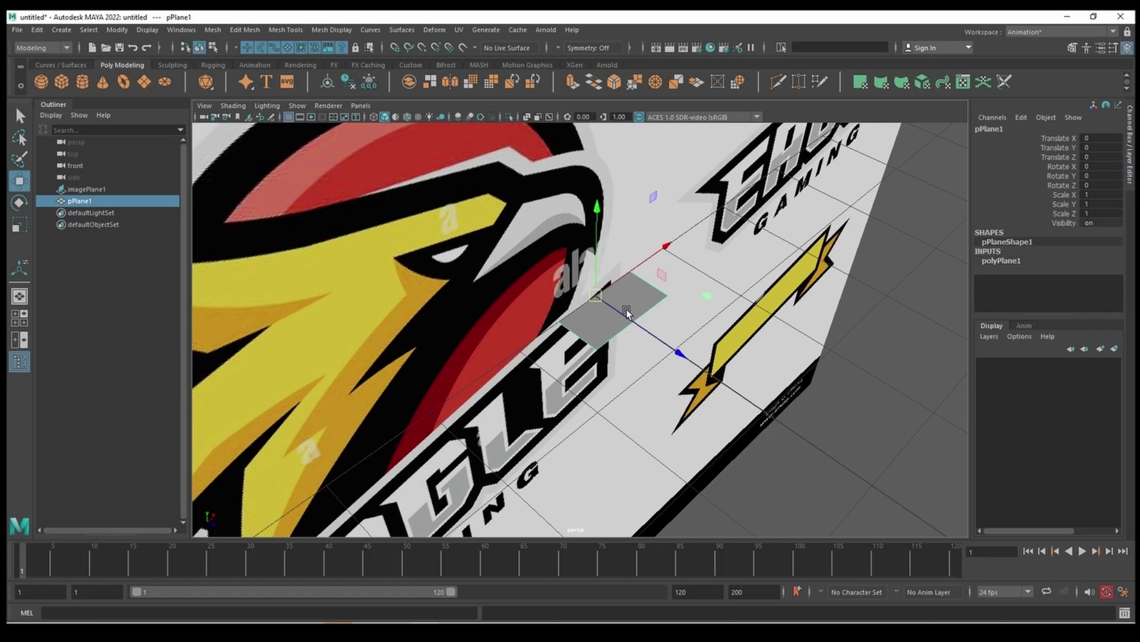
mouse_move(649, 326)
left_mouse_down()
mouse_move(763, 414)
mouse_move(662, 351)
left_mouse_up()
scroll(763, 415, "down", 5)
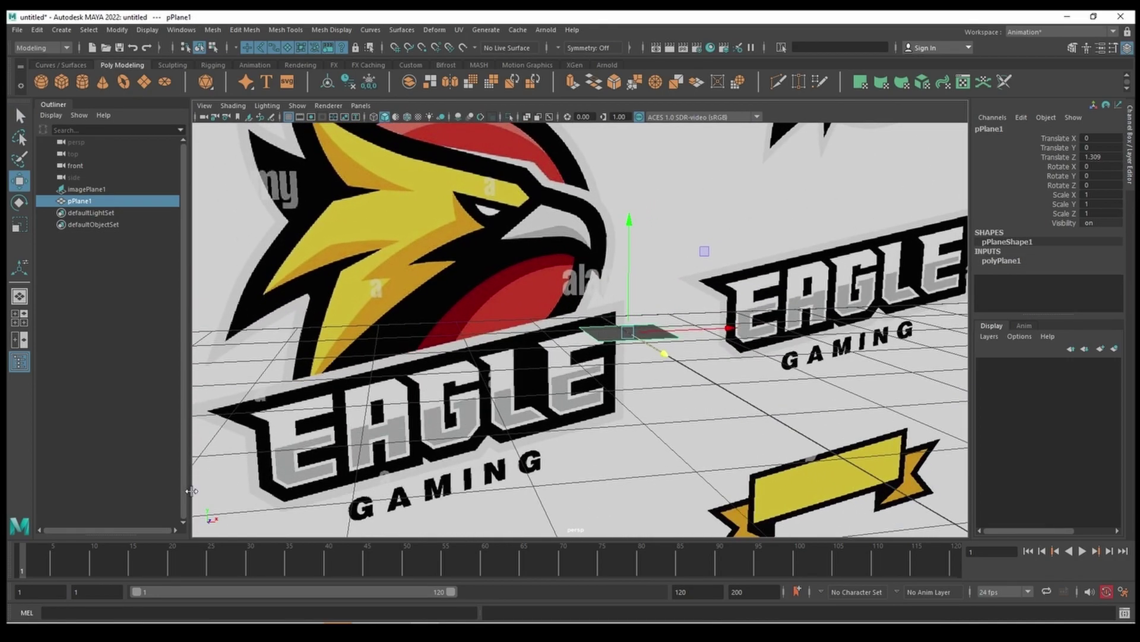
left_click_drag(191, 490, 437, 353, "alt")
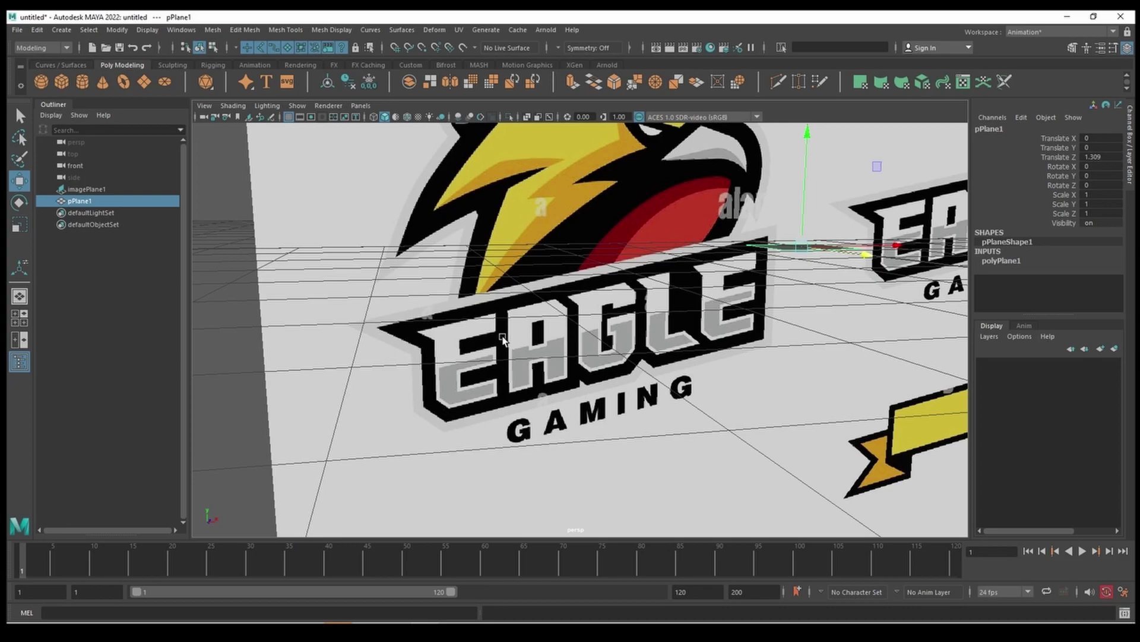
key("space")
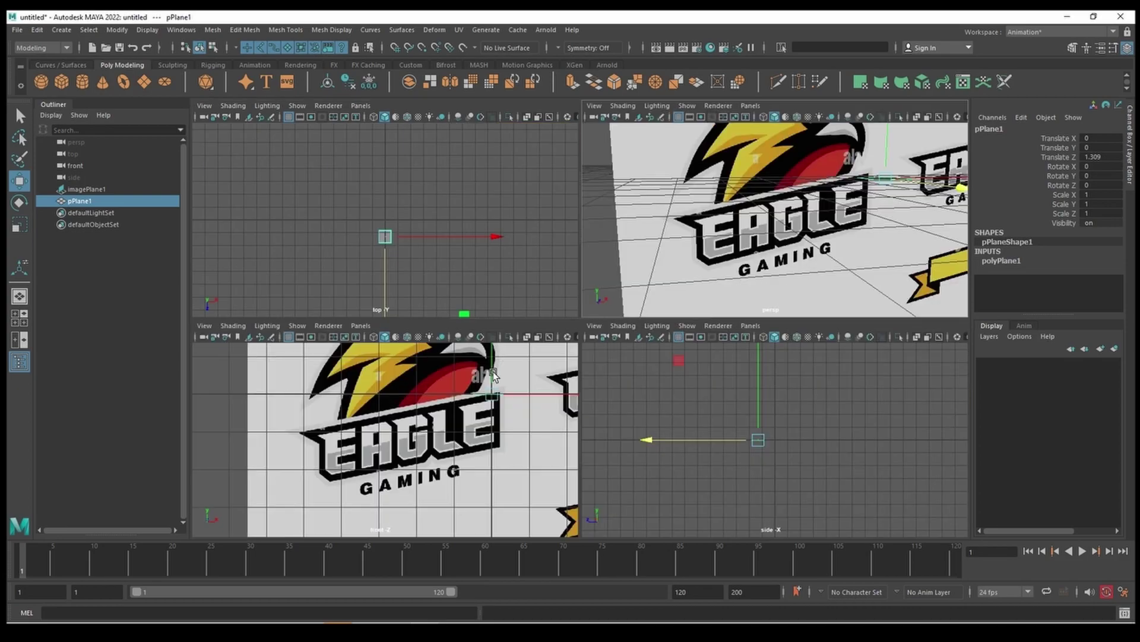
key("space")
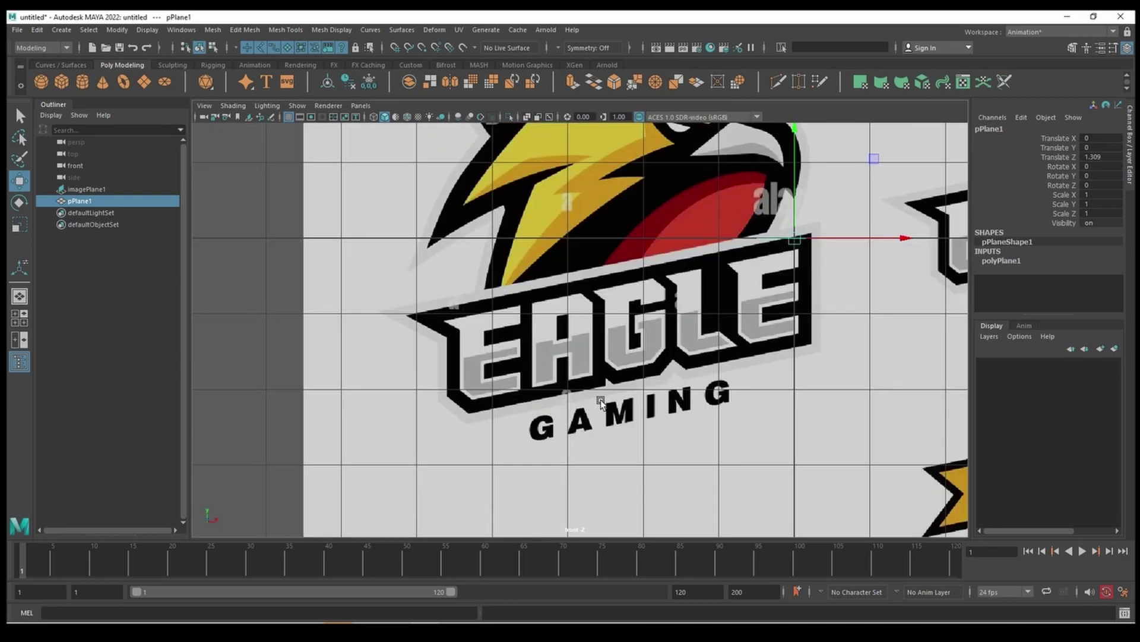
scroll(603, 400, "down", 3)
key("space")
left_click_drag(788, 290, 858, 241, "alt")
Rotate the plane upright with Rotate X set to 90.
key("e")
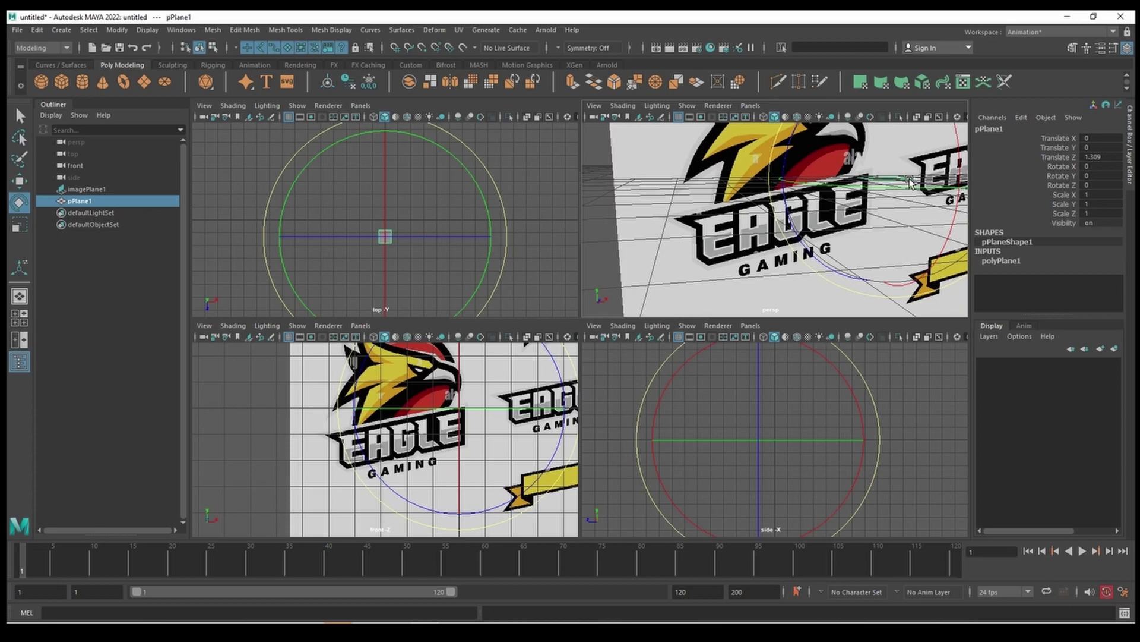
key("space")
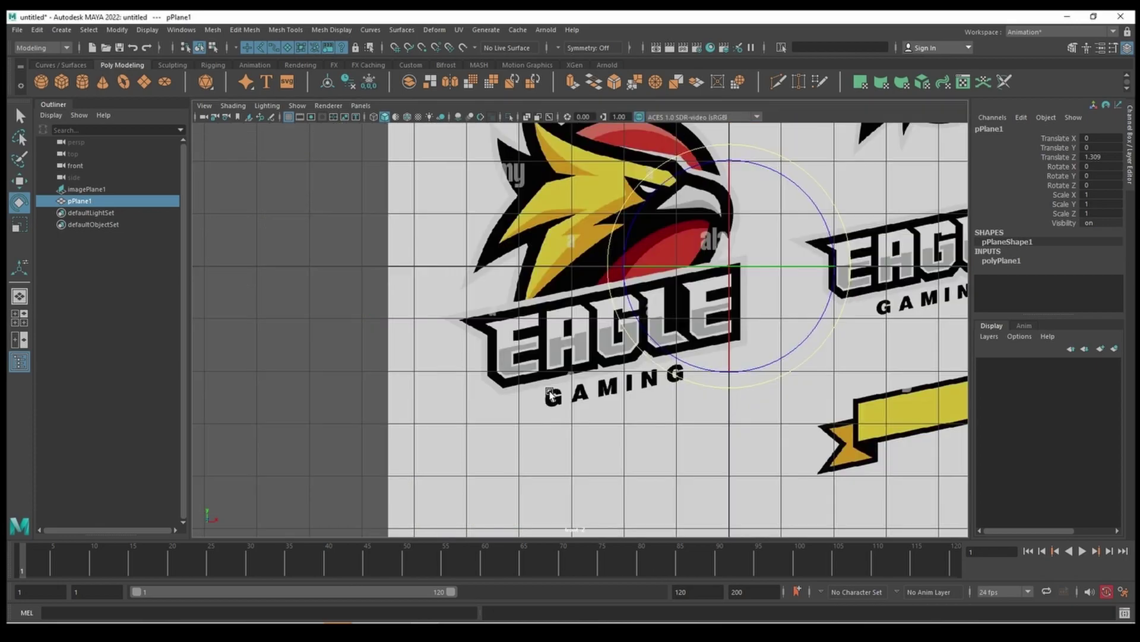
left_click_drag(730, 279, 747, 357)
double_click(1110, 157)
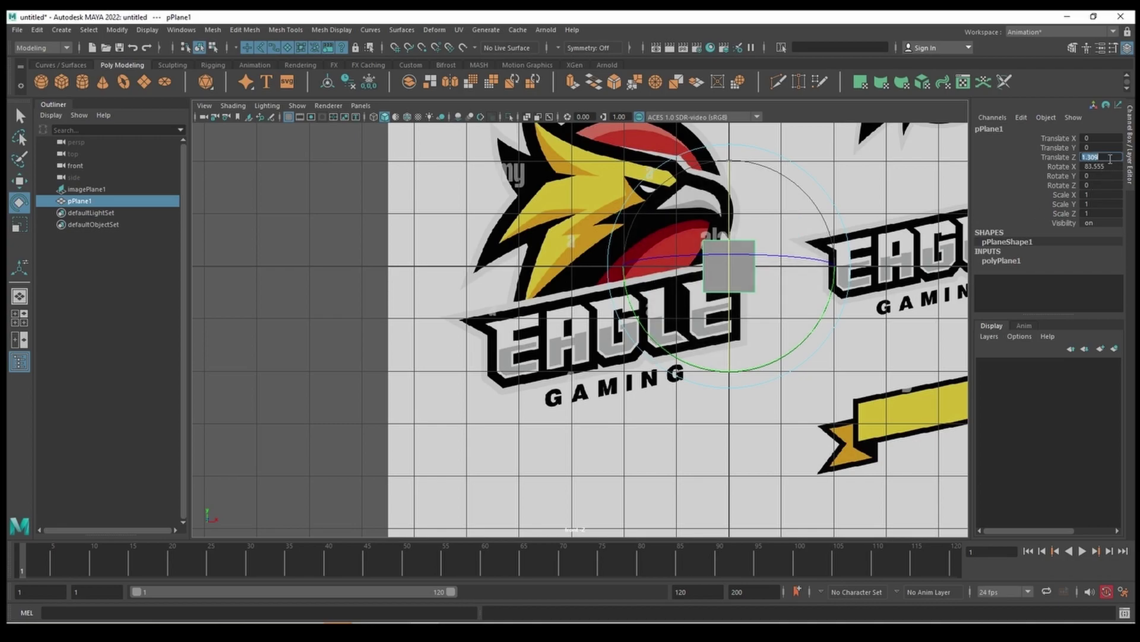
left_click(1122, 165)
type("90")
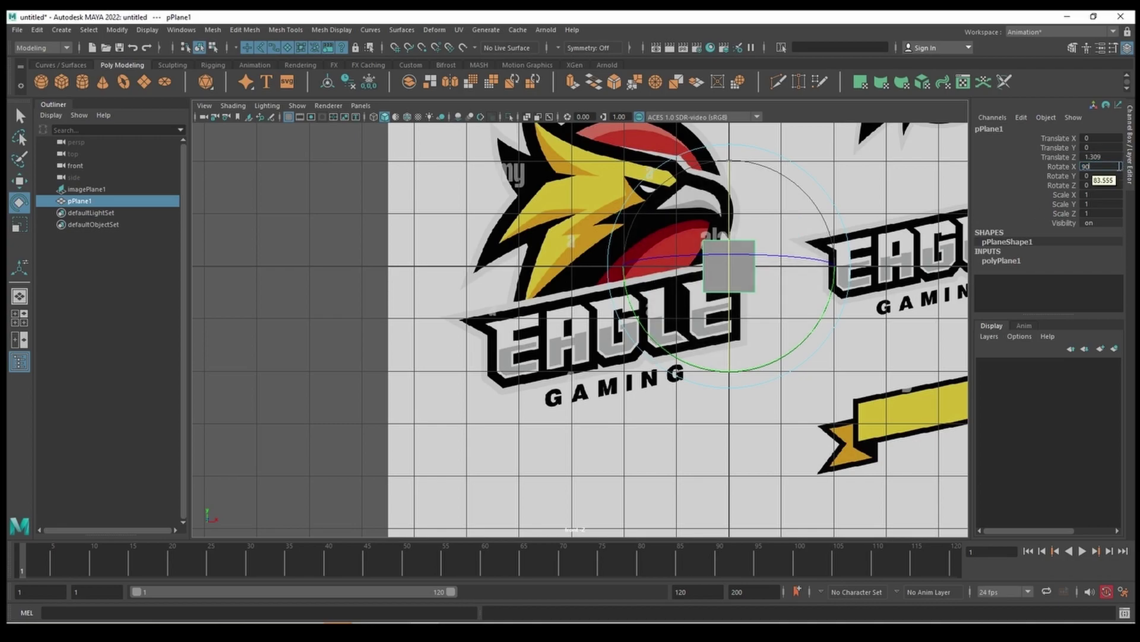
key("Return")
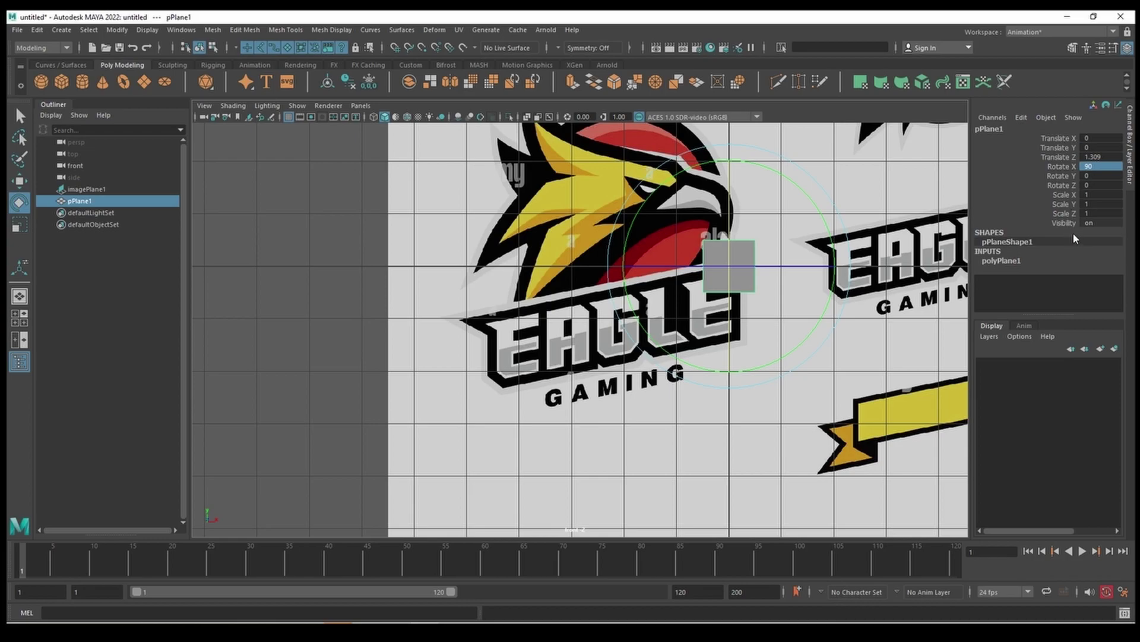
Move the plane over the E of EAGLE and enter Vertex mode.
key("w")
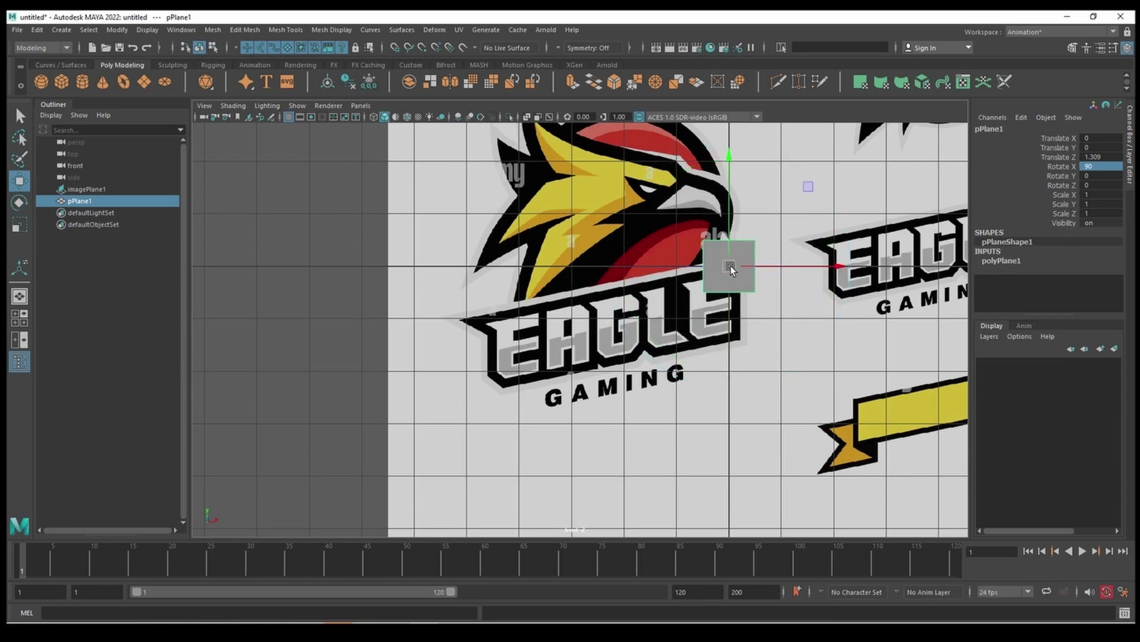
left_click_drag(731, 266, 522, 341)
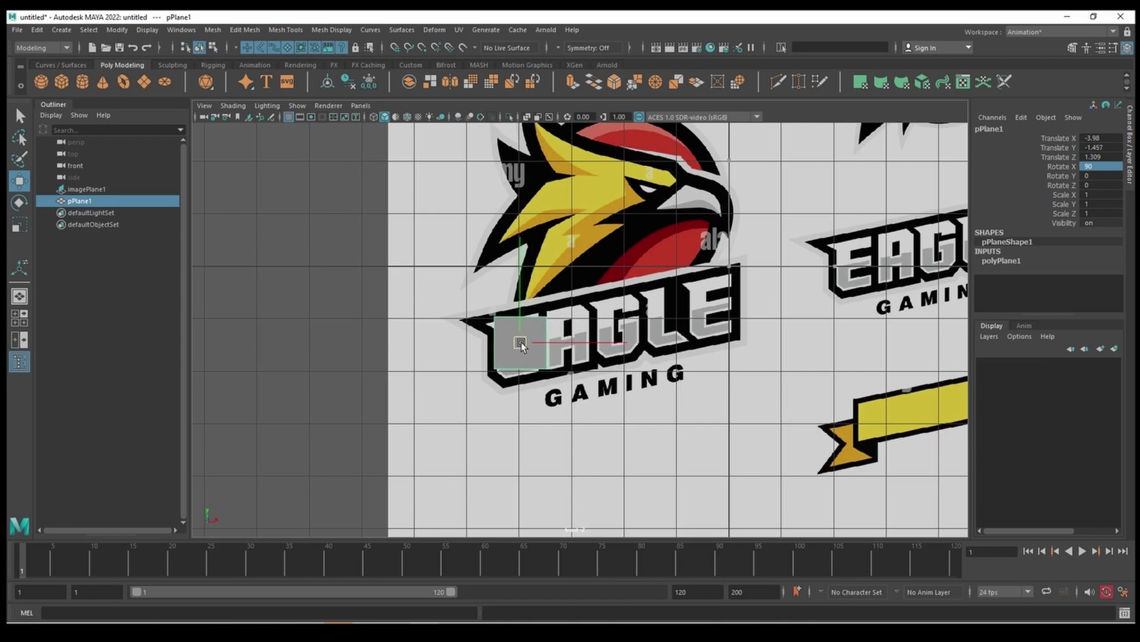
scroll(522, 341, "up", 5)
left_click(591, 262)
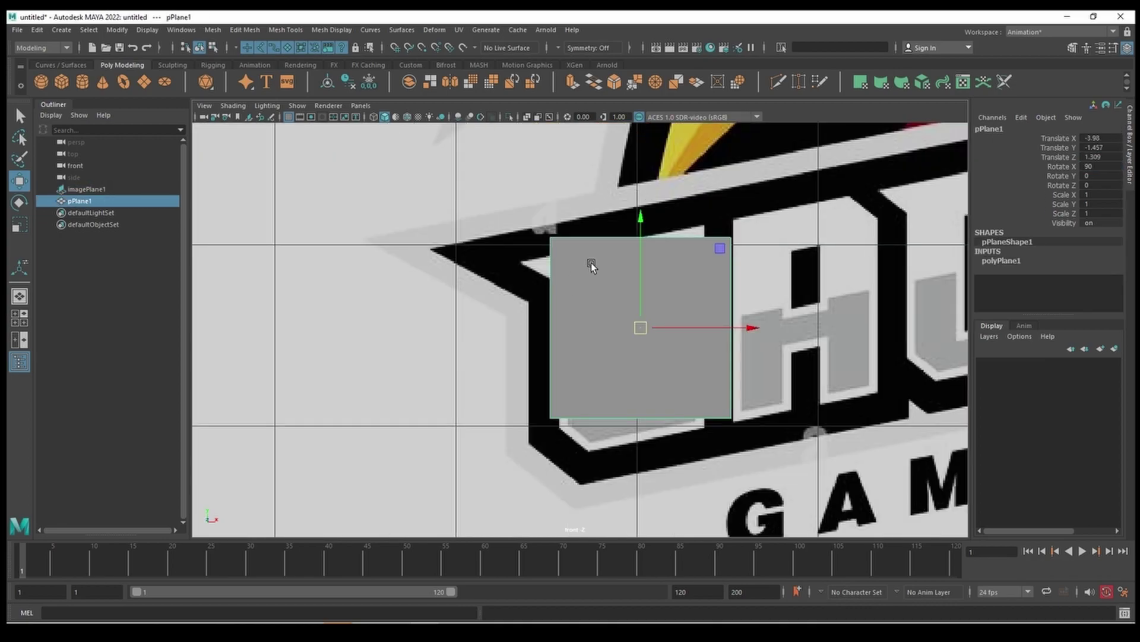
right_click(591, 264)
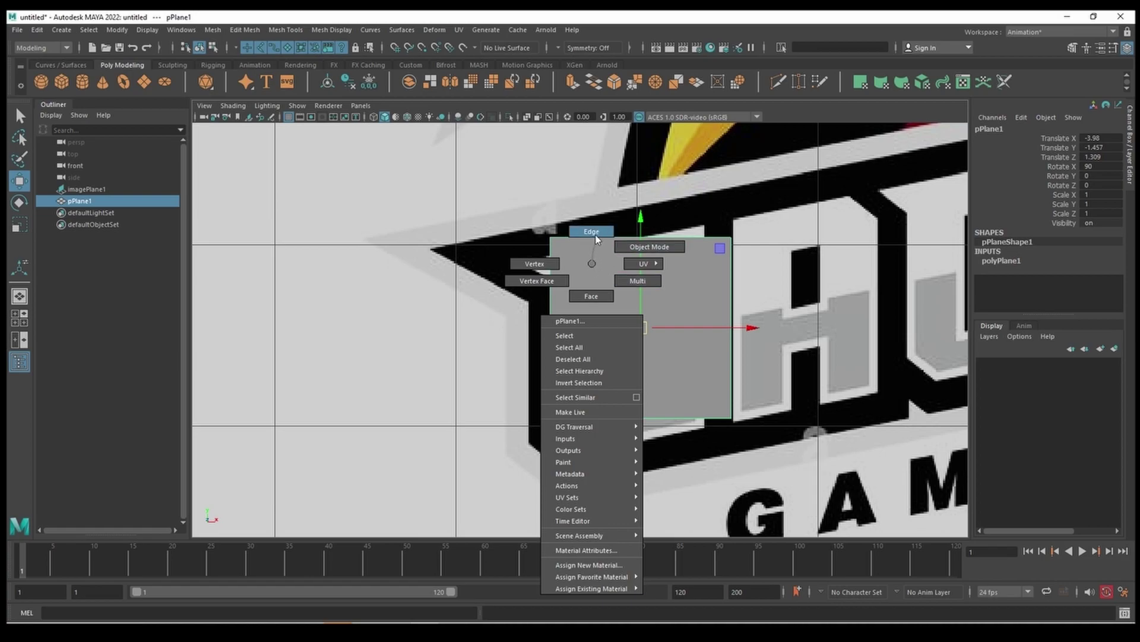
right_click_drag(593, 236, 543, 263)
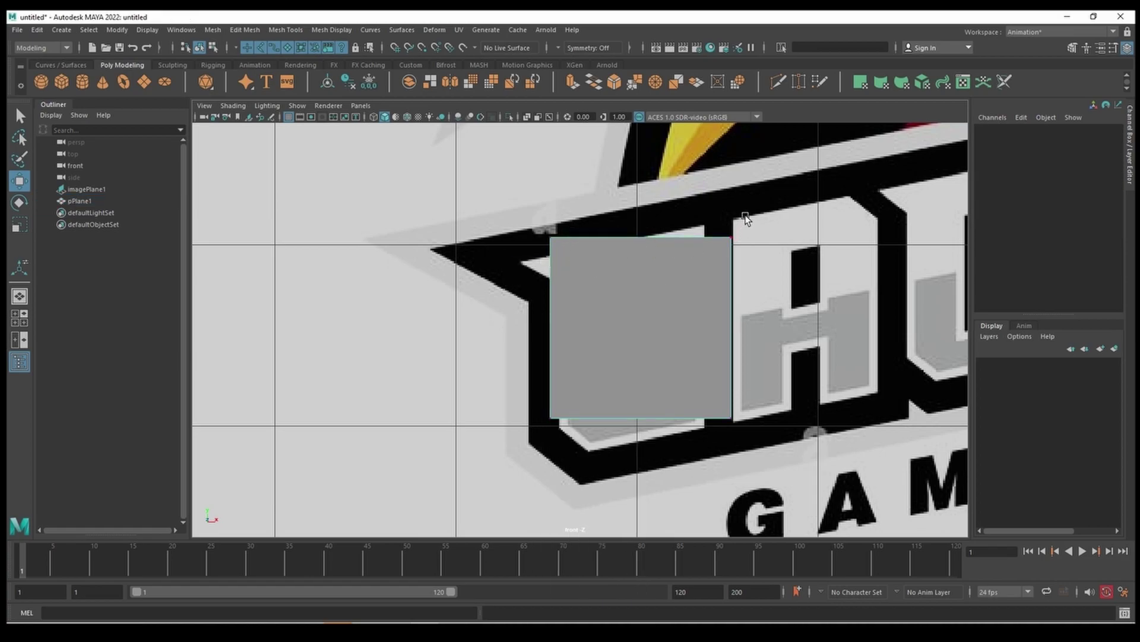
Pull the plane's right-side vertices onto the right corners of the E's top bar.
left_click_drag(746, 217, 709, 453)
left_click_drag(779, 322, 656, 324)
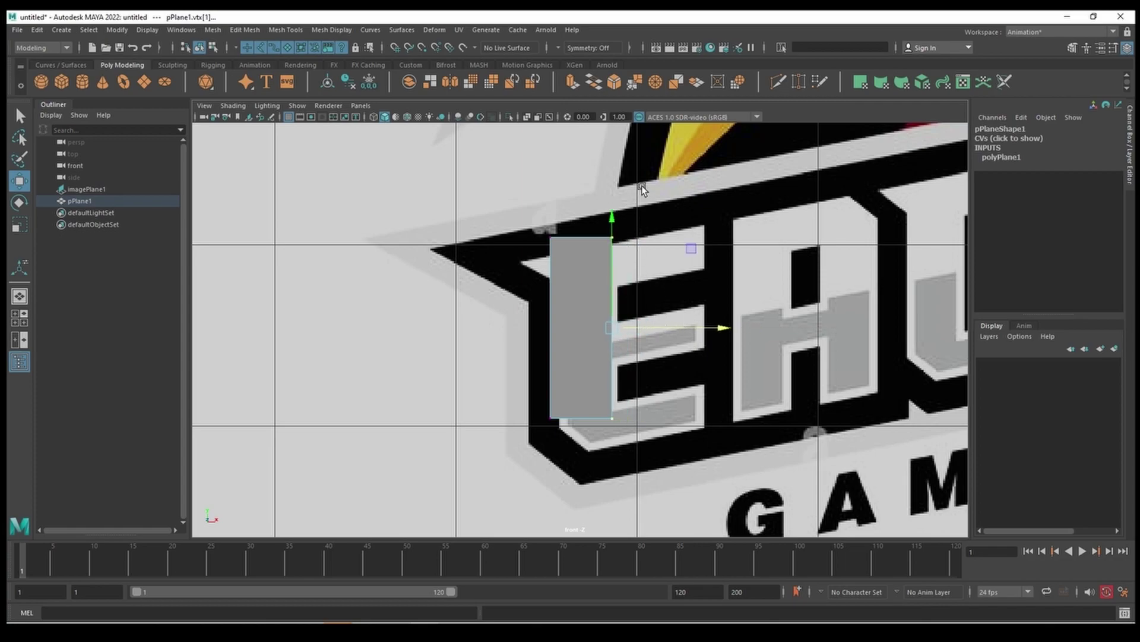
mouse_move(641, 185)
left_mouse_down()
mouse_move(609, 260)
mouse_move(702, 226)
left_mouse_up()
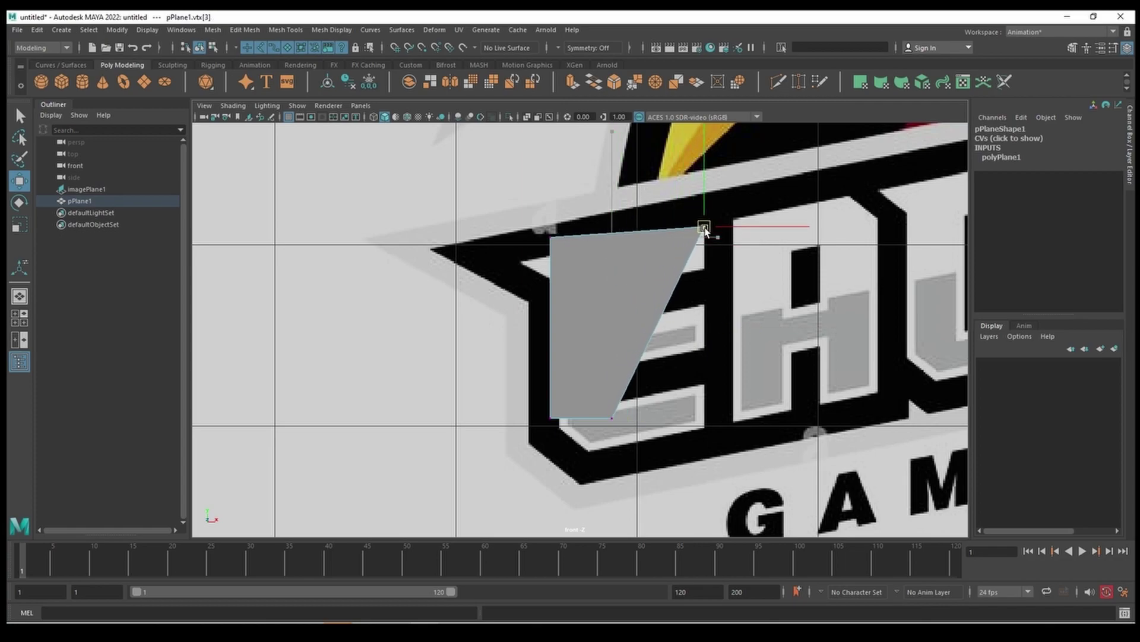
mouse_move(656, 371)
left_mouse_down()
mouse_move(602, 433)
mouse_move(708, 255)
mouse_move(705, 268)
left_mouse_up()
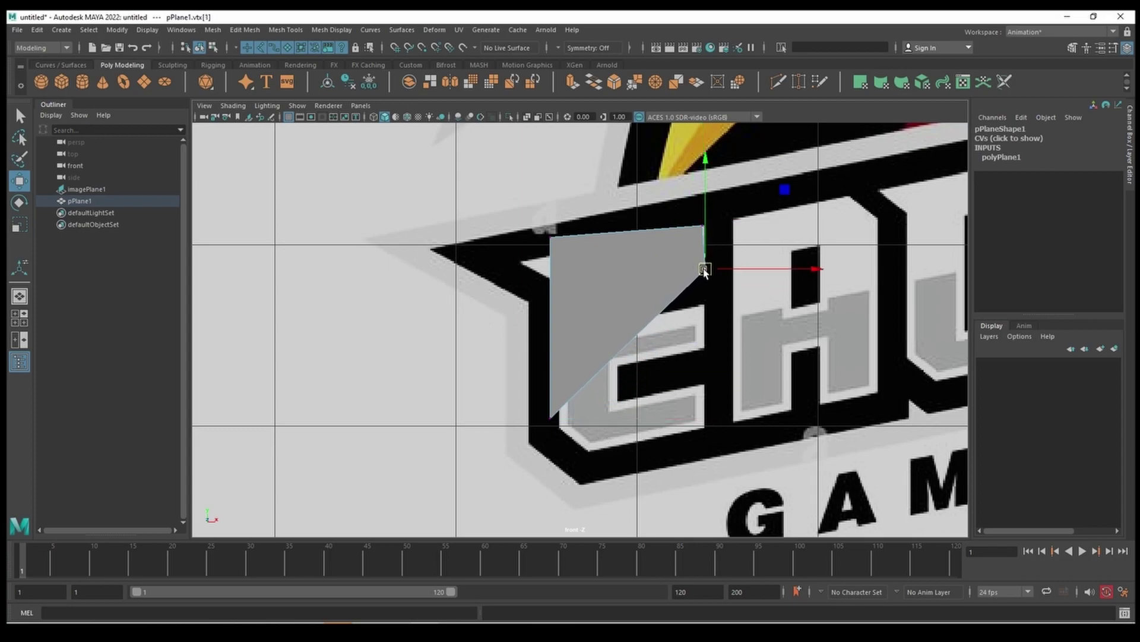
In wireframe, align the left corners with the E's outline, then return to Object Mode.
key("4")
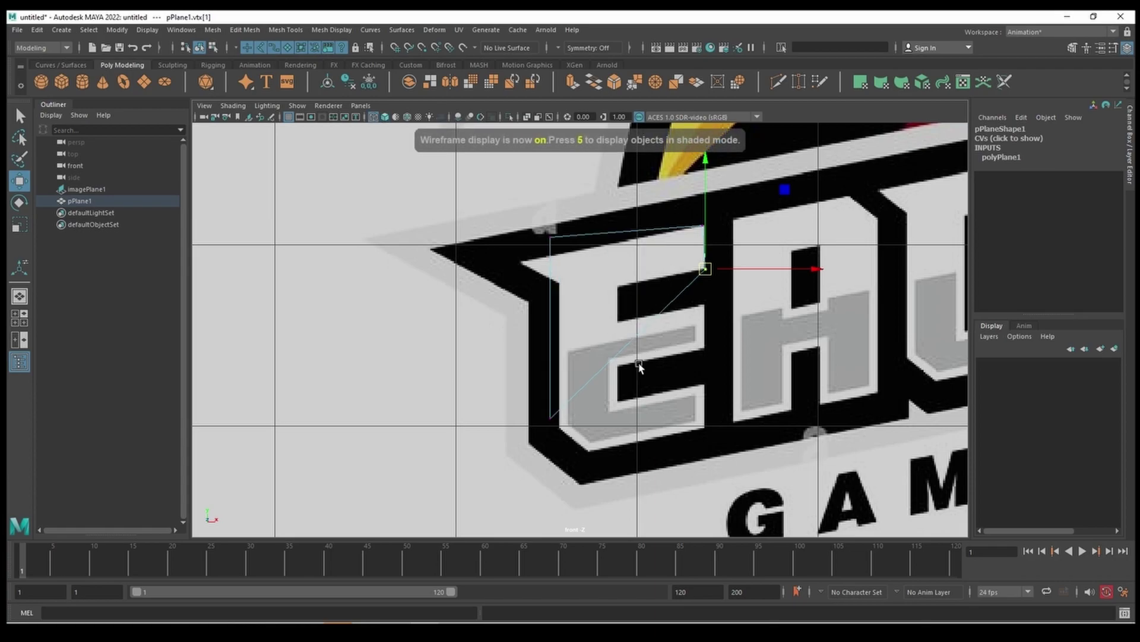
left_click_drag(453, 497, 594, 386)
mouse_move(545, 418)
left_mouse_down()
mouse_move(565, 387)
mouse_move(559, 299)
left_mouse_up()
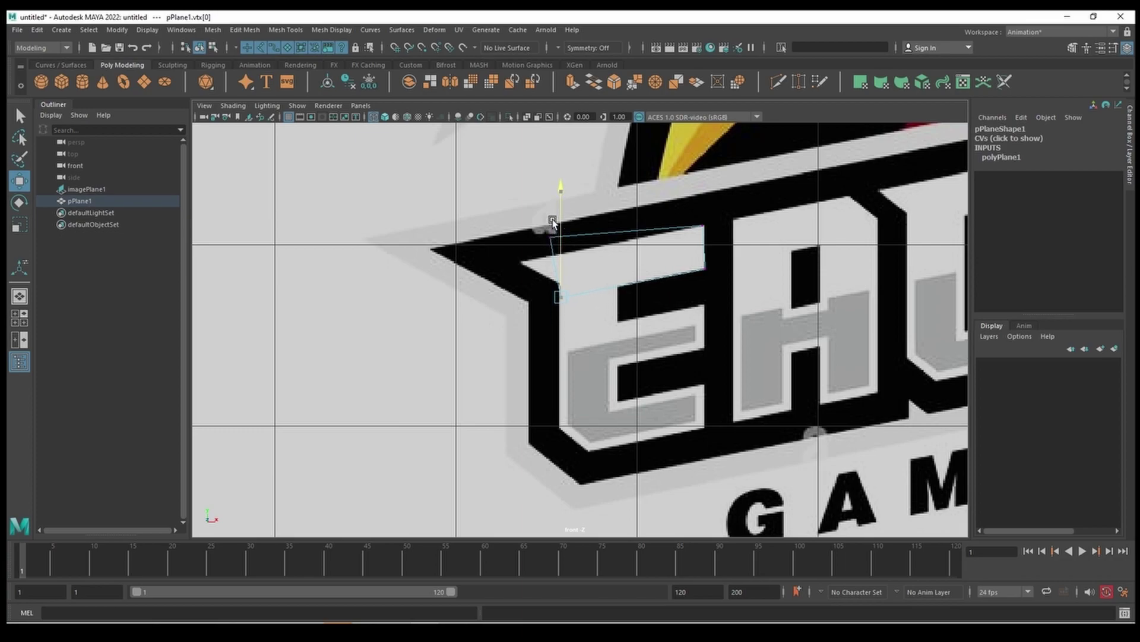
left_click(550, 234)
left_click_drag(550, 236, 558, 255)
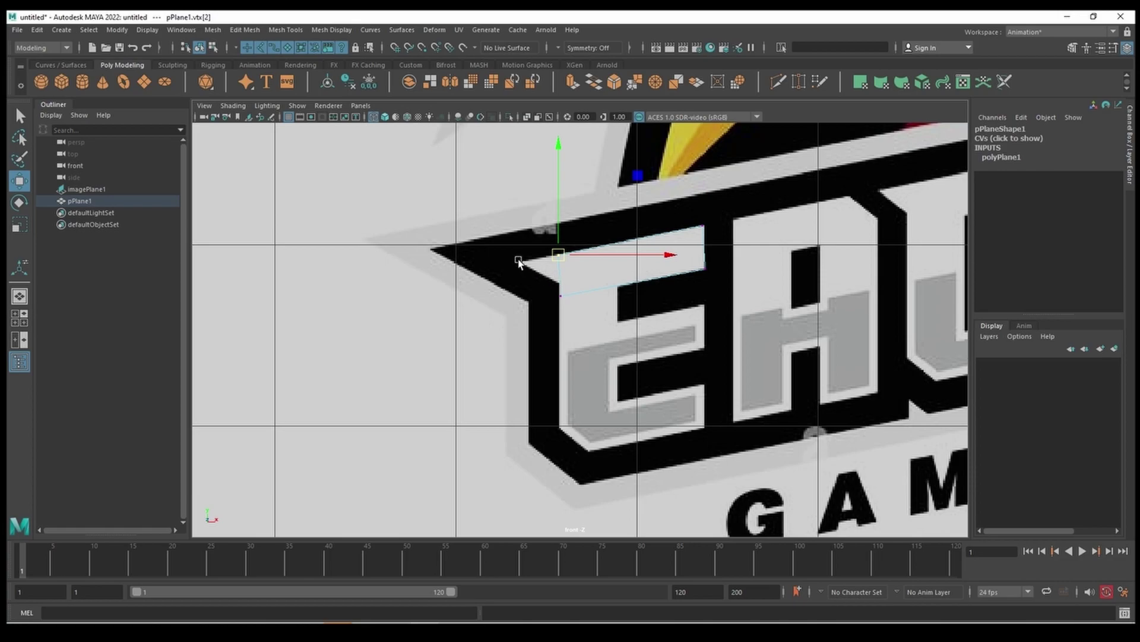
right_click(582, 293)
left_click(449, 325)
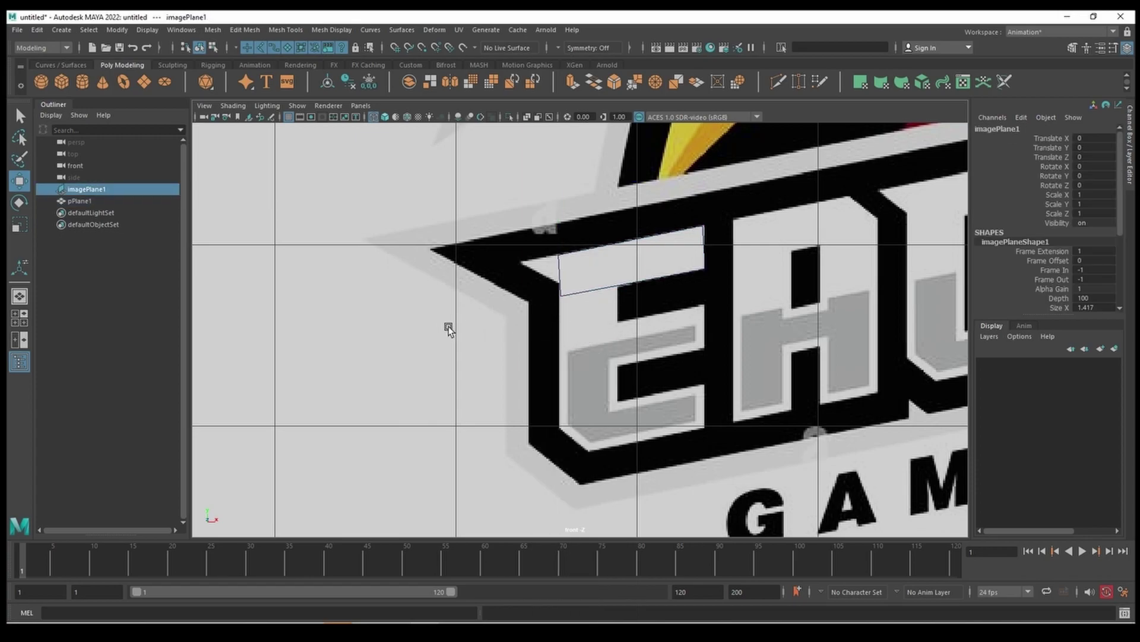
left_click(586, 291)
key("space")
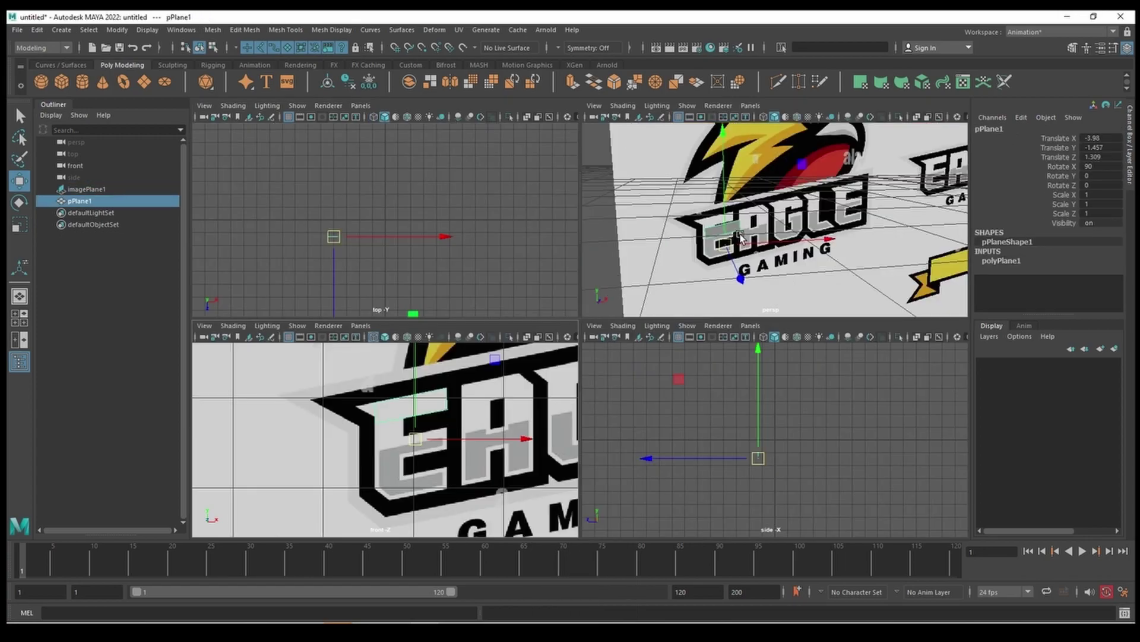
Insert a vertical edge loop that splits pPlane1 into two faces.
key("space")
left_click_drag(585, 366, 294, 398, "alt")
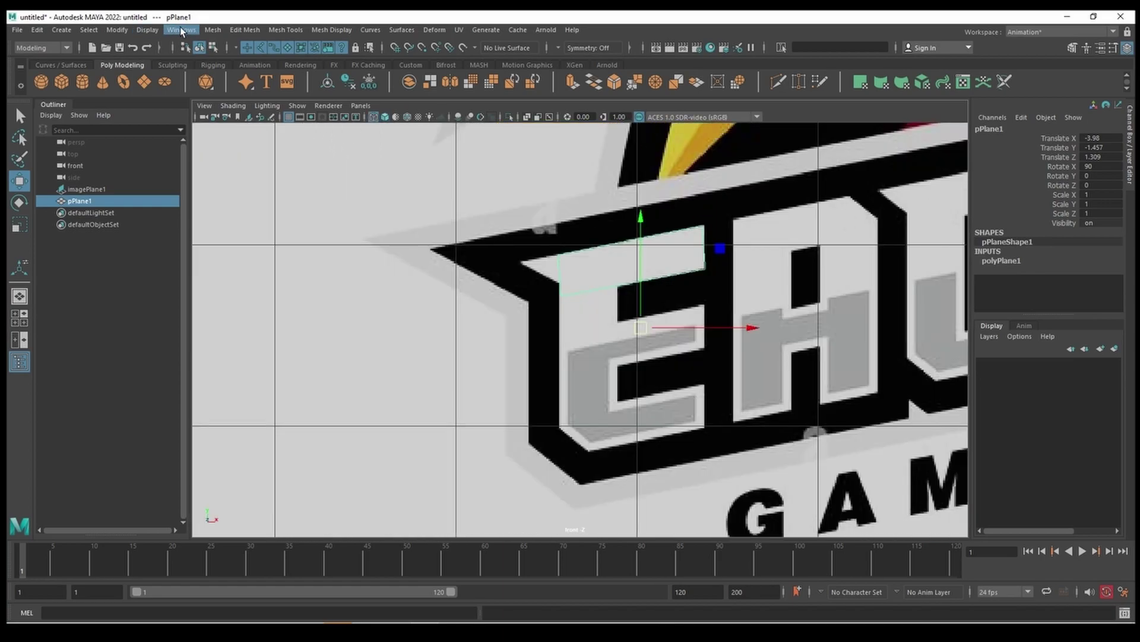
left_click(180, 30)
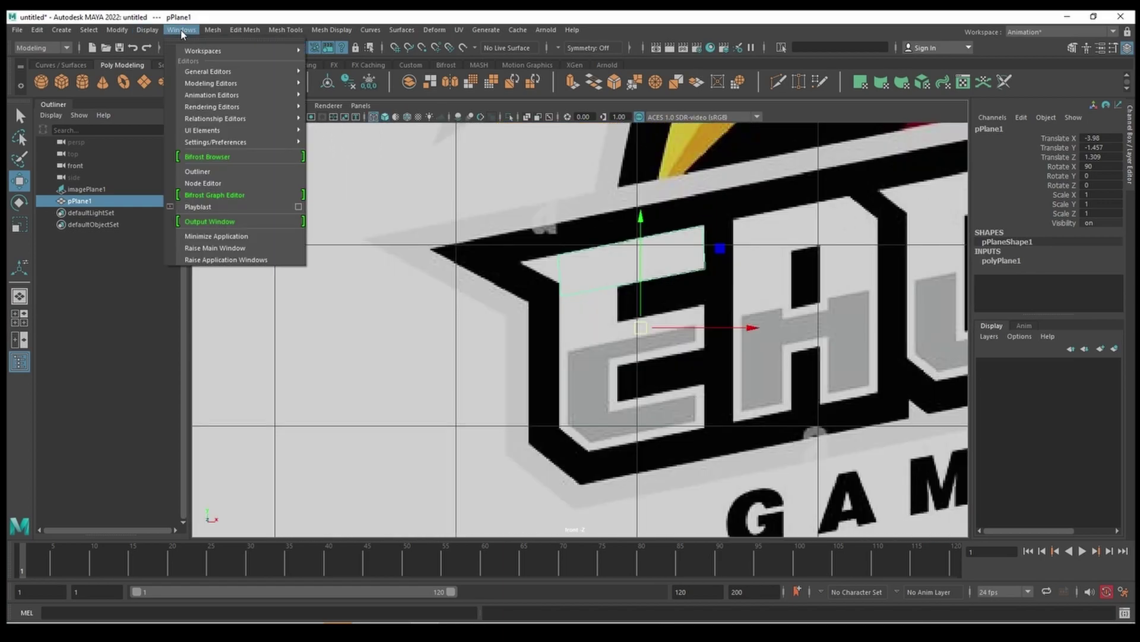
left_click(244, 30)
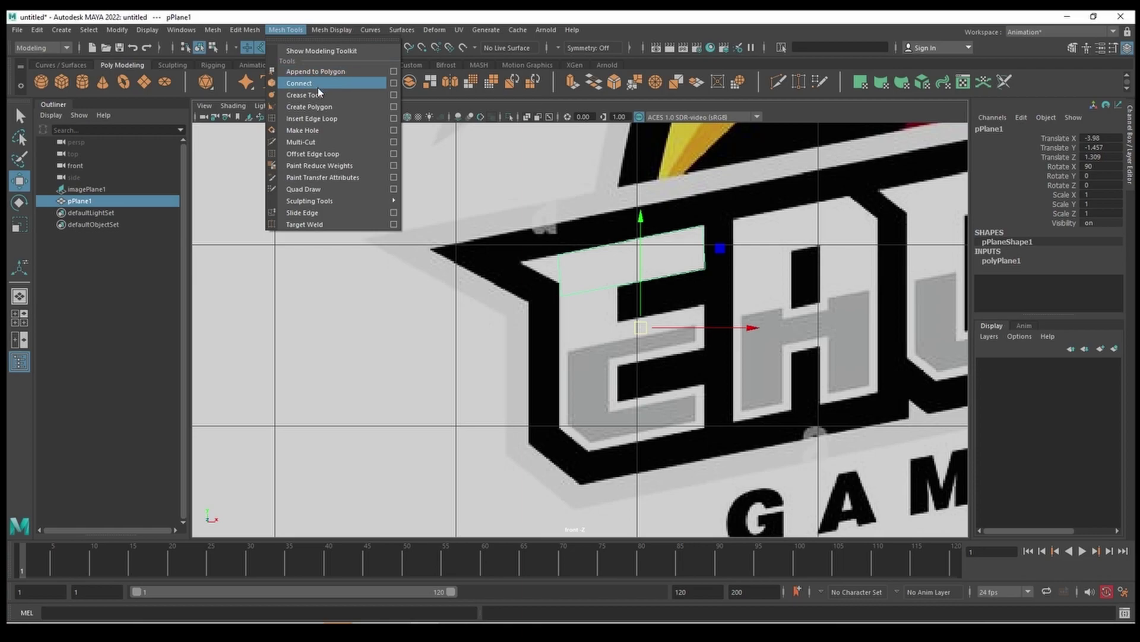
left_click(326, 121)
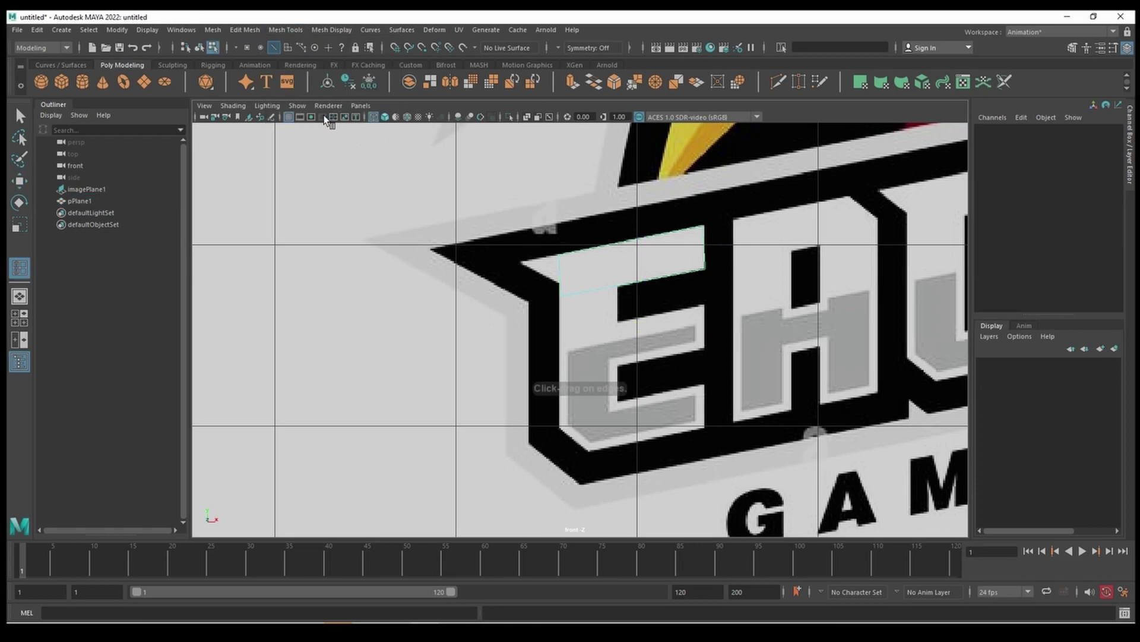
left_click(613, 247)
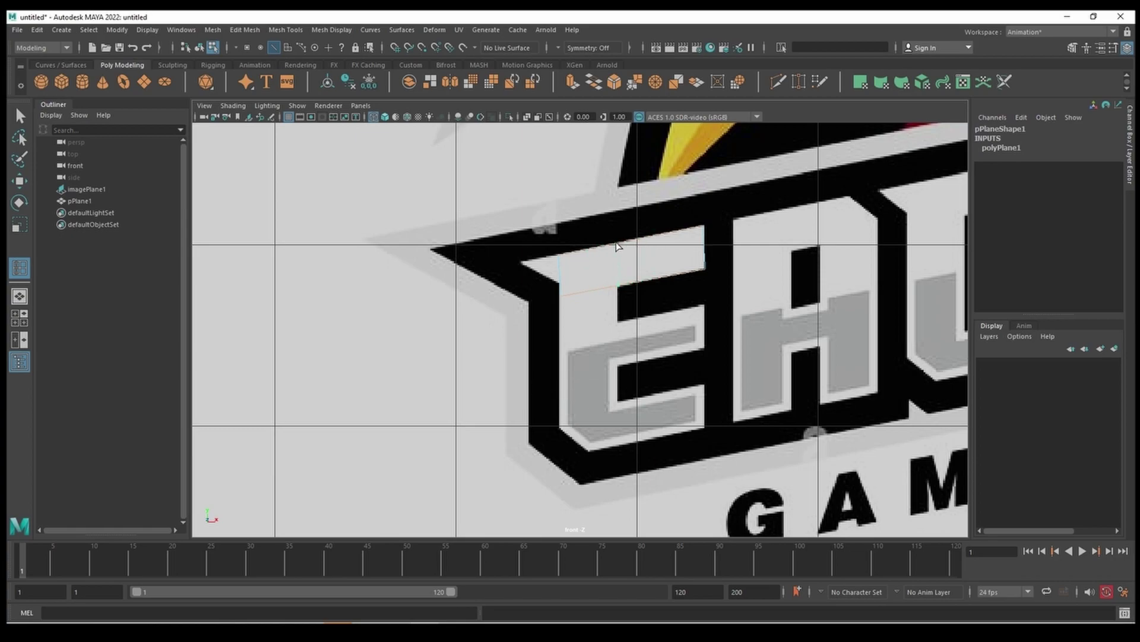
left_click(616, 245)
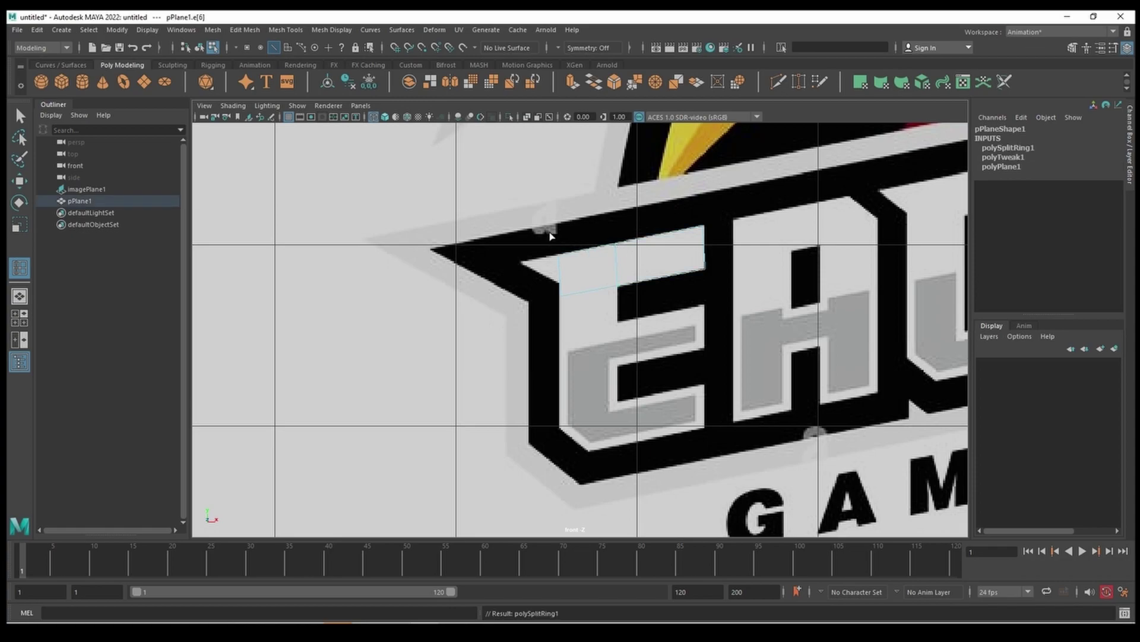
Select the plane's left vertical edge in edge mode, then clear the selection.
right_click(591, 271)
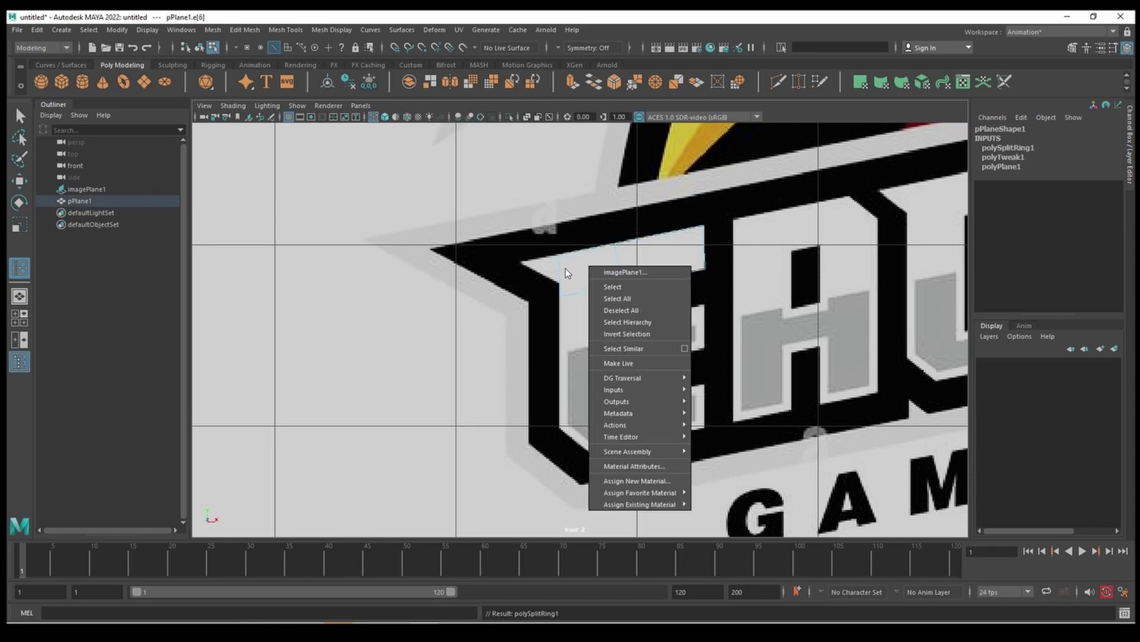
left_click(19, 115)
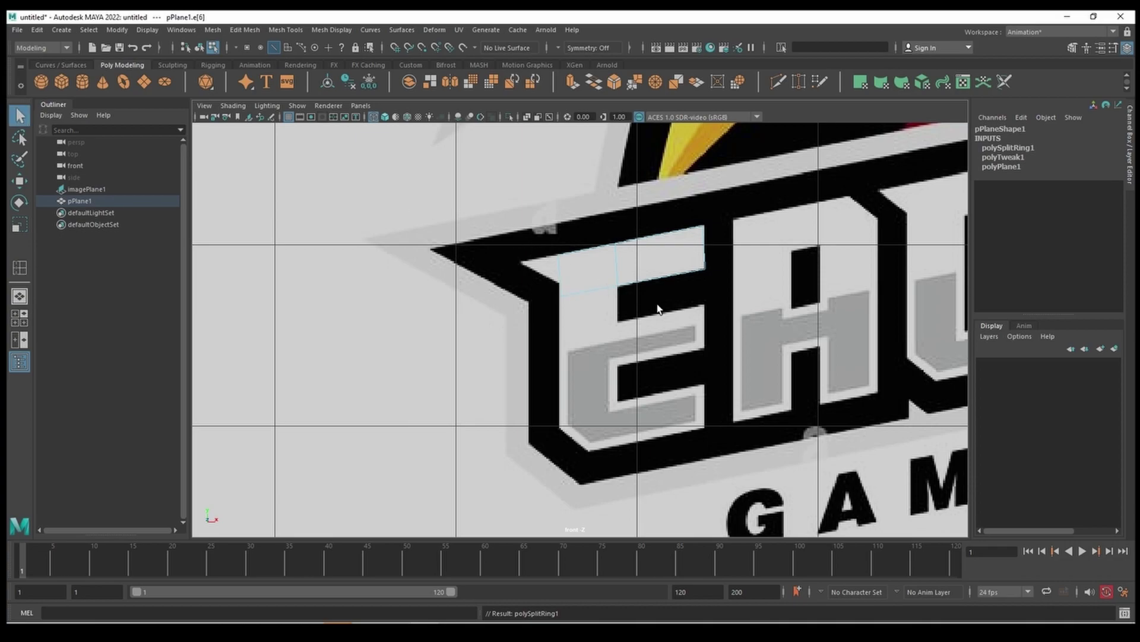
left_click(596, 287)
right_click(588, 275)
left_click(559, 275)
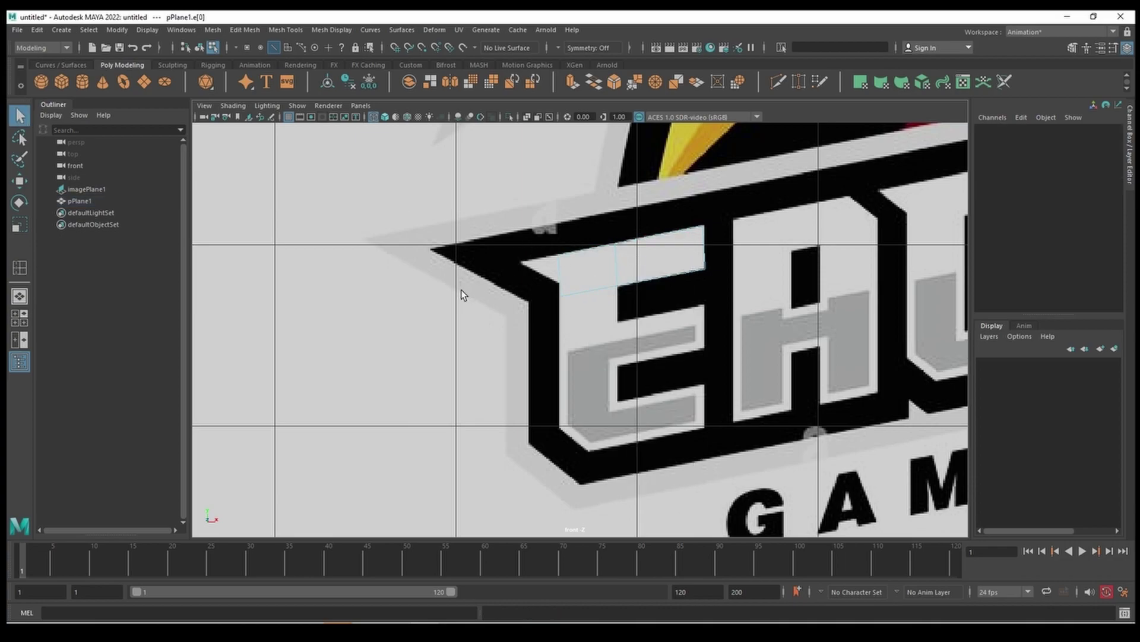
right_click(575, 275)
left_click(536, 276)
key("space")
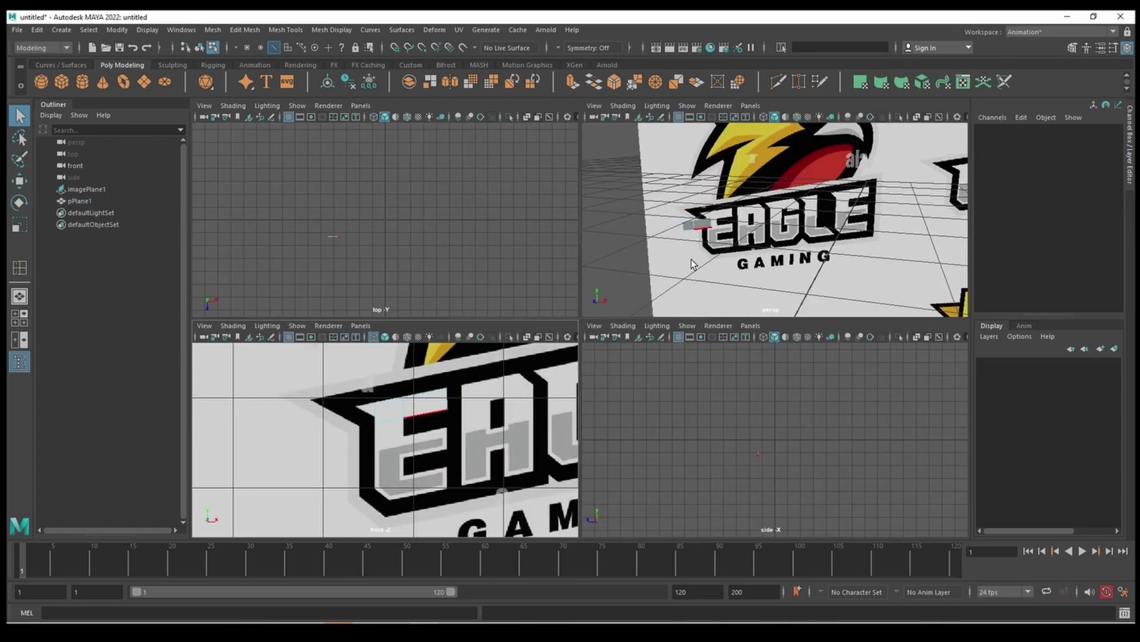
key("space")
left_click_drag(481, 333, 594, 327, "alt")
Reselect pPlane1 and pick the bottom edge of its left face, viewed in front view.
right_click(571, 332)
left_click(594, 309)
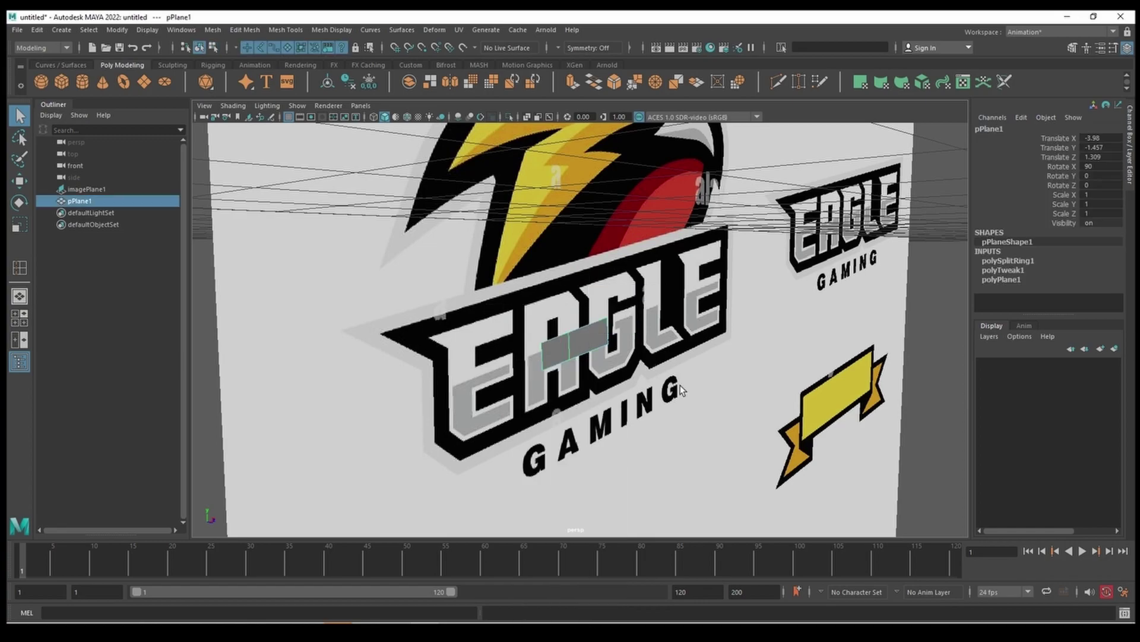
left_click(679, 385)
left_click(573, 348)
scroll(600, 344, "up", 5)
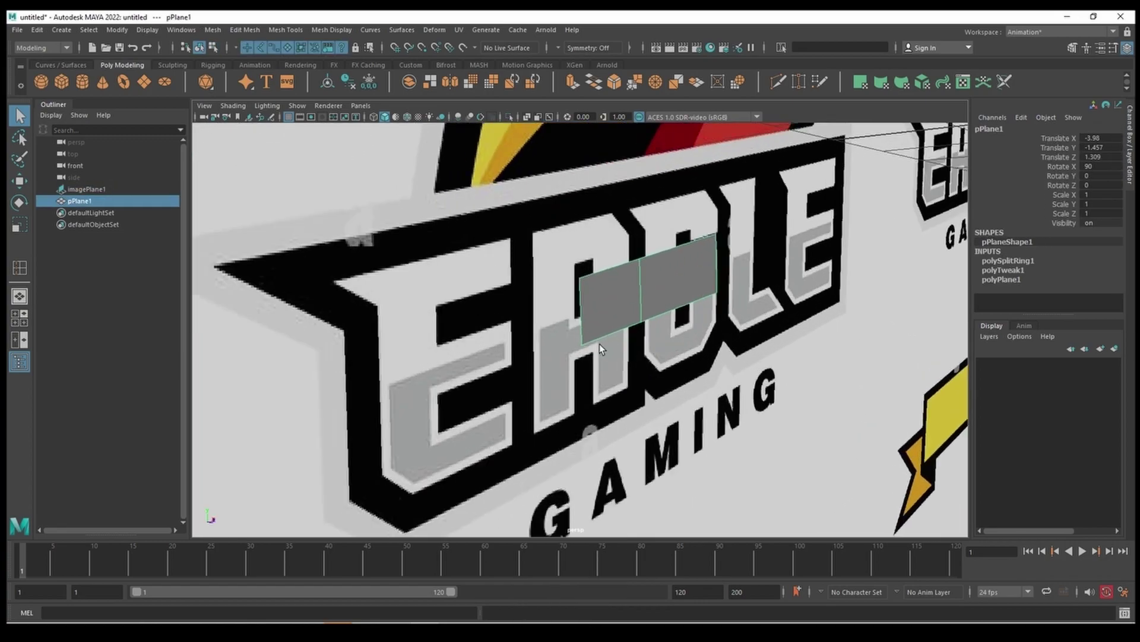
scroll(600, 344, "down", 5)
scroll(444, 310, "up", 5)
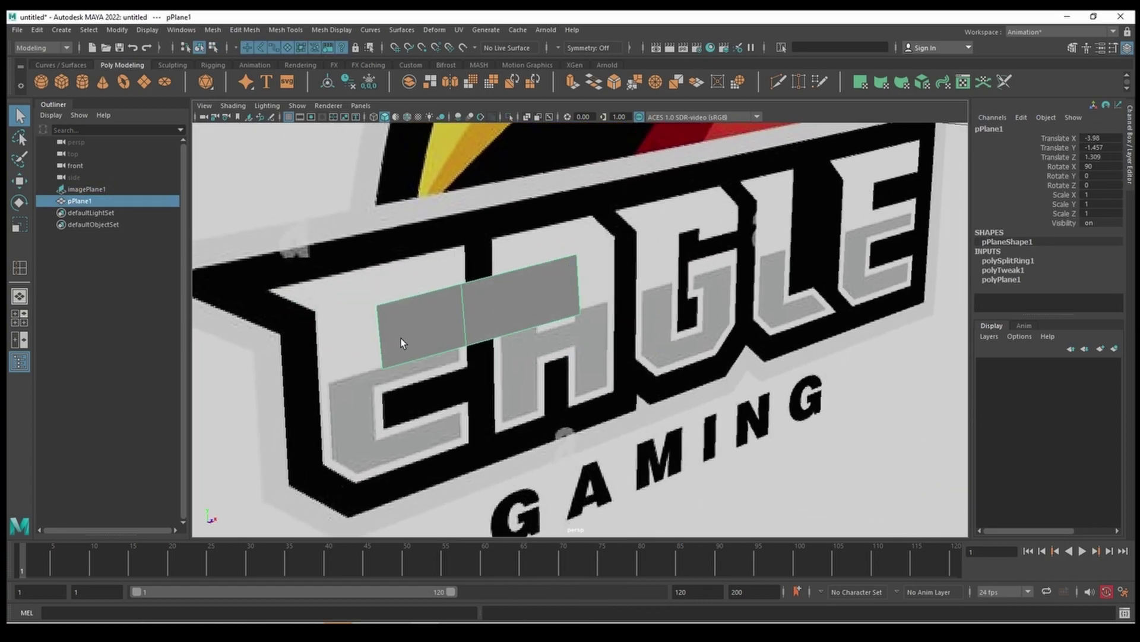
right_click_drag(424, 344, 428, 308)
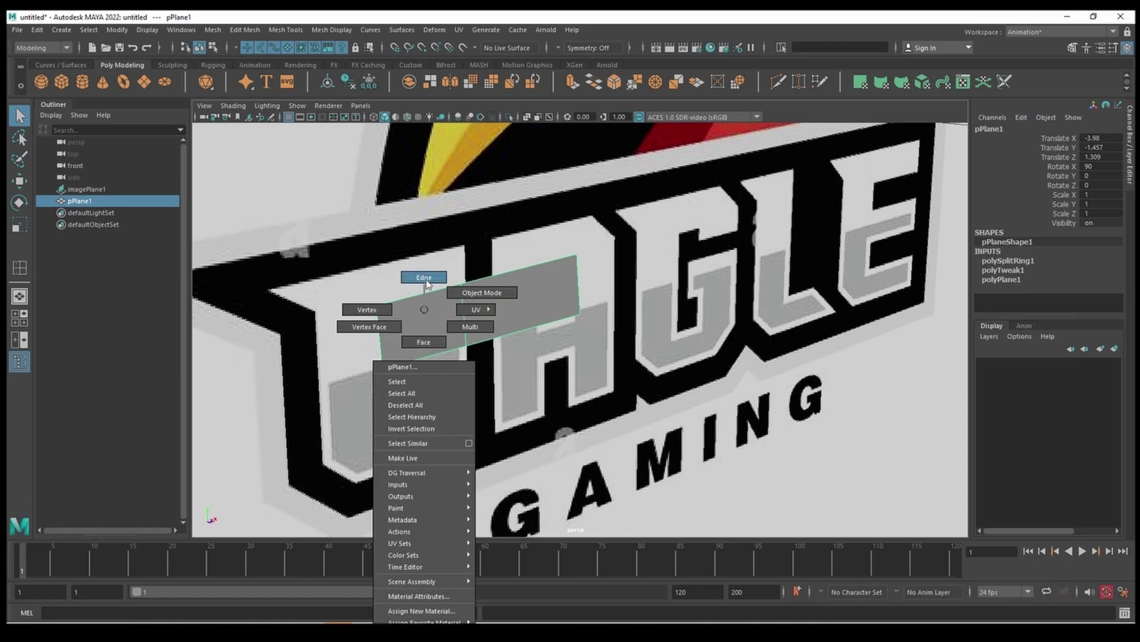
left_click(423, 357)
key("space")
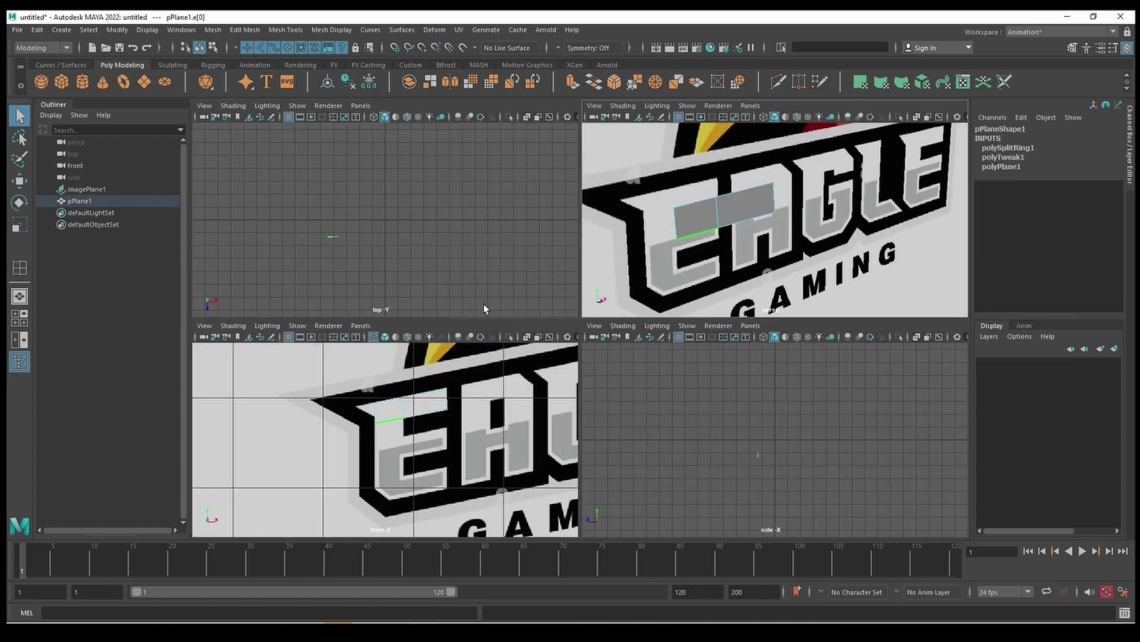
key("space")
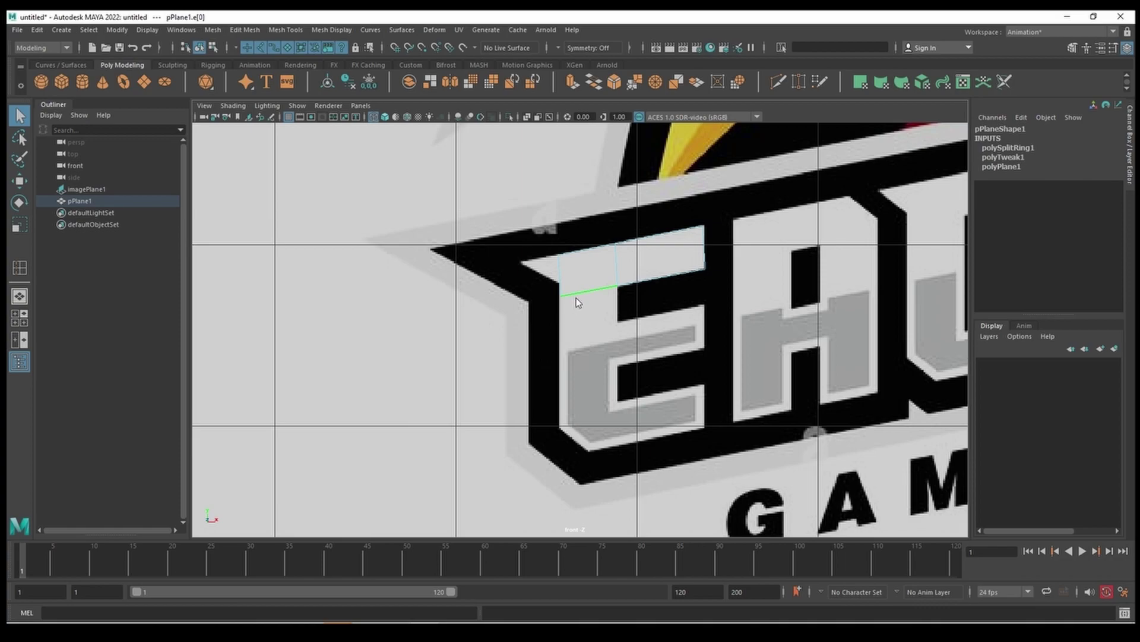
Extrude the plane's bottom edge down two sections along the E's left stem.
right_click_drag(576, 298, 584, 326, "shift")
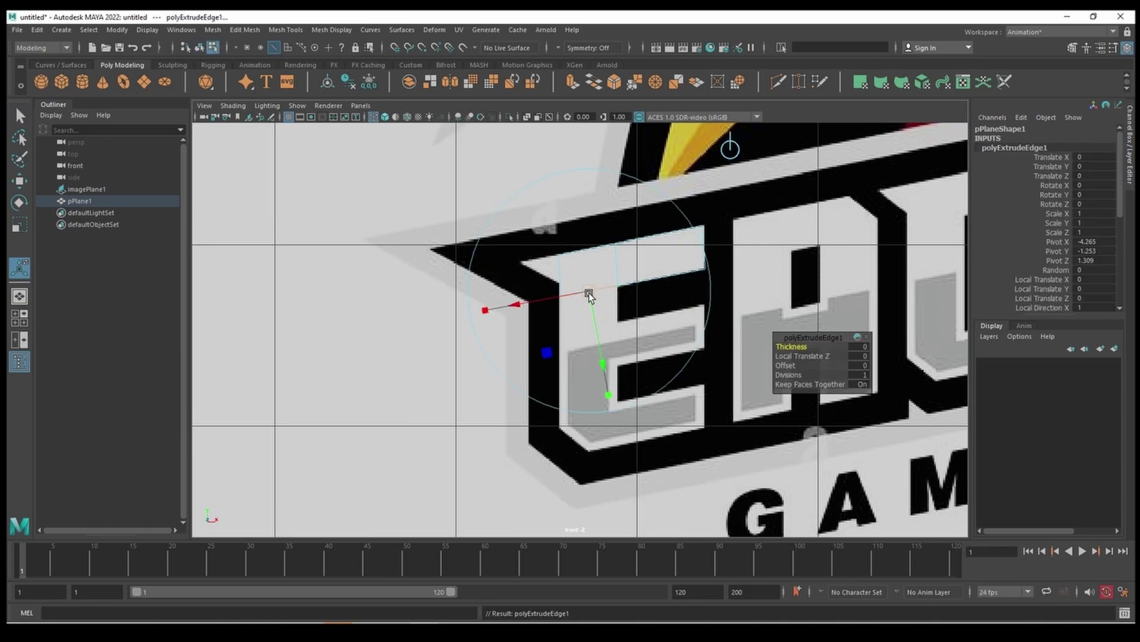
left_click(589, 293)
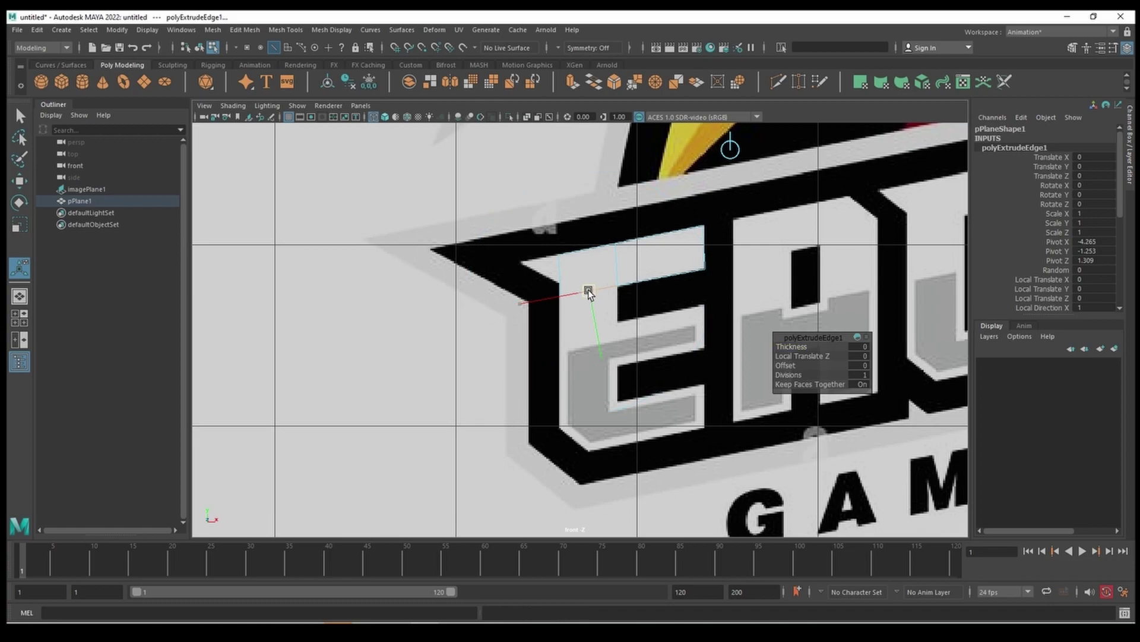
mouse_move(588, 294)
left_mouse_down()
mouse_move(584, 400)
mouse_move(590, 326)
left_mouse_up()
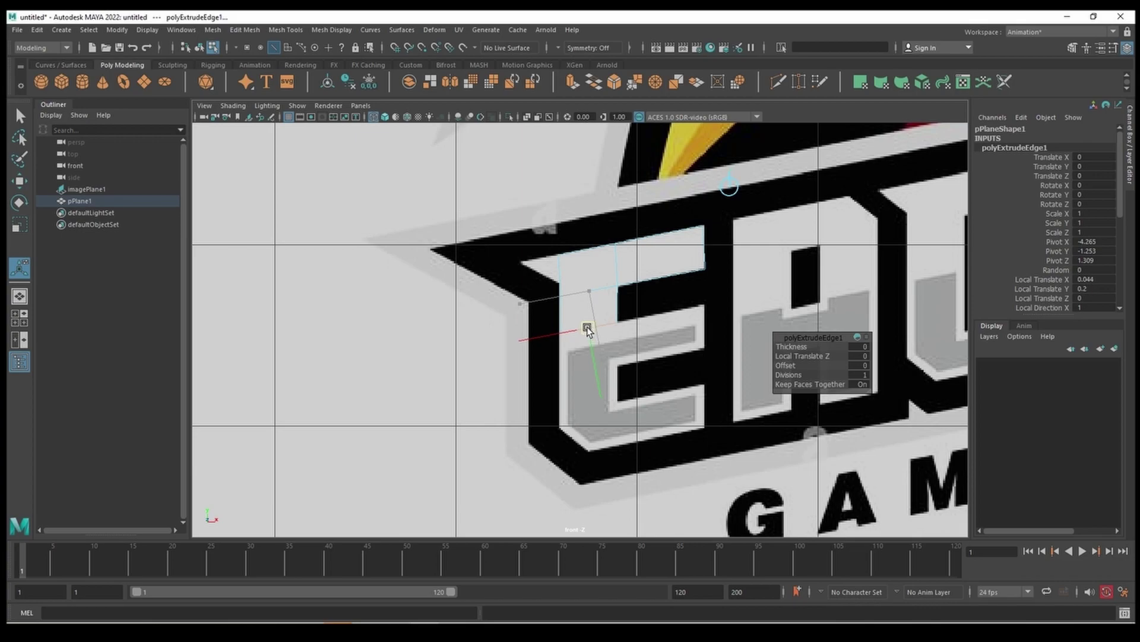
left_click_drag(587, 326, 589, 326)
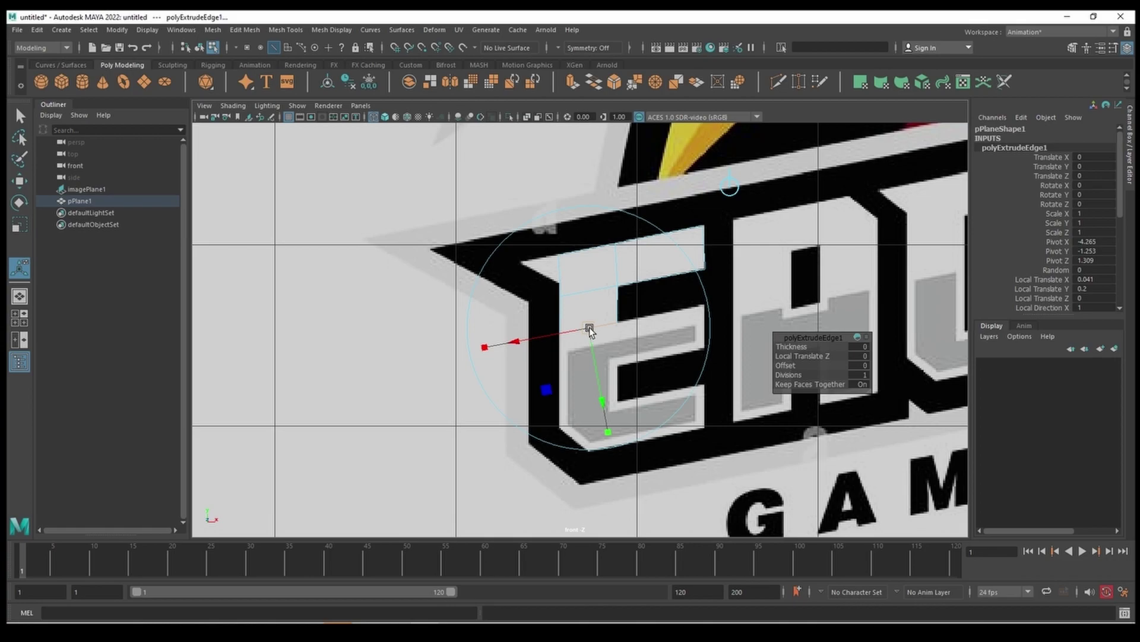
right_click_drag(589, 327, 586, 336, "shift")
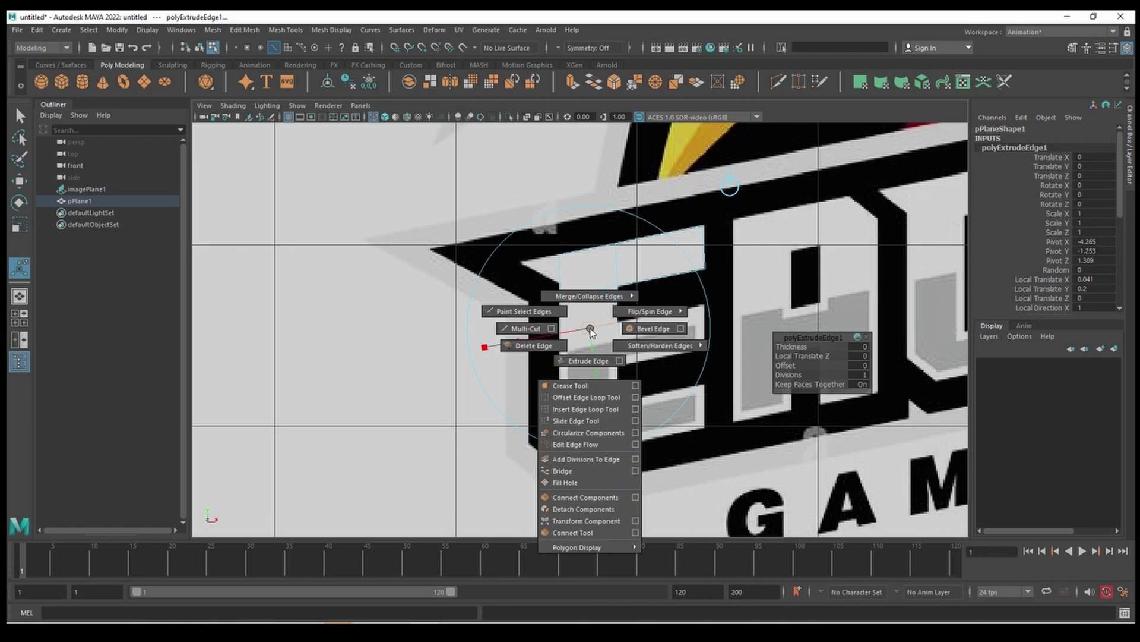
left_click_drag(586, 337, 591, 372)
Extrude further sections down to the E's bottom and switch to shaded display.
left_click(589, 371)
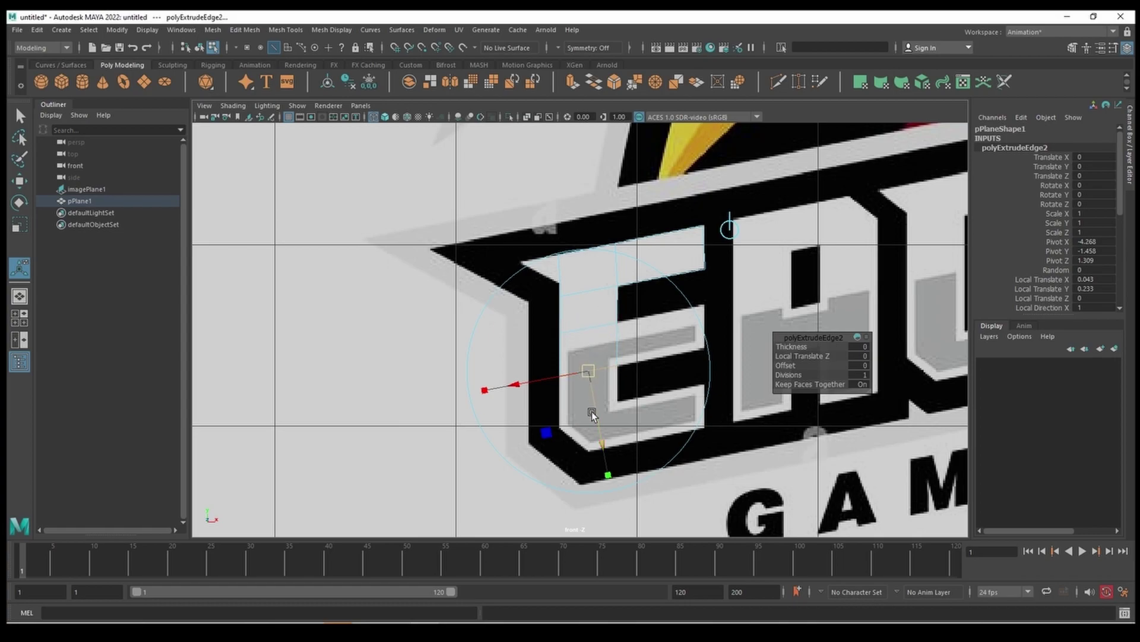
right_click(592, 372, "shift")
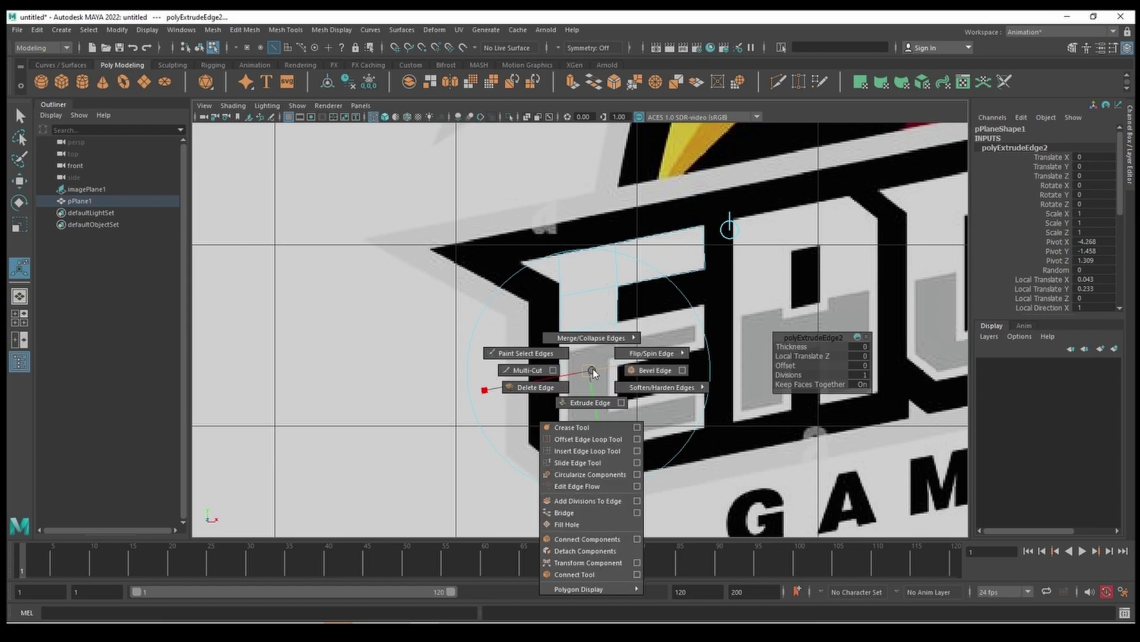
left_click(591, 368)
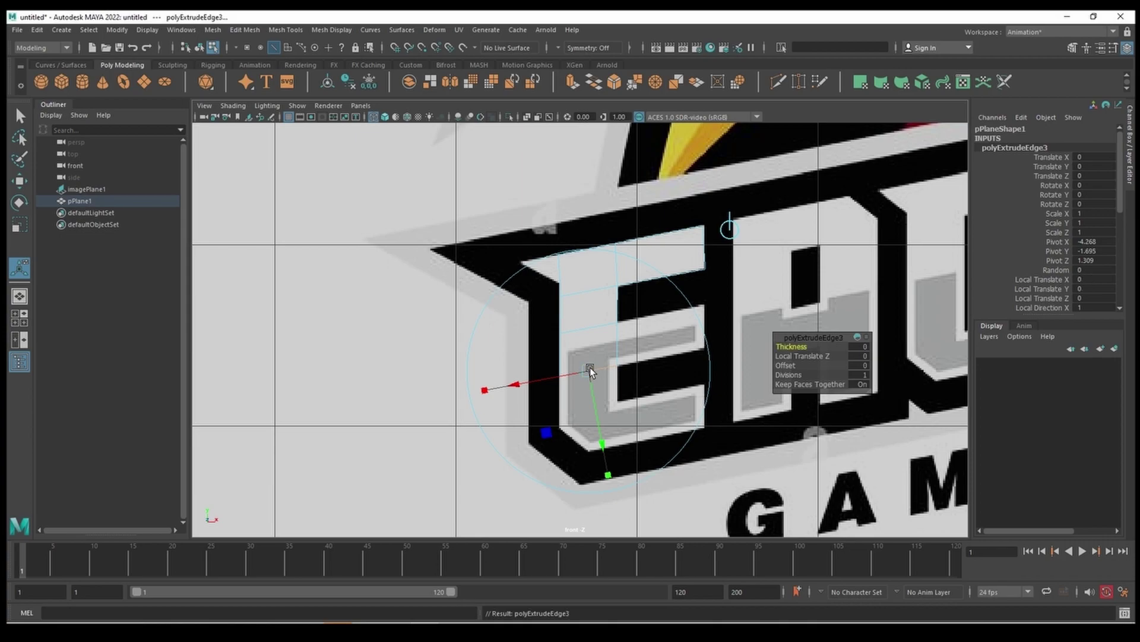
key("ctrl+e")
left_click_drag(593, 405, 589, 405)
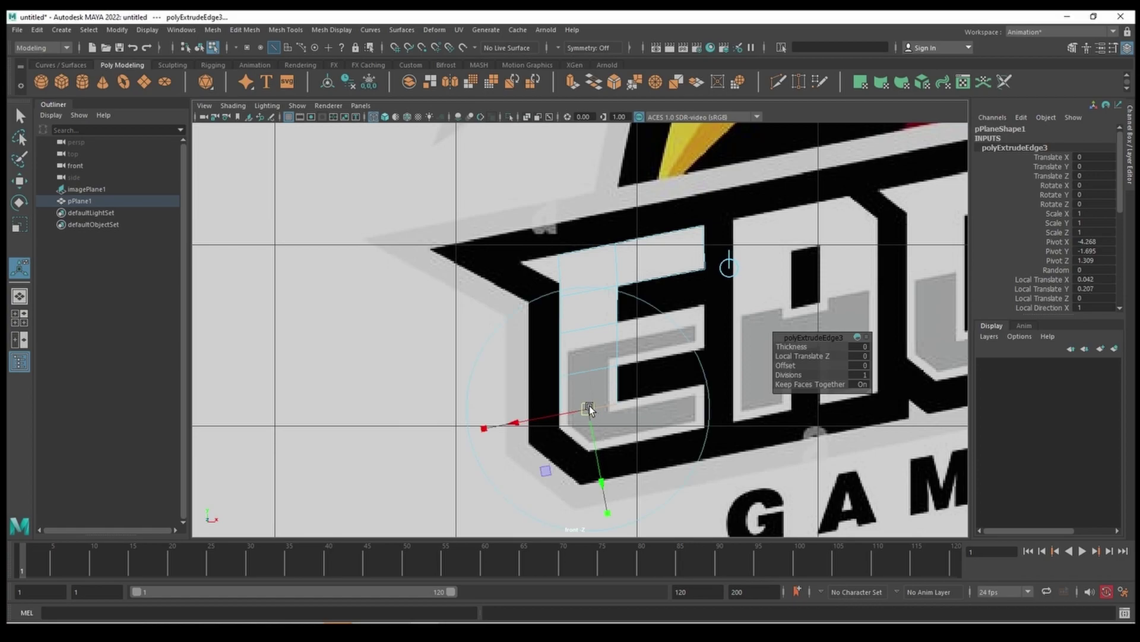
key("ctrl+e")
left_click_drag(598, 411, 592, 450)
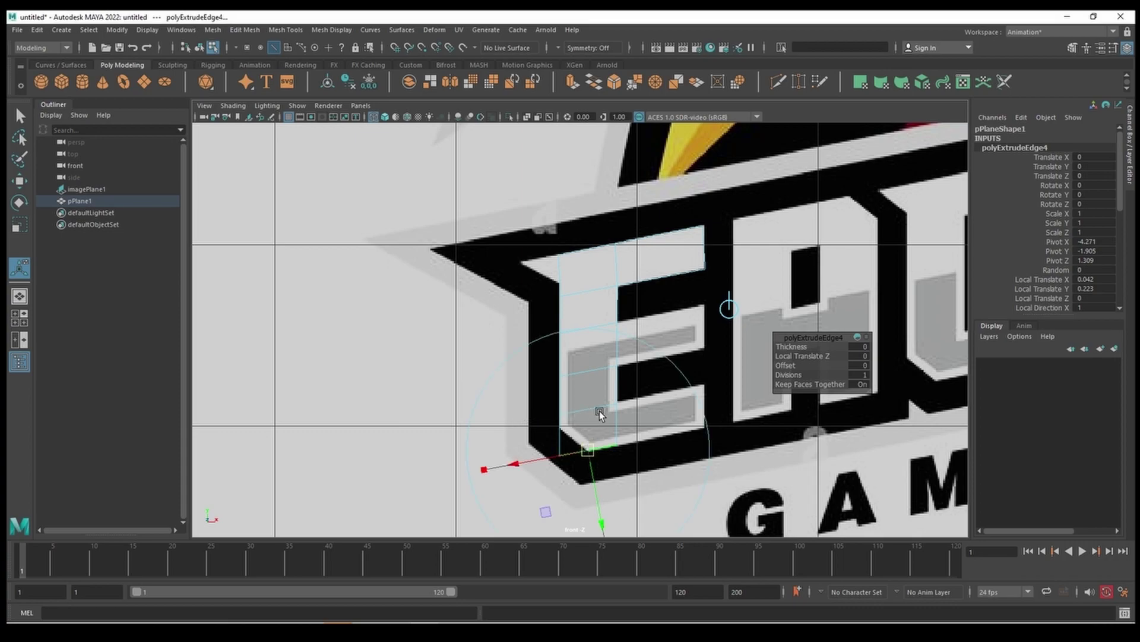
key("5")
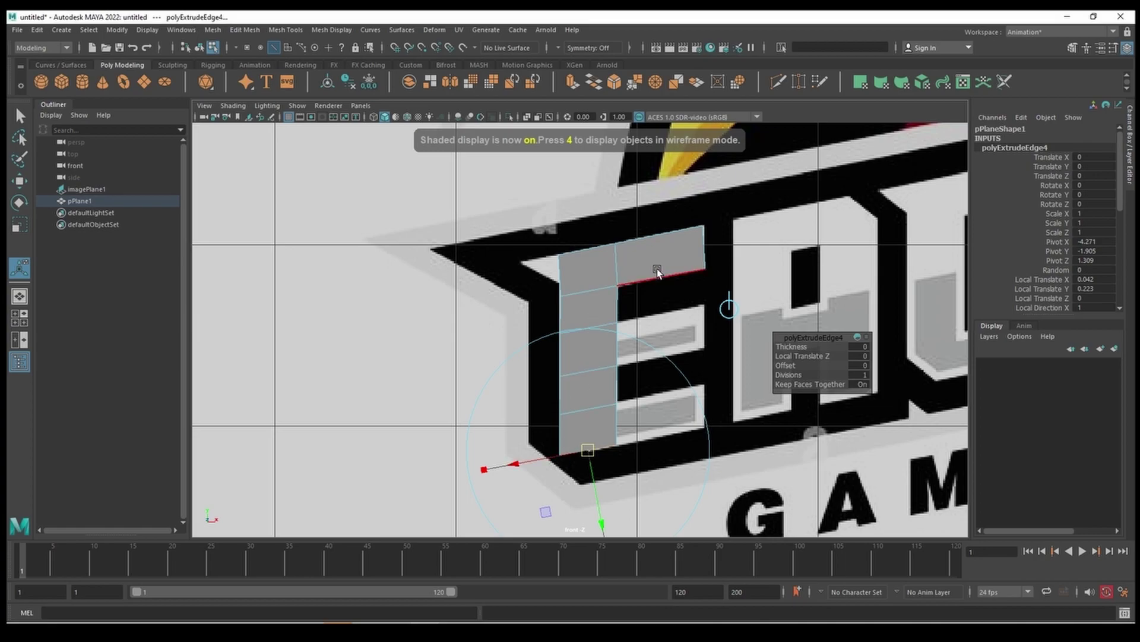
Extrude the bottom section's right edge rightward to form the E's bottom bar.
left_click(615, 421)
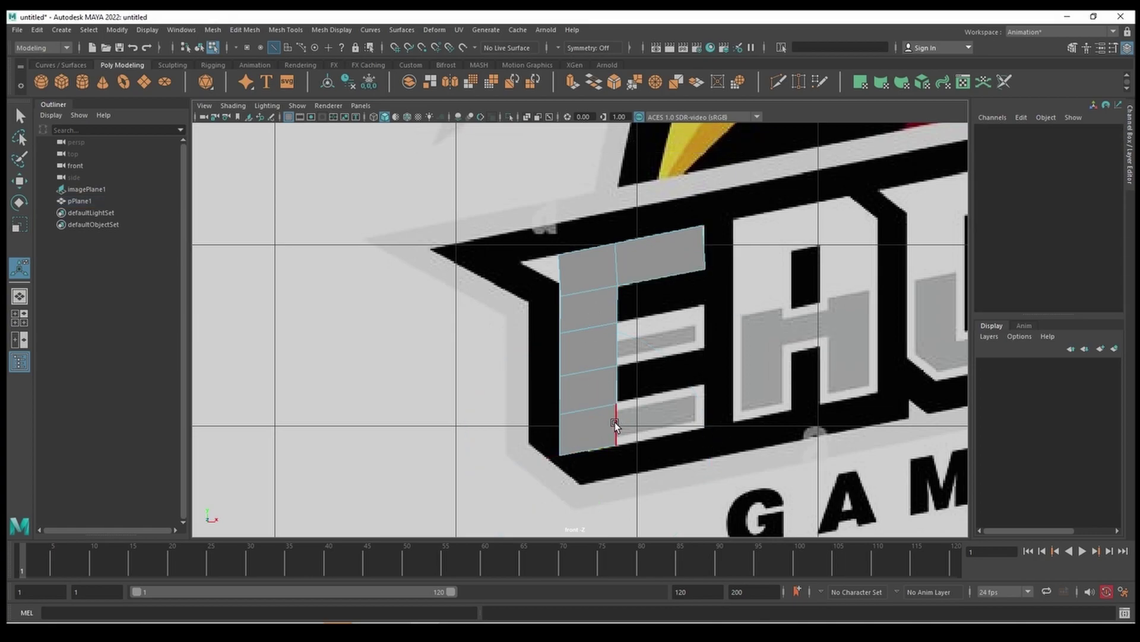
right_click_drag(614, 422, 616, 449, "shift")
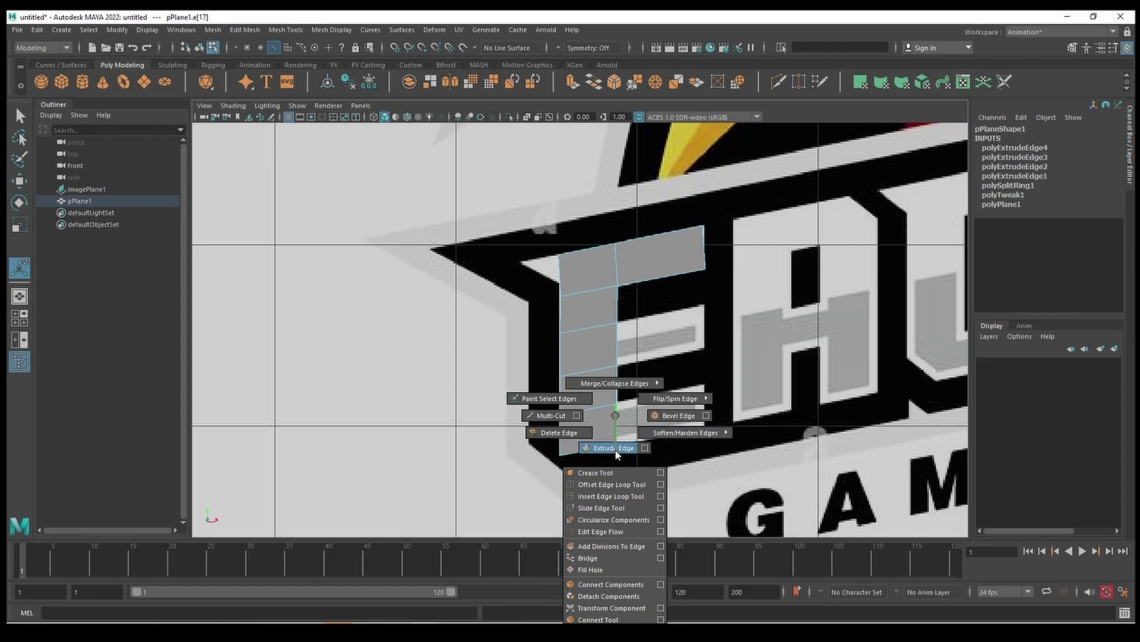
left_click_drag(617, 419, 702, 405)
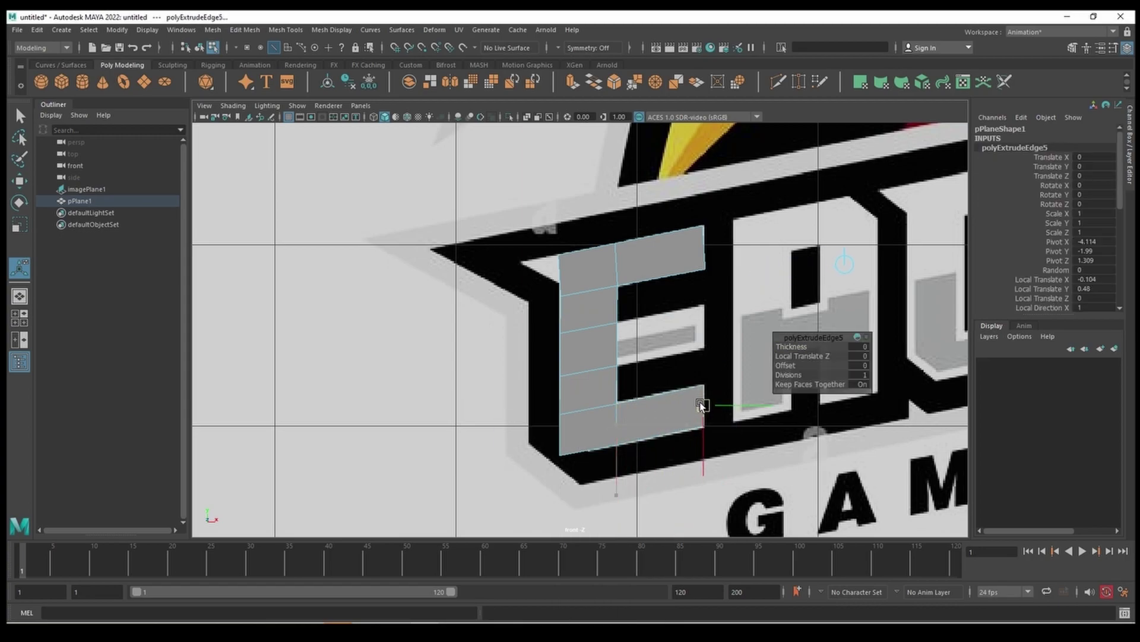
Extrude the middle section's right edge rightward to form the E's middle bar.
left_click(618, 342)
right_click(620, 342, "shift")
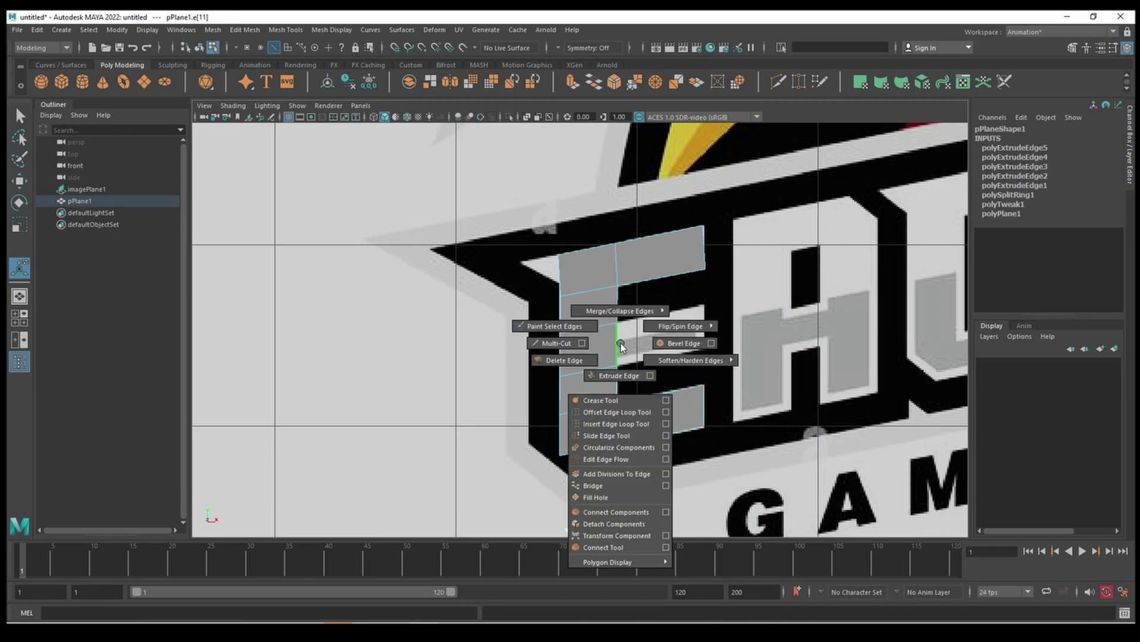
left_click(619, 375)
left_click_drag(618, 331, 703, 326)
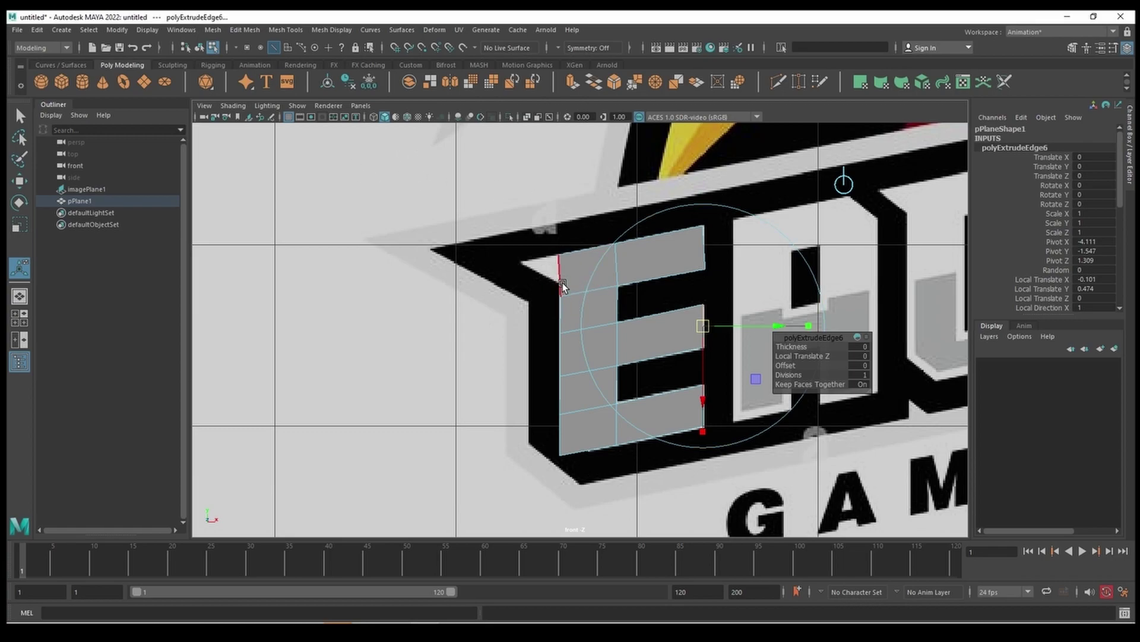
left_click(336, 31)
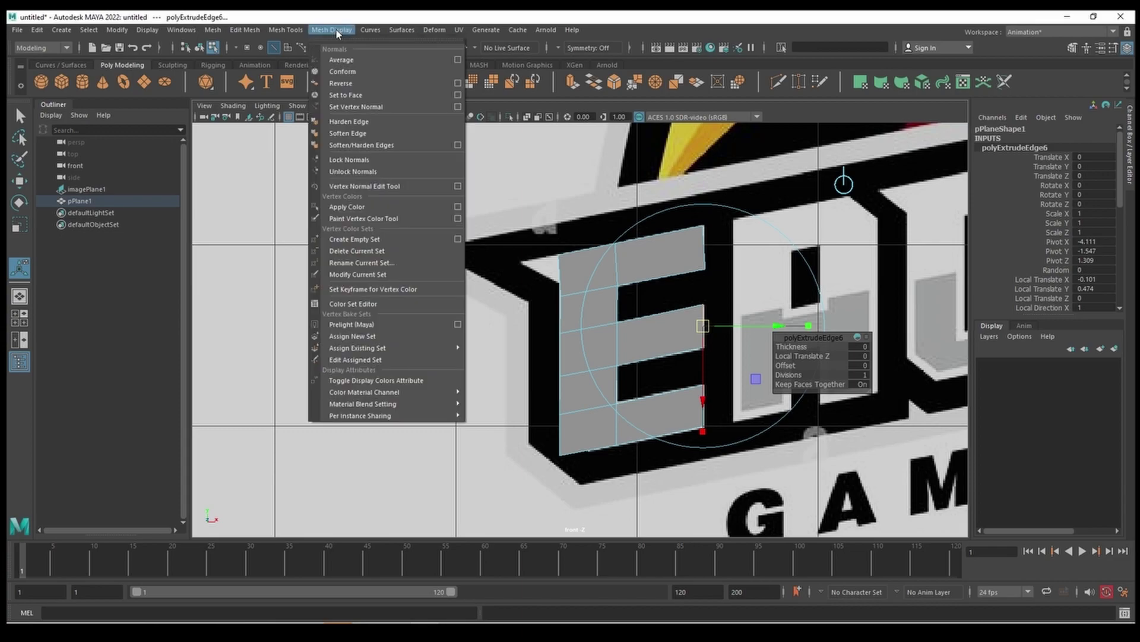
left_click(335, 30)
left_click(288, 30)
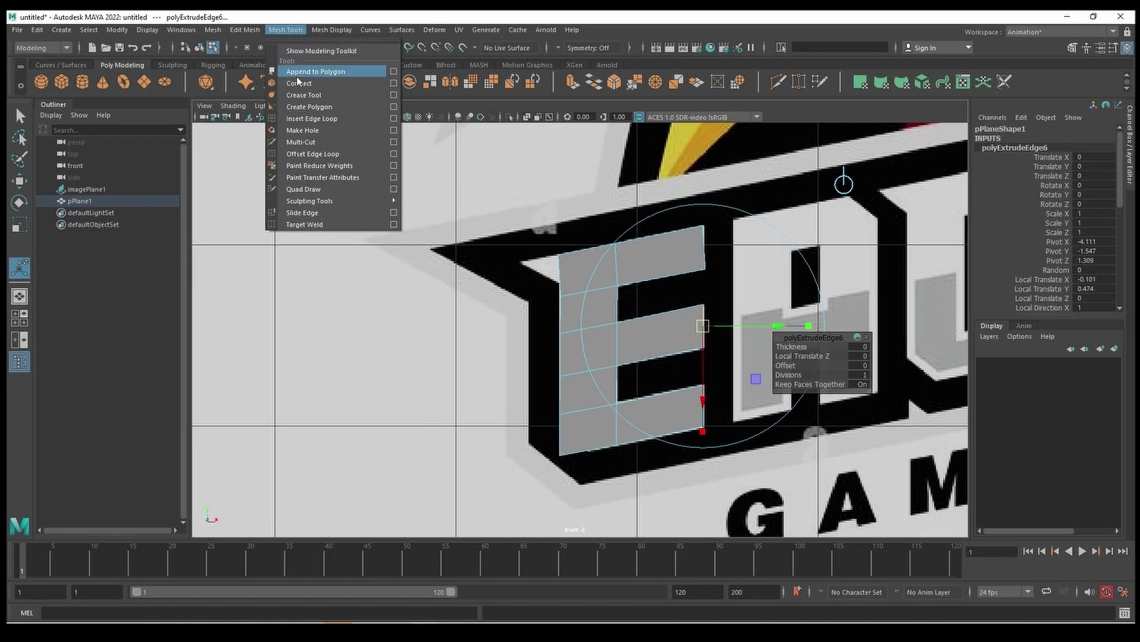
Insert an edge loop across the E's top bar and extrude its left edge toward the logo's point.
left_click(303, 118)
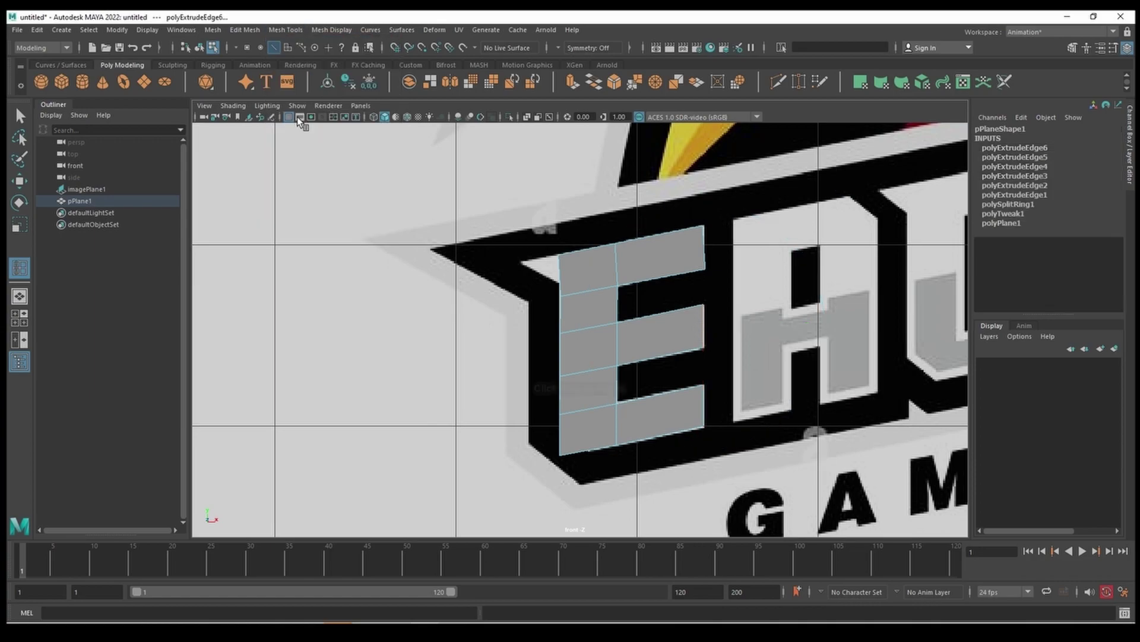
left_click(561, 285)
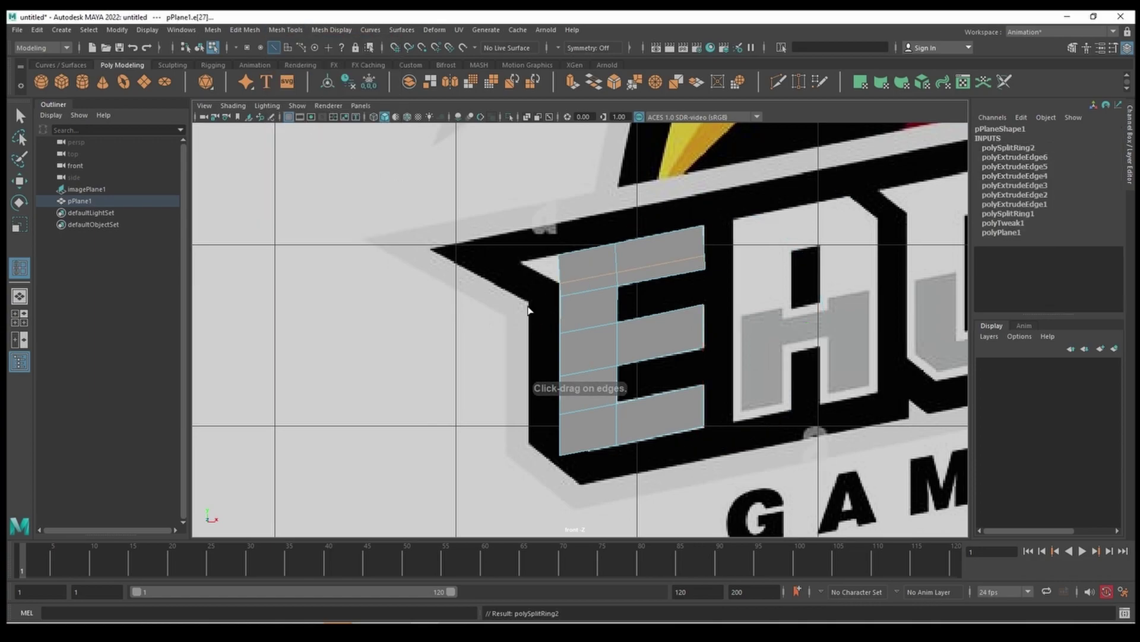
left_click(22, 117)
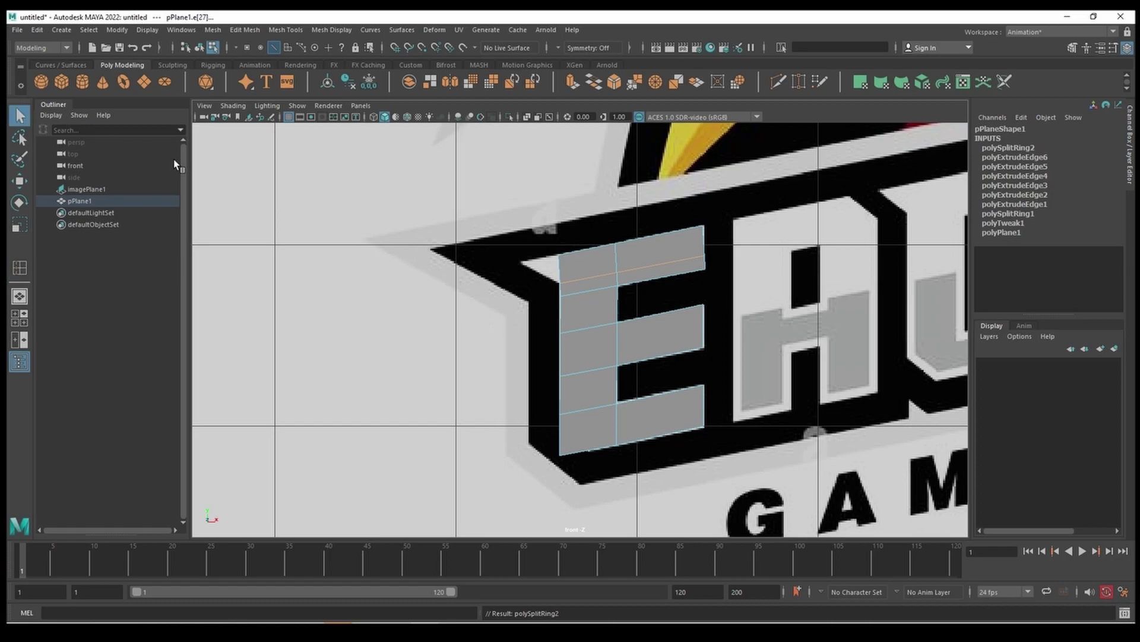
left_click(558, 268)
right_click(559, 269, "shift")
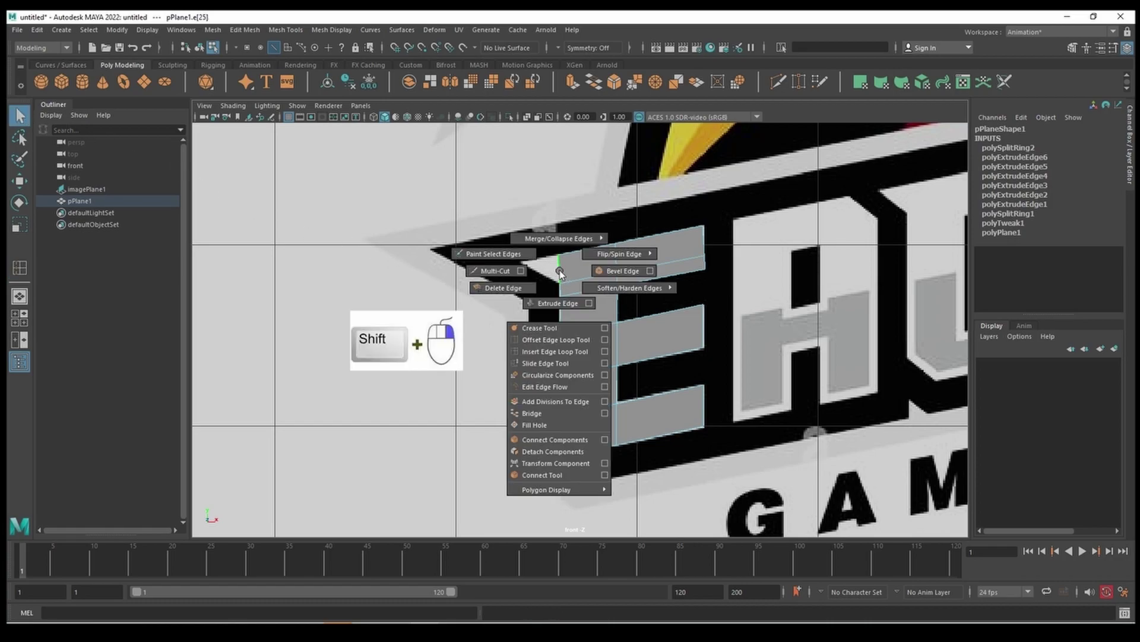
left_click(561, 303)
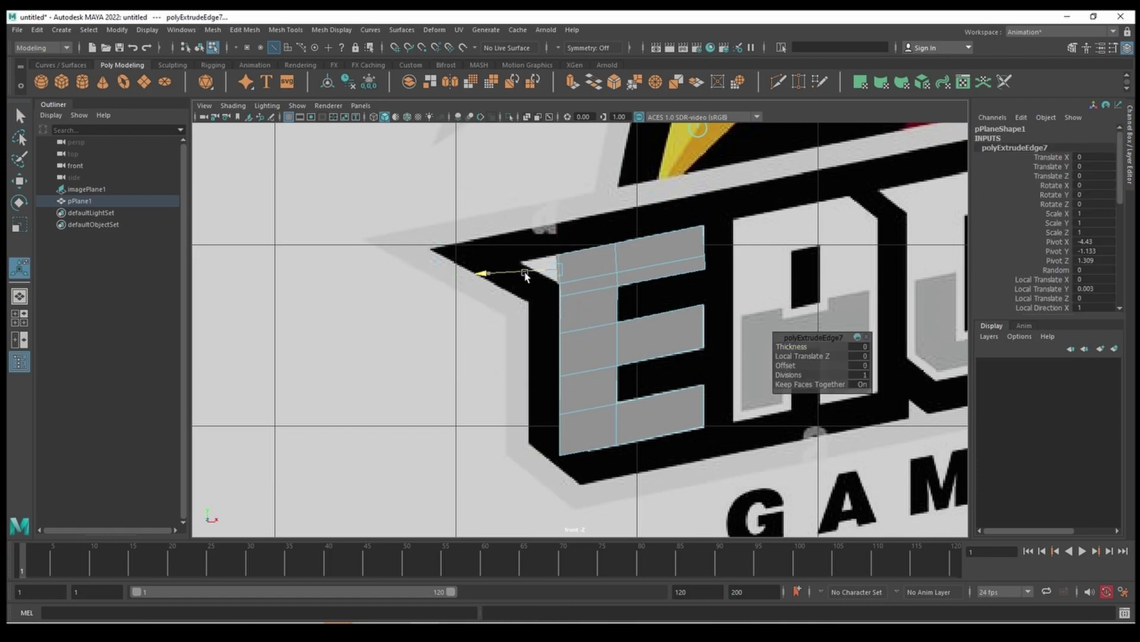
mouse_move(526, 274)
left_mouse_down()
mouse_move(499, 278)
mouse_move(523, 274)
left_mouse_up()
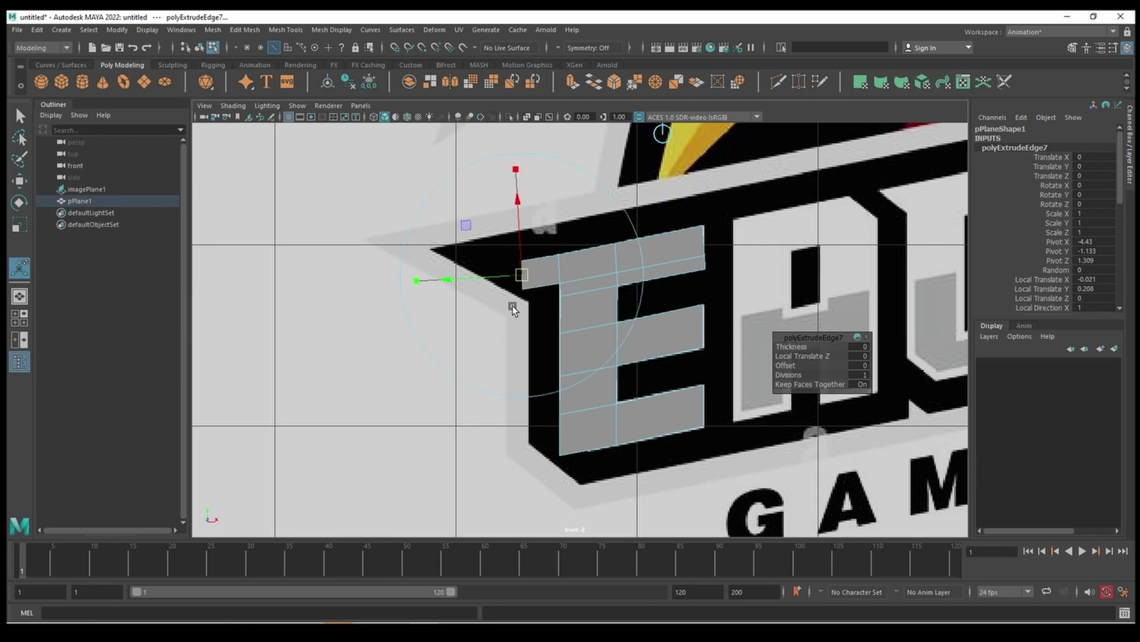
left_click(368, 328)
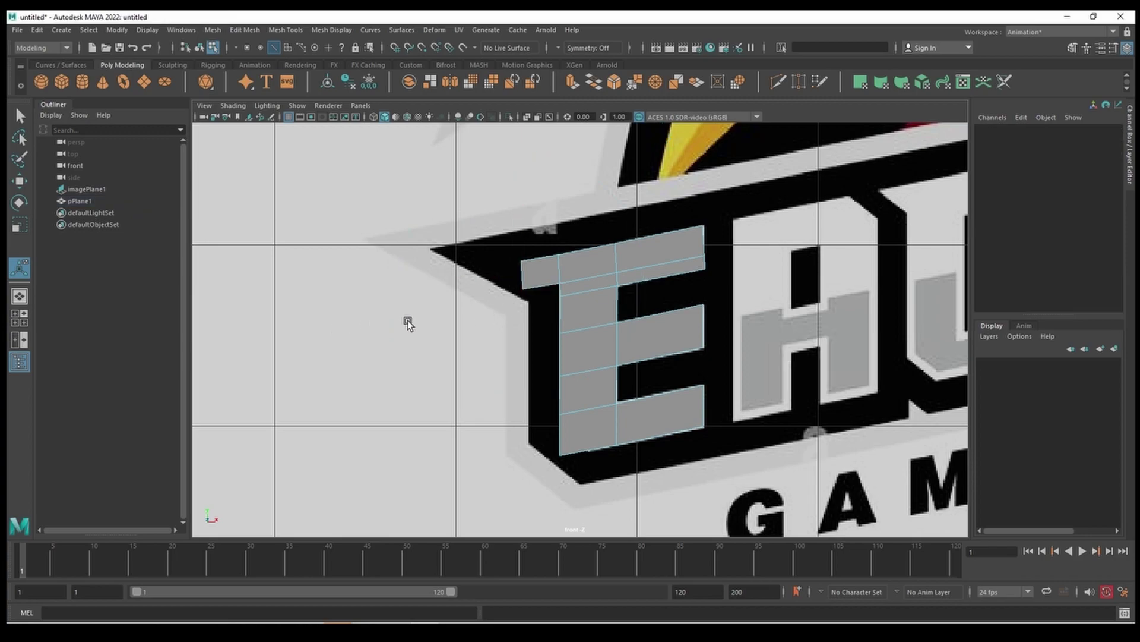
Switch the E mesh to edge selection, pick a top-bar edge, then return to object mode.
right_click(532, 271)
left_click(532, 239)
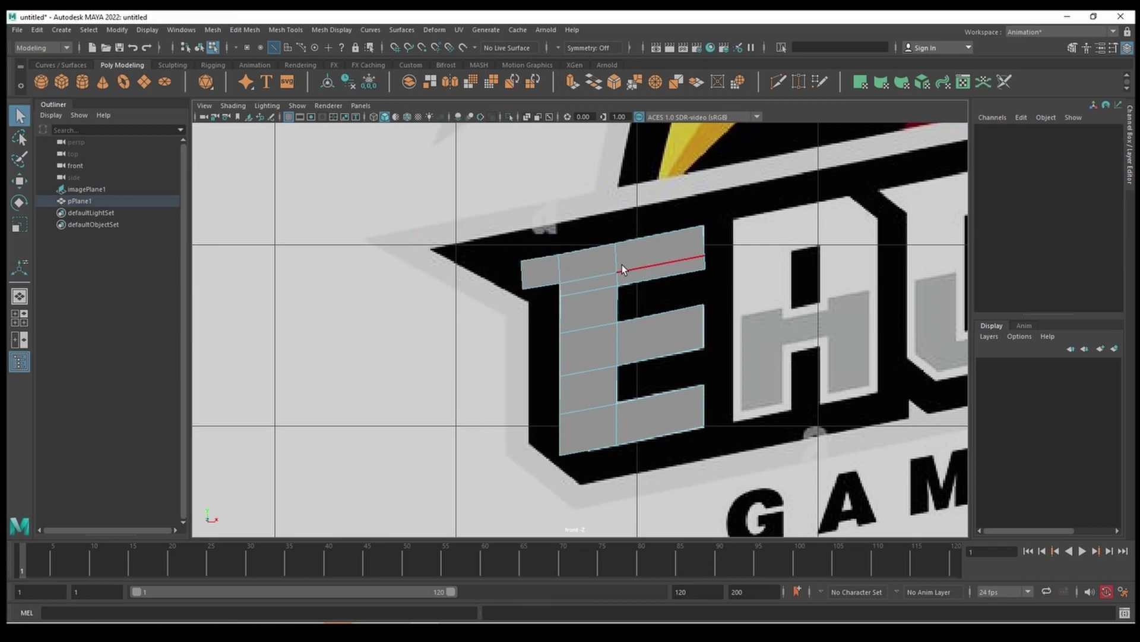
left_click(583, 273)
right_click(583, 269)
left_click(633, 252)
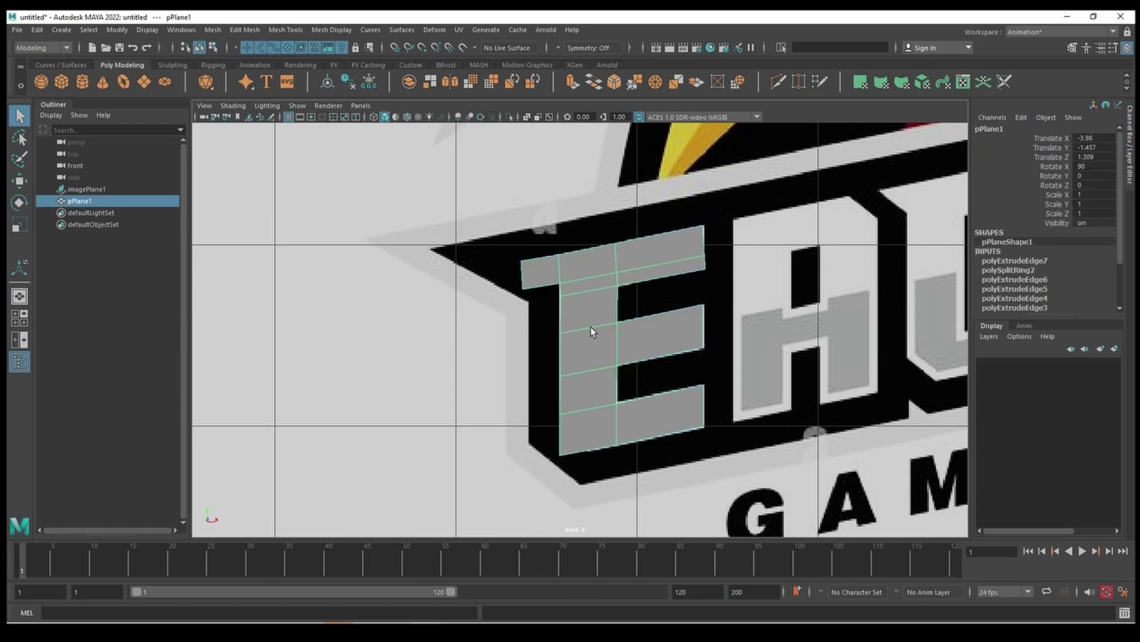
right_click(534, 281)
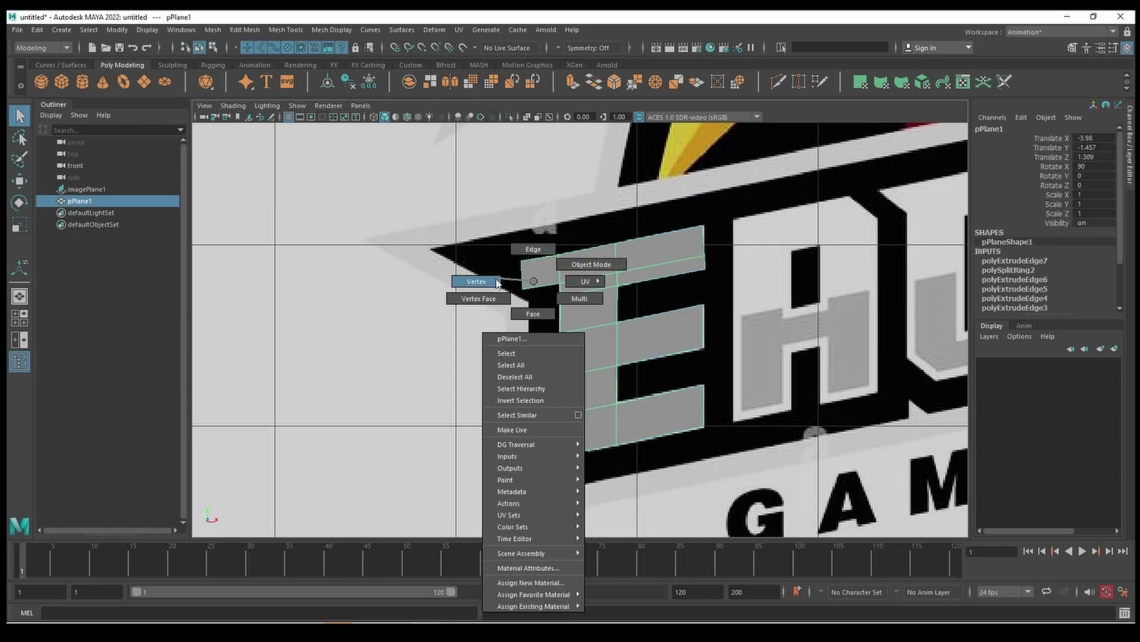
Raise the E's top-left vertex to match the logo's slant, then reselect pPlane1 as an object.
left_click(463, 281)
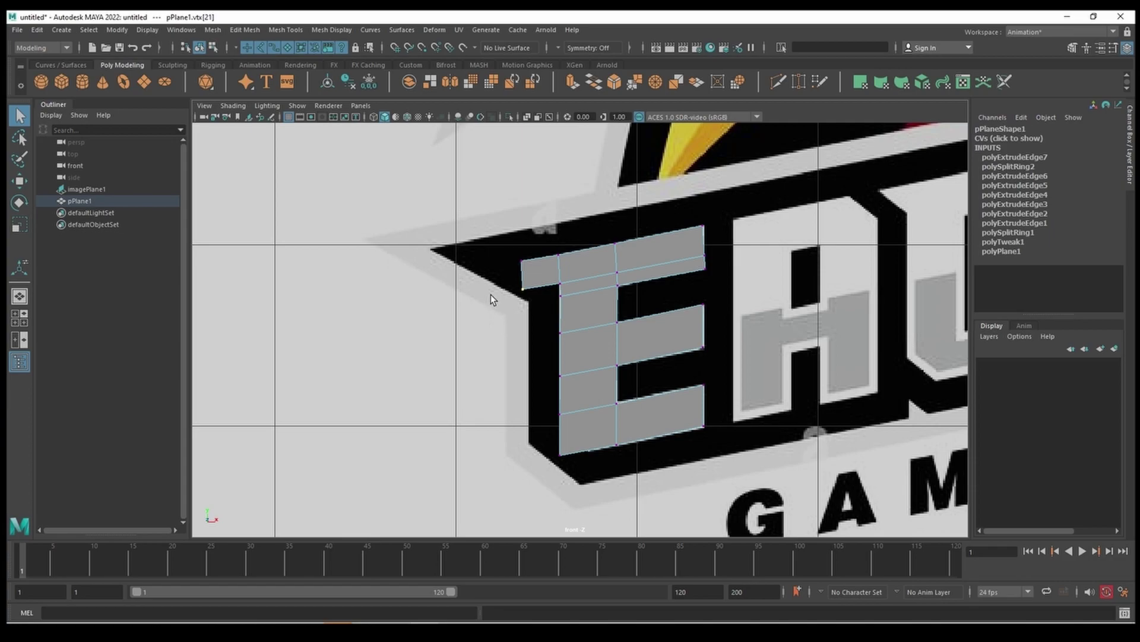
left_click_drag(522, 289, 522, 261)
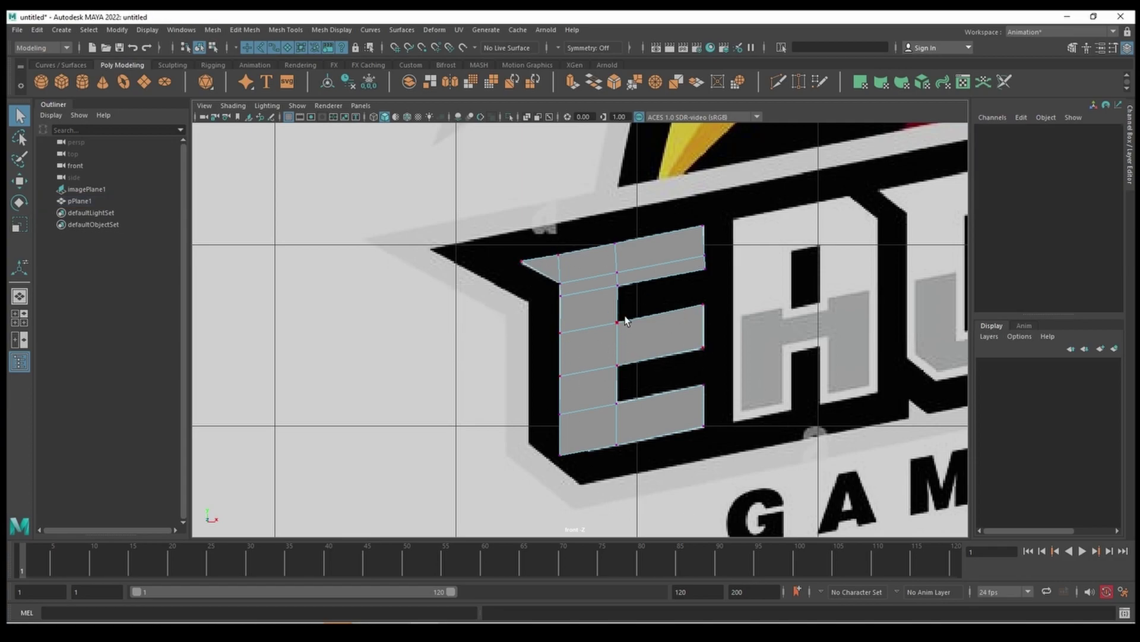
scroll(642, 315, "down", 5)
scroll(686, 319, "down", 1)
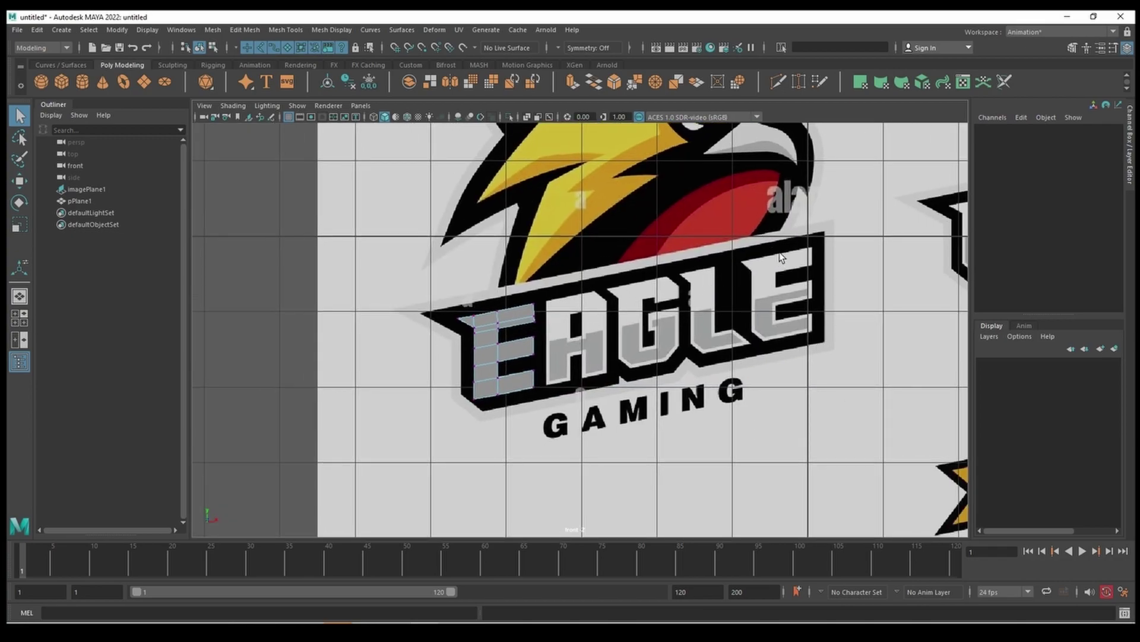
scroll(594, 297, "up", 2)
scroll(505, 321, "up", 1)
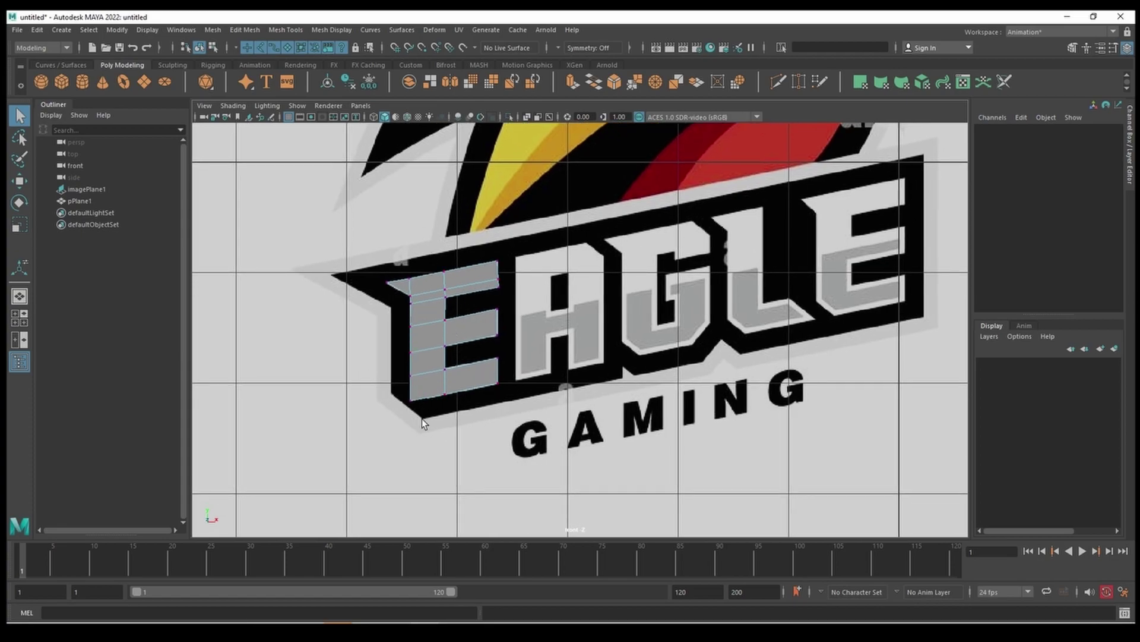
scroll(421, 424, "up", 1)
scroll(419, 424, "up", 1)
left_click(359, 357)
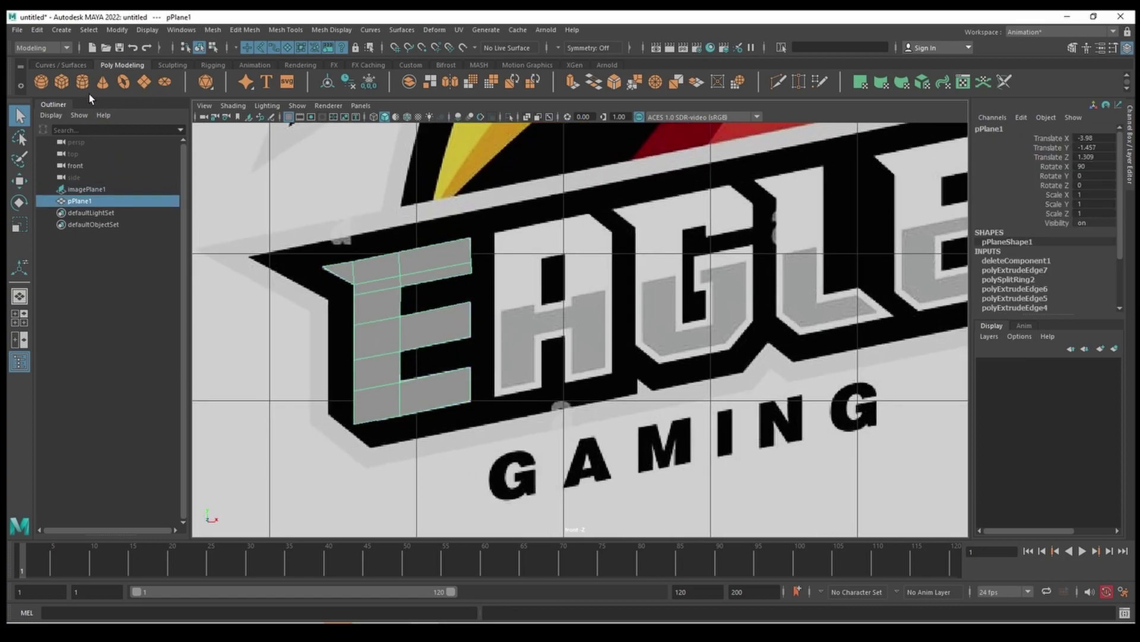
Create a new polygon plane and tilt it upright in the perspective view.
left_click(154, 84)
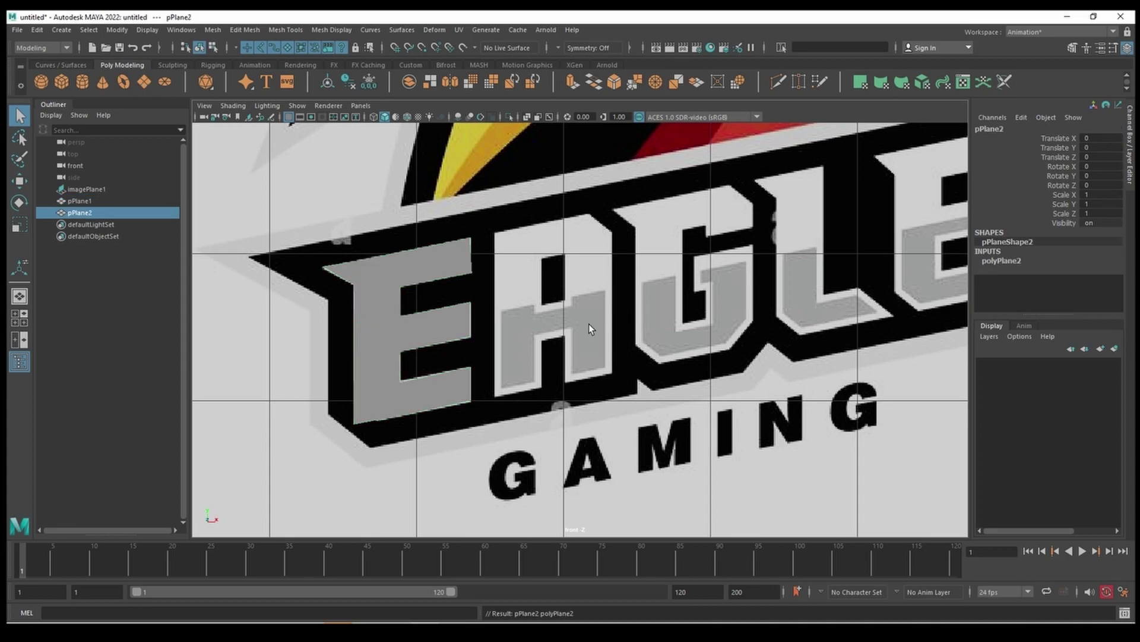
key("w")
scroll(531, 326, "down", 5)
scroll(624, 369, "up", 1)
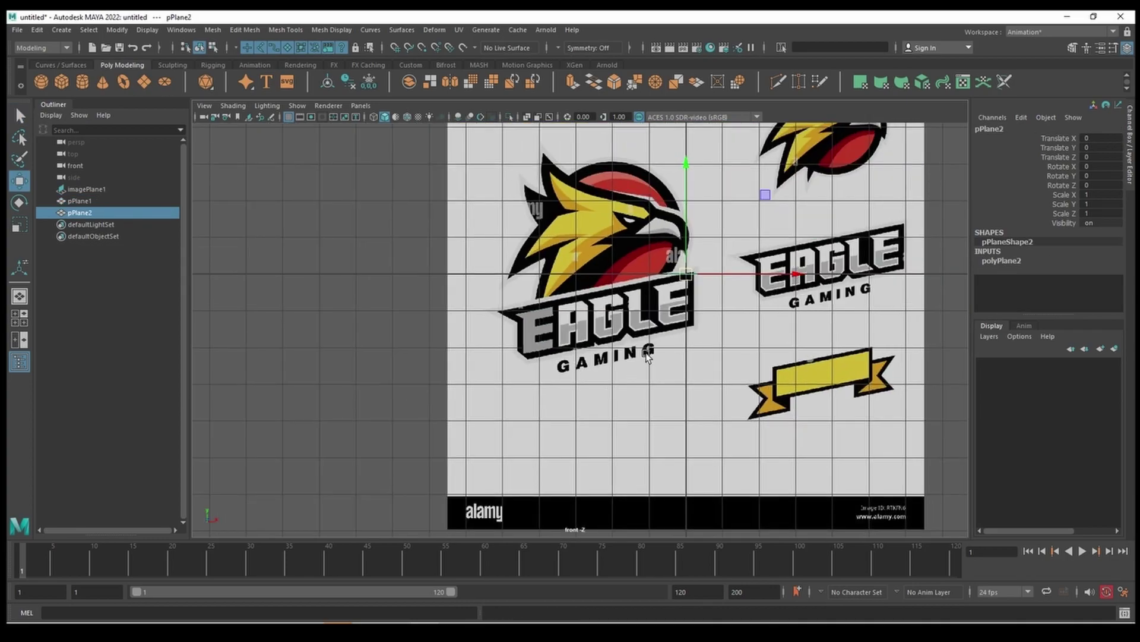
scroll(738, 277, "up", 1)
key("space")
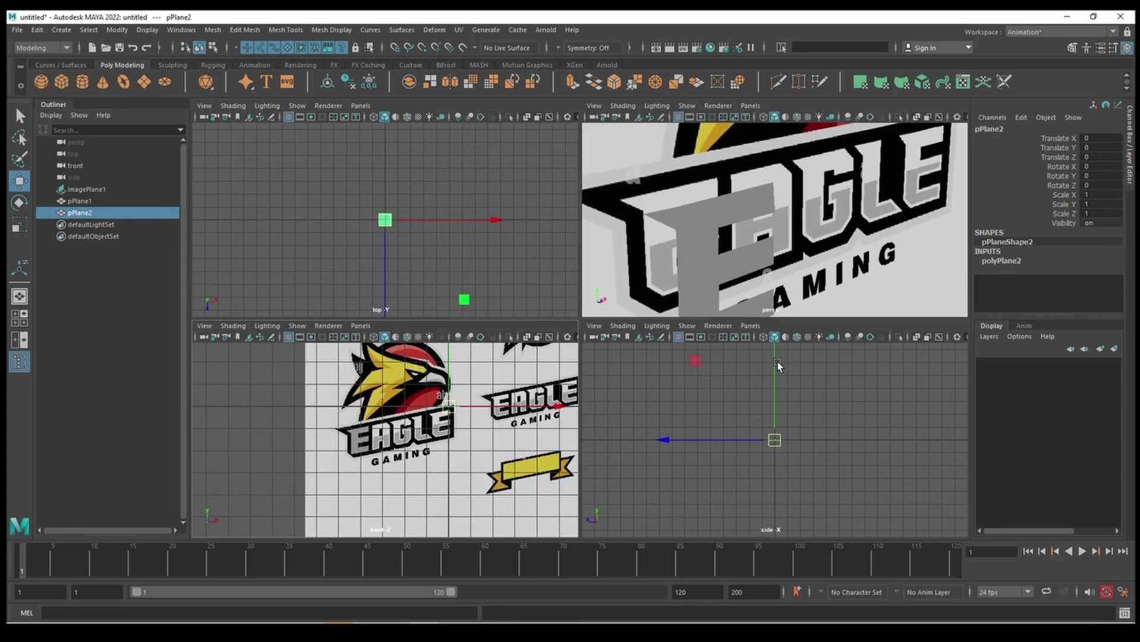
key("space")
key("e")
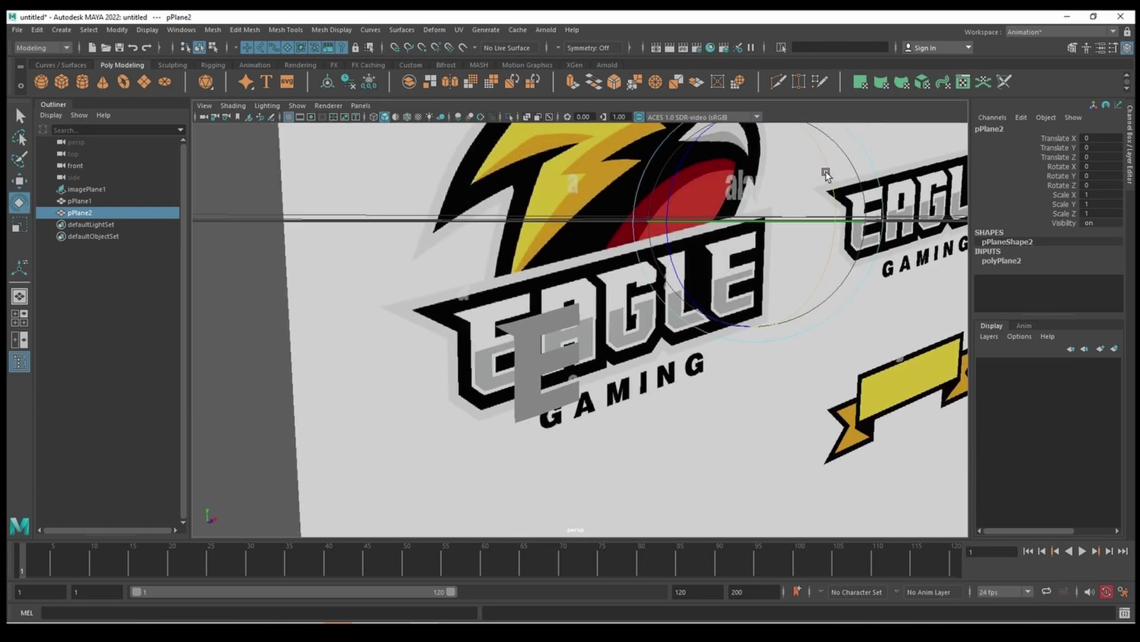
left_click_drag(825, 171, 820, 333)
key("space")
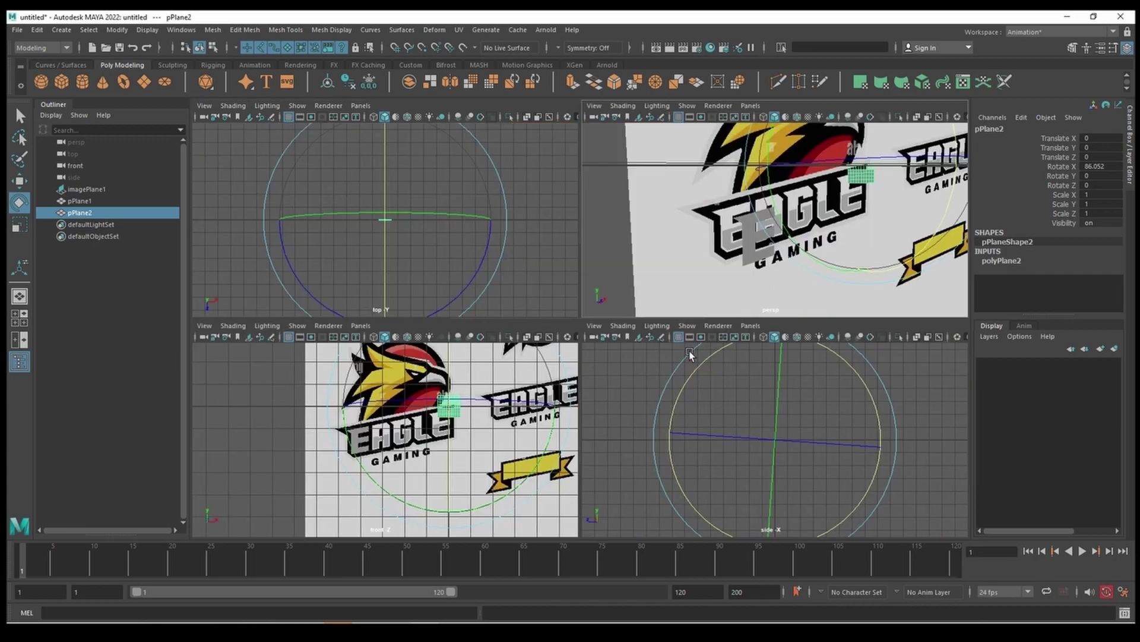
Set the plane's Rotate X to 90 and its subdivisions to 1.
double_click(1096, 166)
type("90")
key("Return")
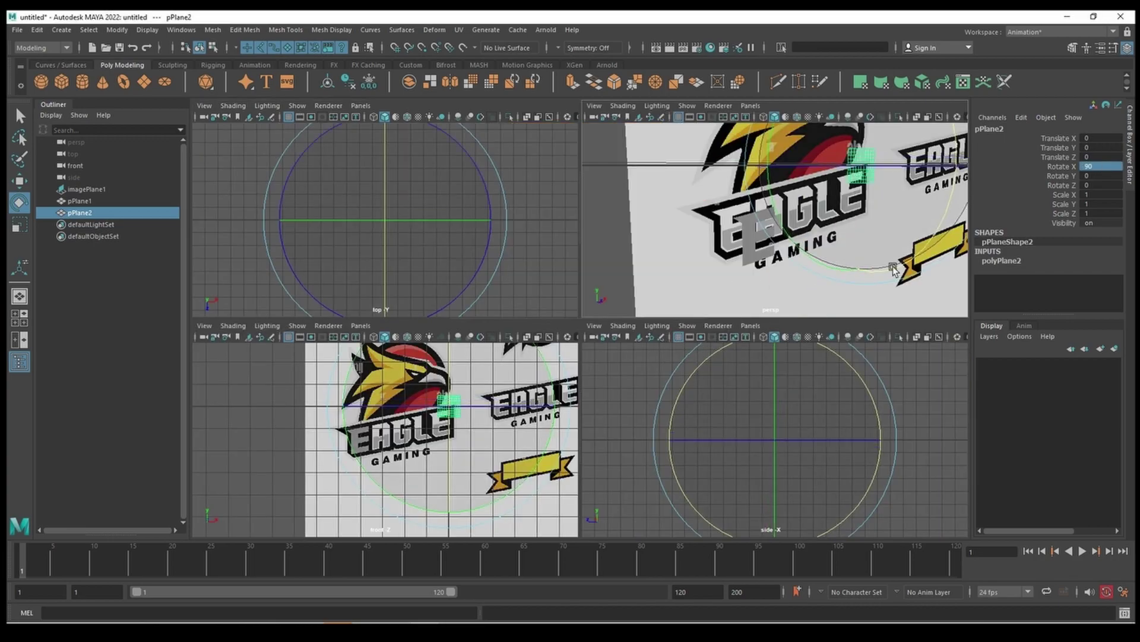
left_click(1002, 261)
left_click_drag(1039, 288, 1039, 299)
Move the plane's corner vertices onto the A's top outline and extrude its top edge.
key("space")
key("w")
scroll(582, 226, "up", 5)
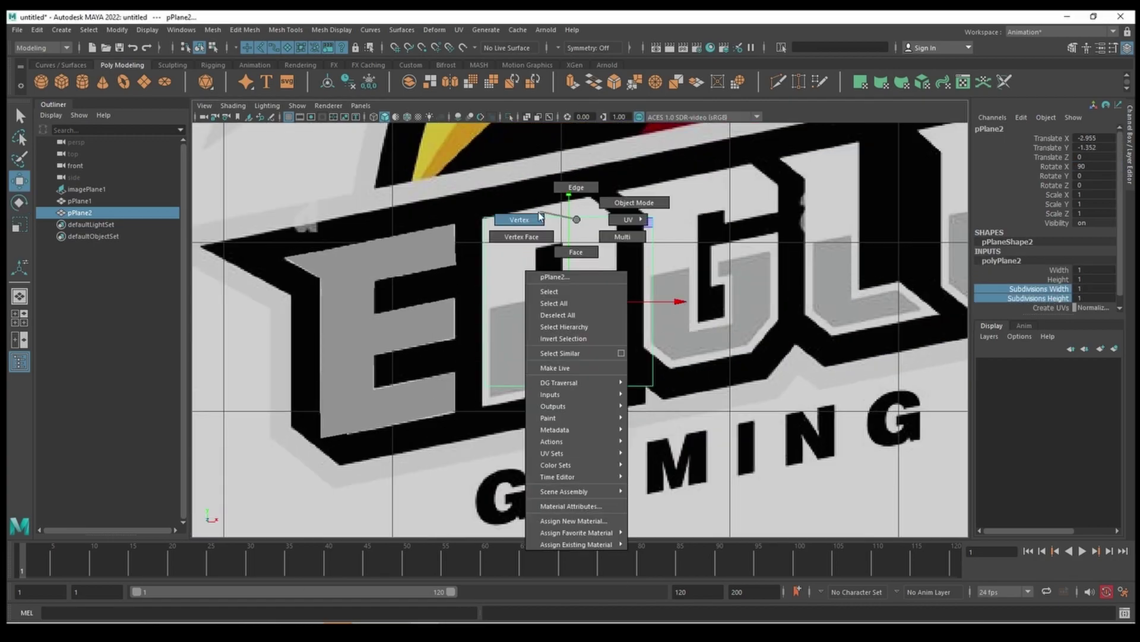
right_click_drag(580, 226, 534, 224)
left_click(591, 191)
left_click_drag(590, 191, 622, 220)
left_click(484, 386)
mouse_move(484, 386)
left_mouse_down()
mouse_move(486, 241)
mouse_move(594, 171)
mouse_move(463, 218)
left_mouse_up()
scroll(485, 241, "up", 2)
mouse_move(544, 196)
right_mouse_down()
mouse_move(537, 178)
mouse_move(522, 250)
right_mouse_up()
left_click(544, 196)
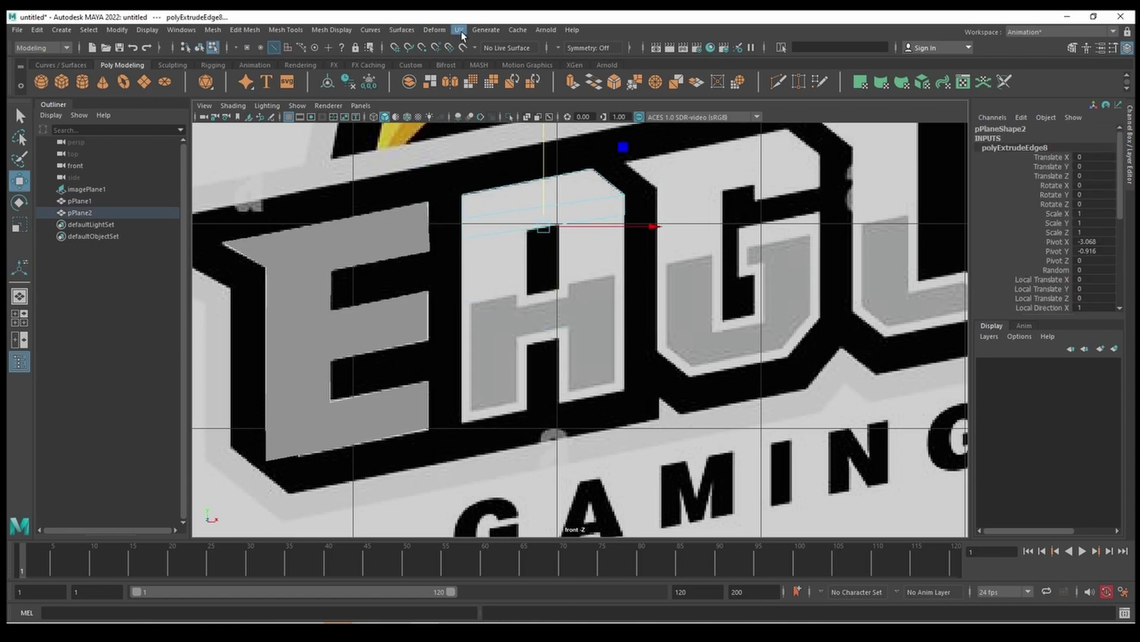
Insert two edge loops across the A's top piece.
left_click(245, 29)
left_click(380, 154)
left_click(463, 208)
left_click(624, 205)
key("space")
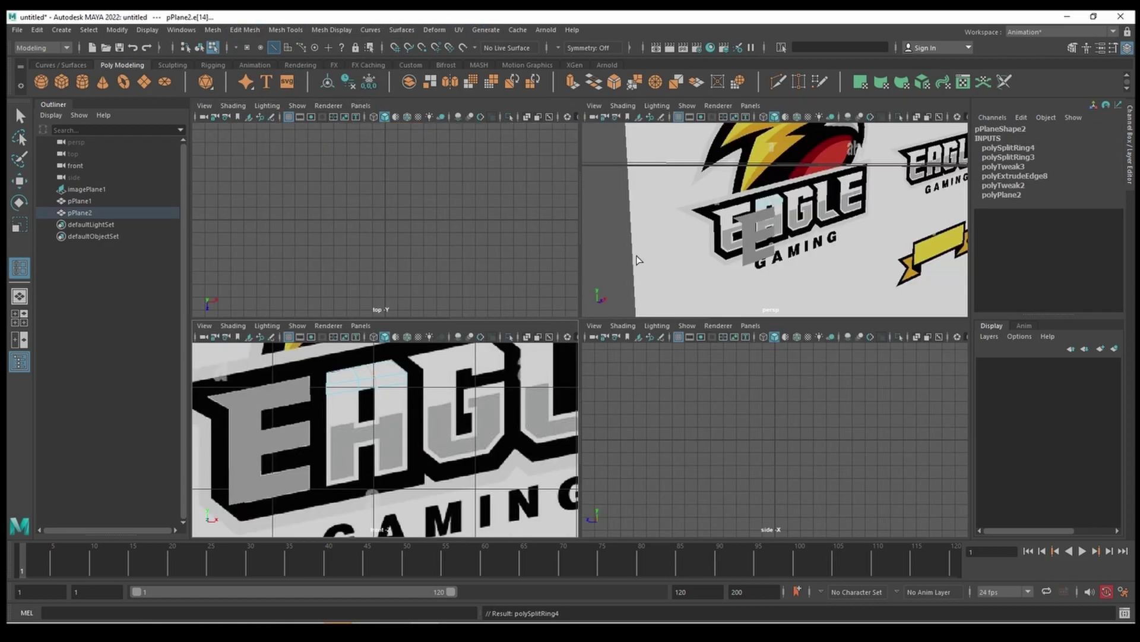
left_click_drag(772, 219, 866, 216, "alt")
scroll(866, 216, "down", 5)
key("F8")
key("r")
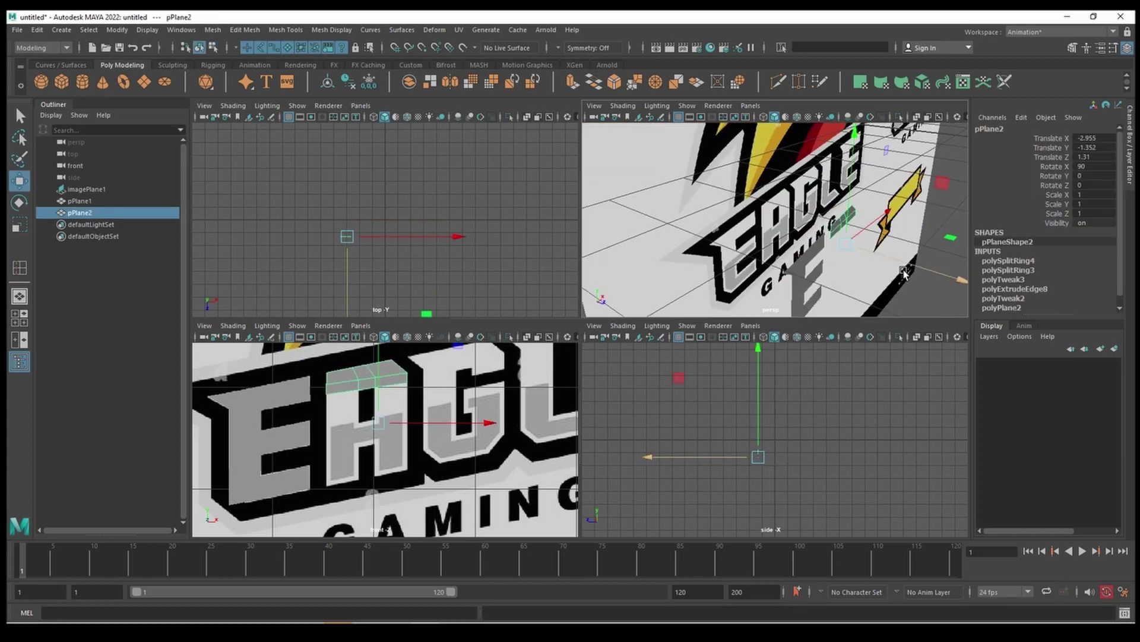
key("space")
key("space")
key("space")
Extrude the A's left and right edges downward to form both legs.
left_click(491, 231)
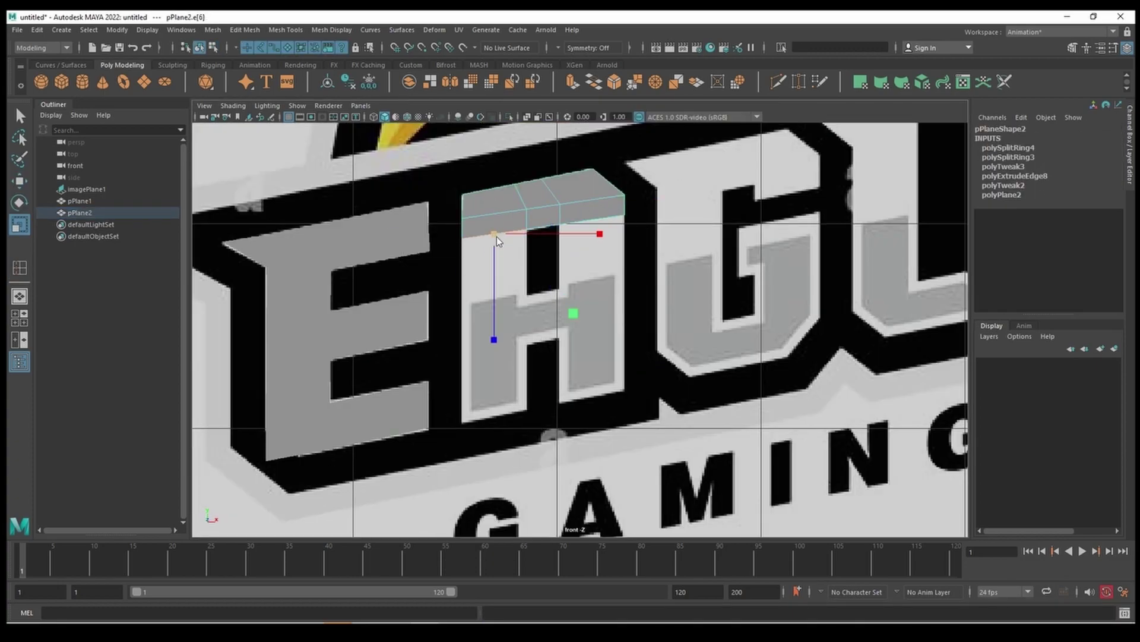
key("ctrl+e")
left_click_drag(496, 237, 505, 355)
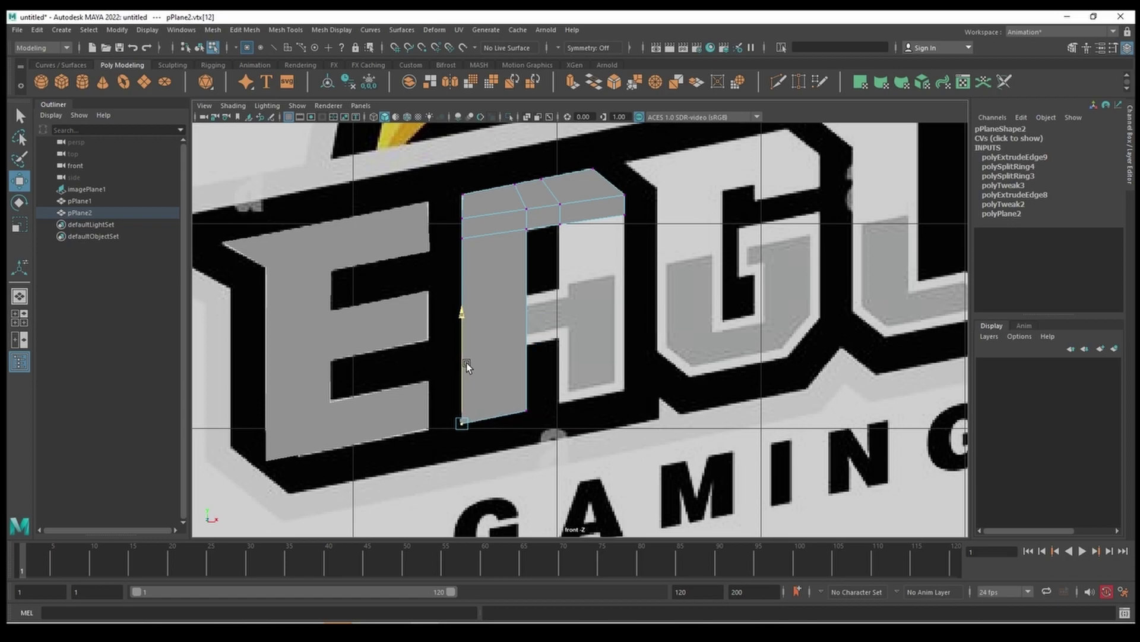
left_click(587, 218)
key("ctrl+e")
left_click_drag(593, 222, 594, 395)
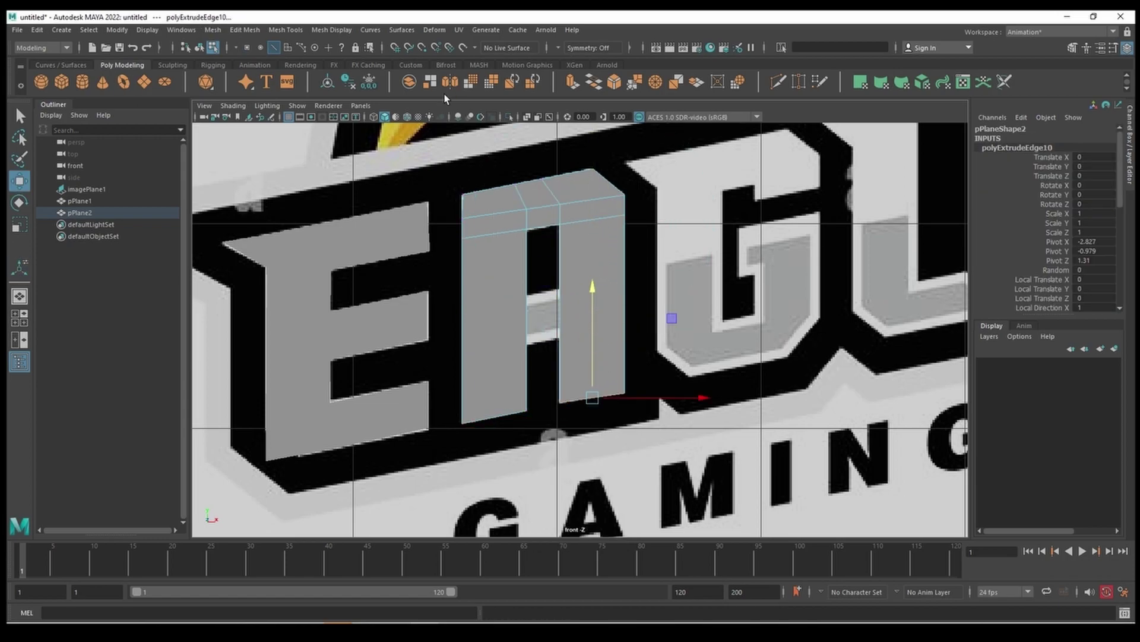
Add edge loops across the legs and extrude an inner edge across as the crossbar.
left_click(245, 29)
right_click_drag(526, 315, 523, 349, "shift")
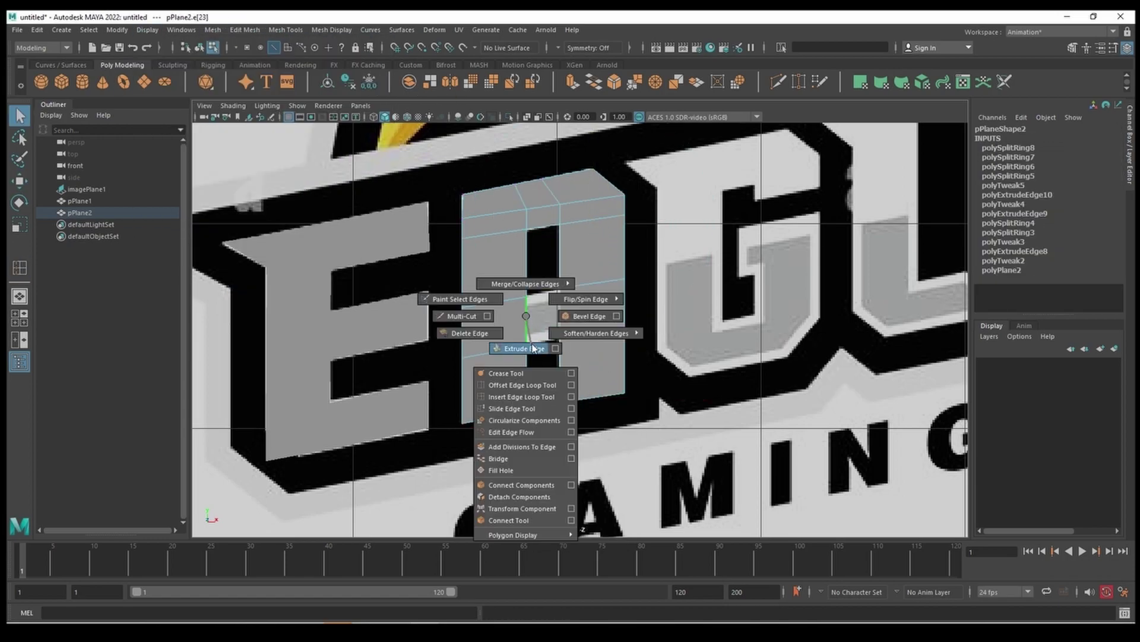
left_click(549, 319)
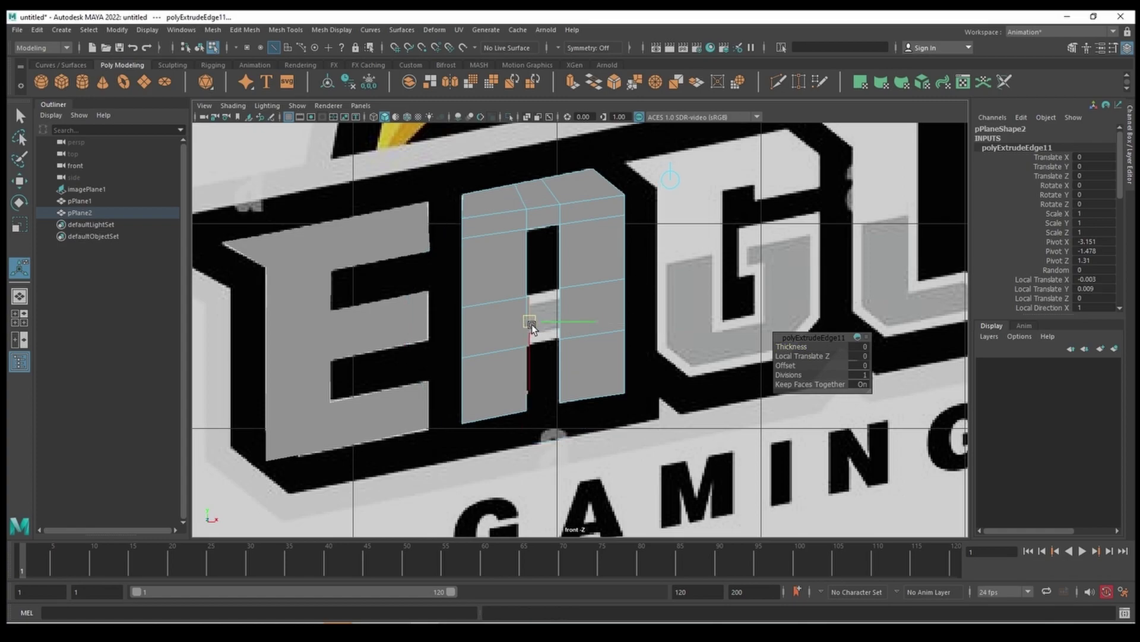
left_click_drag(533, 324, 560, 320)
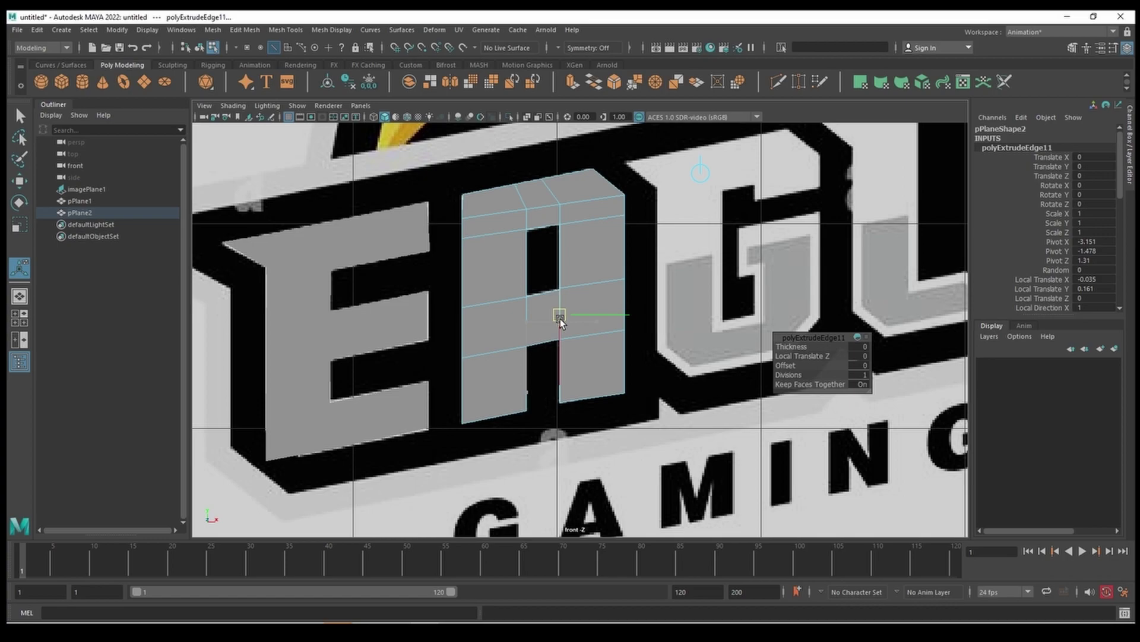
left_click(735, 282)
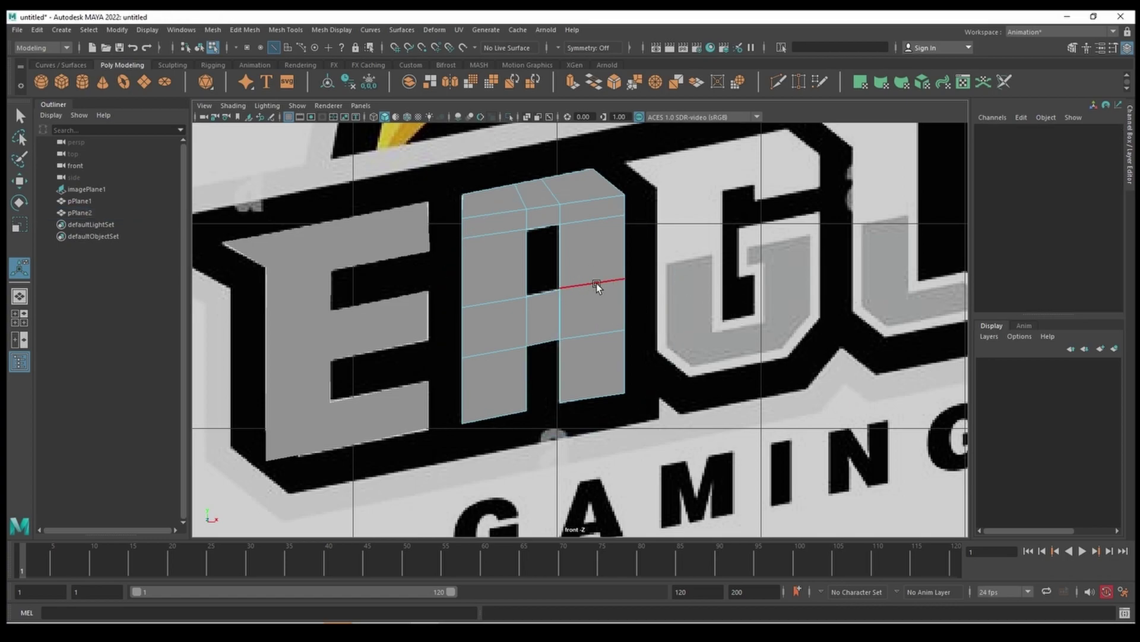
Zoom in and pick a crossbar edge and its corner vertex, then return to object mode.
scroll(590, 300, "up", 1)
scroll(561, 259, "up", 4)
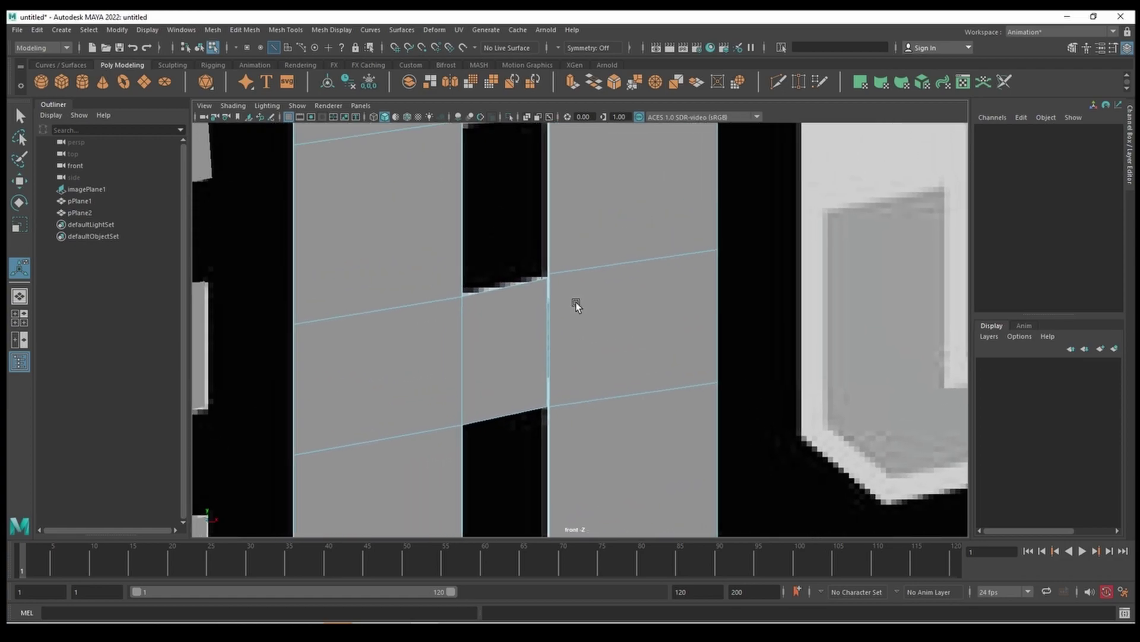
scroll(510, 280, "up", 2)
left_click(512, 276)
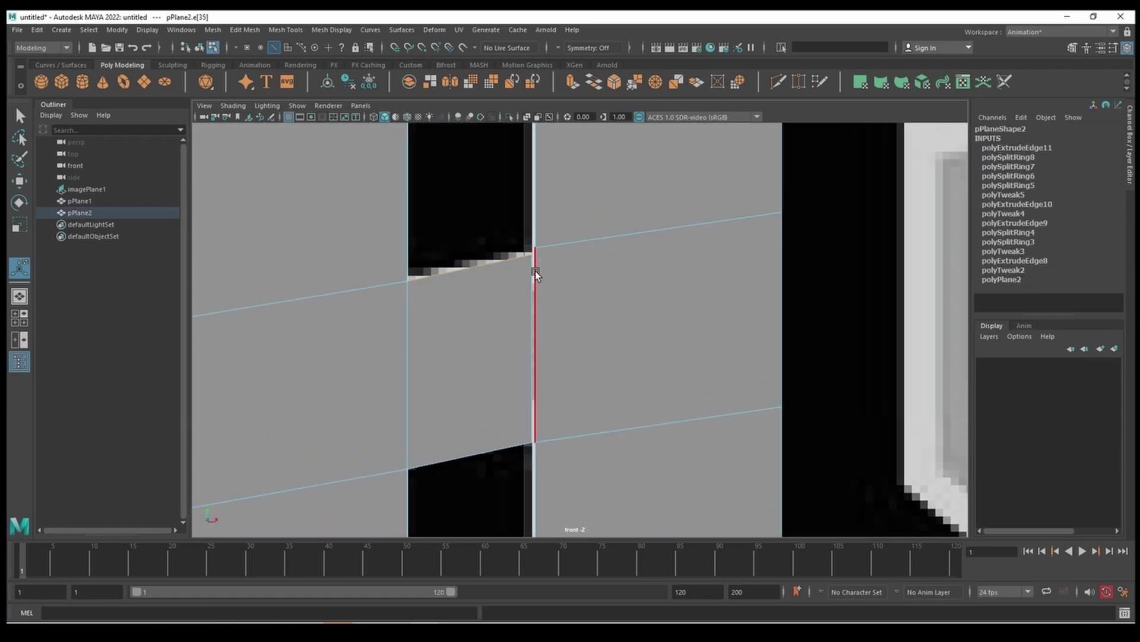
right_click(528, 257)
right_click_drag(528, 258, 470, 257)
scroll(579, 252, "up", 1)
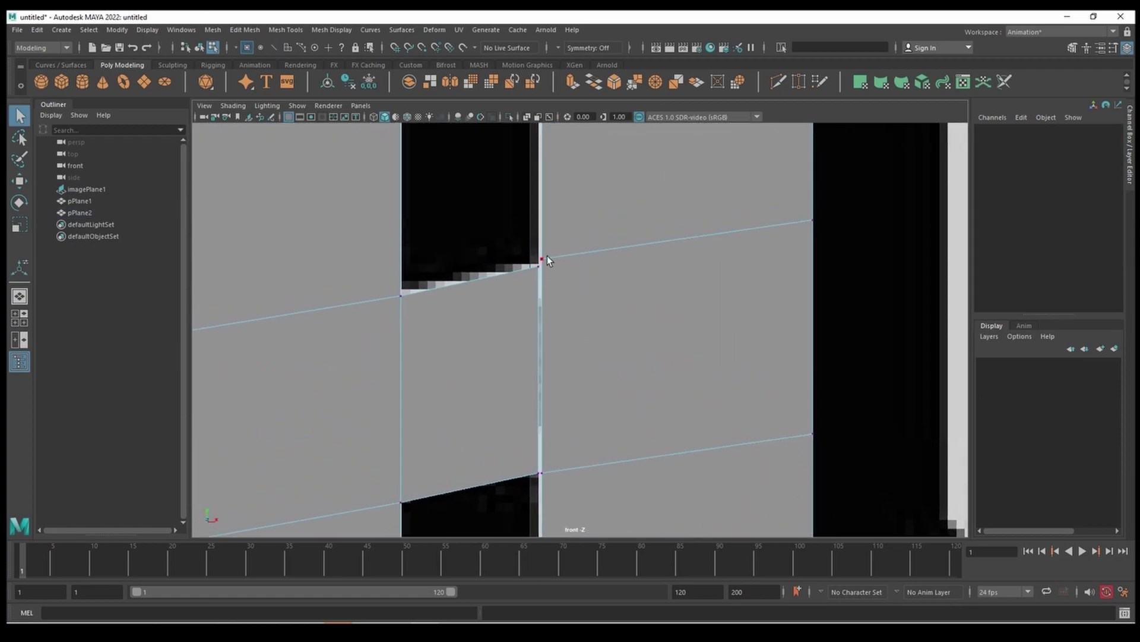
left_click_drag(523, 312, 525, 312)
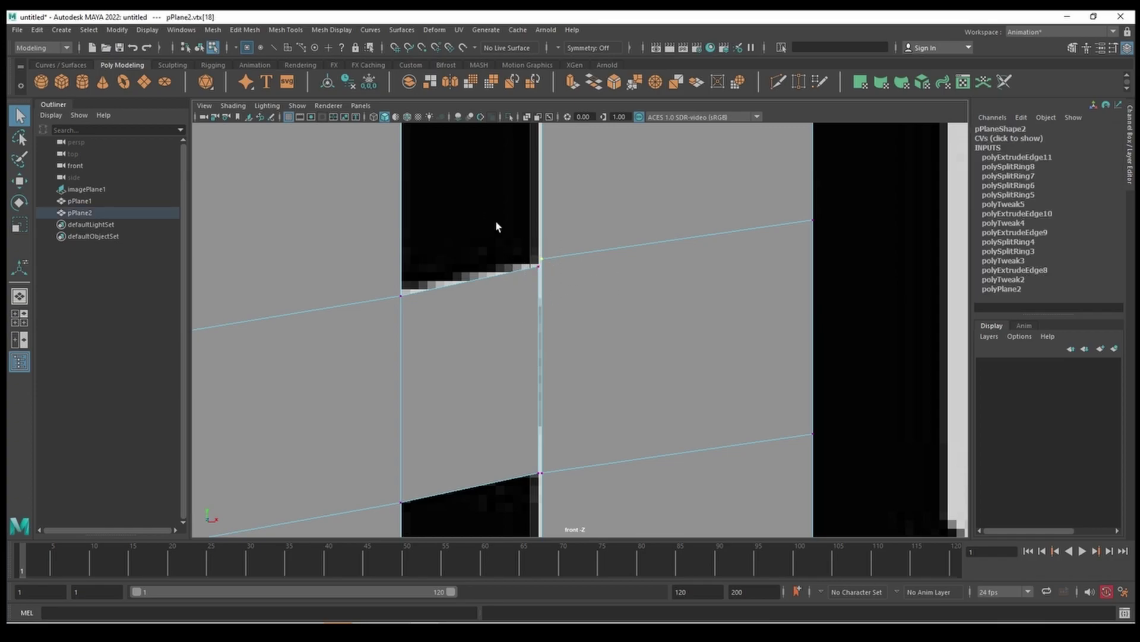
right_click_drag(573, 256, 609, 238)
Frame the reference image, select the A mesh and zoom in close on its hole.
left_click(453, 233)
key("f")
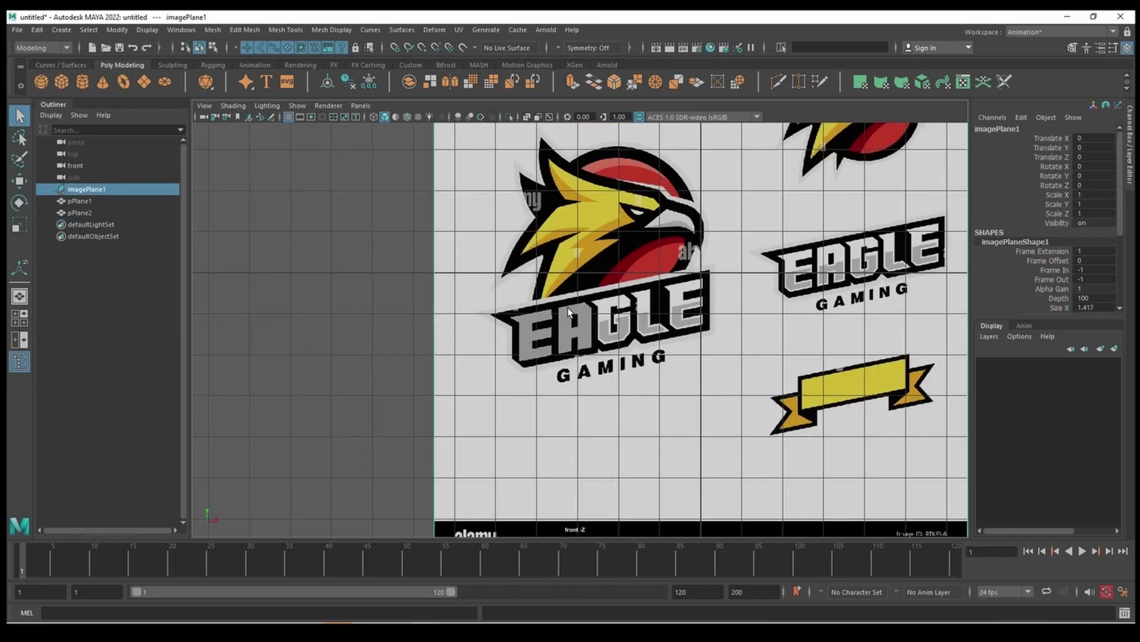
scroll(619, 312, "up", 2)
left_click(582, 327)
scroll(585, 332, "up", 2)
scroll(588, 344, "up", 3)
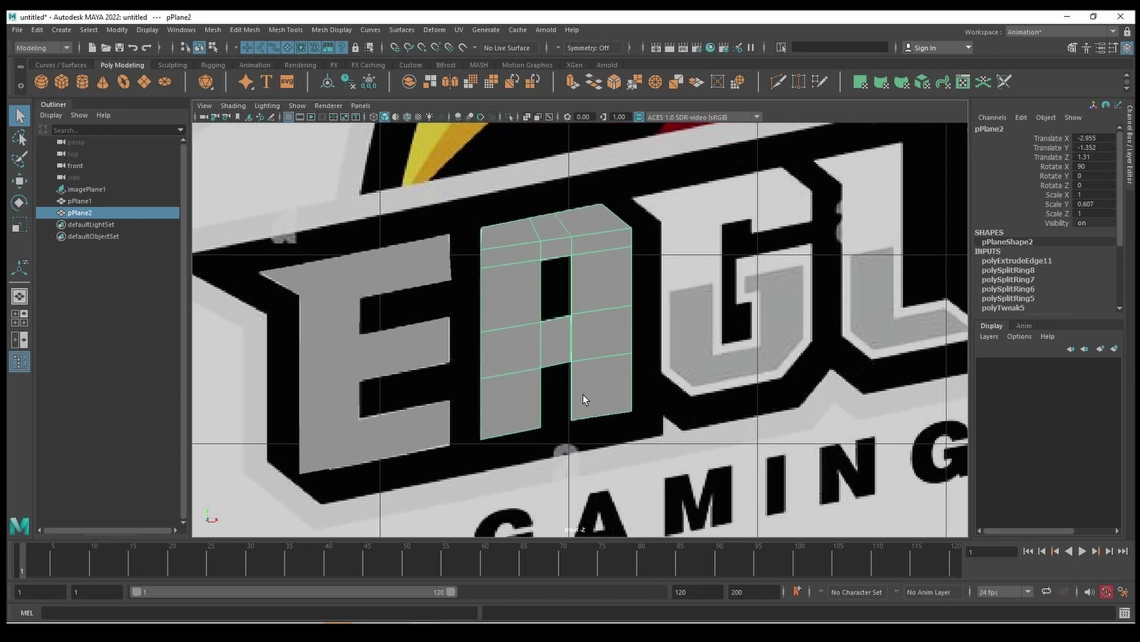
scroll(618, 358, "up", 2)
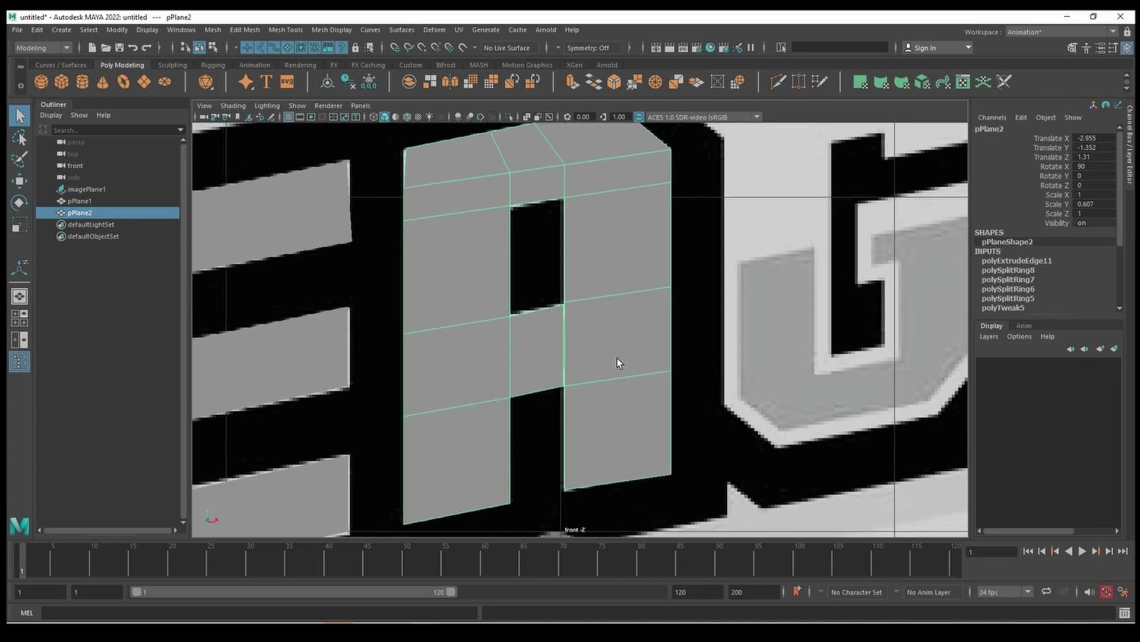
scroll(545, 306, "up", 2)
scroll(550, 303, "up", 2)
scroll(540, 302, "up", 1)
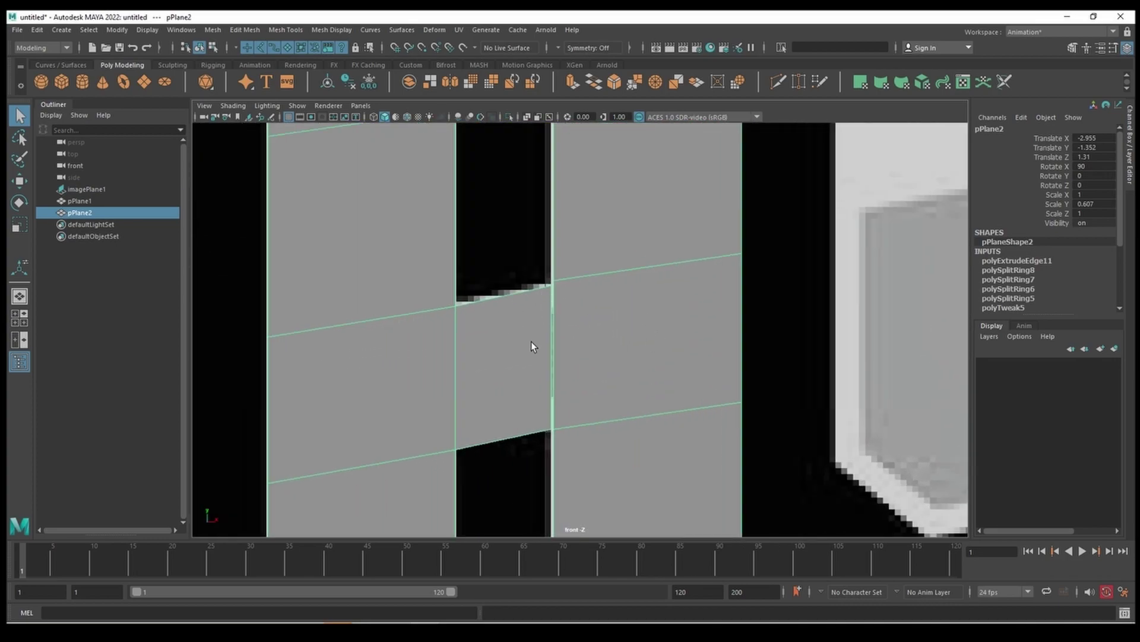
scroll(564, 344, "down", 8)
scroll(580, 345, "up", 1)
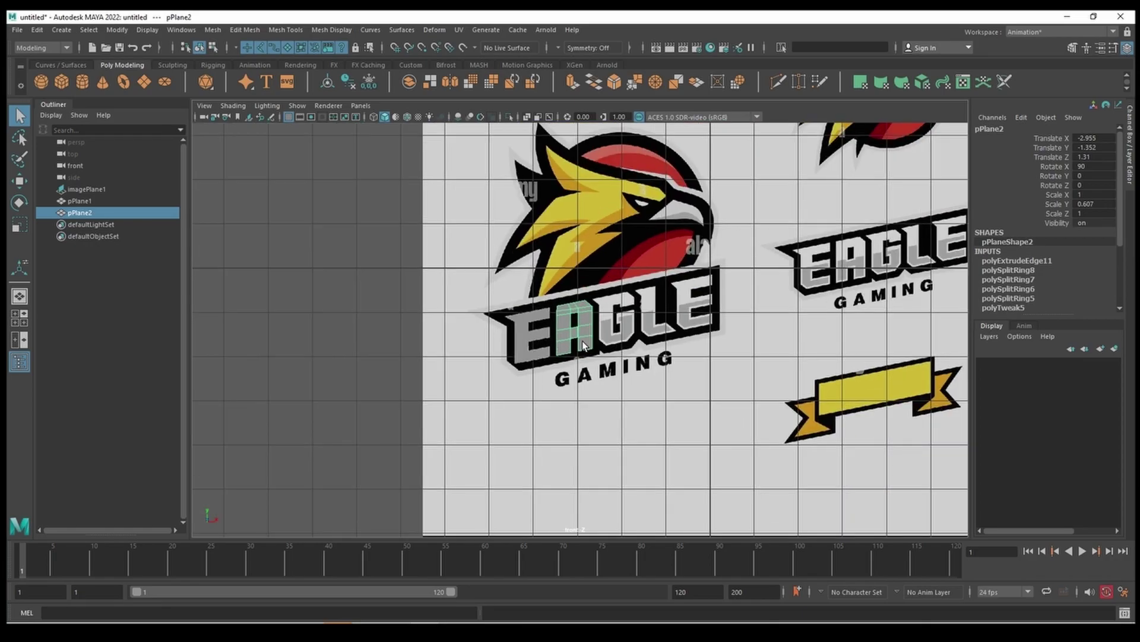
scroll(600, 343, "up", 2)
scroll(625, 337, "up", 2)
scroll(625, 337, "up", 1)
scroll(581, 334, "up", 2)
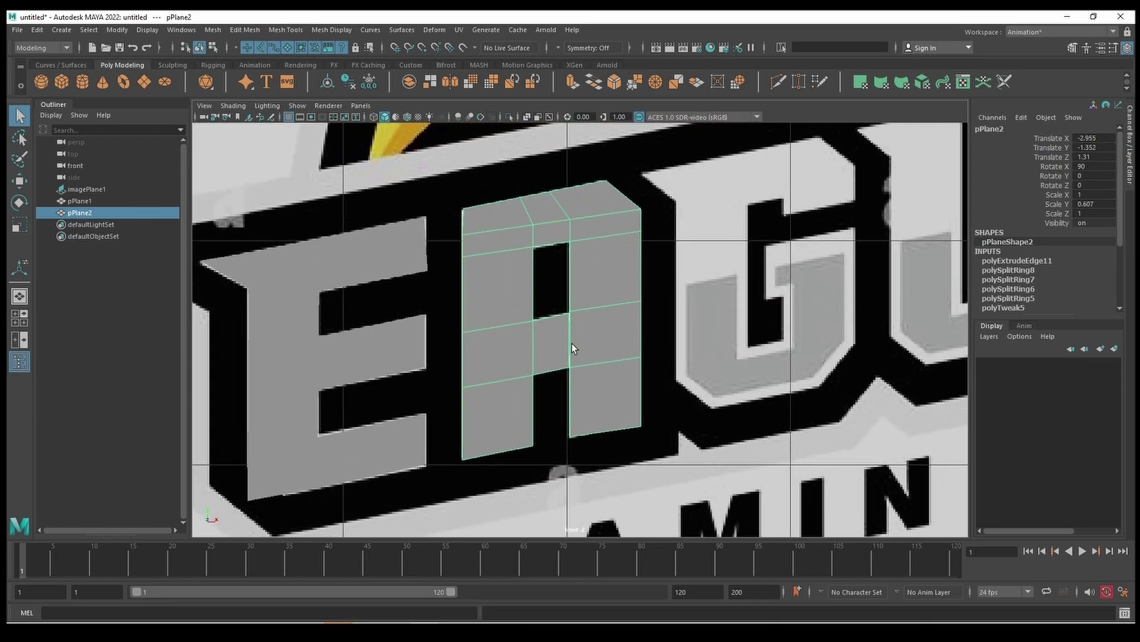
scroll(571, 343, "up", 2)
scroll(537, 339, "up", 2)
scroll(511, 308, "up", 1)
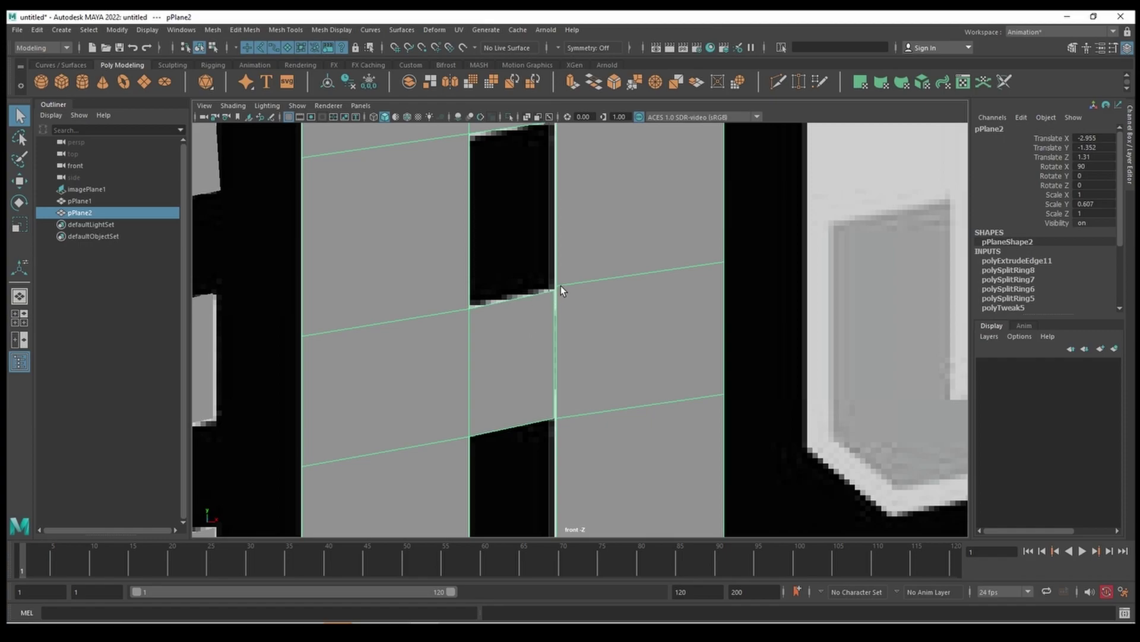
scroll(562, 293, "up", 1)
scroll(536, 298, "up", 2)
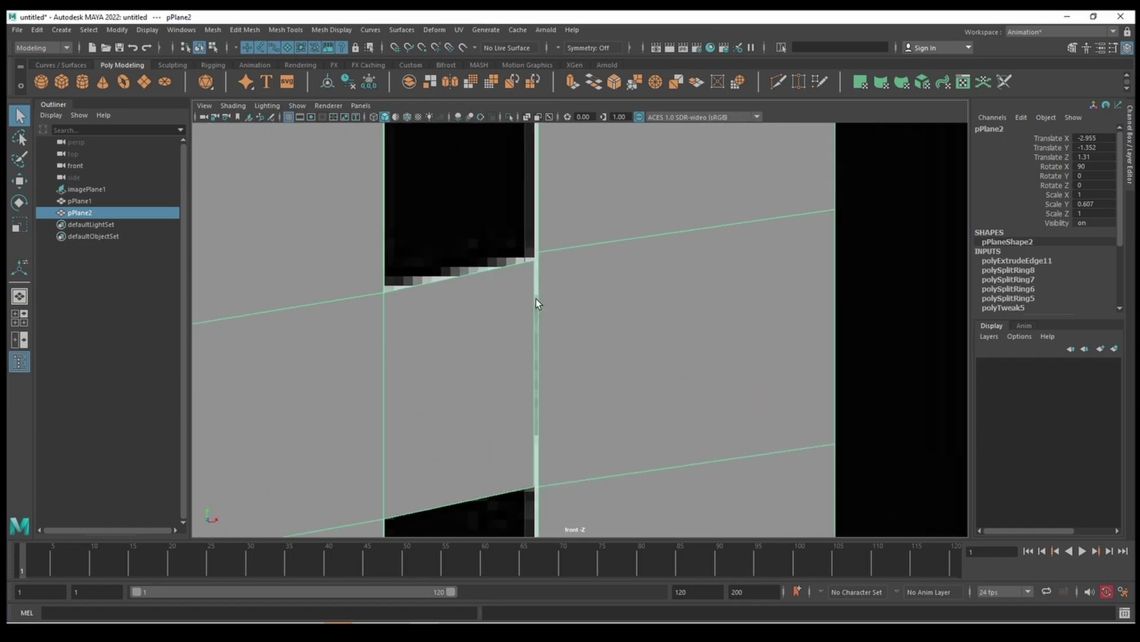
Marquee-select the doubled vertices at the A hole's top corner and open the merge menu.
right_click(513, 325)
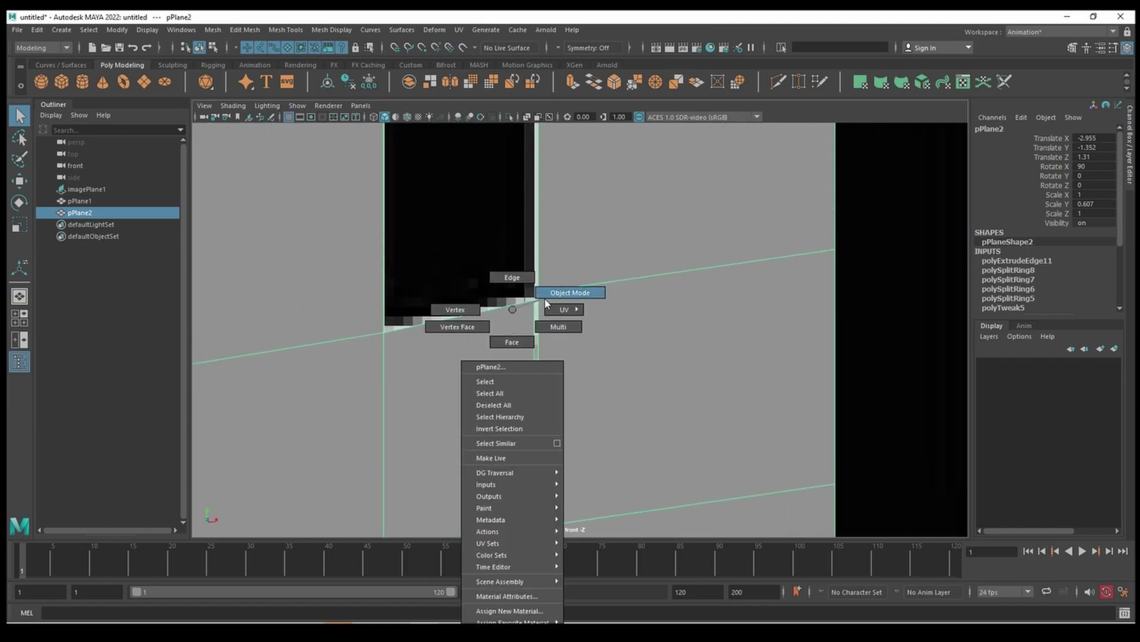
left_click(464, 306)
left_click_drag(513, 261, 547, 326)
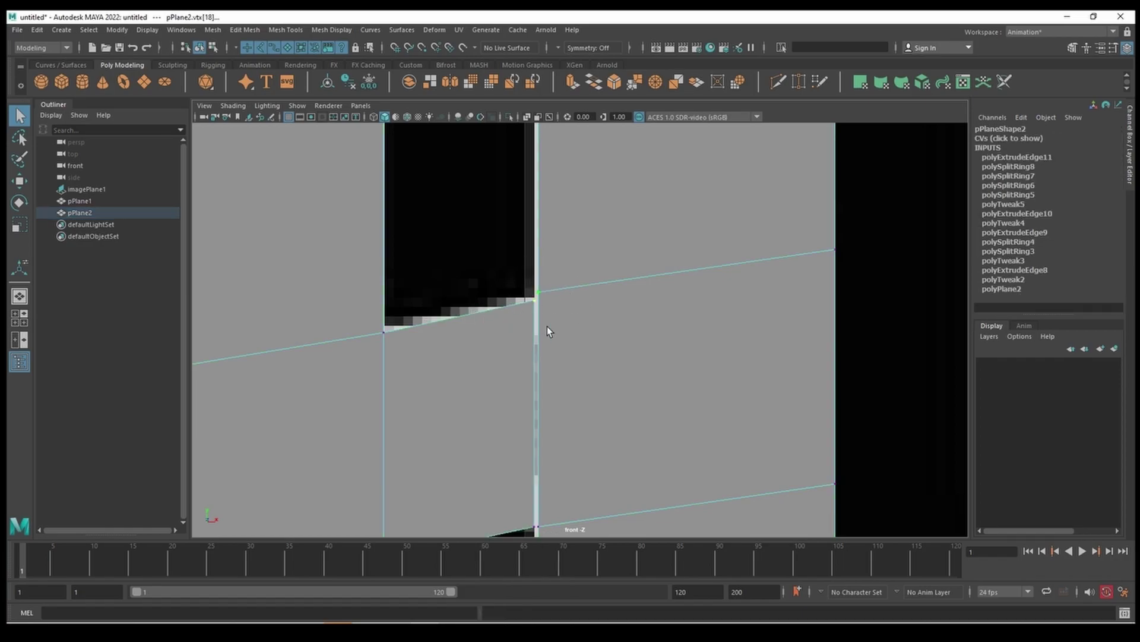
right_click(540, 295, "shift")
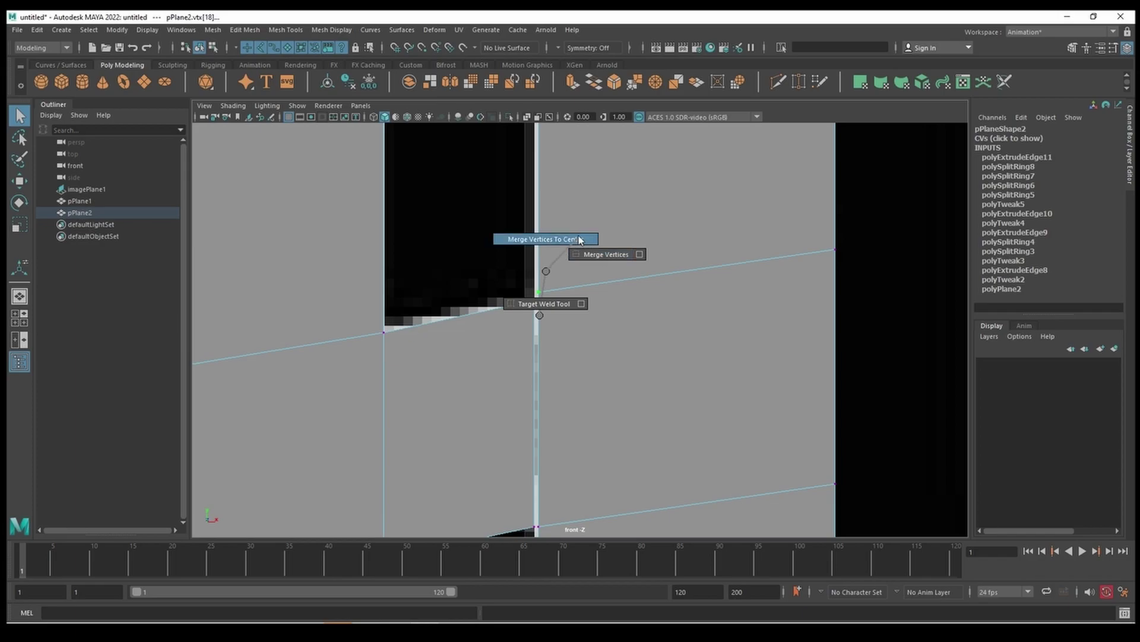
Merge the selected doubled vertices at the first hole corner to their centre.
left_click(557, 238)
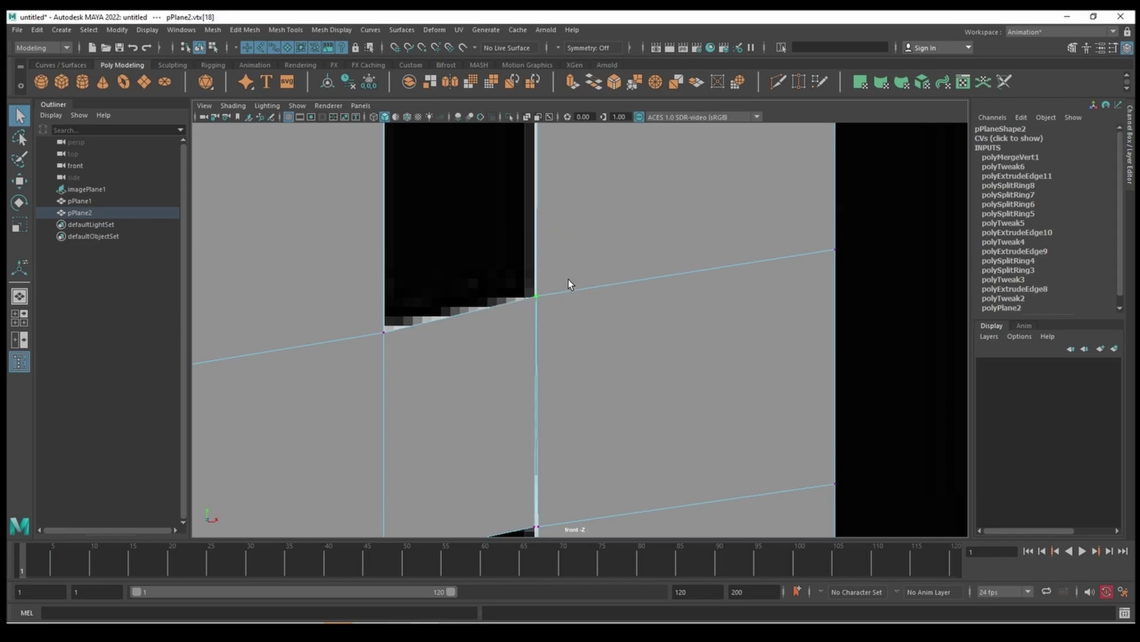
scroll(541, 300, "down", 10)
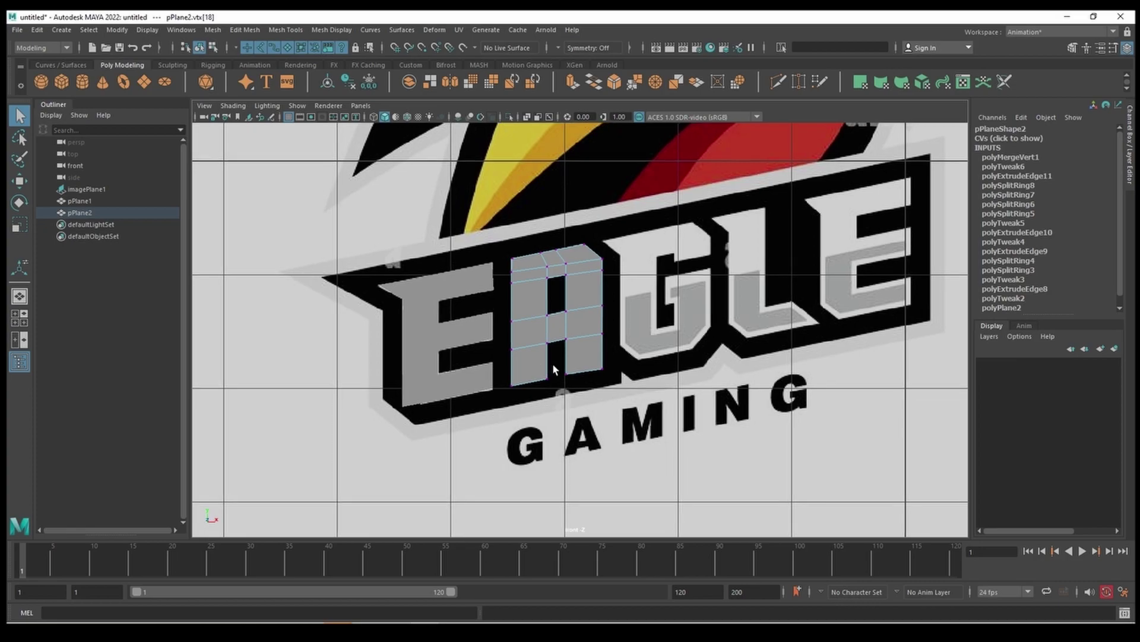
scroll(553, 362, "up", 3)
scroll(550, 386, "up", 3)
scroll(521, 262, "up", 3)
scroll(555, 257, "up", 3)
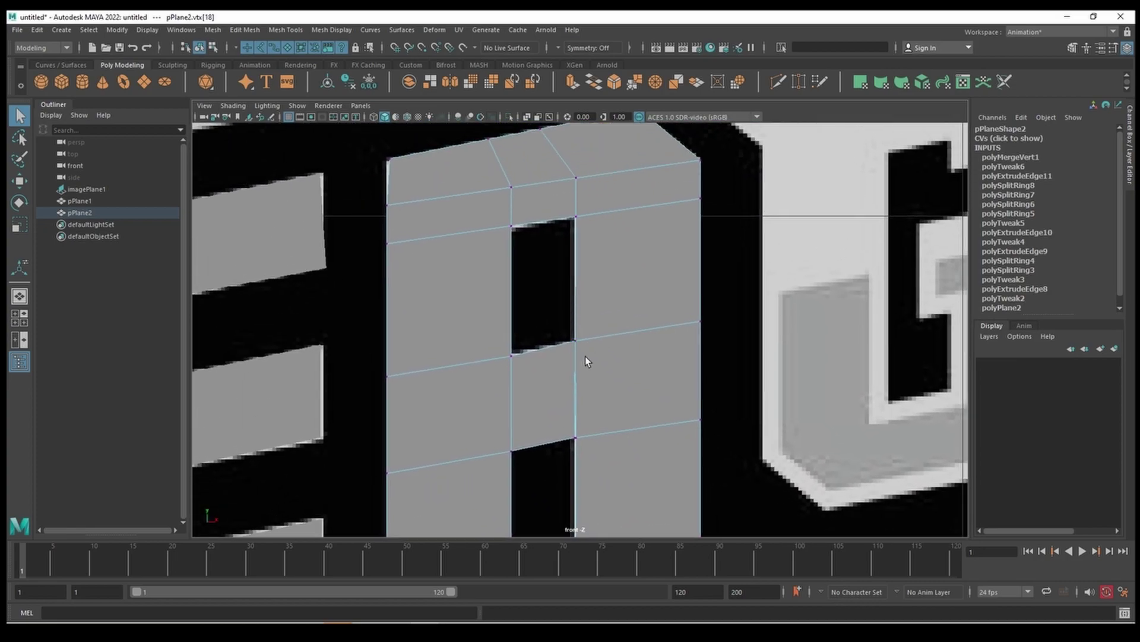
scroll(588, 357, "up", 3)
scroll(572, 373, "up", 2)
scroll(579, 362, "up", 2)
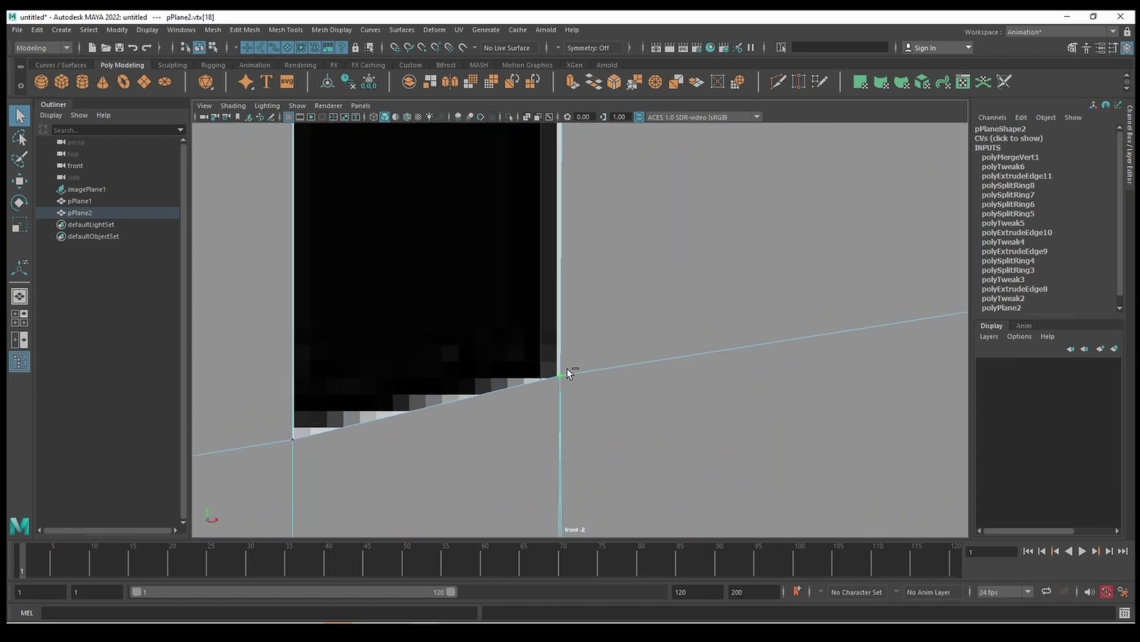
Merge the lower hole corner's vertices to their centre as well.
right_click_drag(554, 373, 562, 314, "shift")
scroll(585, 356, "down", 5)
scroll(582, 392, "up", 2)
scroll(584, 422, "up", 3)
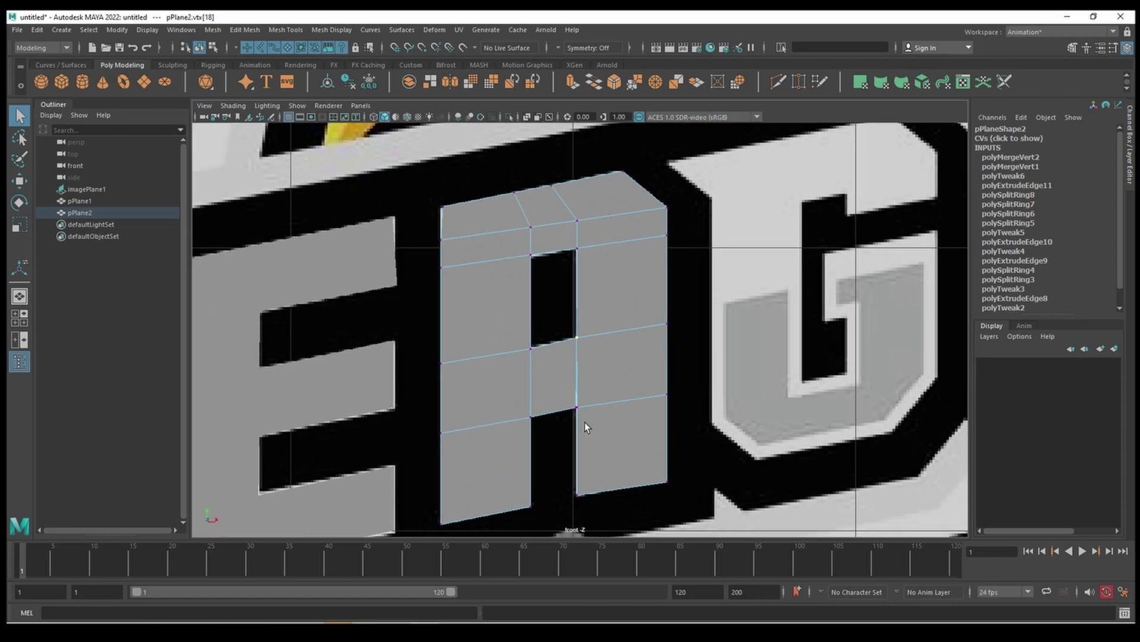
scroll(584, 422, "up", 4)
scroll(610, 342, "up", 2)
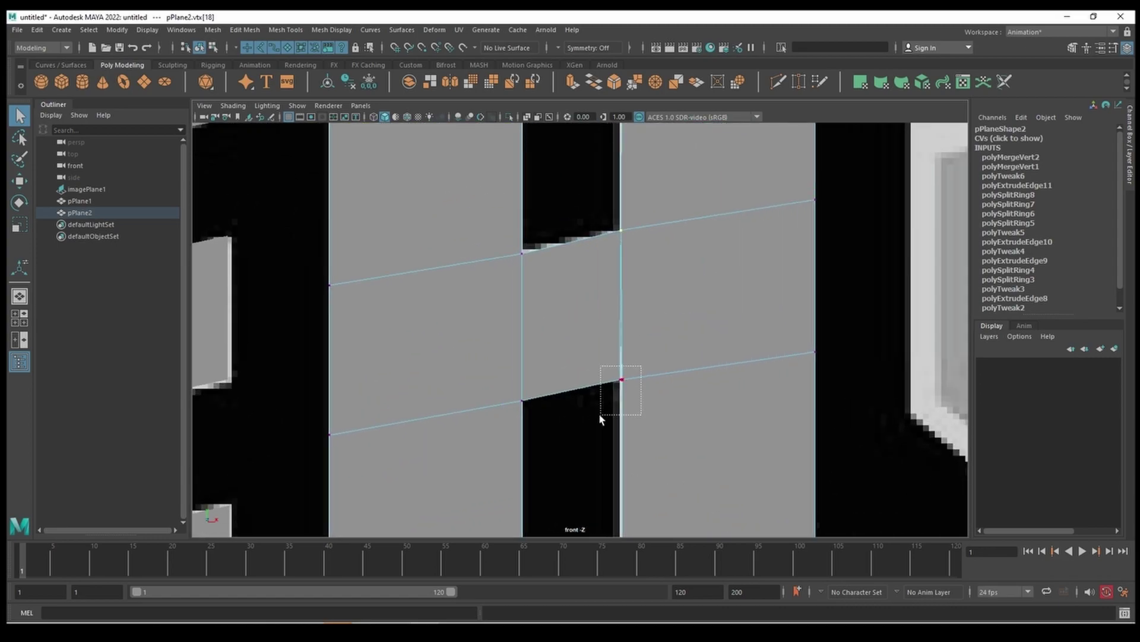
left_click(619, 379)
right_click(620, 379, "shift")
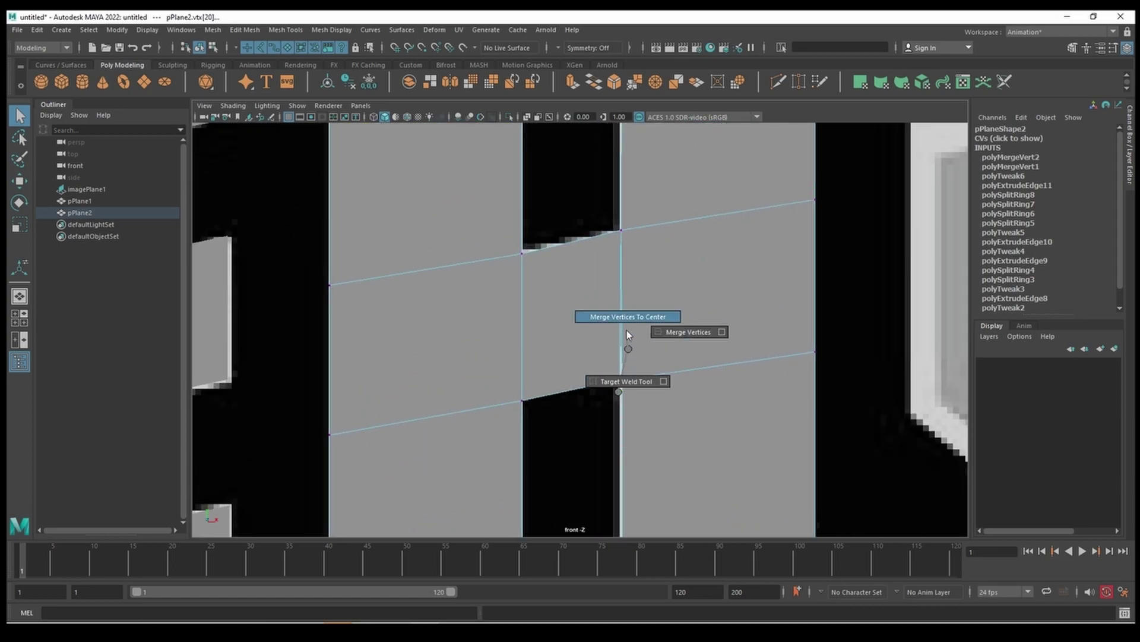
left_click(628, 316)
scroll(637, 333, "down", 3)
scroll(597, 386, "down", 6)
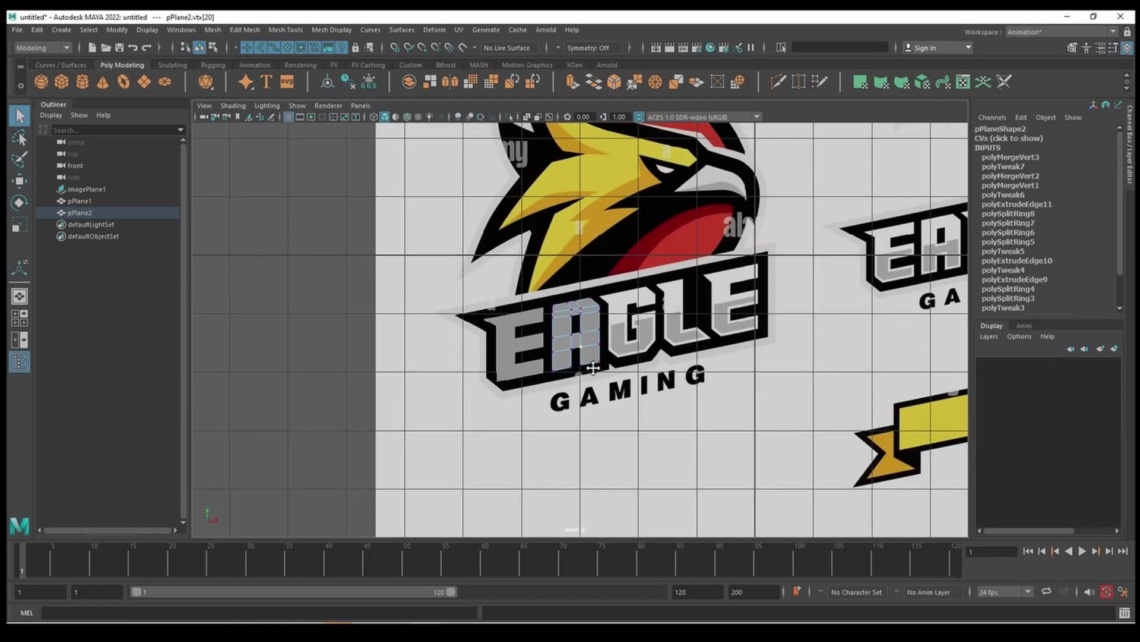
scroll(593, 368, "up", 2)
scroll(608, 368, "up", 2)
Nudge the A's upper hole-corner vertex slightly downward into line with the Move tool.
right_click_drag(589, 280, 648, 262)
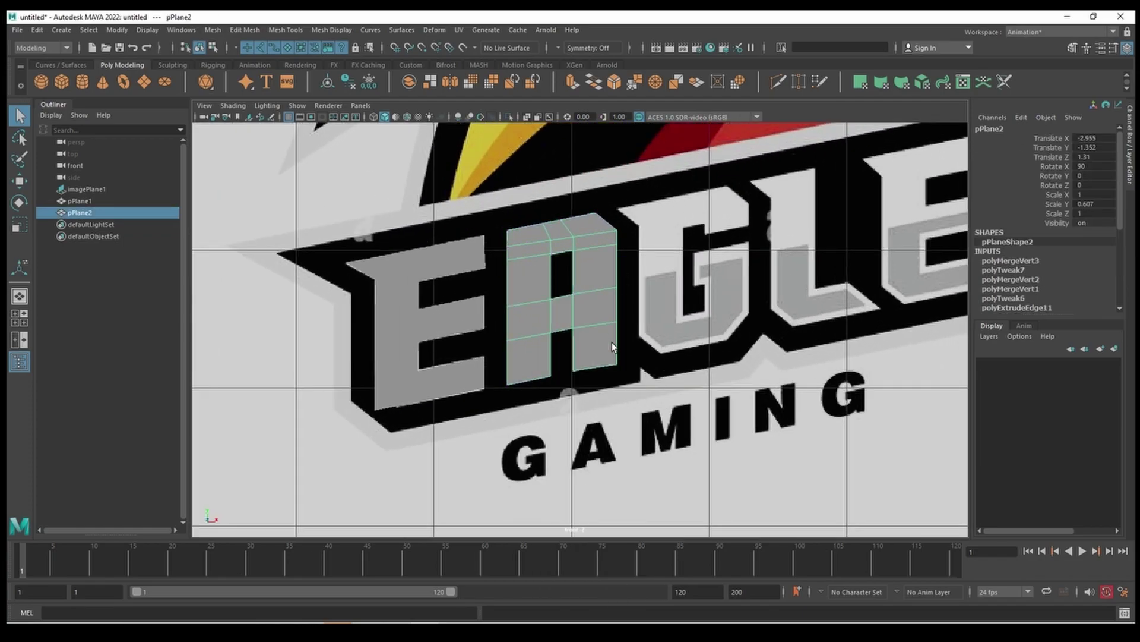
scroll(618, 384, "up", 1)
scroll(580, 298, "up", 2)
scroll(564, 253, "up", 2)
scroll(564, 244, "up", 2)
right_click(564, 243)
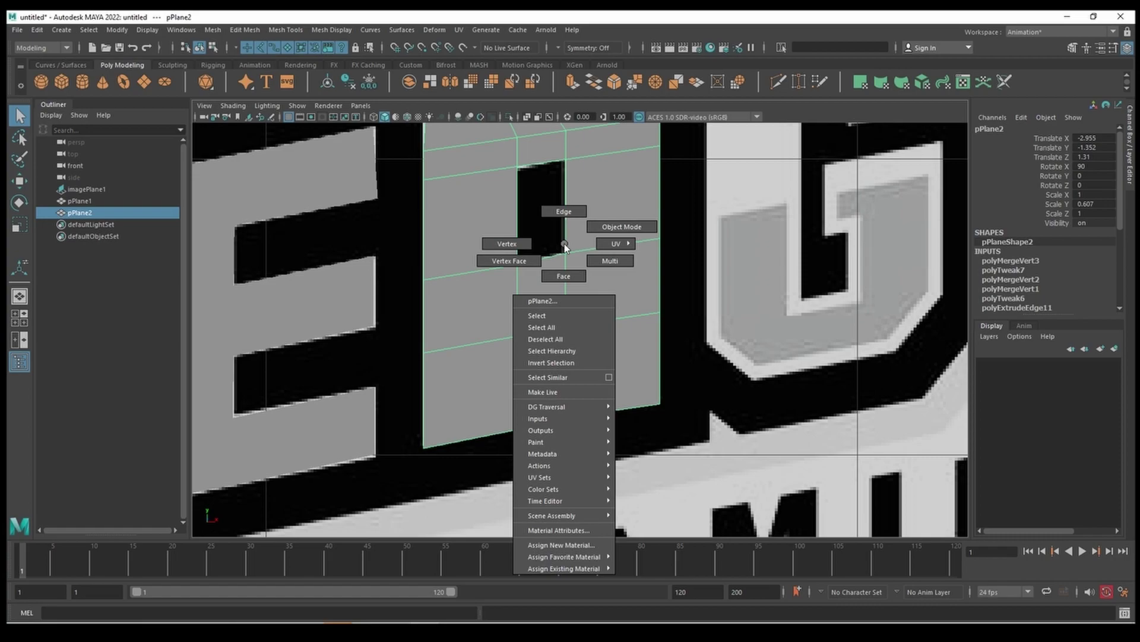
left_click(507, 243)
left_click(566, 253)
key("w")
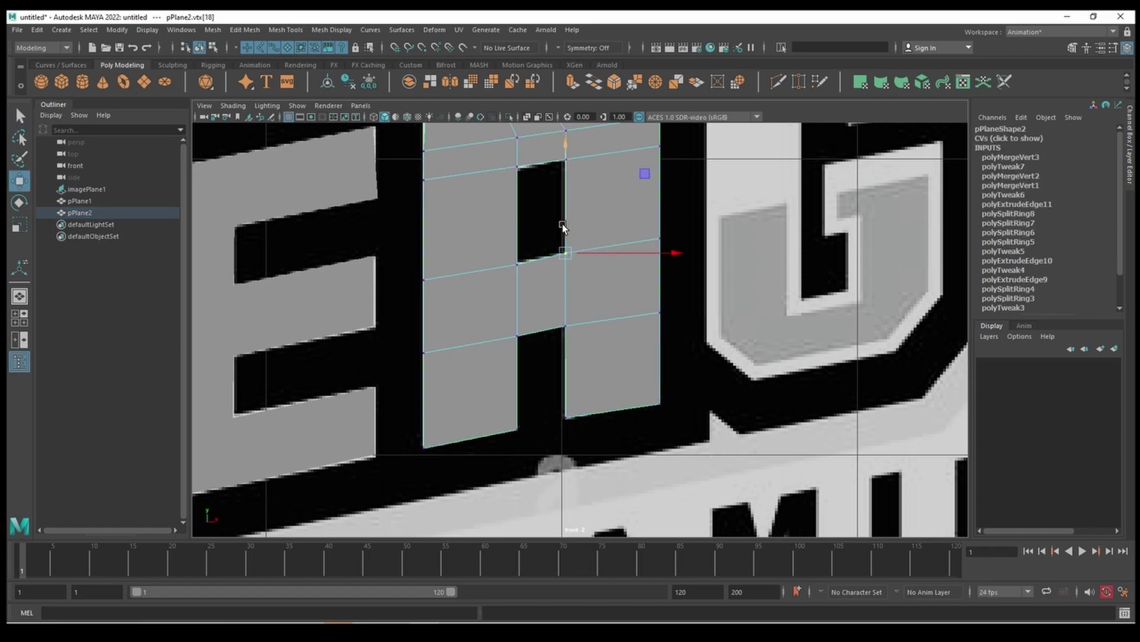
left_click_drag(563, 227, 566, 228)
scroll(566, 237, "down", 2)
left_click(579, 326)
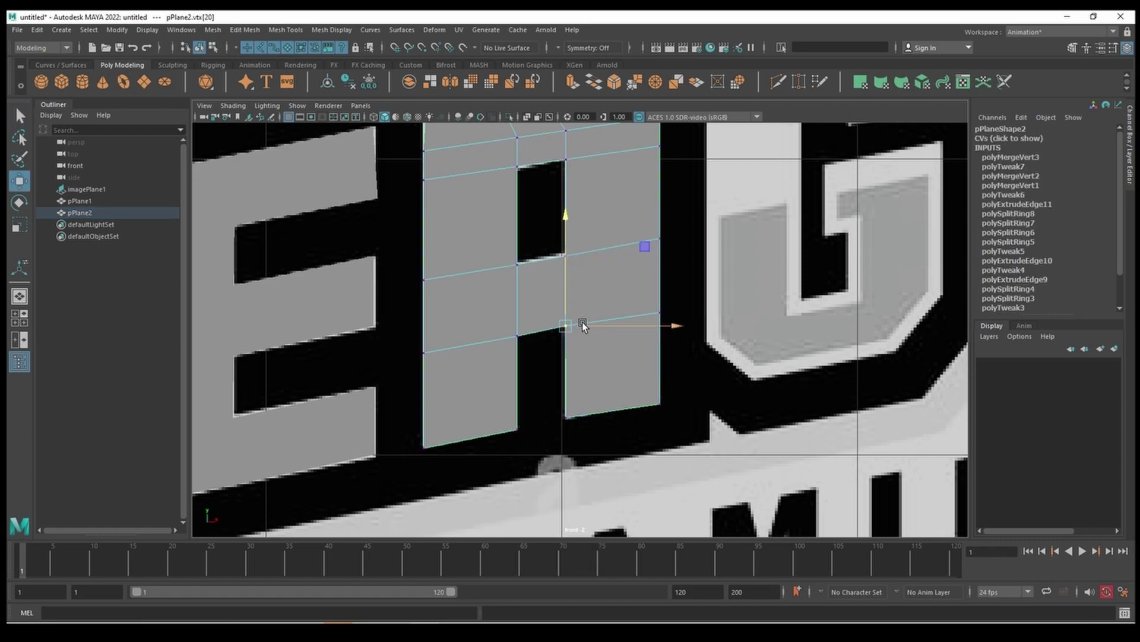
scroll(582, 324, "down", 3)
scroll(683, 374, "up", 2)
Duplicate the first E mesh (pPlane1) and move the copy over EAGLE's last E.
left_click(658, 380)
scroll(660, 351, "up", 2)
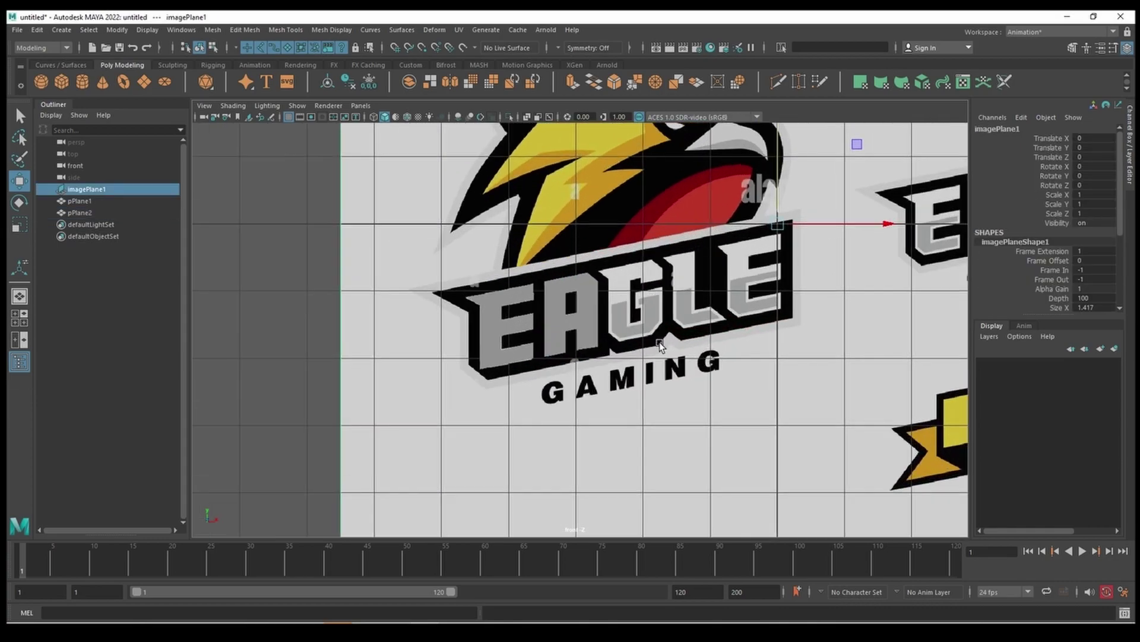
left_click(493, 322)
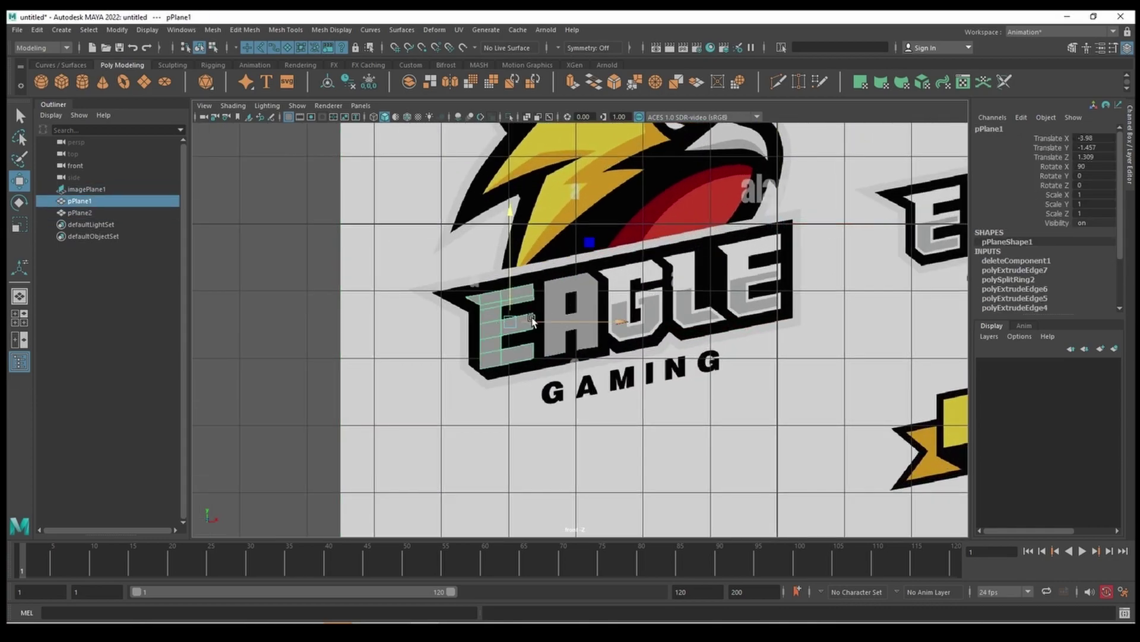
key("ctrl+d")
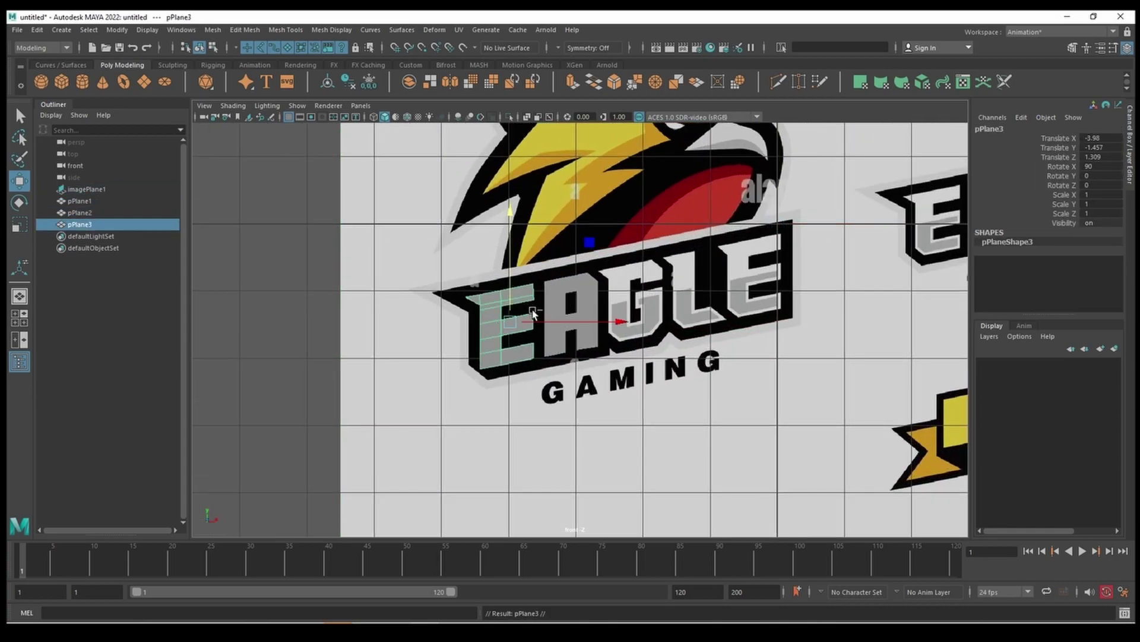
mouse_move(528, 310)
left_mouse_down()
mouse_move(786, 268)
mouse_move(763, 271)
left_mouse_up()
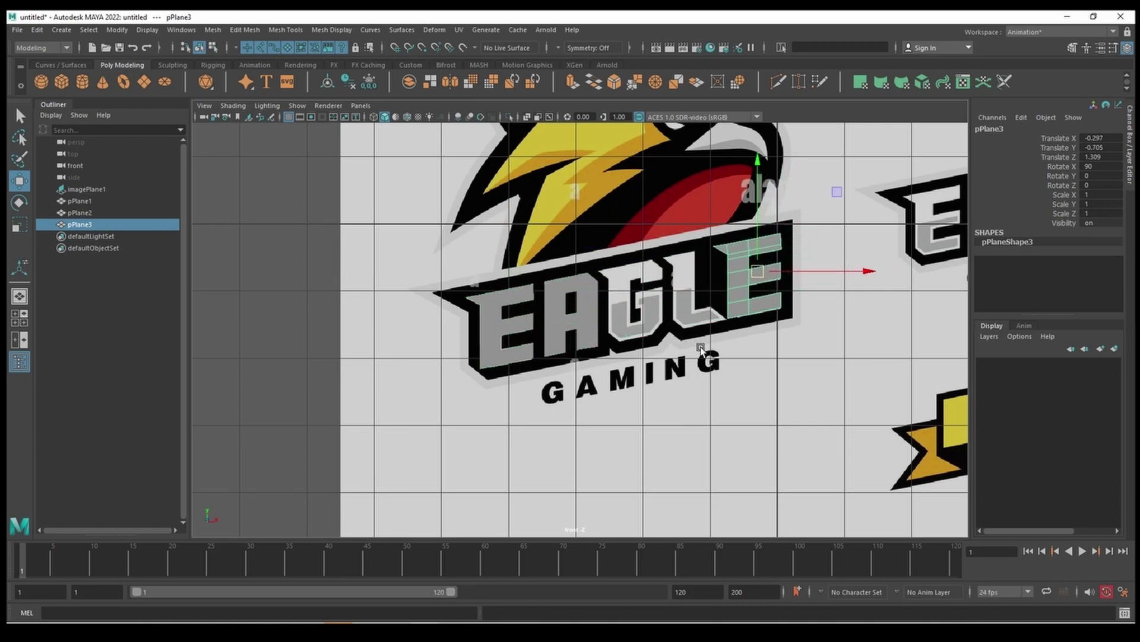
scroll(542, 373, "up", 5)
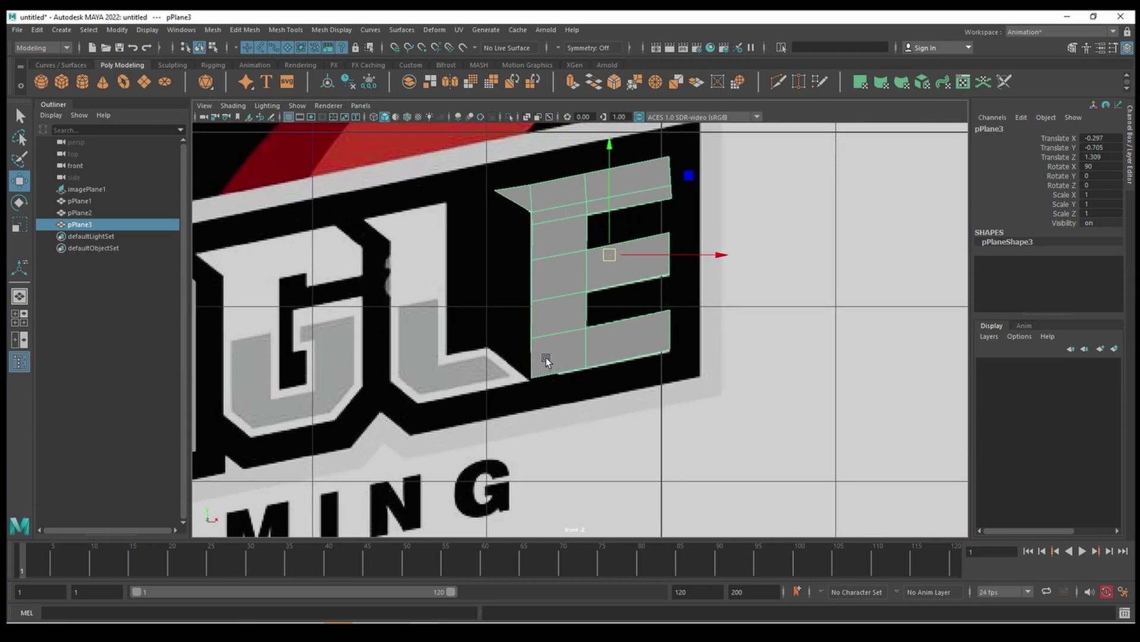
Inspect the E copy's bottom edge and open its attributes in the Attribute Editor.
right_click_drag(547, 359, 547, 280)
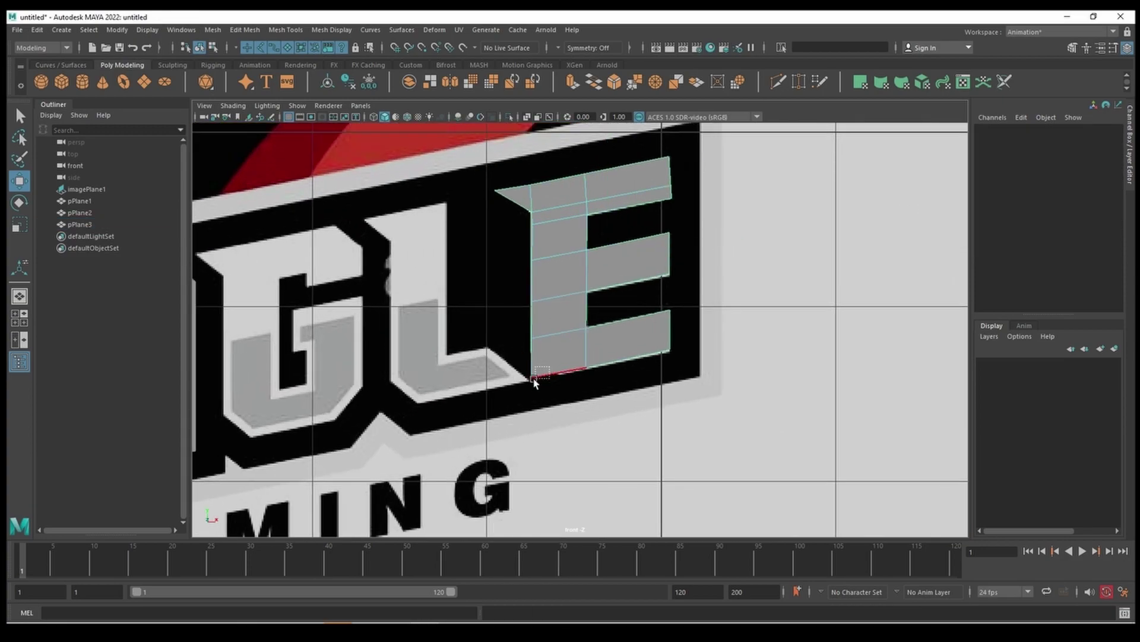
left_click_drag(534, 382, 540, 386)
left_click(547, 374)
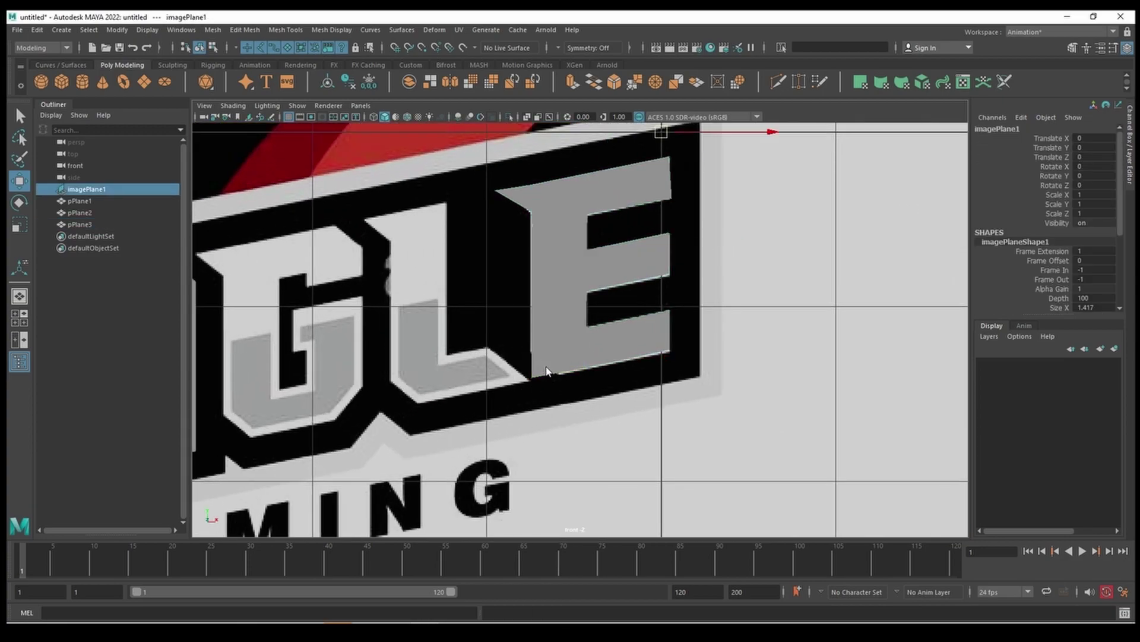
key("ctrl+a")
left_click(547, 346)
right_click_drag(547, 347, 499, 312)
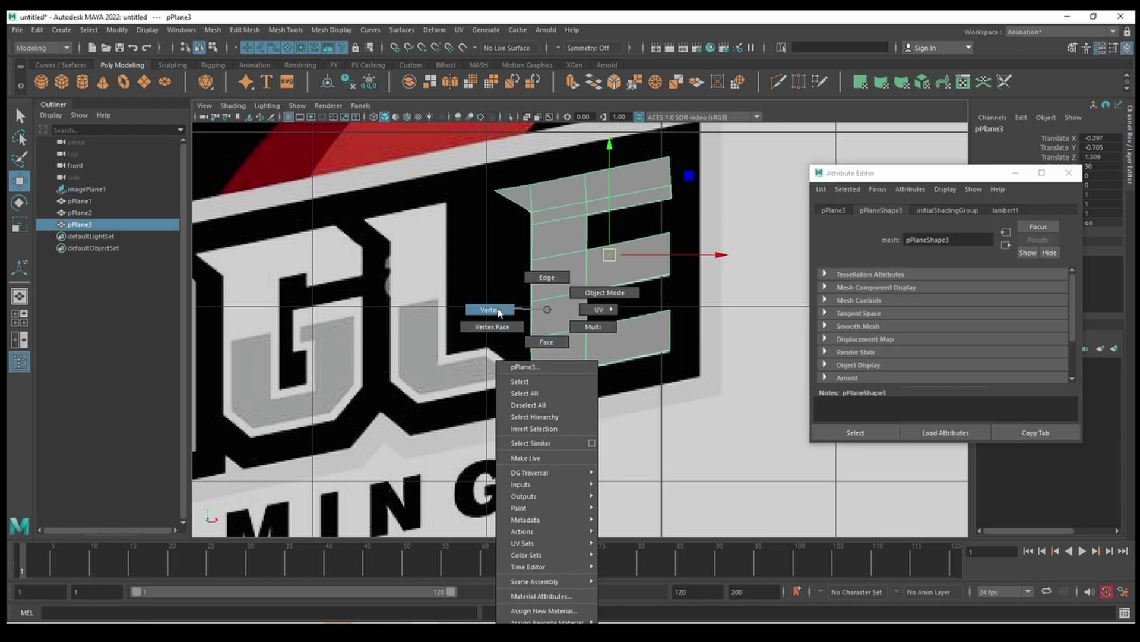
Move the E copy's bottom-left vertex right to match the logo's slant.
left_click(533, 378)
mouse_move(618, 377)
left_mouse_down()
mouse_move(587, 367)
mouse_move(563, 339)
left_mouse_up()
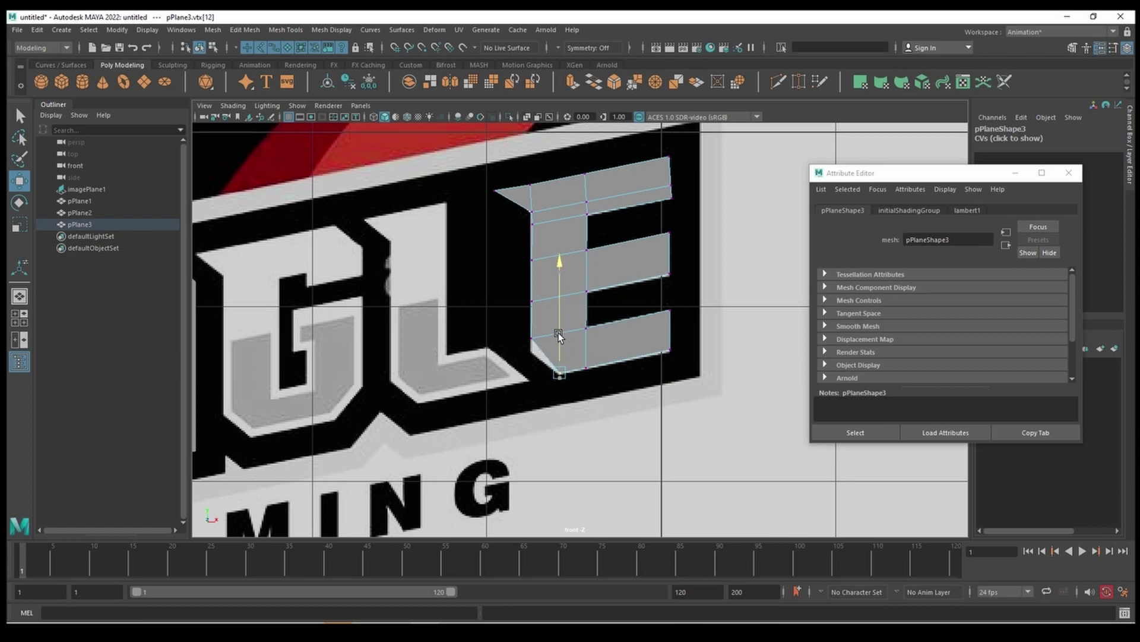
left_click_drag(558, 333, 558, 333)
Insert an edge loop across the E's bottom bar.
left_click(286, 30)
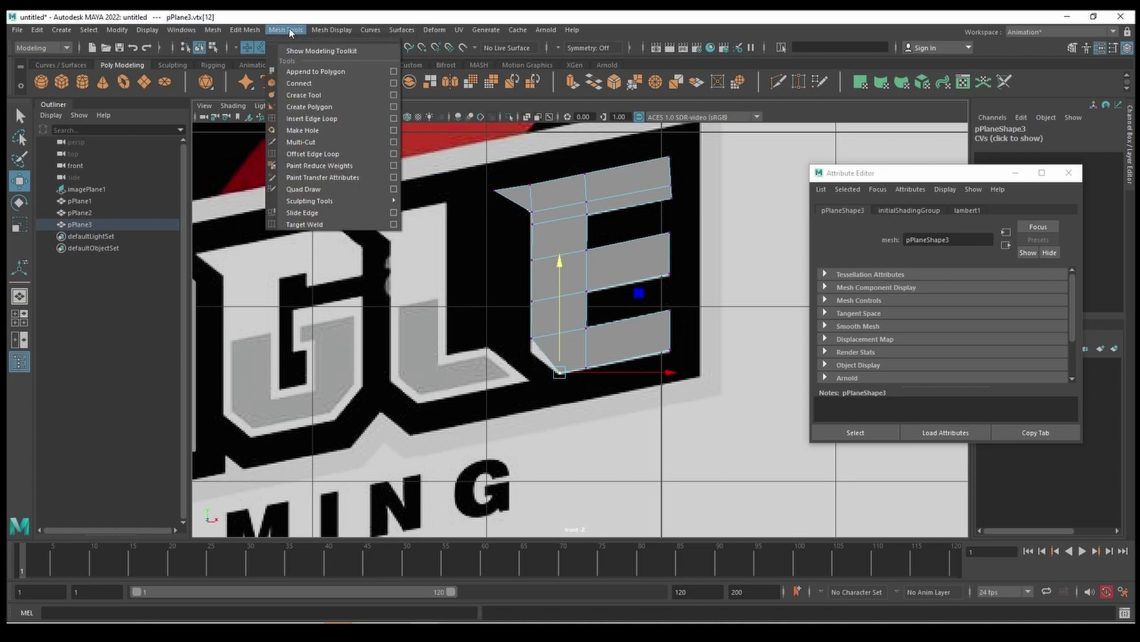
left_click(327, 121)
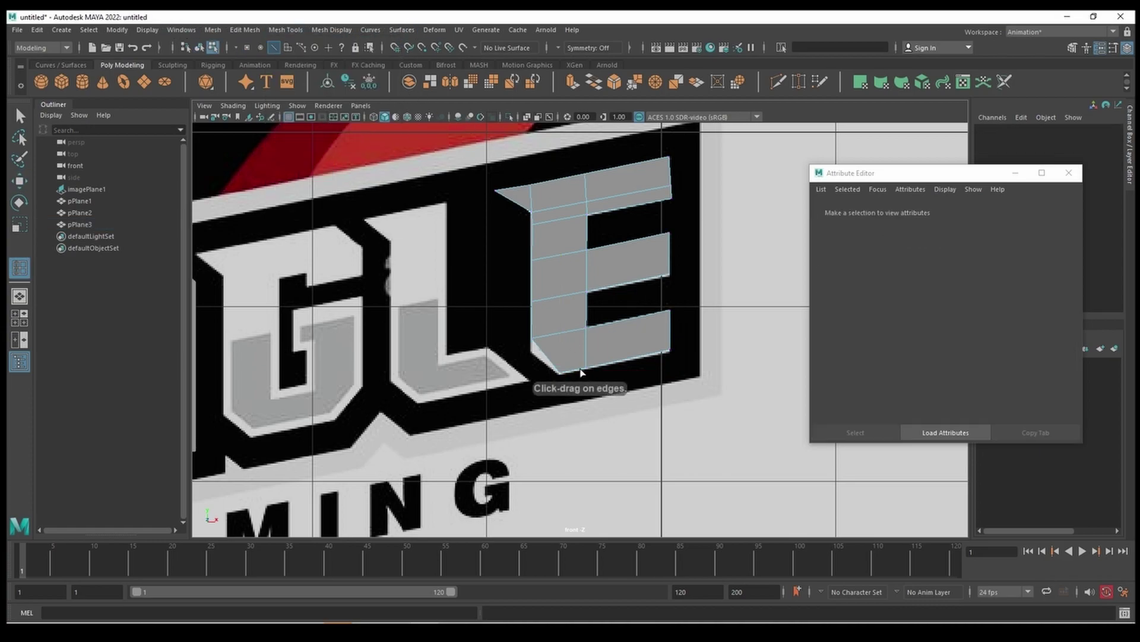
left_click(542, 356)
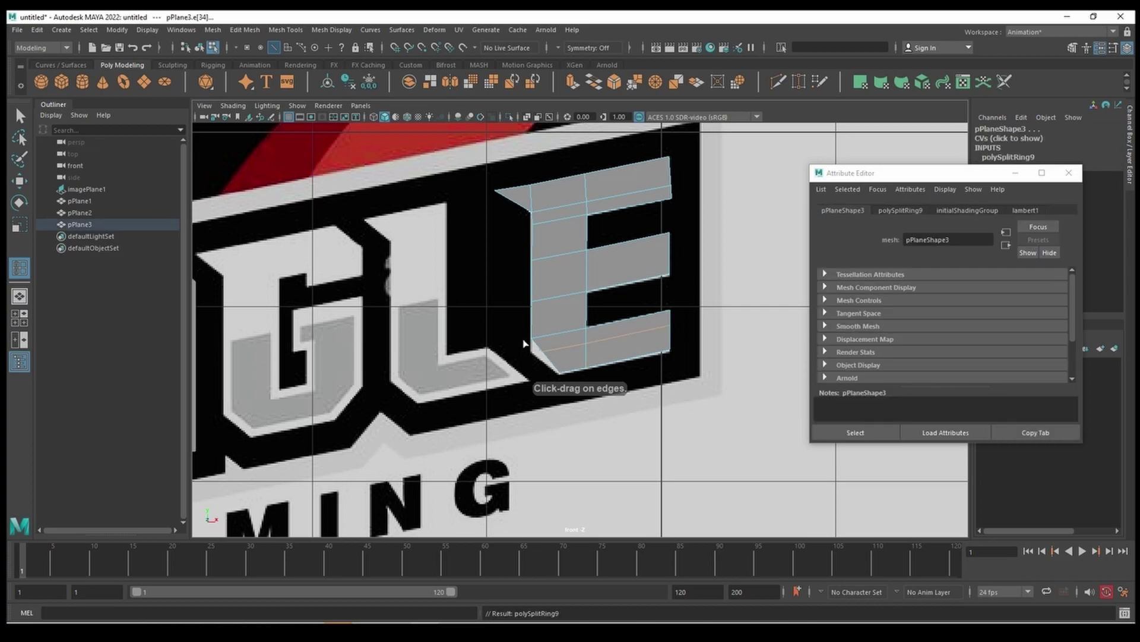
left_click(23, 121)
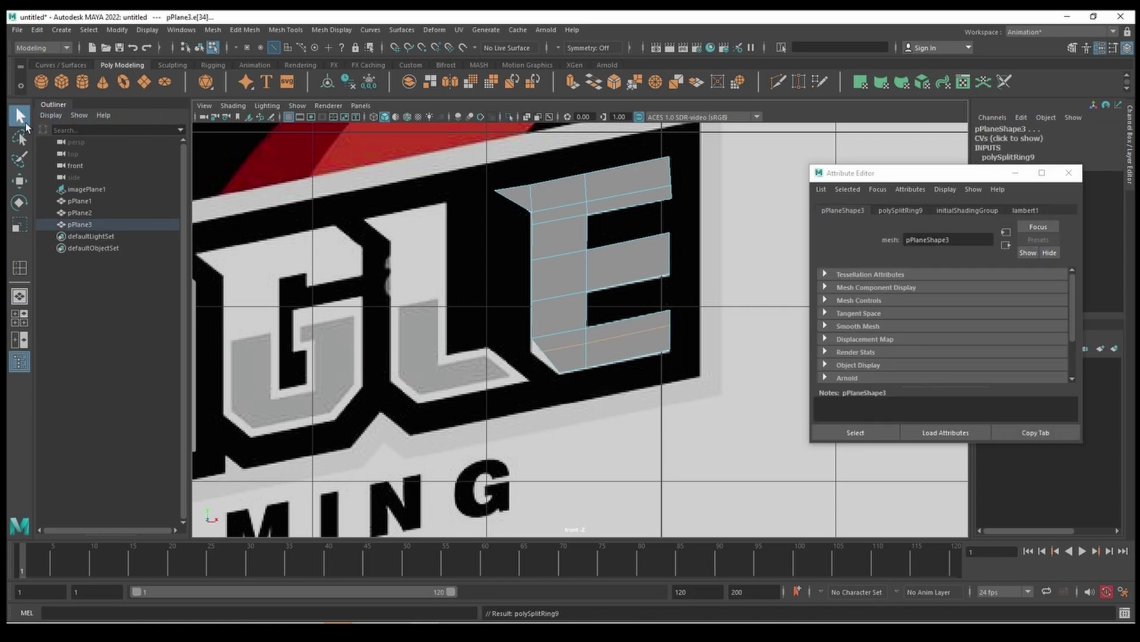
Move the E's bottom-left corner vertex left onto the logo's slanted corner.
right_click_drag(544, 346, 501, 313)
left_click(544, 351)
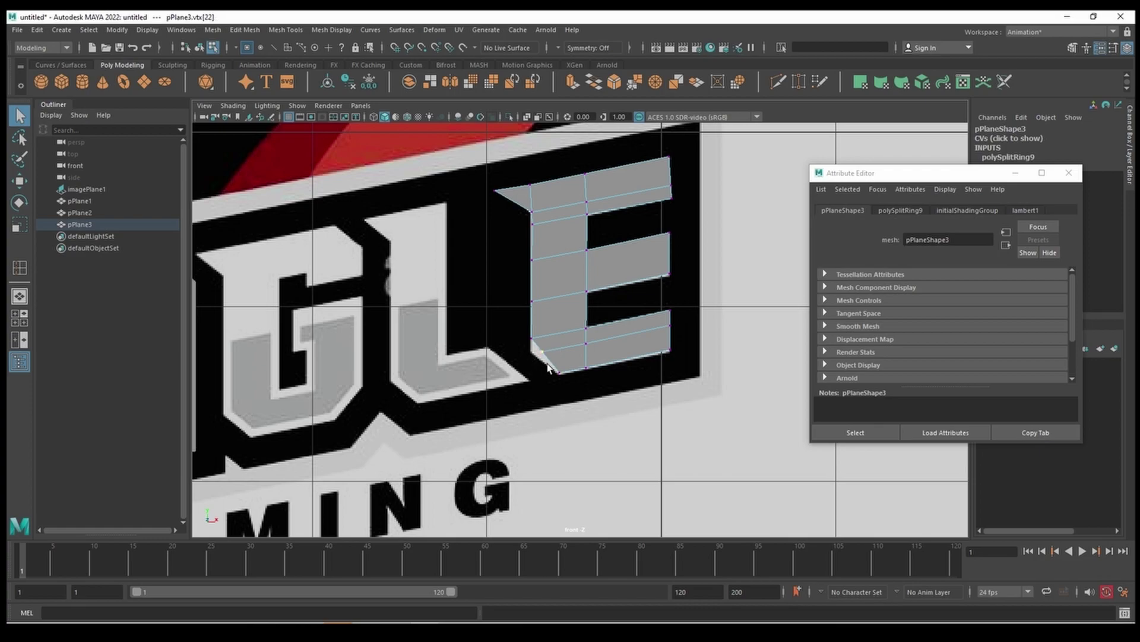
key("w")
mouse_move(542, 353)
left_mouse_down()
mouse_move(522, 352)
mouse_move(540, 346)
left_mouse_up()
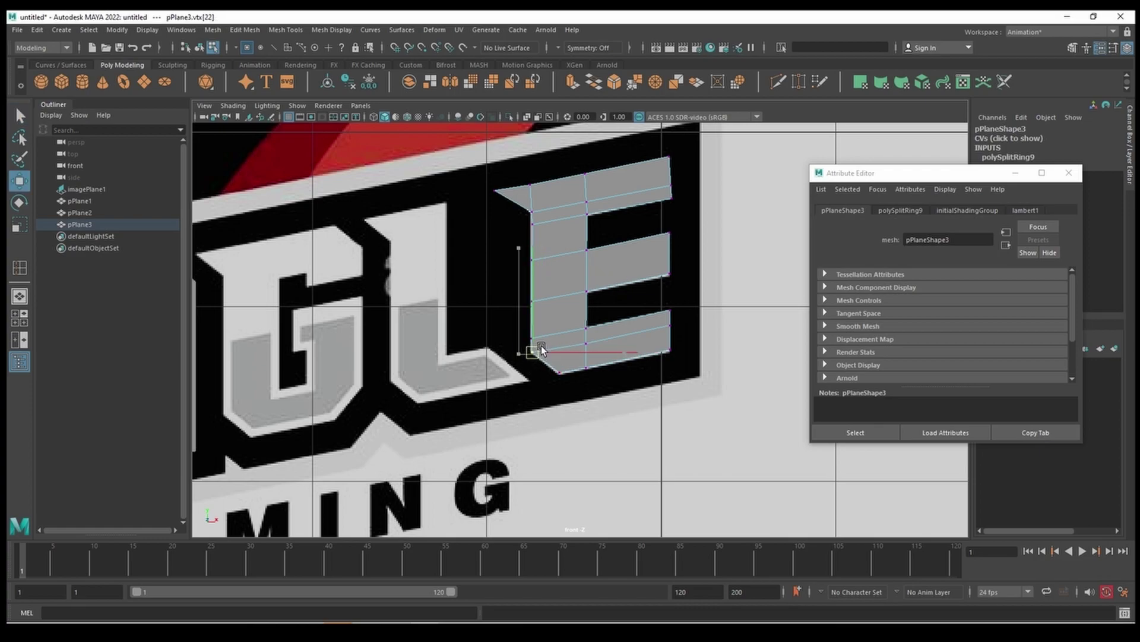
left_click_drag(541, 344, 543, 343)
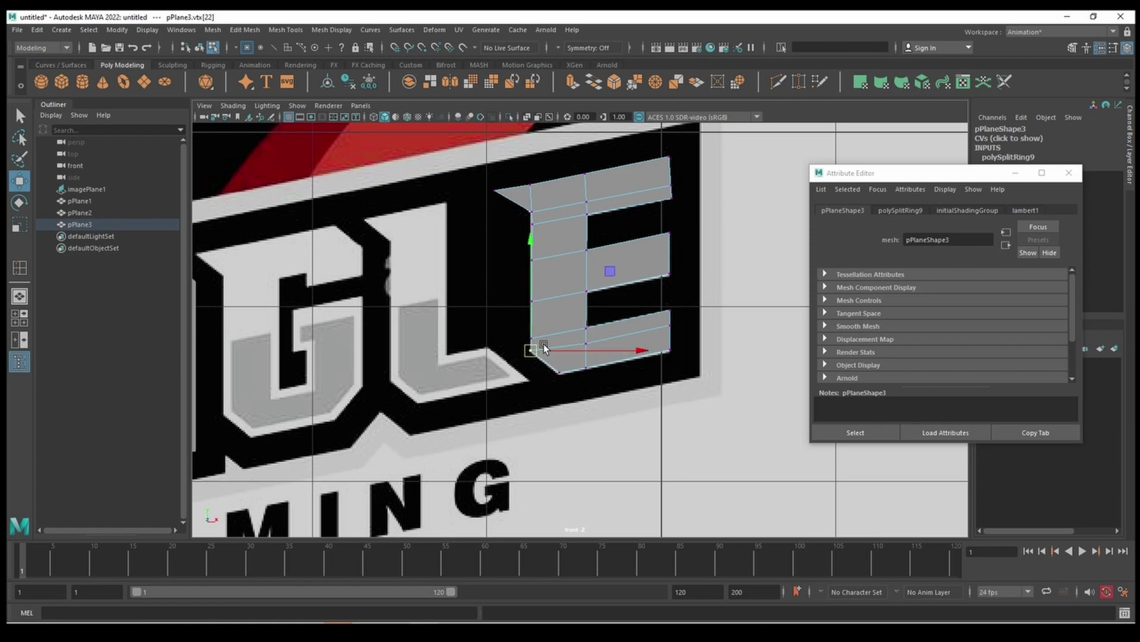
scroll(544, 343, "up", 2)
scroll(570, 358, "up", 2)
scroll(493, 380, "up", 2)
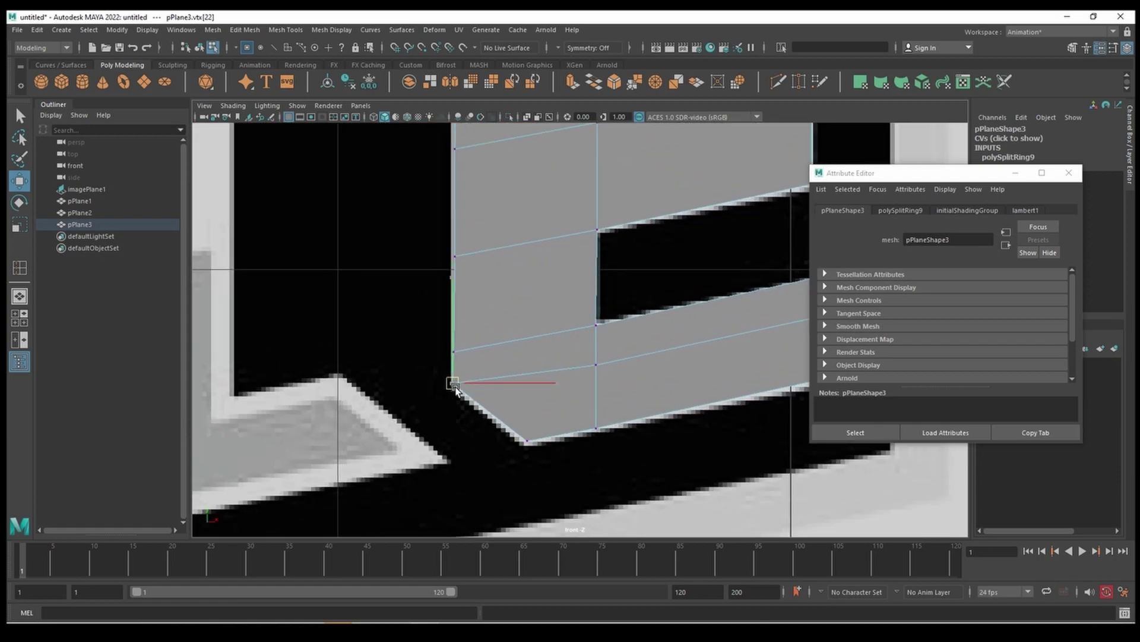
left_click_drag(456, 389, 458, 393)
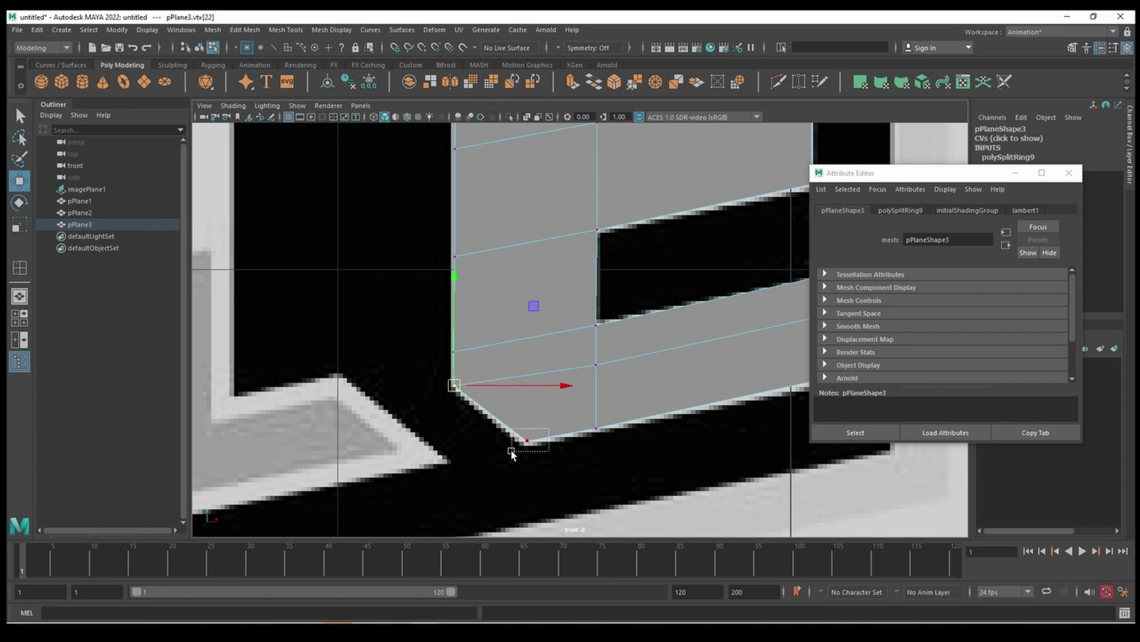
left_click(526, 443)
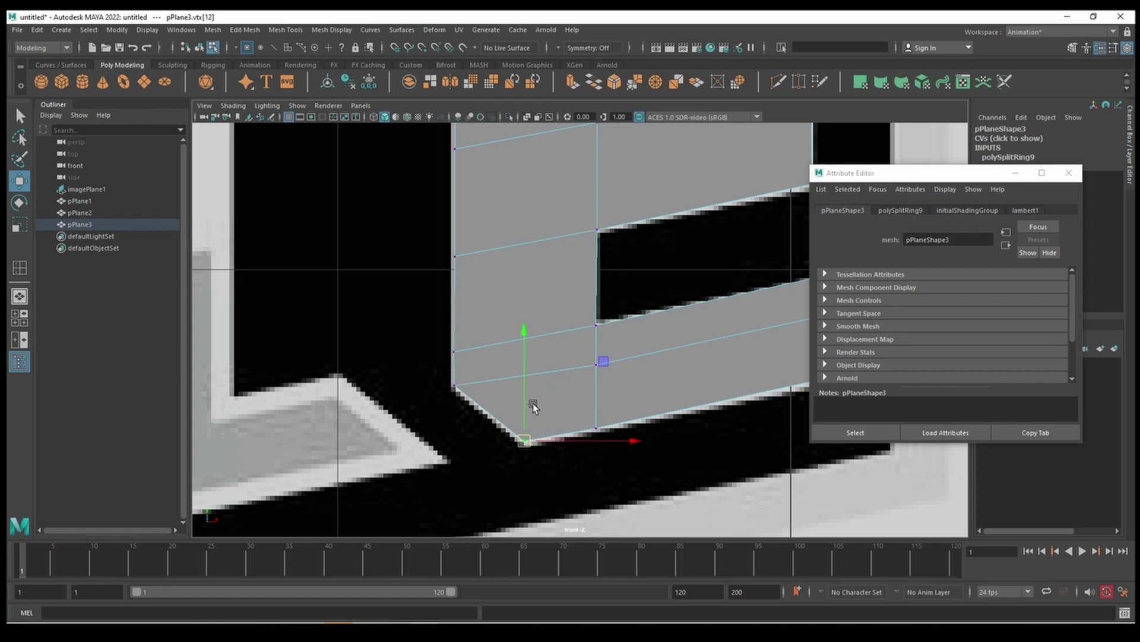
Pan and zoom the front view to recentre the E and show the whole logo.
scroll(641, 344, "down", 5)
scroll(632, 346, "up", 2)
scroll(629, 344, "up", 2)
scroll(624, 332, "up", 2)
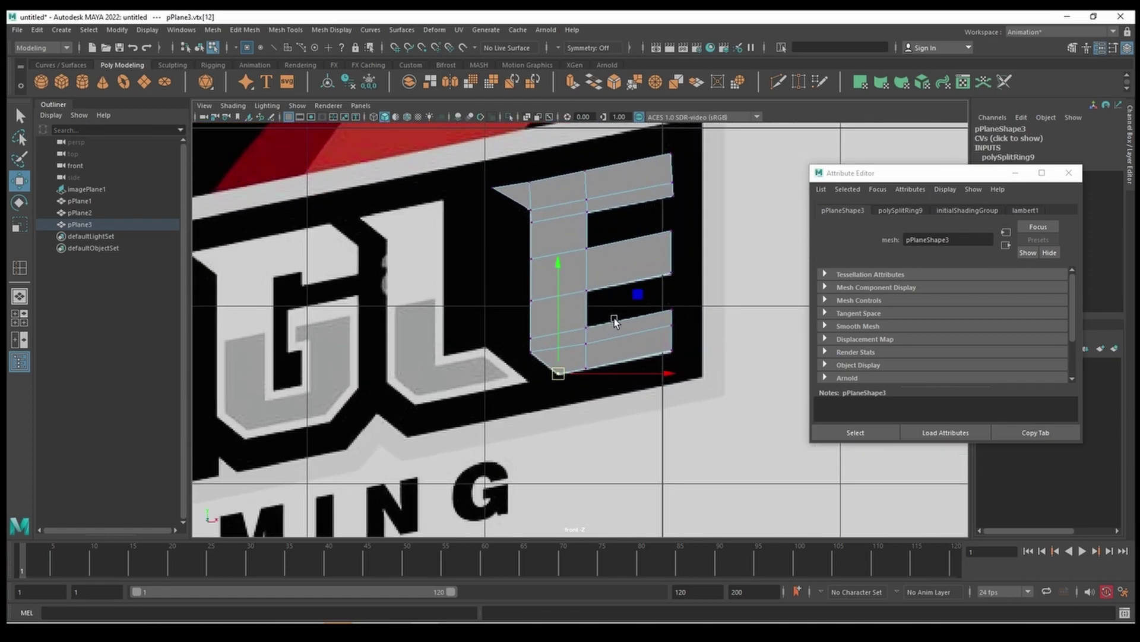
middle_click_drag(614, 319, 702, 331, "alt")
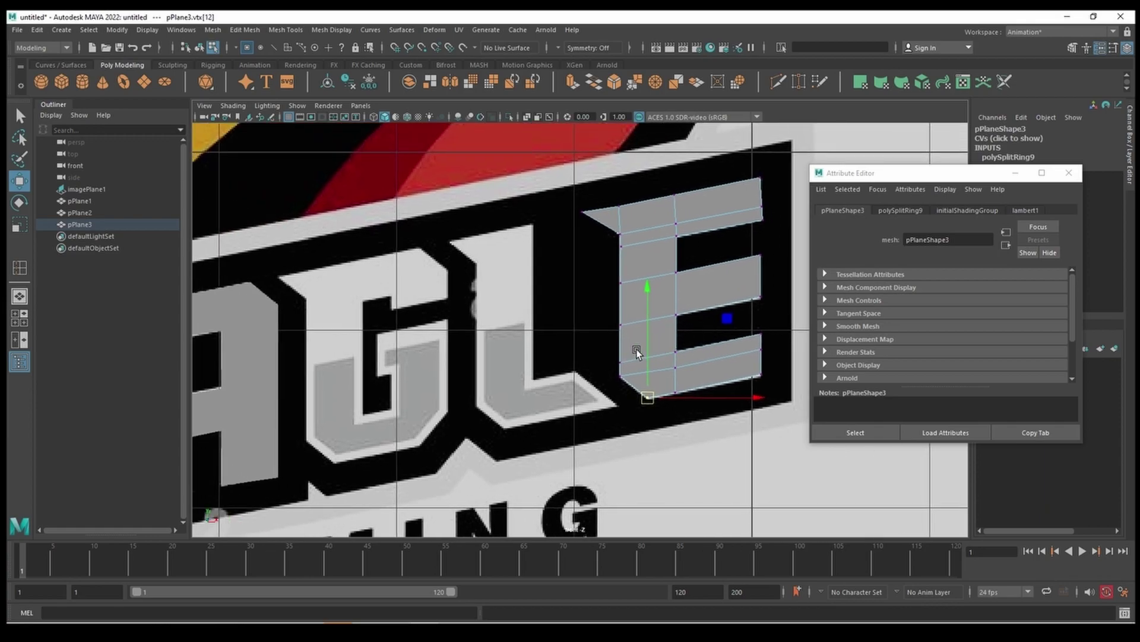
scroll(636, 352, "down", 3)
middle_click_drag(483, 331, 482, 274, "alt")
scroll(481, 273, "down", 2)
Delete the old left E mesh (pPlane1).
scroll(611, 288, "up", 1)
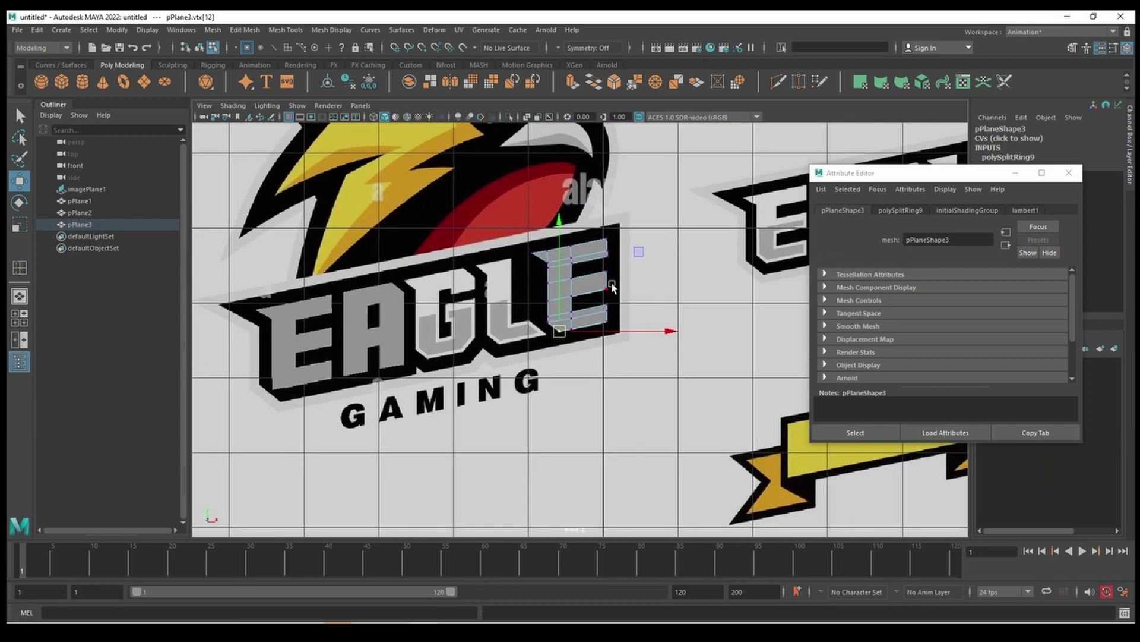
right_click_drag(612, 288, 640, 253)
left_click(618, 300)
left_click(277, 357)
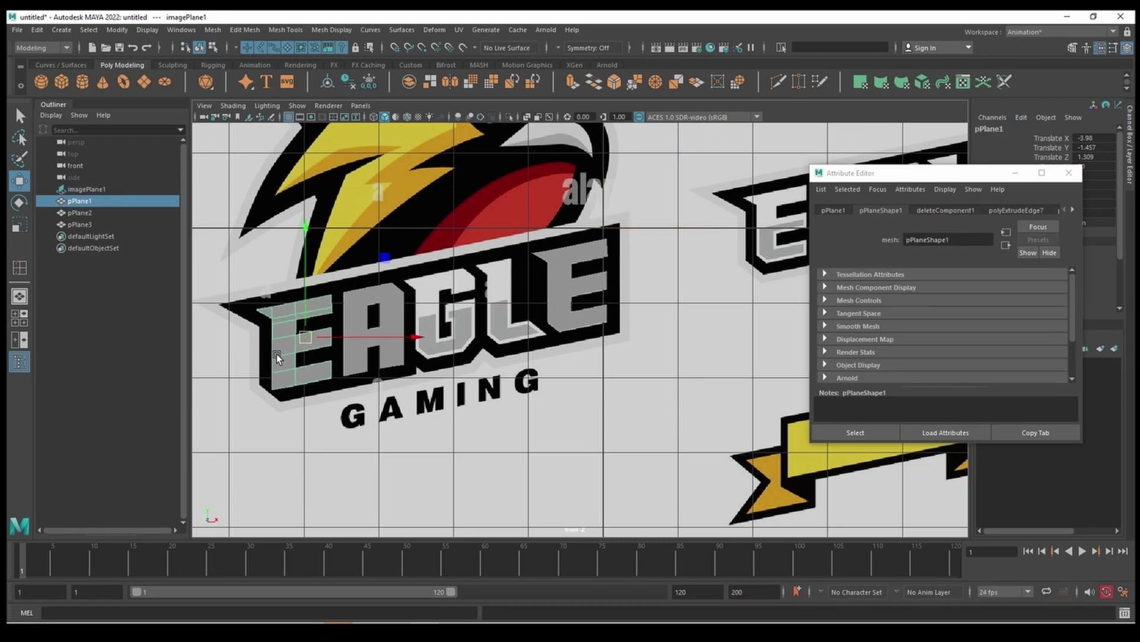
key("Delete")
Duplicate the finished right E and place the copy over EAGLE's first E, near X -3.98, Y -1.459.
left_click(587, 302)
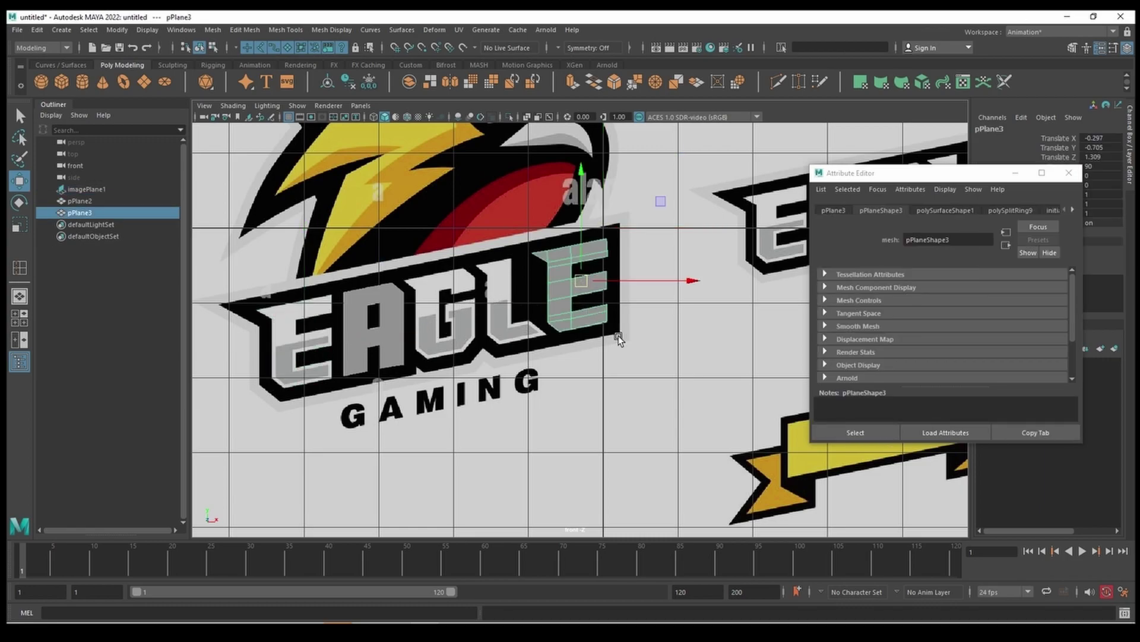
left_click(617, 337)
left_click(603, 305)
key("ctrl+d")
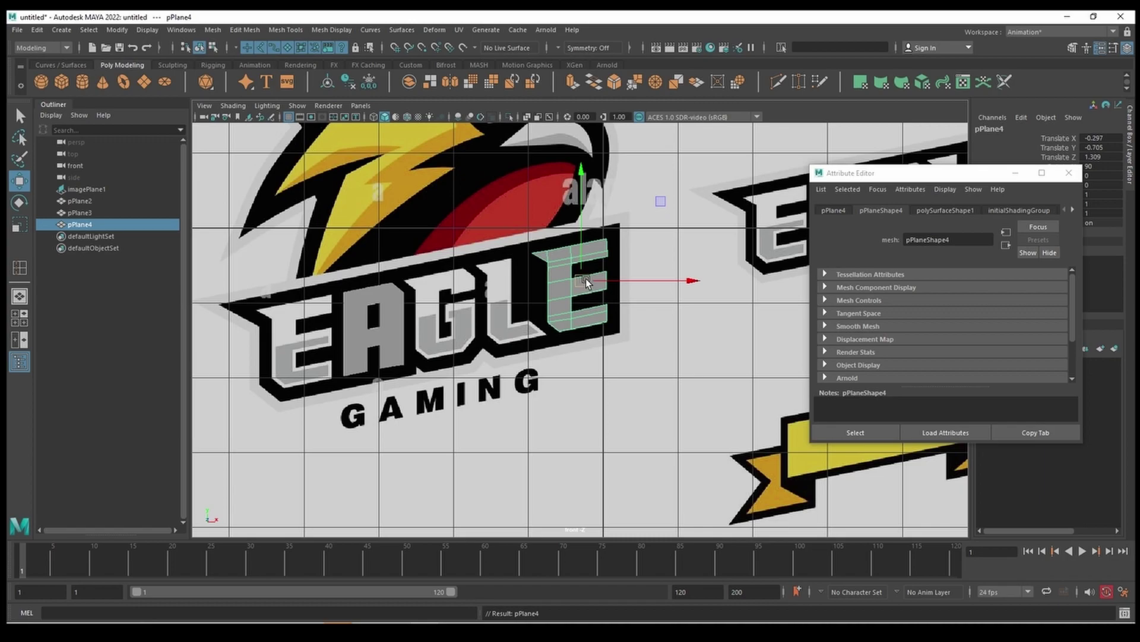
left_click_drag(586, 282, 310, 338)
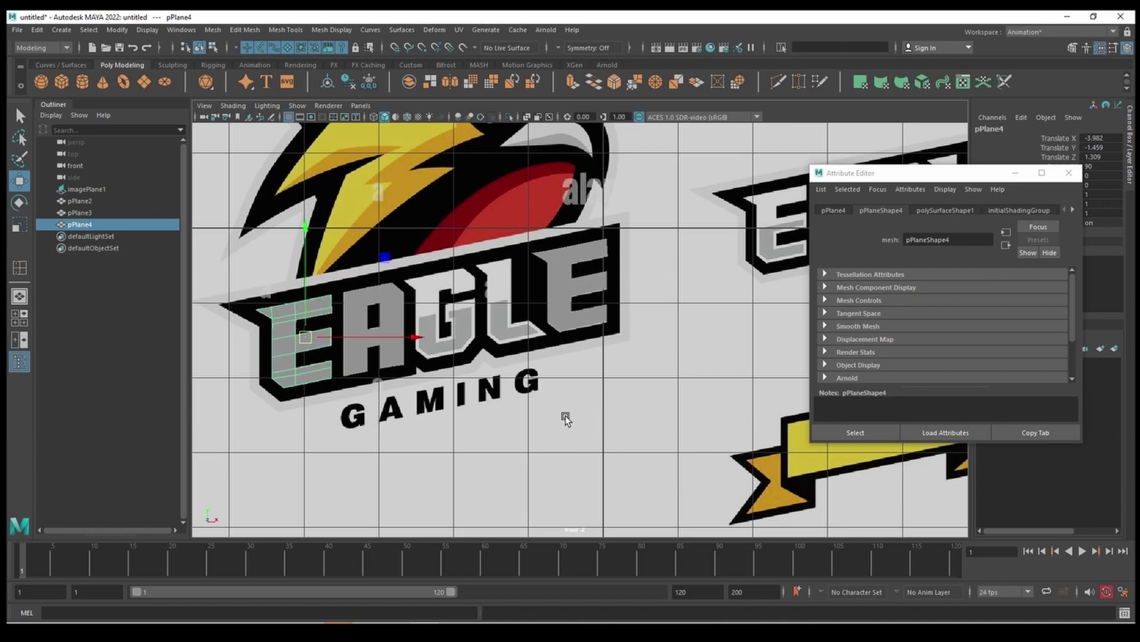
left_click(480, 395)
key("space")
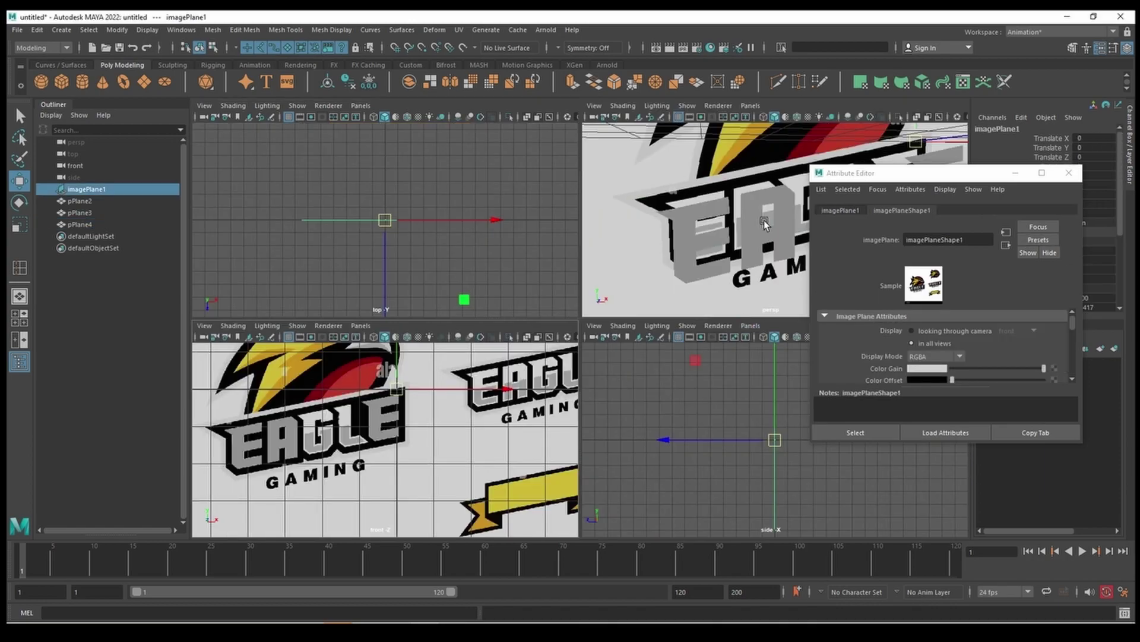
Orbit the perspective view to check letter depth, close the Attribute Editor, and maximise the front view.
key("space")
mouse_move(765, 224)
left_mouse_down("alt")
mouse_move(501, 334)
mouse_move(590, 346)
mouse_move(593, 330)
left_mouse_up("alt")
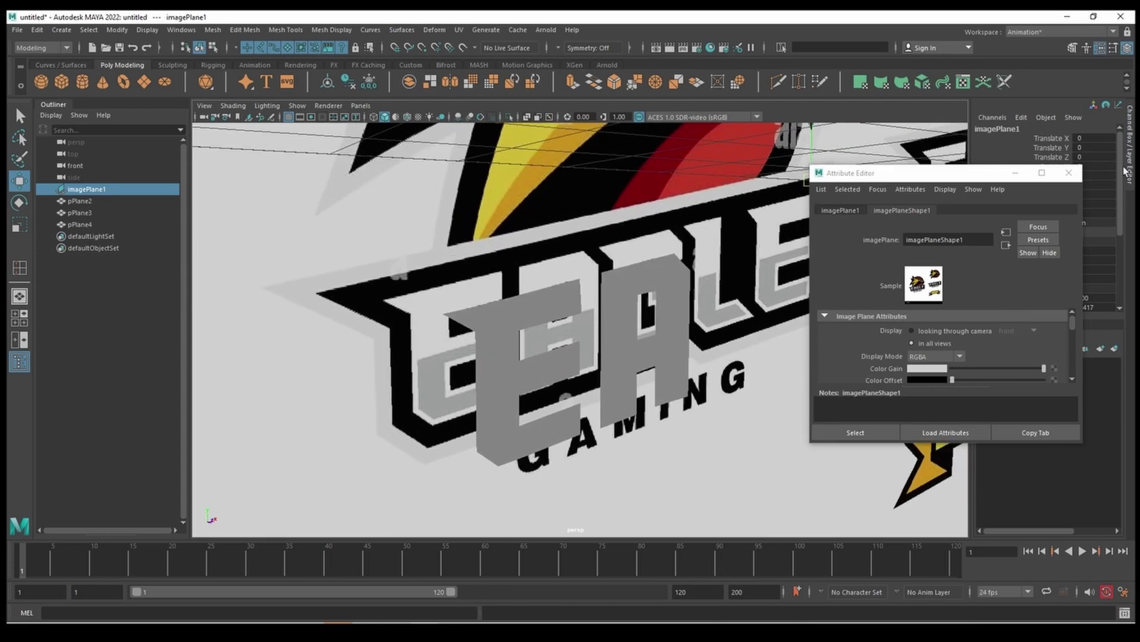
left_click(1069, 172)
mouse_move(697, 412)
left_mouse_down("alt")
mouse_move(628, 377)
mouse_move(758, 355)
left_mouse_up("alt")
key("space")
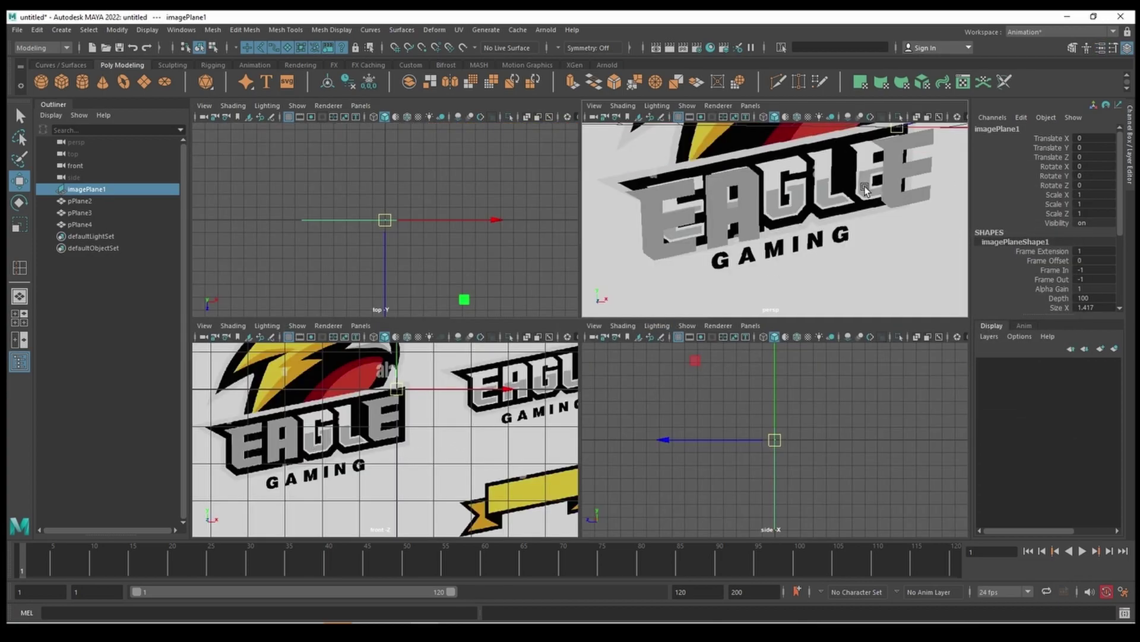
key("space")
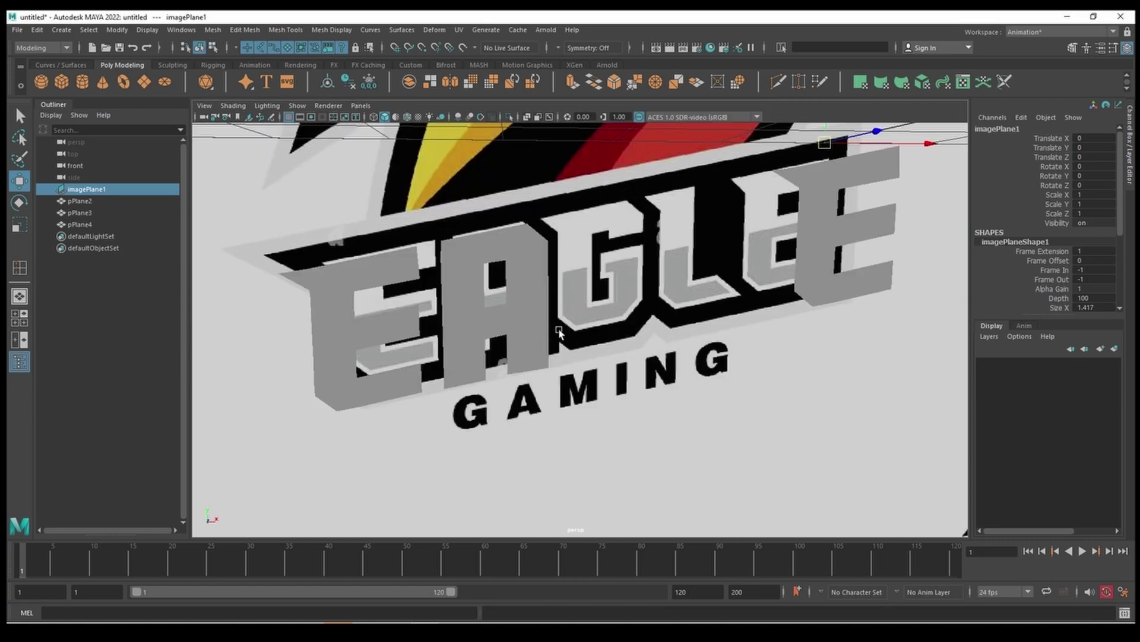
key("space")
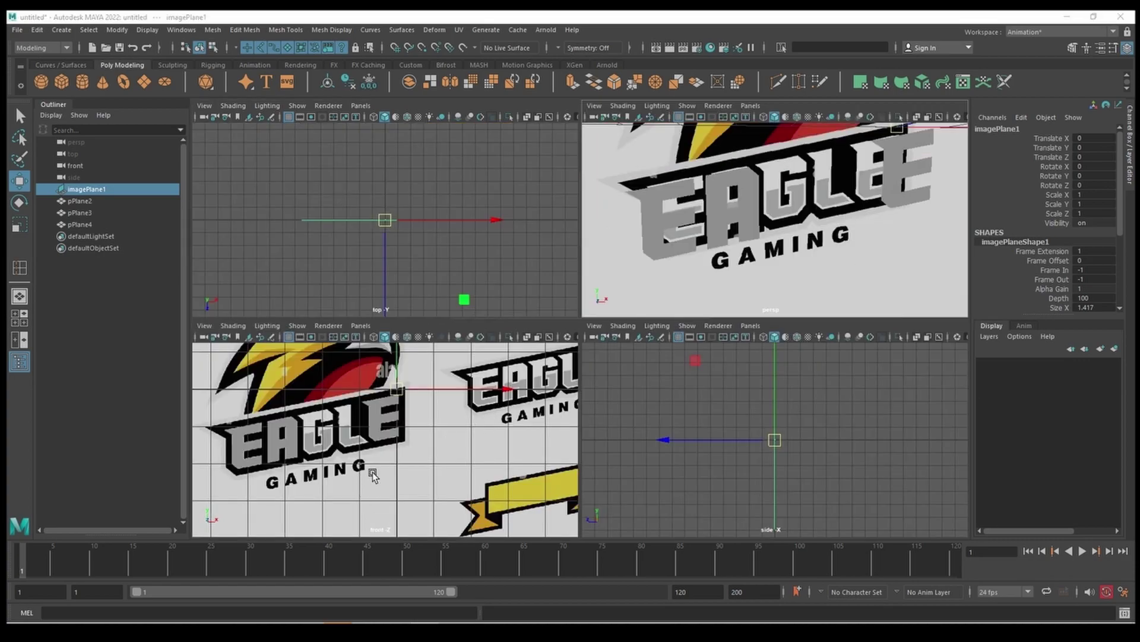
key("space")
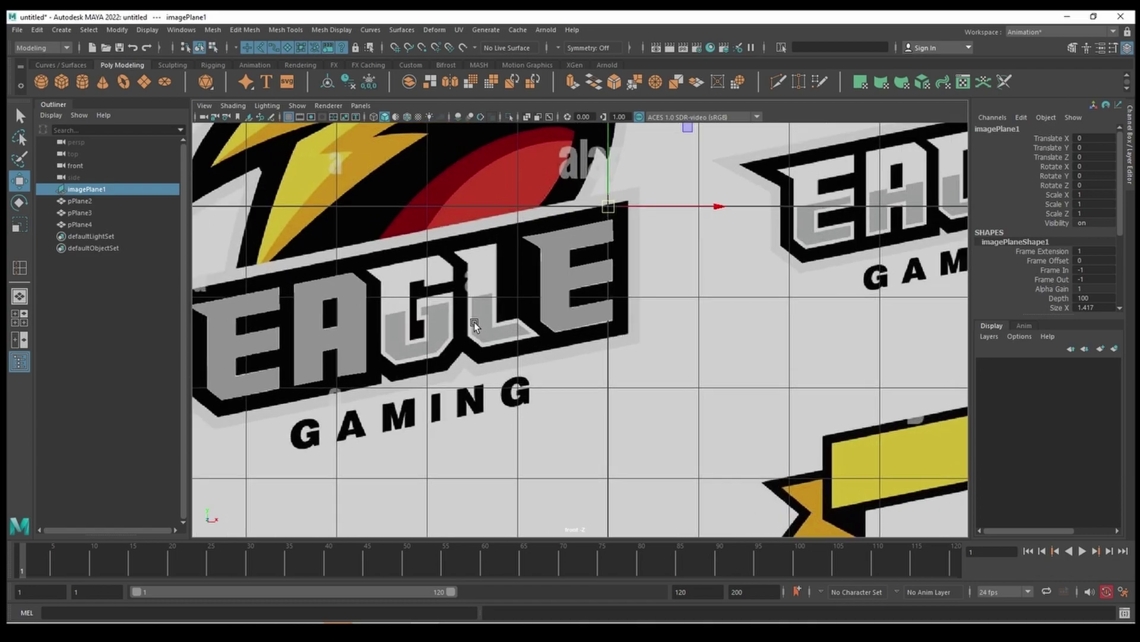
scroll(561, 320, "up", 2)
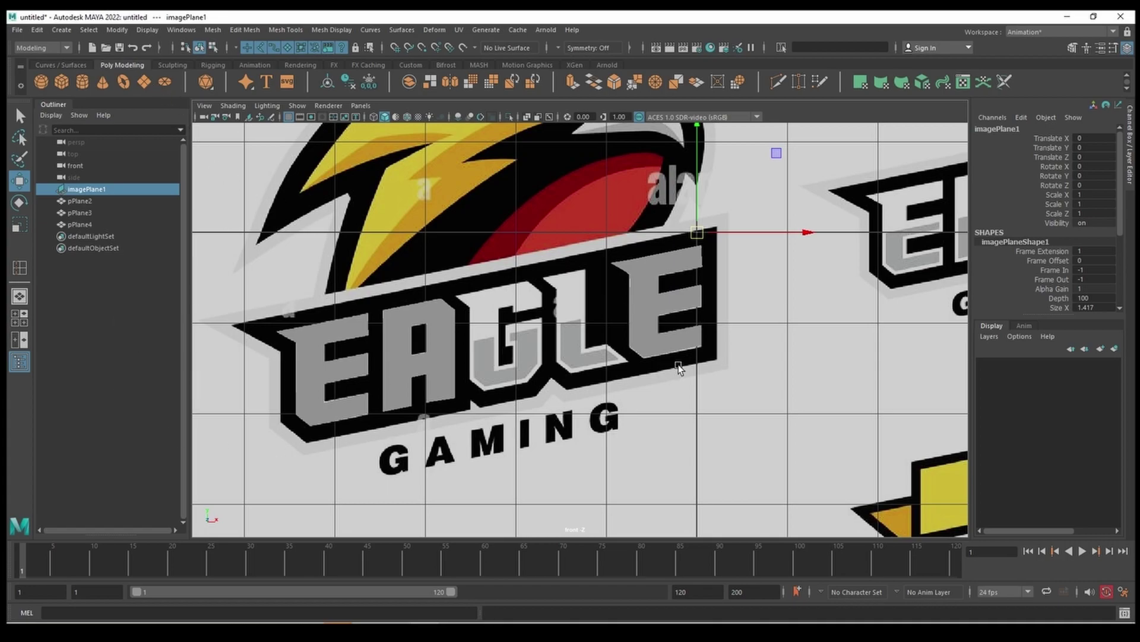
Create a new plane over the G and rotate it 90 degrees in X.
right_click_drag(679, 368, 588, 409, "shift")
key("space")
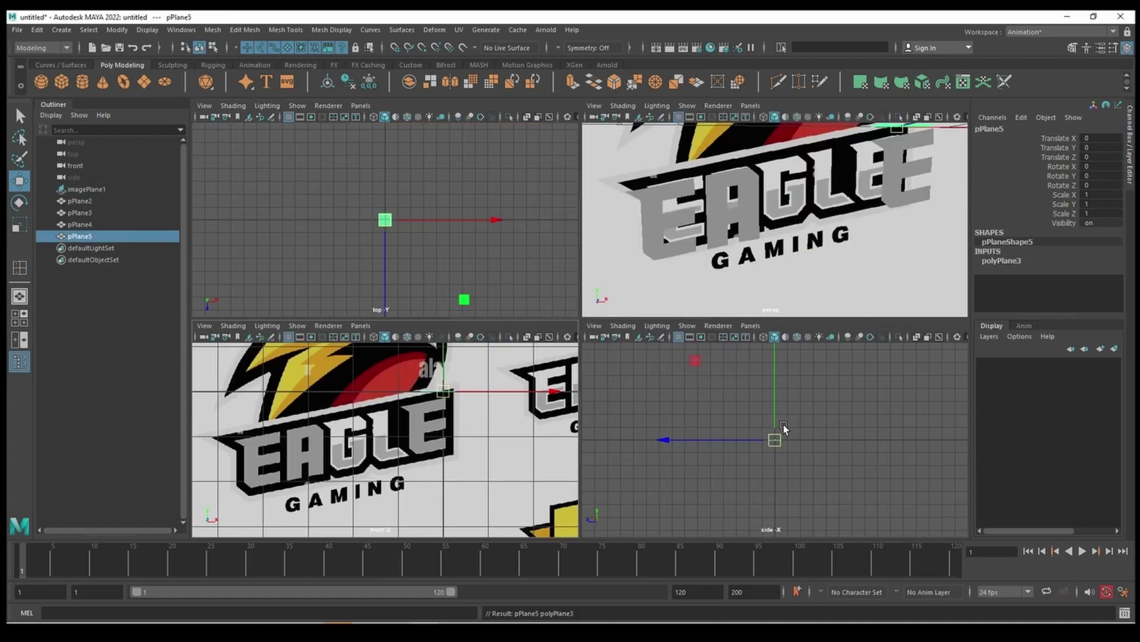
left_click_drag(443, 390, 356, 427)
key("e")
left_click(1087, 167)
type("90")
left_click(1001, 261)
key("space")
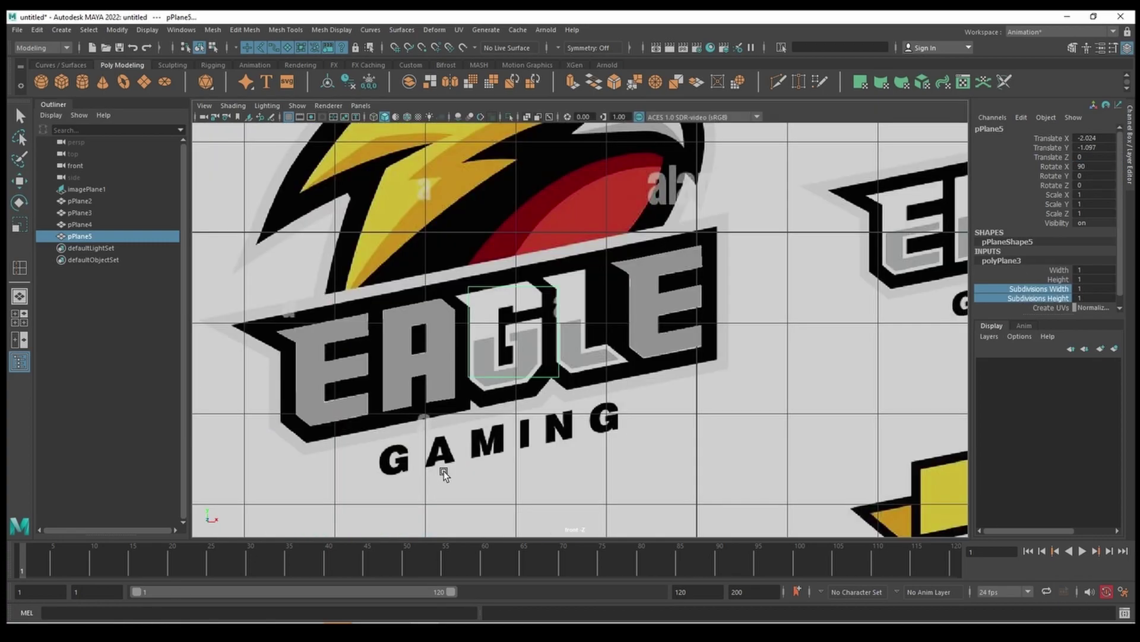
Move the new plane's corner vertices onto the G's outline.
scroll(413, 308, "up", 3)
scroll(413, 307, "up", 3)
right_click_drag(382, 216, 330, 211)
left_click(542, 265)
key("w")
left_click_drag(543, 265, 532, 293)
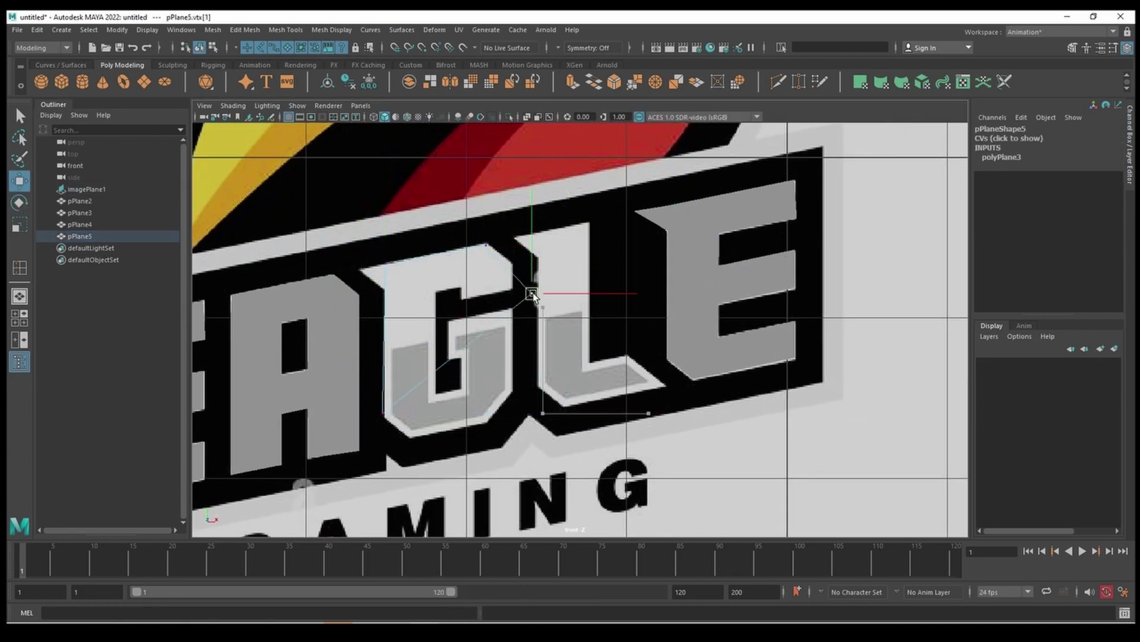
left_click(382, 297)
left_click_drag(382, 297, 512, 277)
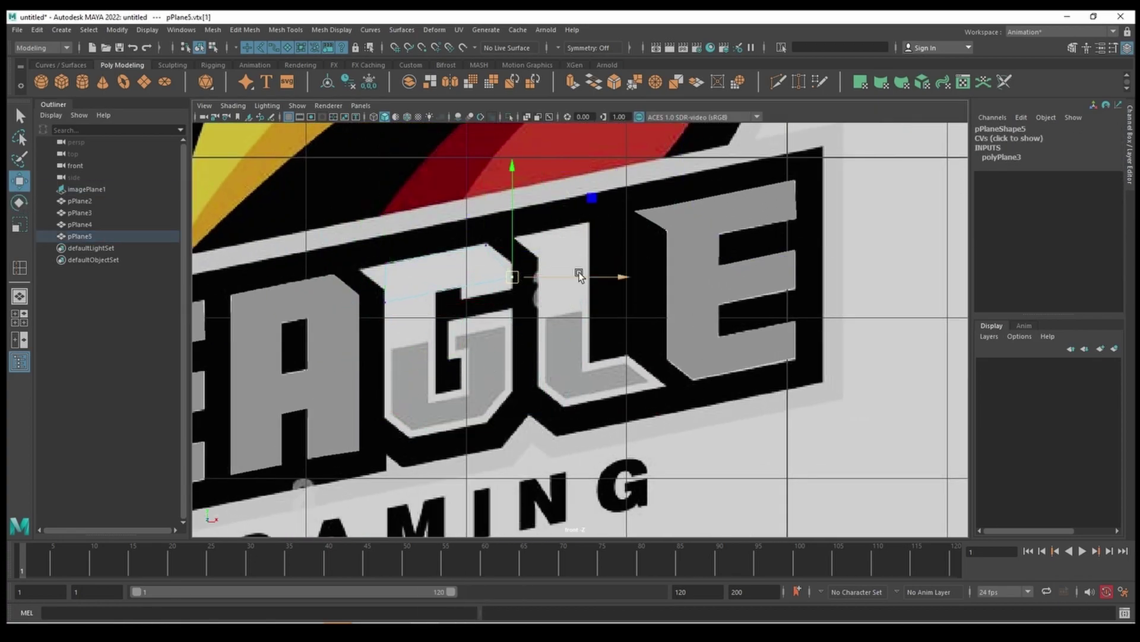
scroll(579, 276, "down", 5)
scroll(594, 268, "up", 10)
Insert an edge loop across the G plane, extrude an edge, and return to object mode.
left_click(286, 30)
left_click(332, 114)
left_click(386, 315)
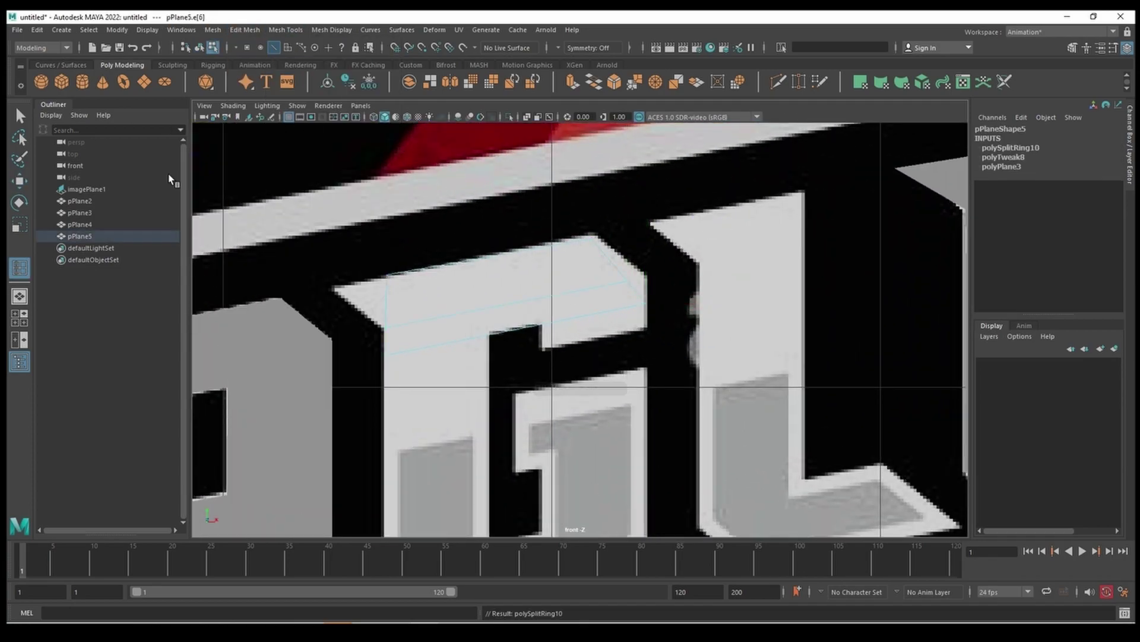
key("w")
right_click(382, 293)
key("ctrl+e")
right_click(327, 319)
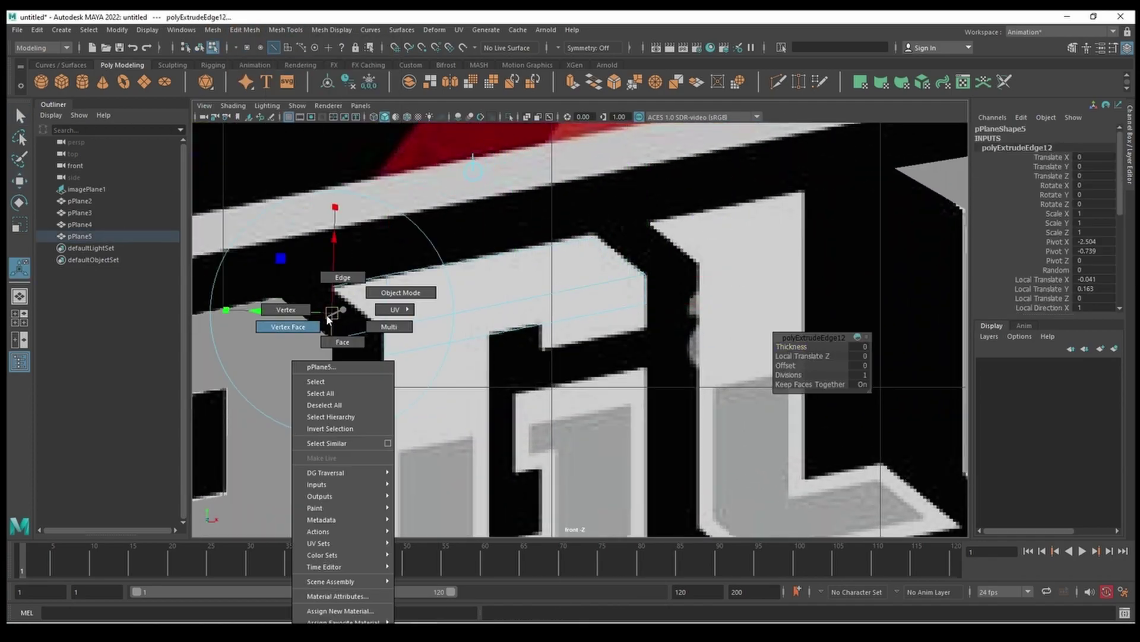
left_click(401, 292)
Tear off the mesh tools list as a panel and add edge loops across the G's top beam.
key("space")
key("space")
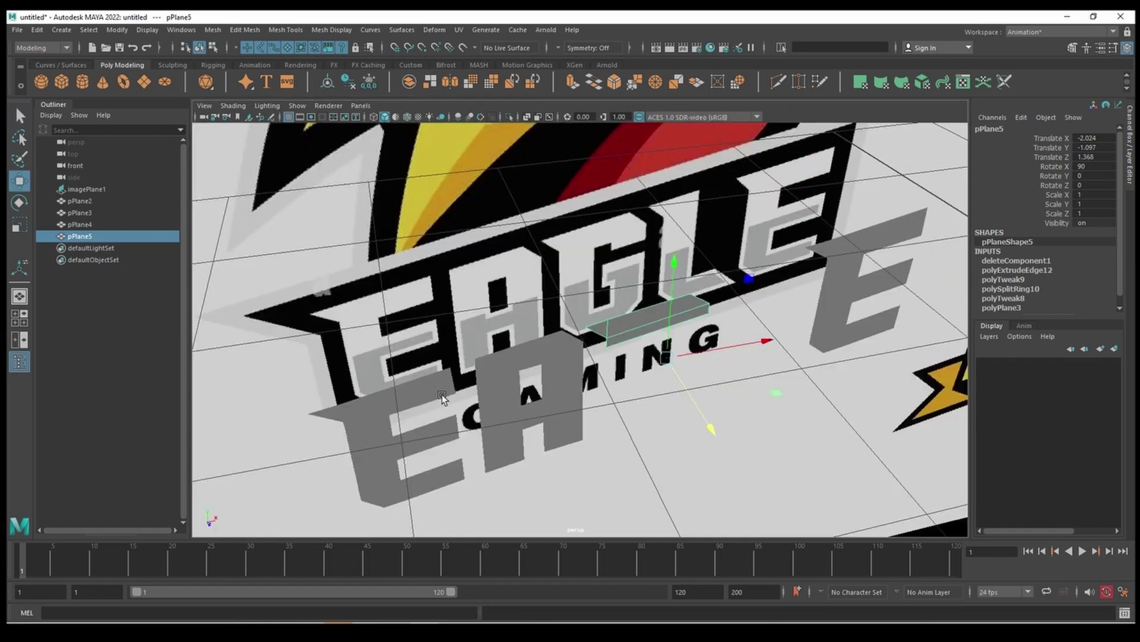
key("space")
key("space")
scroll(324, 65, "down", 10)
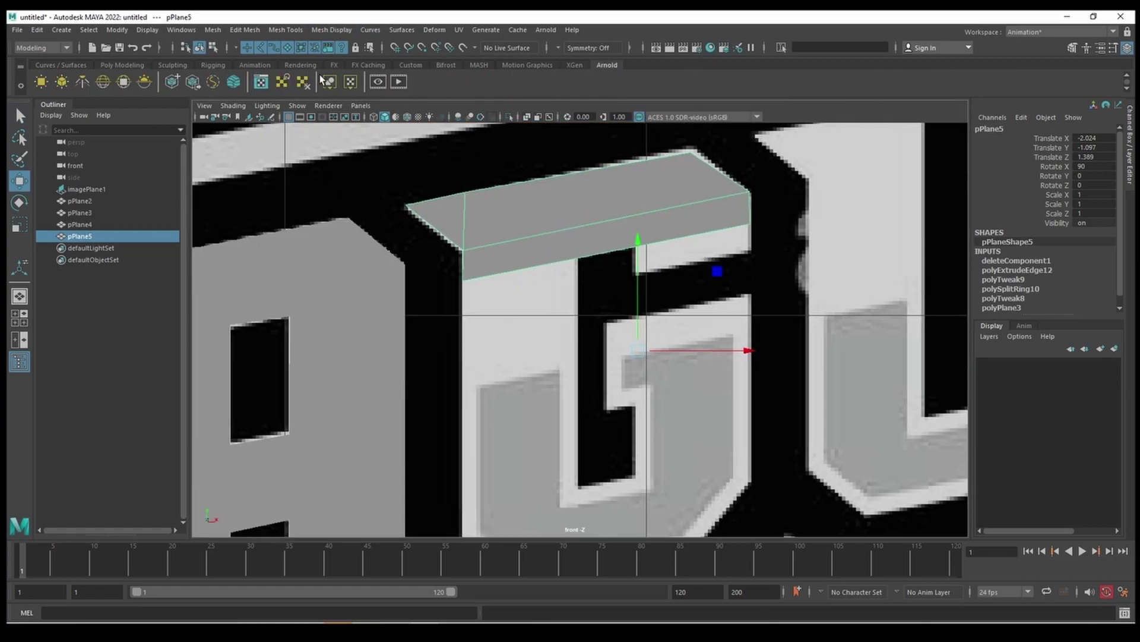
scroll(321, 79, "up", 5)
left_click(286, 30)
left_click(533, 184)
left_click(286, 29)
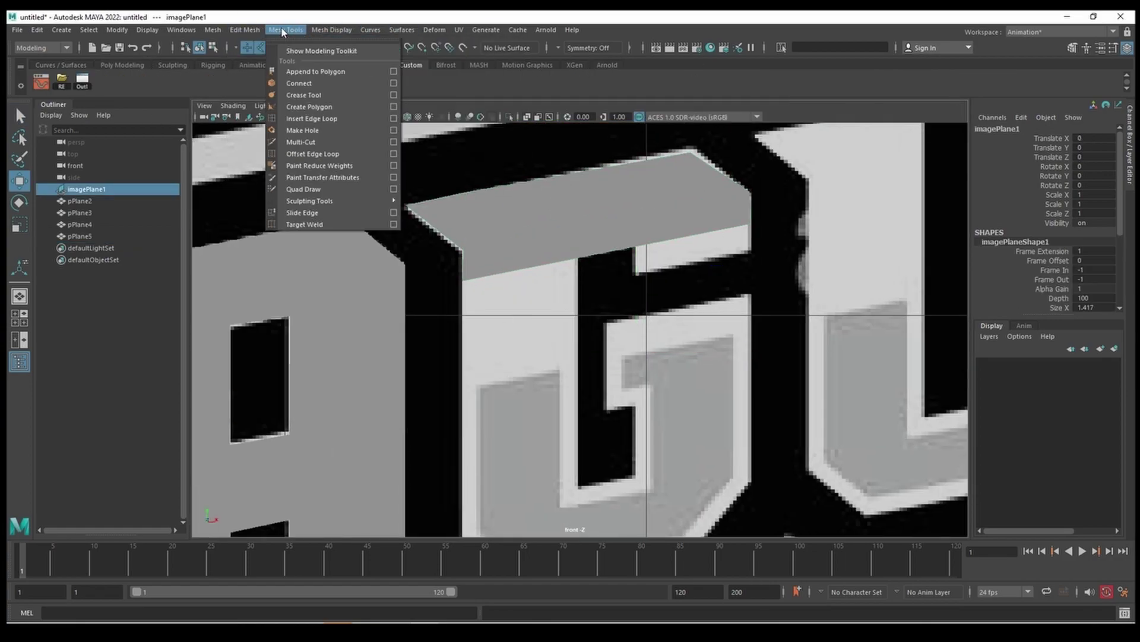
left_click(311, 39)
left_click(619, 204)
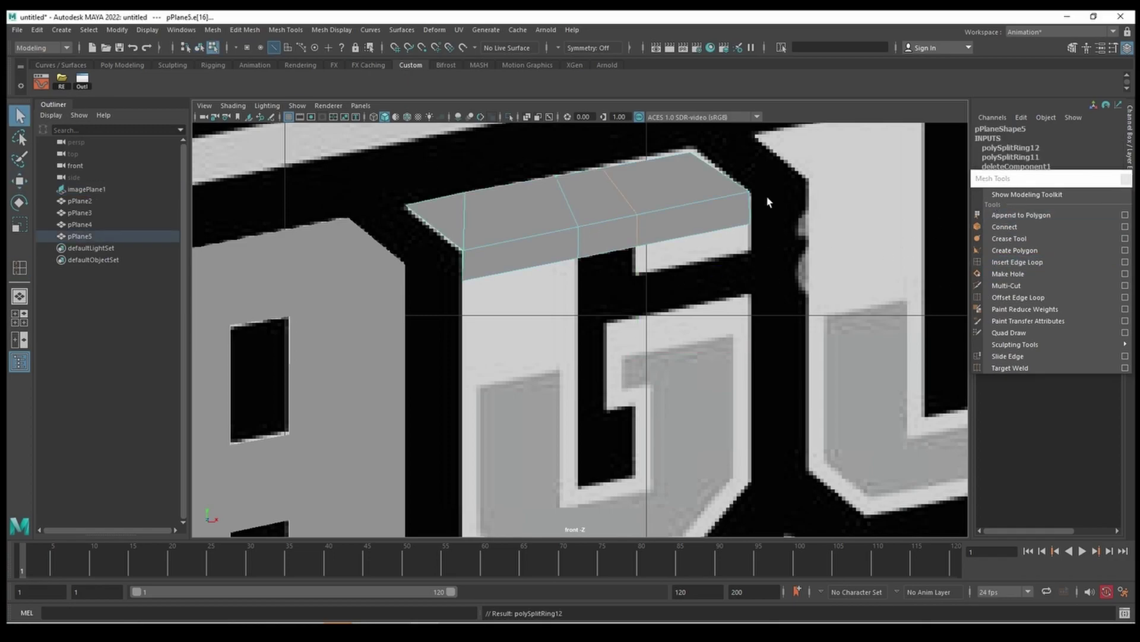
Extrude the beam's edges down and along the G's bottom curve.
right_click_drag(505, 275, 511, 297, "shift")
left_click_drag(511, 297, 523, 499)
middle_click_drag(523, 499, 482, 298, "alt")
right_click_drag(529, 301, 526, 405, "shift")
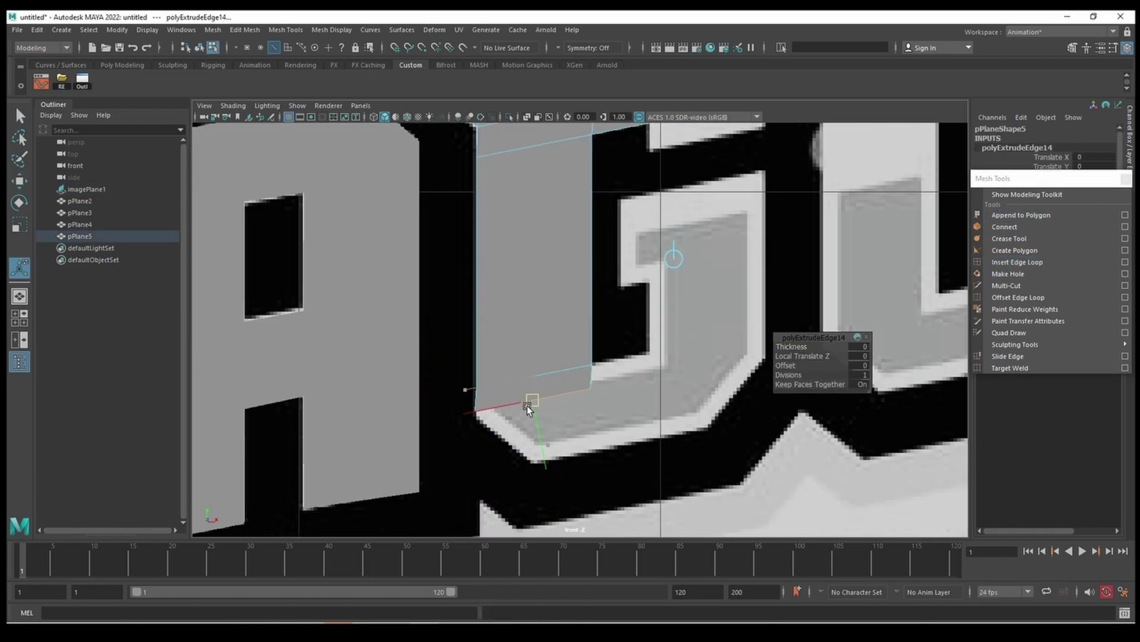
left_click(604, 394)
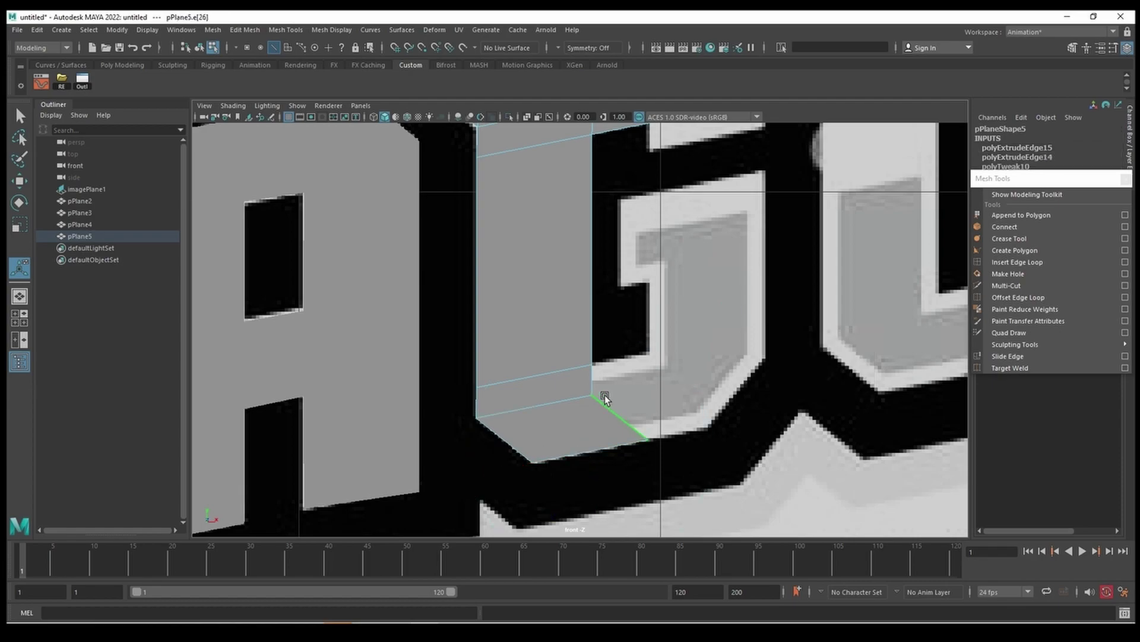
right_click_drag(604, 394, 599, 404, "shift")
mouse_move(600, 397)
left_mouse_down()
mouse_move(625, 413)
mouse_move(659, 385)
left_mouse_up()
left_click(671, 379)
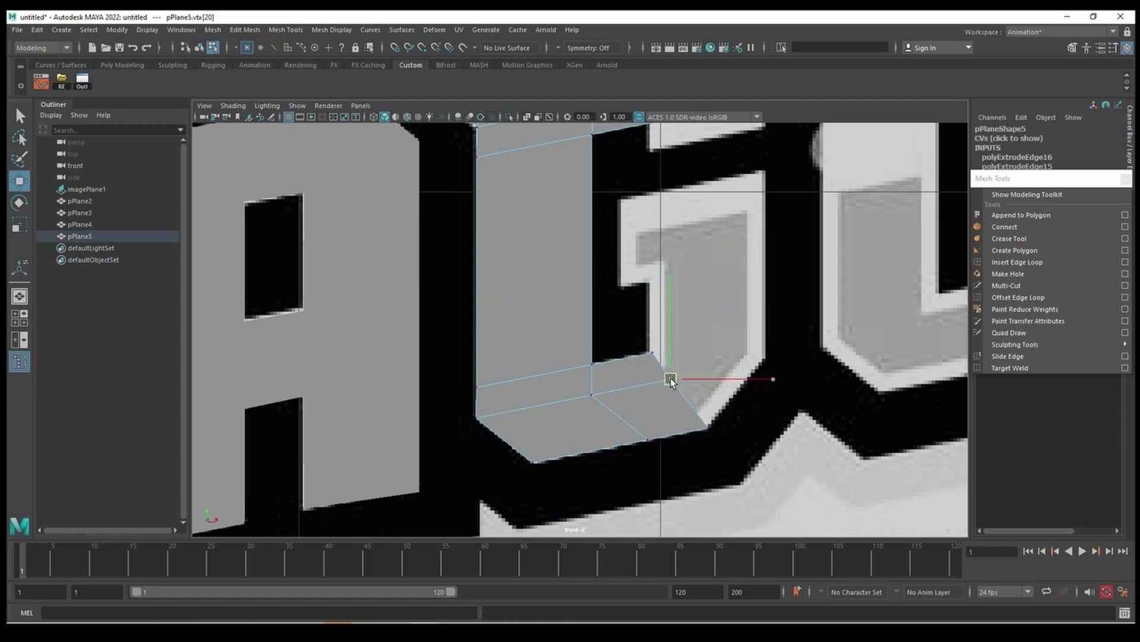
right_click_drag(671, 379, 673, 407, "shift")
Adjust the new face's vertices and extend a face up the G's right side.
right_click_drag(688, 306, 687, 282)
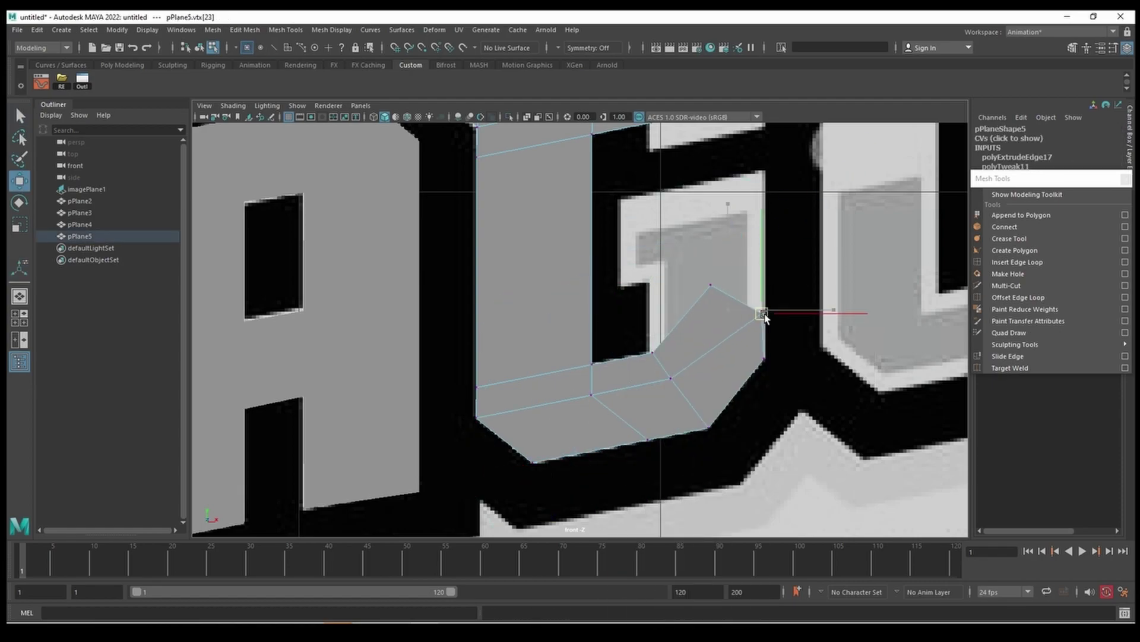
left_click_drag(764, 319, 764, 174)
left_click(652, 352)
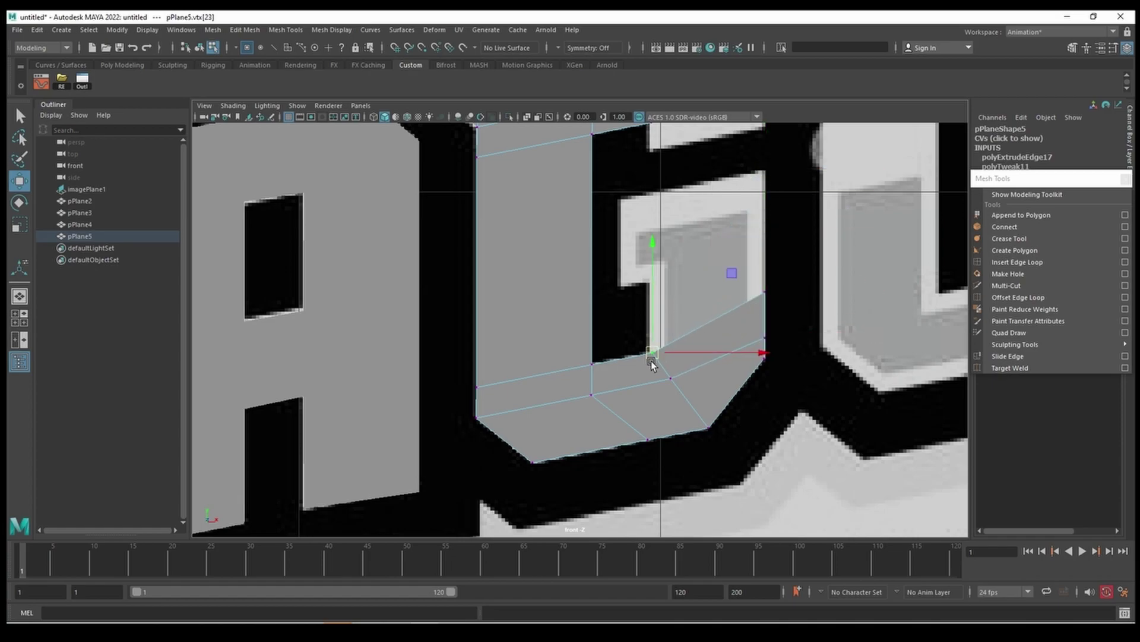
left_click(715, 317)
right_click_drag(716, 317, 695, 351, "shift")
right_click_drag(746, 138, 771, 130)
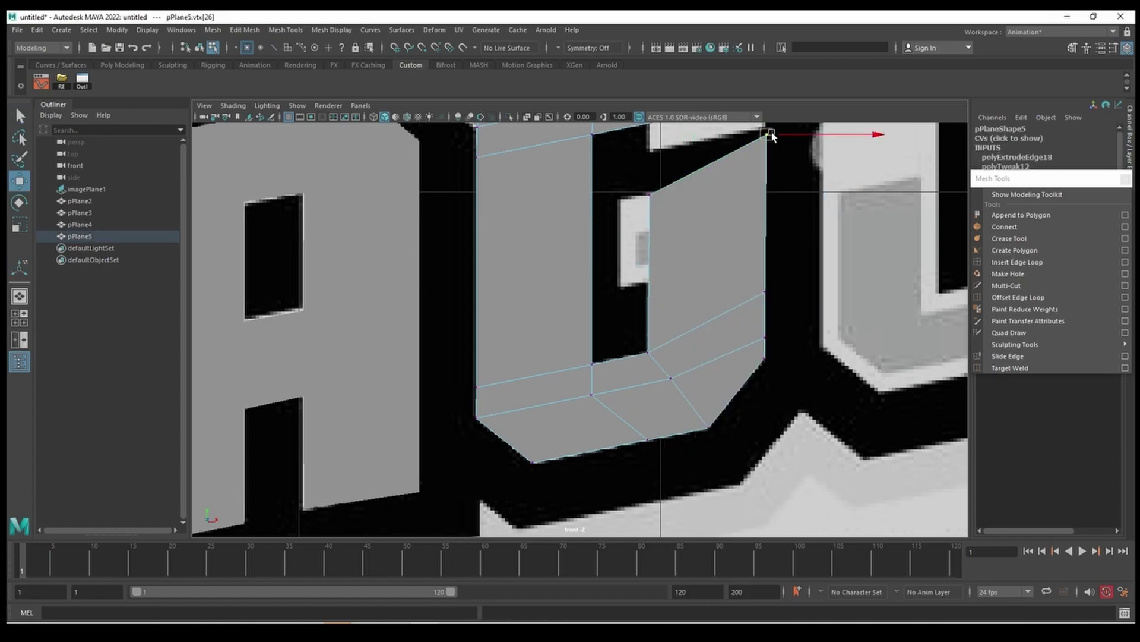
left_click(765, 171)
Add an edge loop across the right face, extend the G's inner bar, and leave component mode.
left_click(1026, 265)
left_click(650, 280)
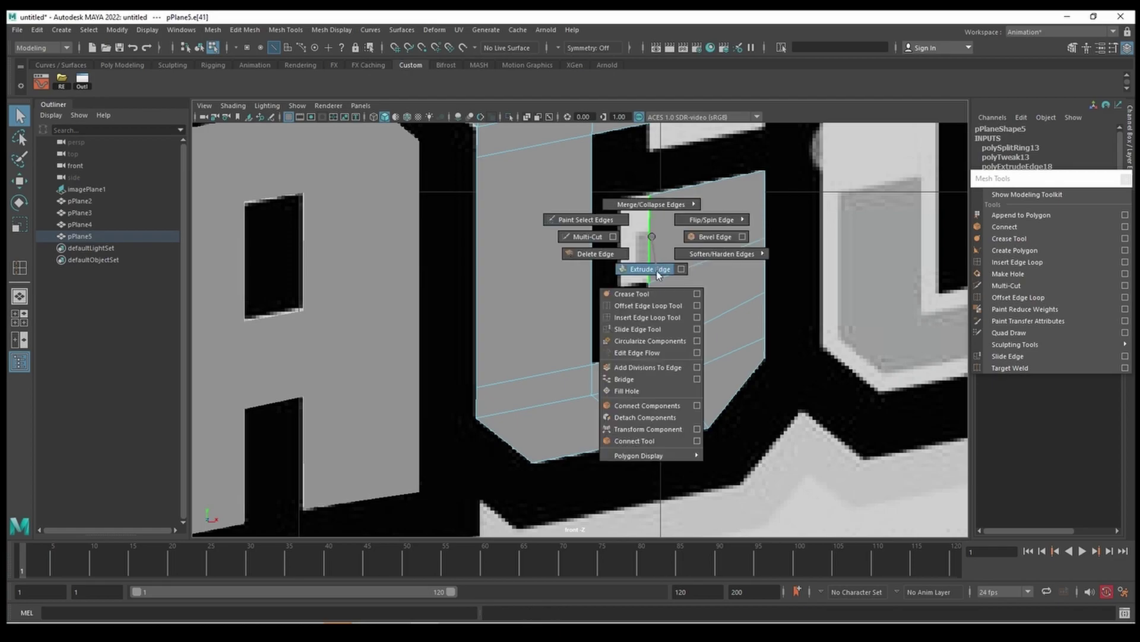
right_click_drag(650, 281, 713, 255)
scroll(713, 276, "down", 5)
right_click_drag(626, 198, 773, 332, "shift")
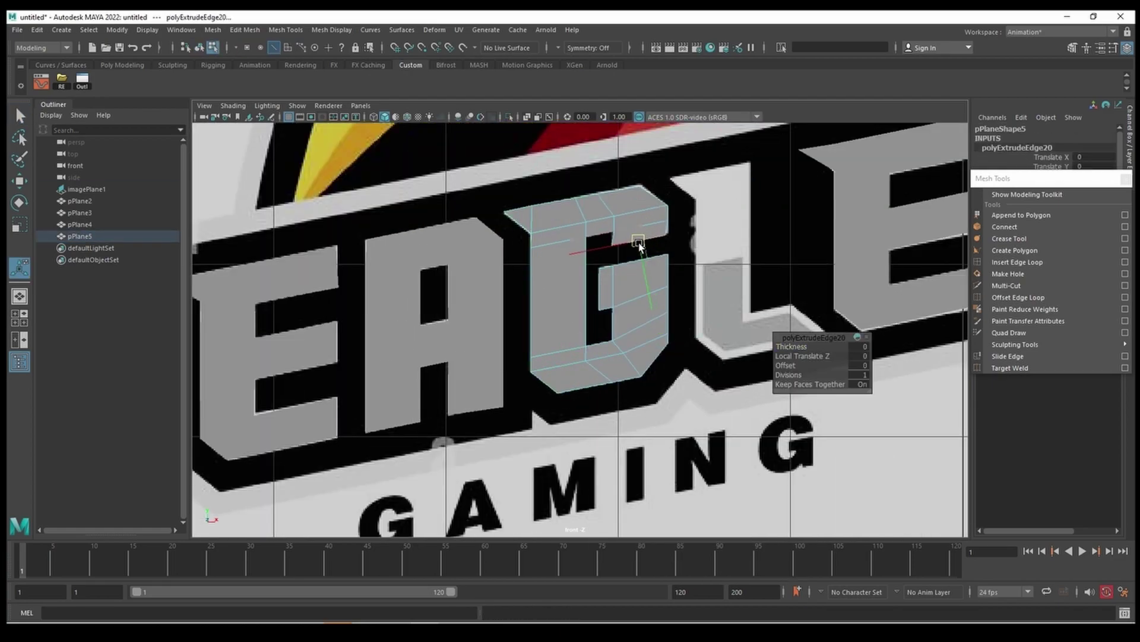
scroll(603, 287, "up", 5)
right_click(703, 268)
left_click(737, 271)
scroll(559, 354, "down", 5)
scroll(560, 354, "up", 1)
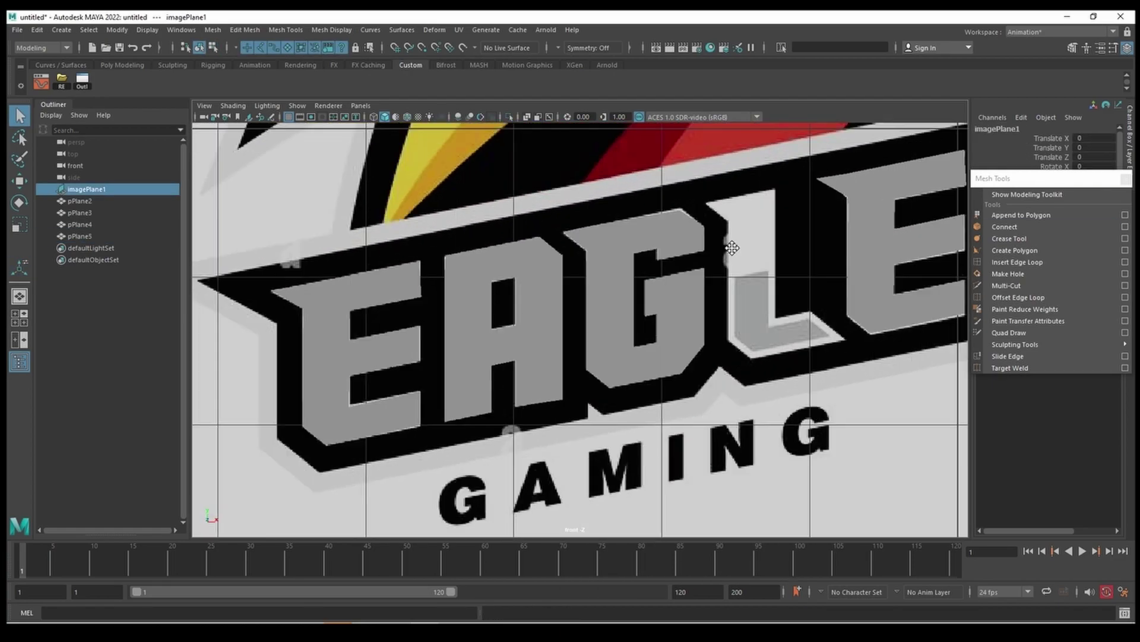
Place a new plane over the L and move its top vertices to the L's slanted top.
scroll(600, 355, "up", 2)
left_click(383, 333)
key("ctrl+d")
key("w")
left_click_drag(372, 312, 682, 258)
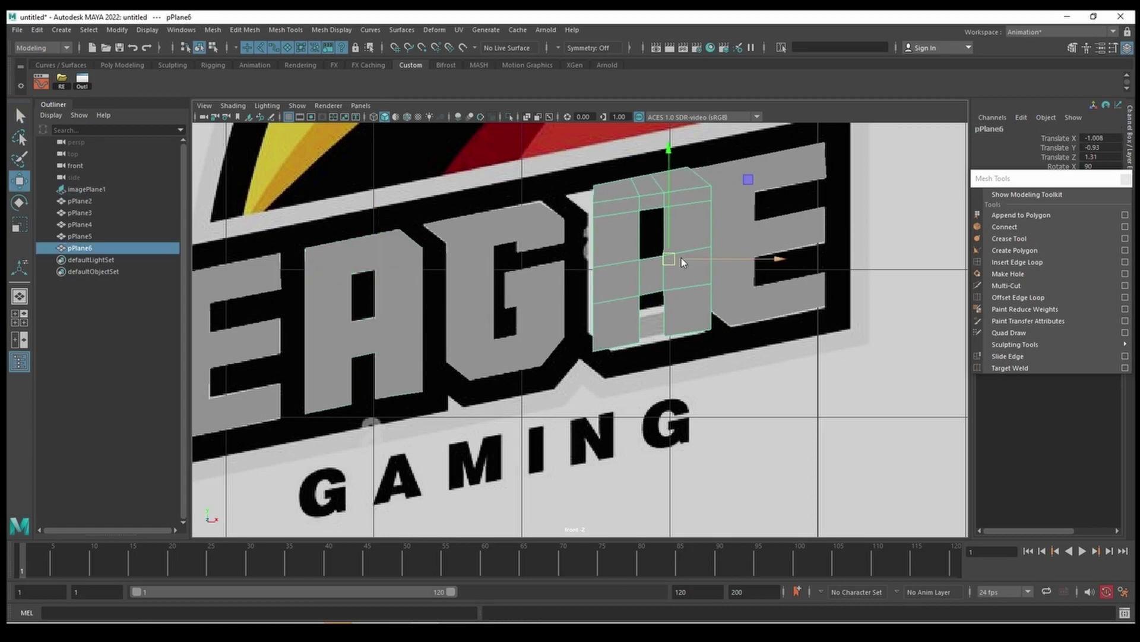
scroll(683, 235, "up", 3)
right_click_drag(601, 198, 563, 203)
scroll(563, 202, "down", 2)
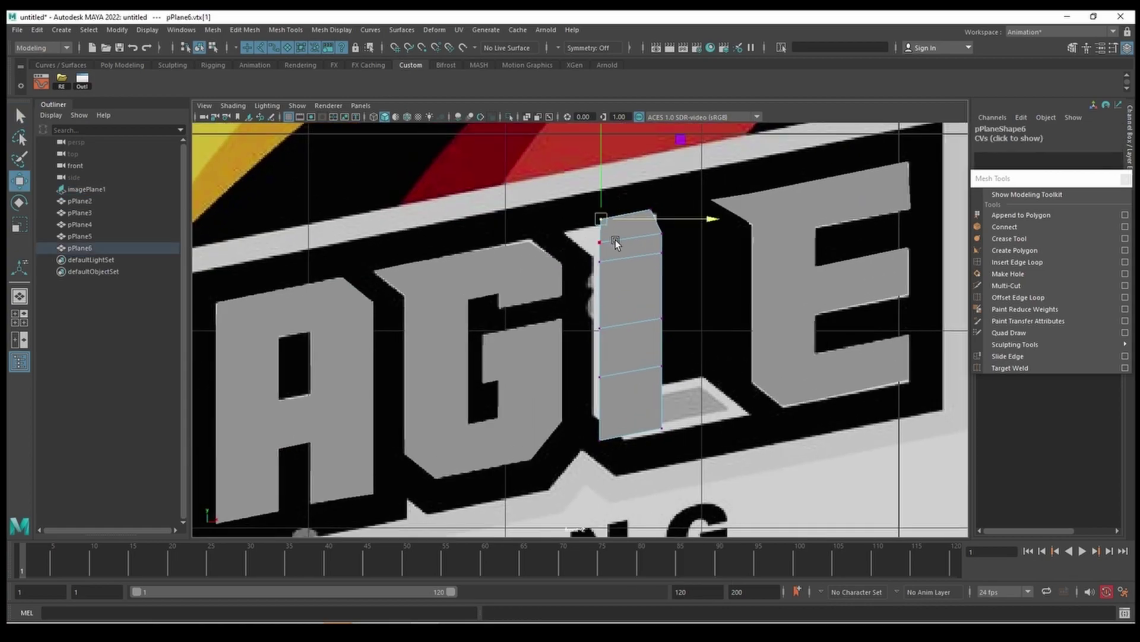
left_click_drag(611, 242, 647, 224)
left_click_drag(591, 247, 647, 229)
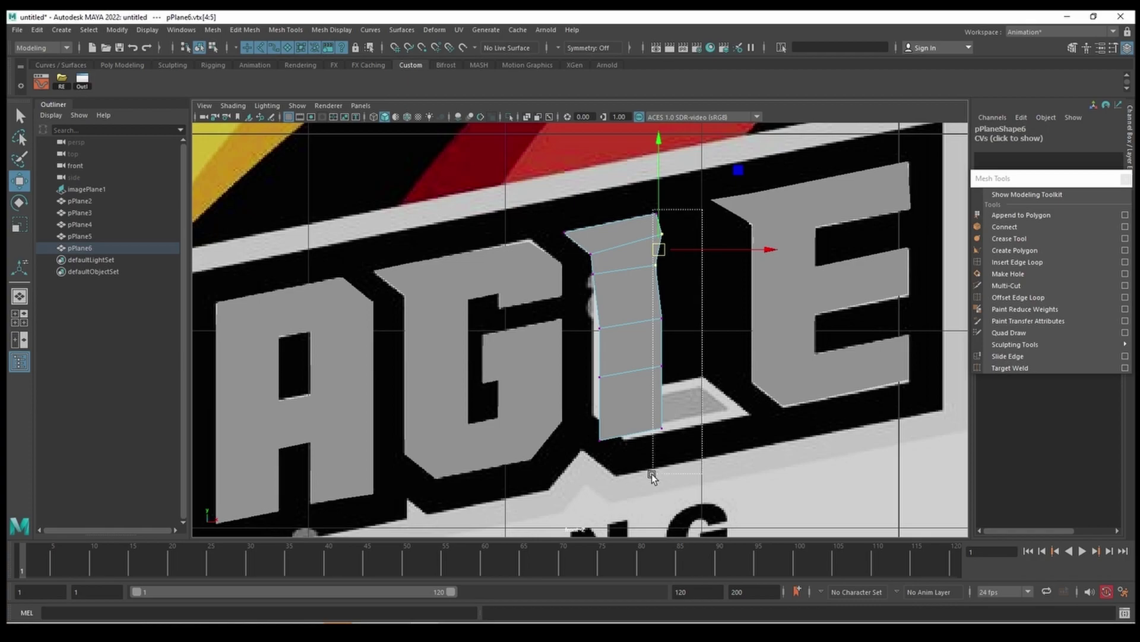
Straighten the L plane's left column of vertices and raise its bottom vertices to the base.
key("F8")
mouse_move(639, 284)
right_mouse_down()
mouse_move(599, 292)
mouse_move(608, 284)
right_mouse_up()
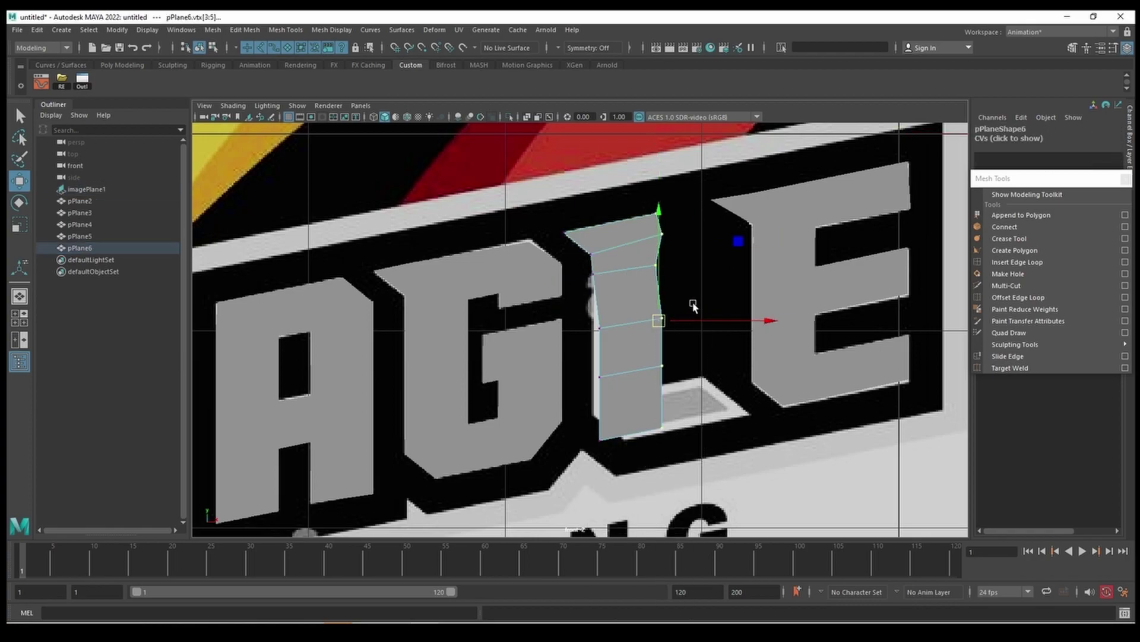
key("r")
left_click_drag(574, 250, 596, 446)
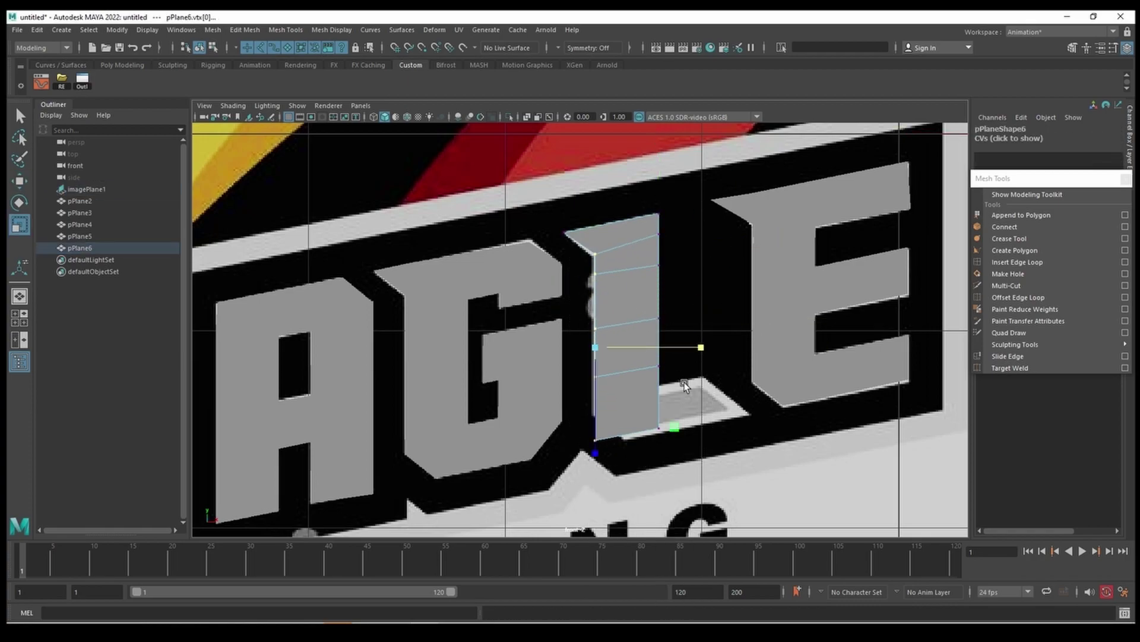
left_click_drag(683, 383, 586, 421)
key("w")
left_click_drag(627, 379, 630, 397)
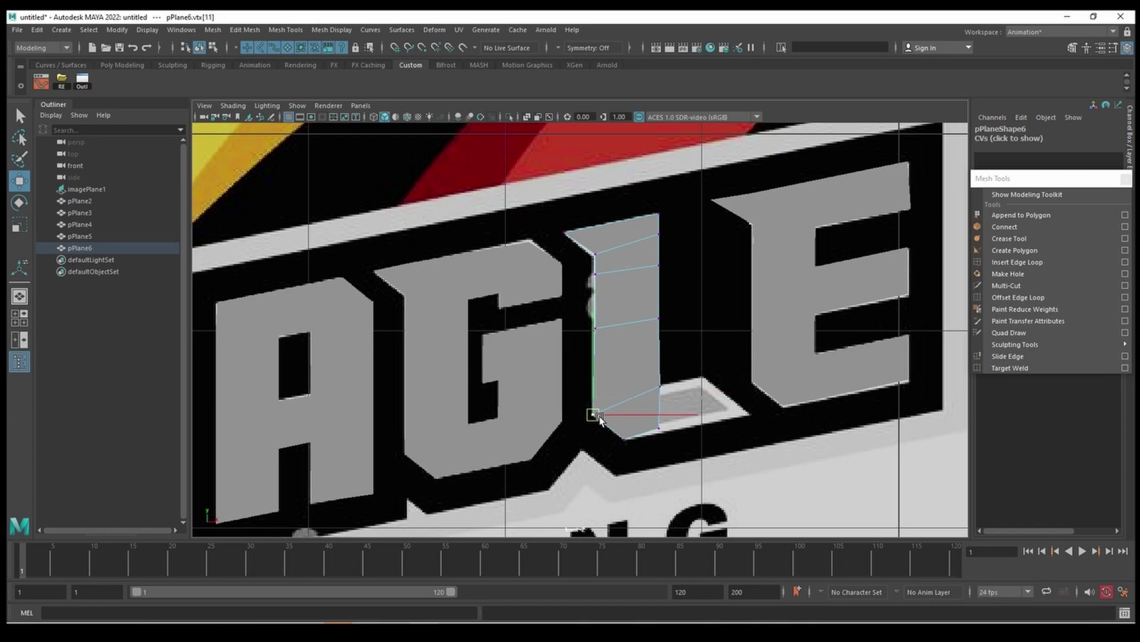
Extrude the L plane's bottom edge and stretch it along the L's foot.
left_click(629, 441)
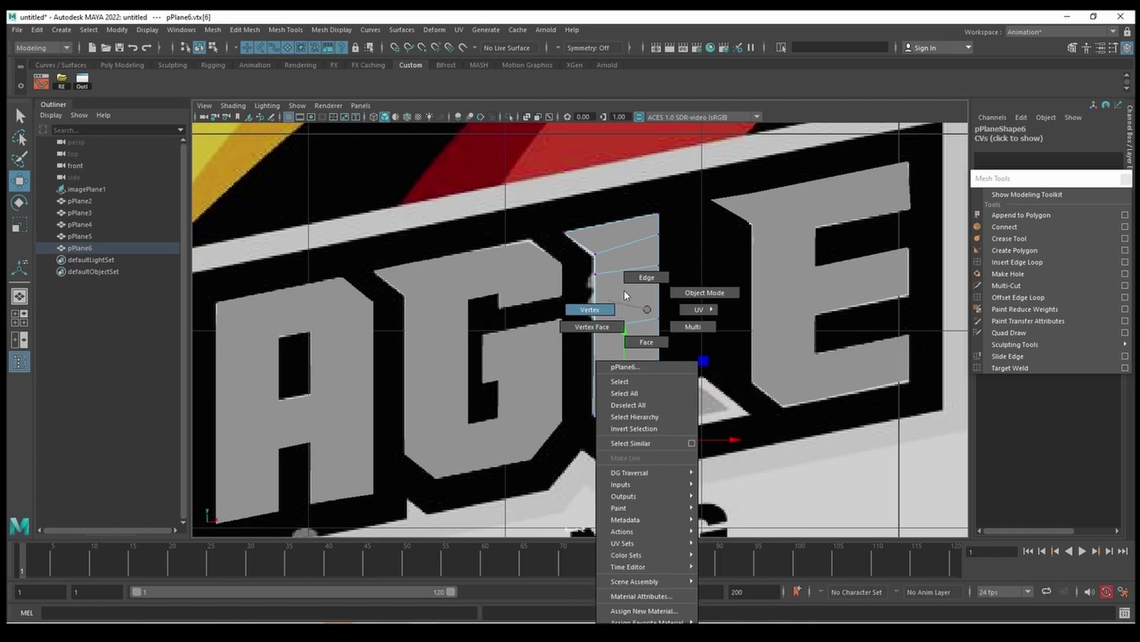
right_click_drag(635, 311, 639, 336, "shift")
left_click_drag(709, 400, 726, 417)
scroll(509, 407, "down", 4)
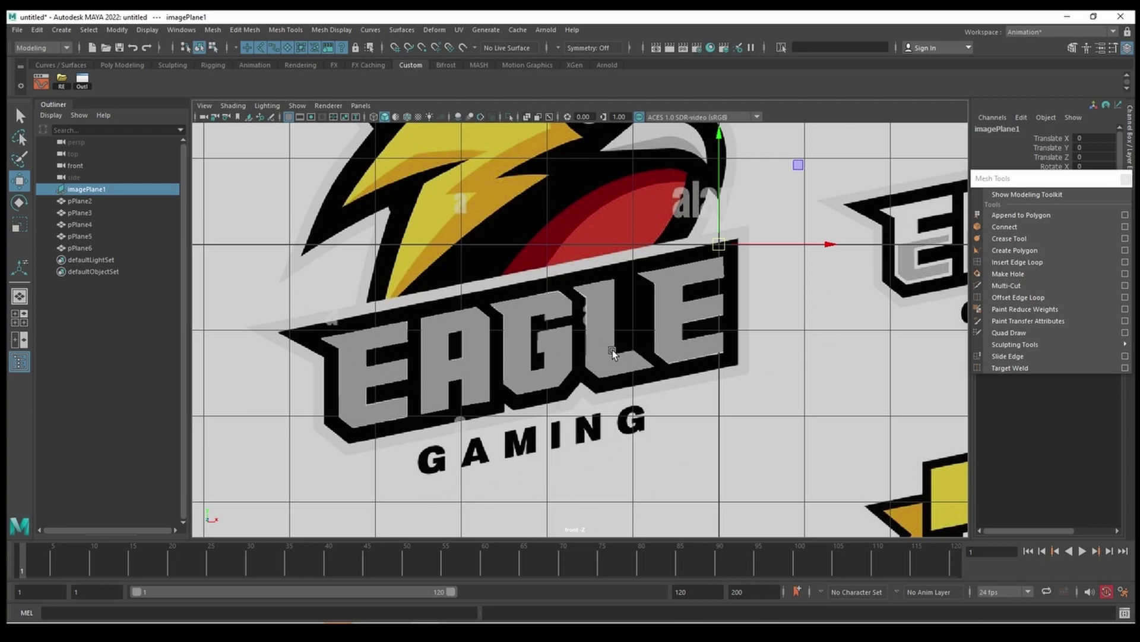
Switch to the perspective view and frame the reference image plane.
left_click(601, 335)
key("space")
key("space")
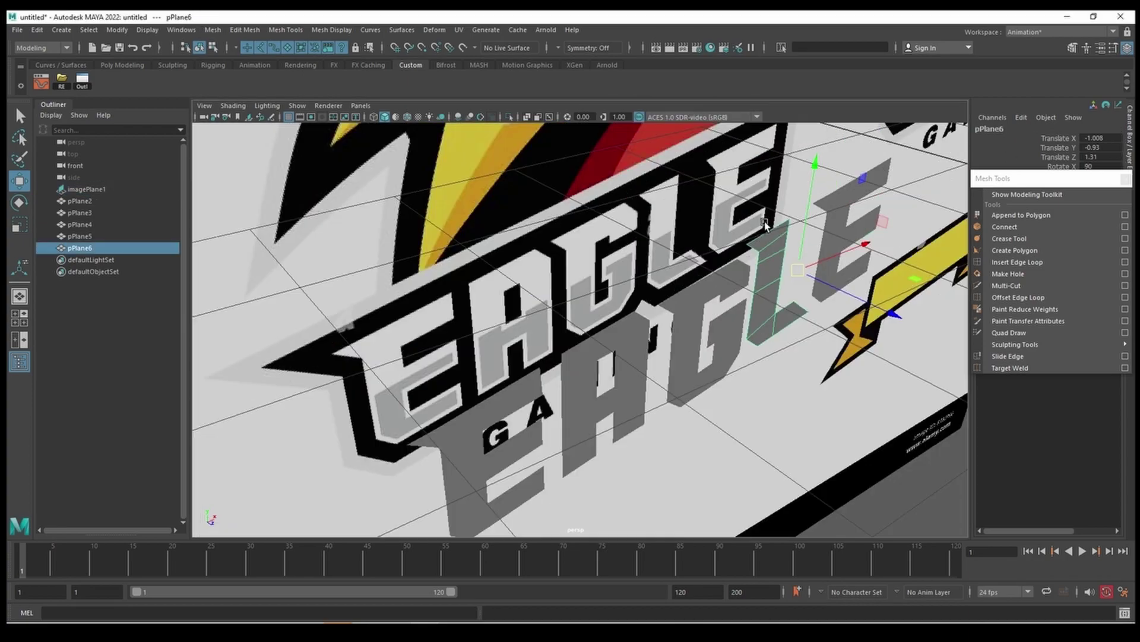
mouse_move(745, 336)
left_mouse_down("alt")
mouse_move(429, 364)
mouse_move(326, 350)
left_mouse_up("alt")
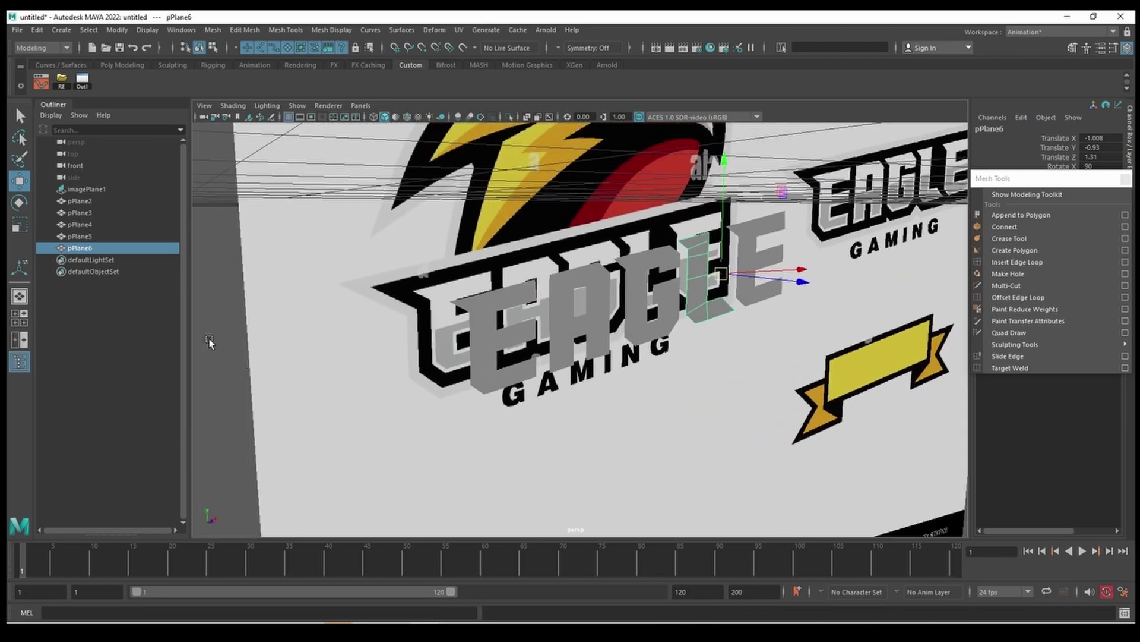
left_click(376, 326)
key("f")
left_click_drag(583, 306, 526, 236, "alt")
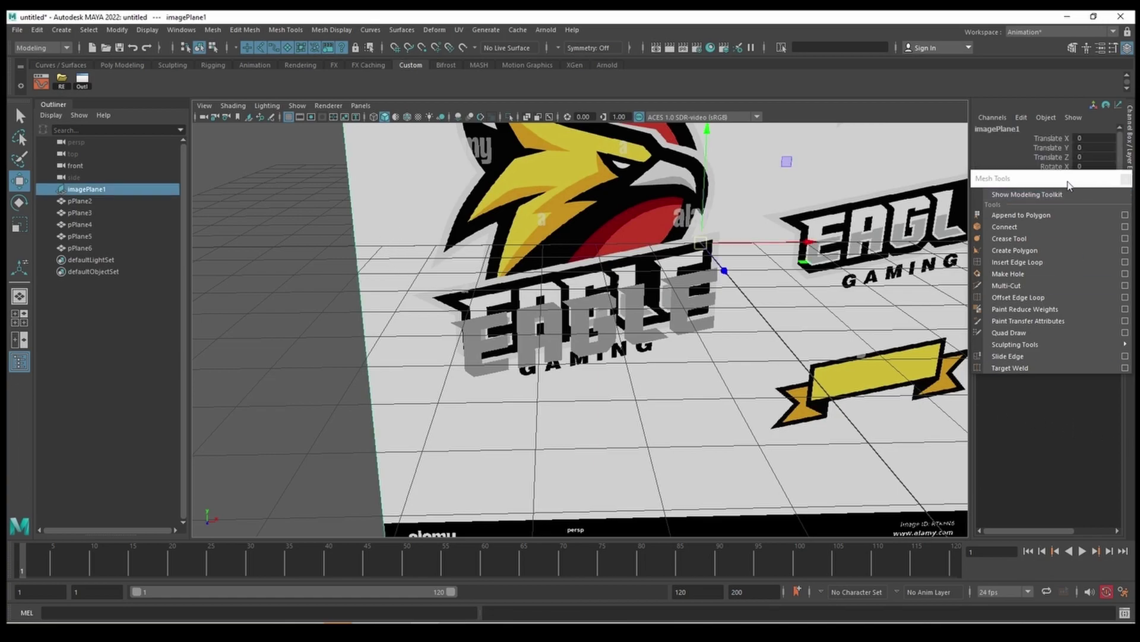
Close the floating mesh tools list, reselect the image plane, and create display layer layer1.
left_click_drag(1067, 185, 861, 183)
left_click(867, 183)
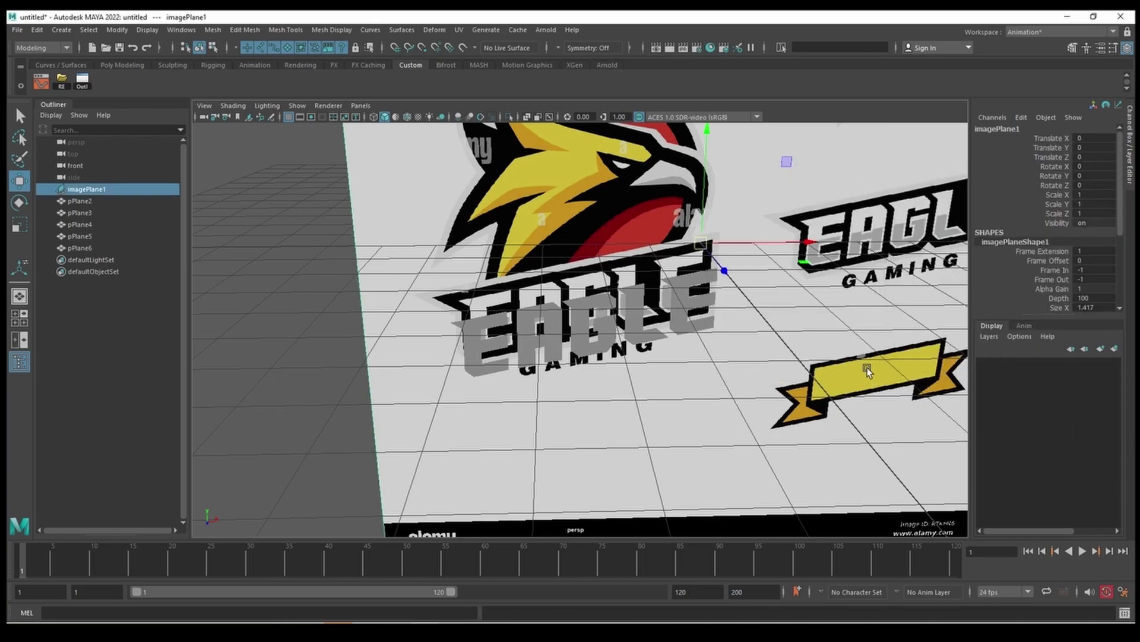
left_click_drag(680, 343, 614, 327, "alt")
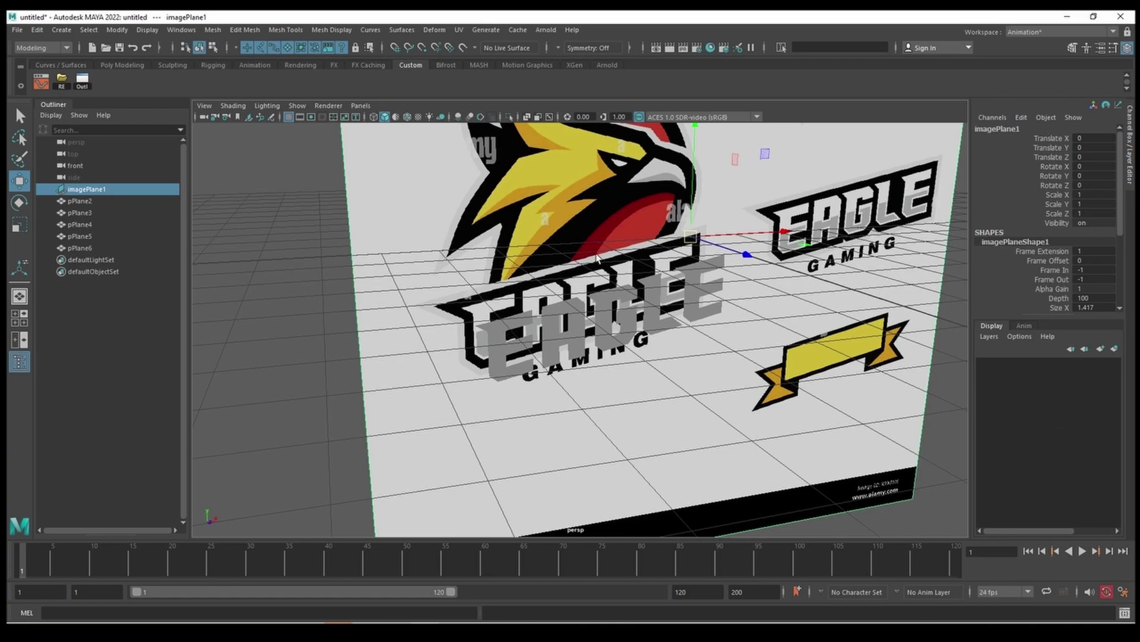
left_click(382, 236)
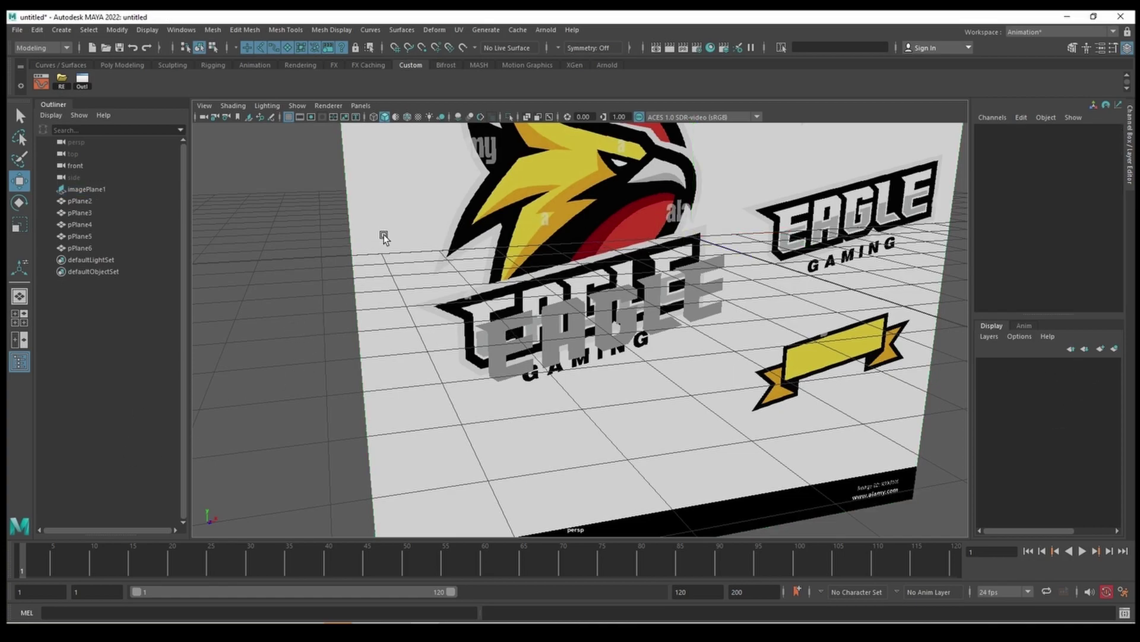
key("f")
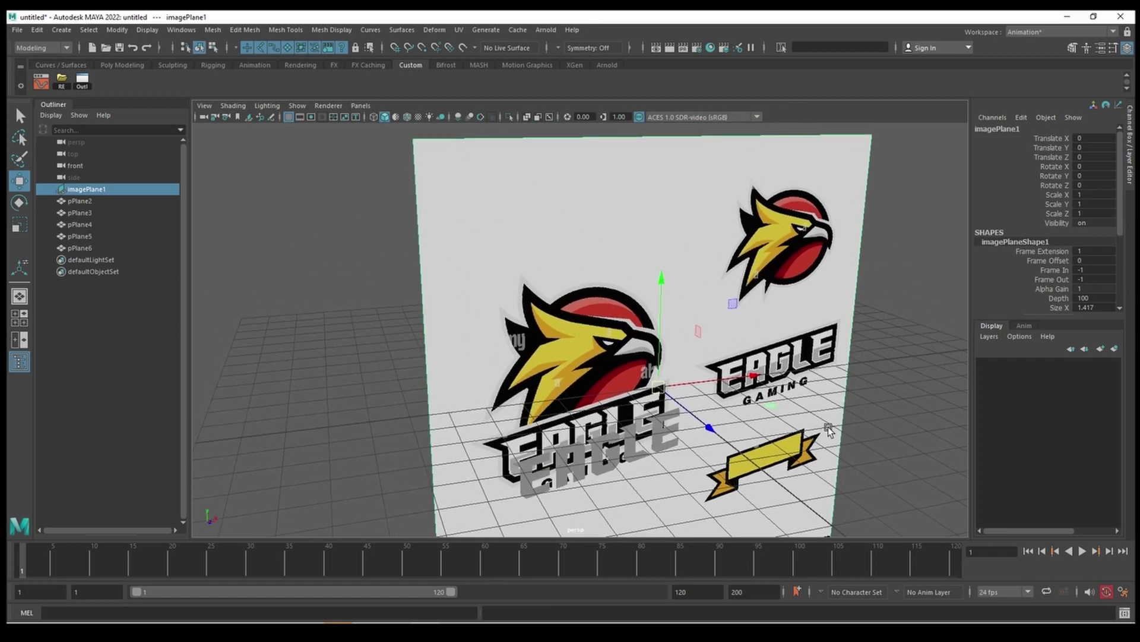
left_click_drag(735, 464, 535, 415, "alt")
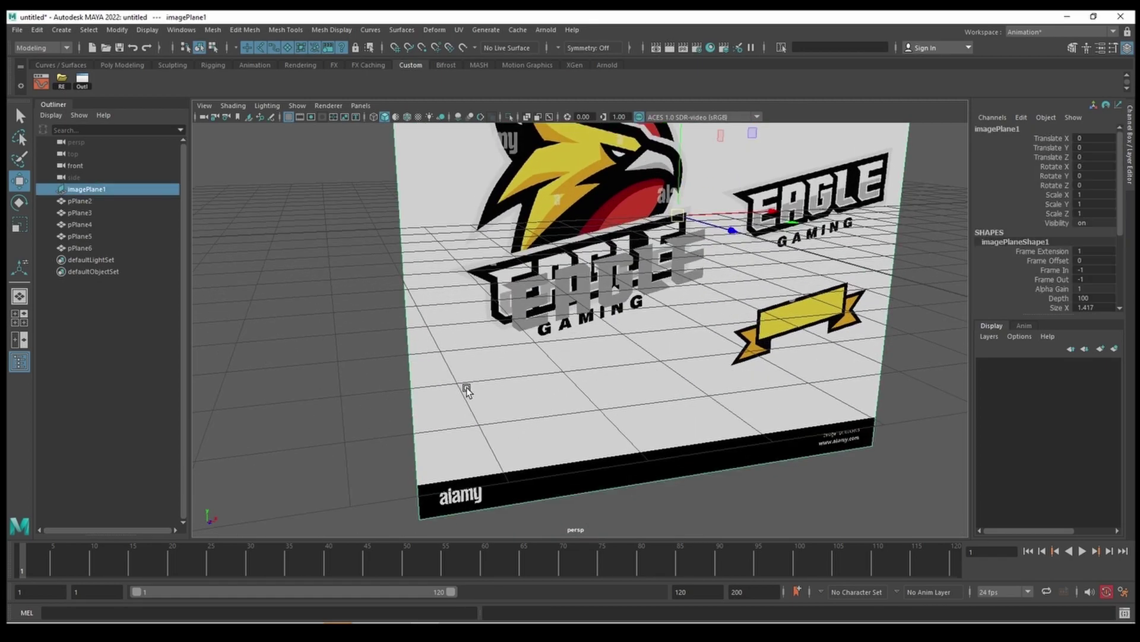
left_click(1115, 349)
Add imagePlane1 to layer1, turn the layer's visibility off, and clear the selection.
left_click(434, 389)
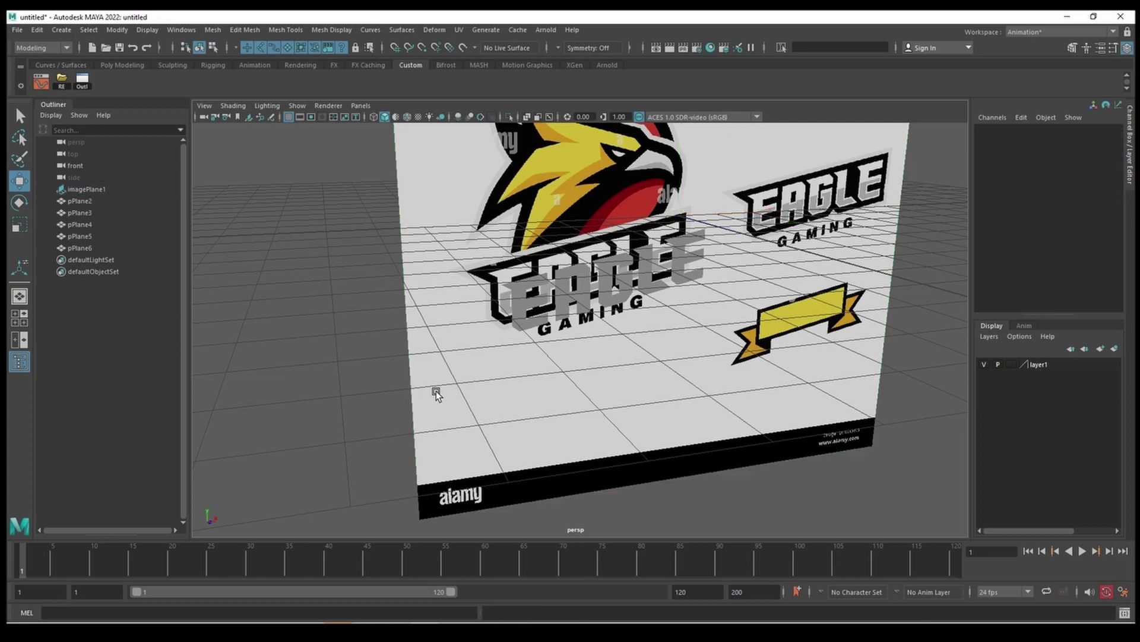
right_click(1039, 365)
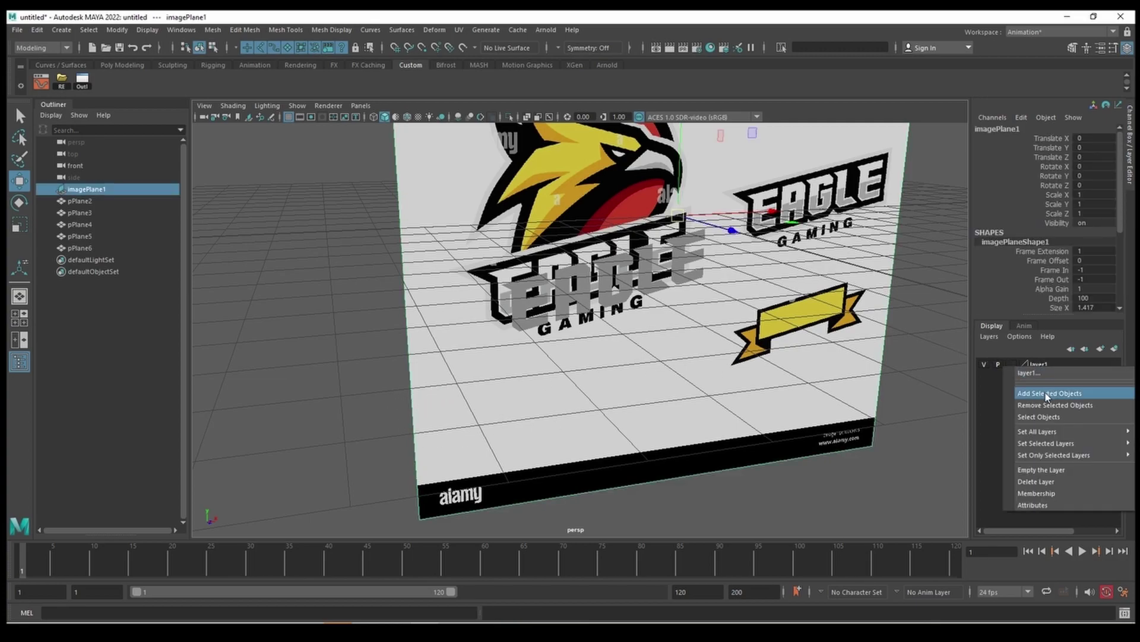
left_click(1046, 393)
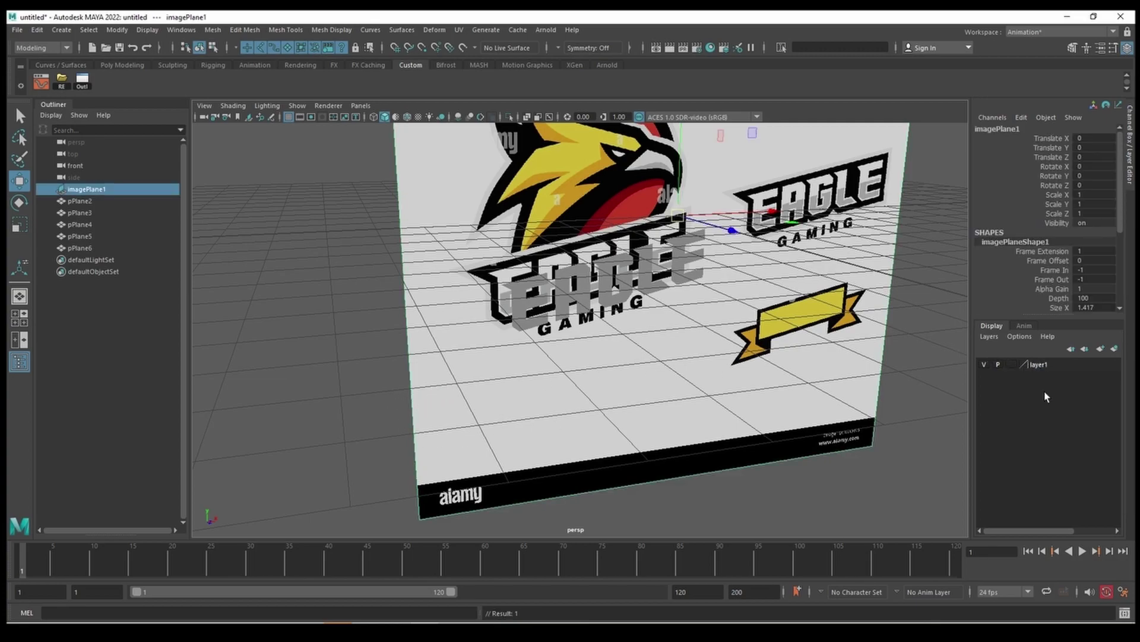
left_click(986, 367)
left_click(986, 366)
left_click(986, 366)
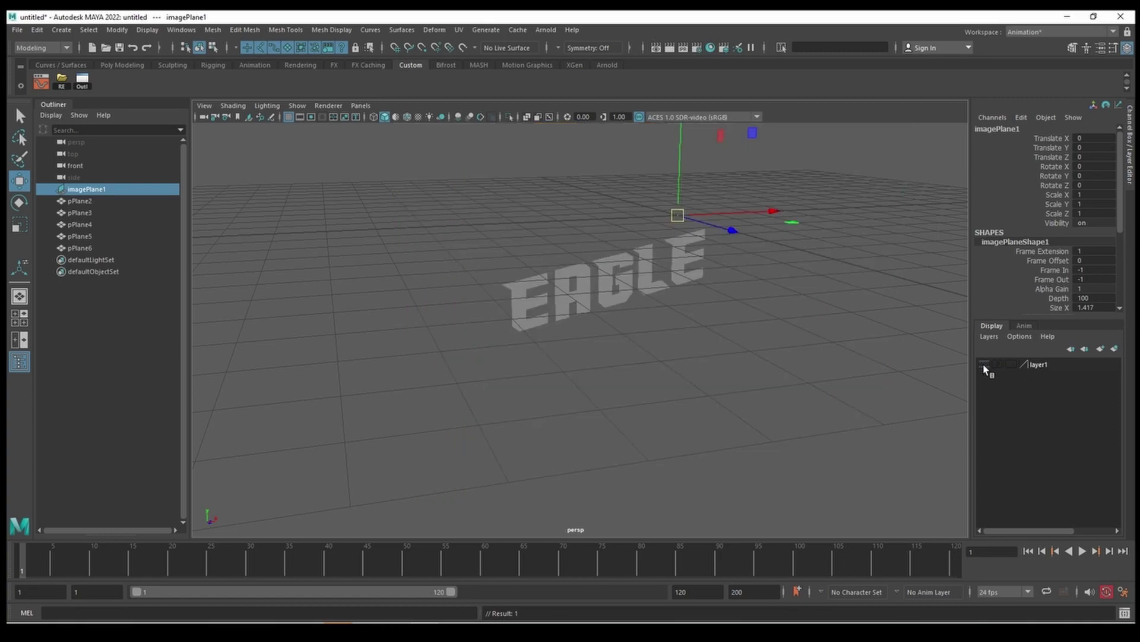
left_click(665, 409)
Select the E, A, G, L and E letter planes together and open the polygon marking menu.
mouse_move(584, 266)
left_mouse_down("alt")
mouse_move(592, 327)
mouse_move(701, 317)
mouse_move(531, 332)
mouse_move(485, 319)
mouse_move(486, 428)
mouse_move(573, 419)
mouse_move(573, 429)
mouse_move(590, 342)
mouse_move(662, 337)
left_mouse_up("alt")
left_click_drag(747, 249, 667, 364)
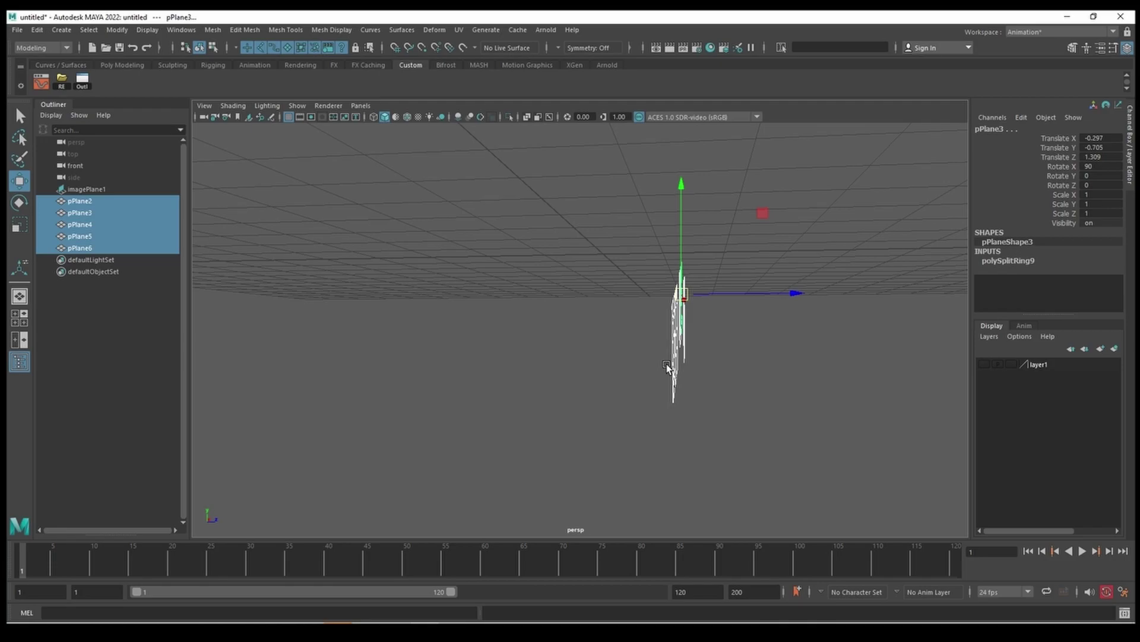
left_click_drag(743, 318, 826, 237, "alt")
key("r")
left_click(659, 453)
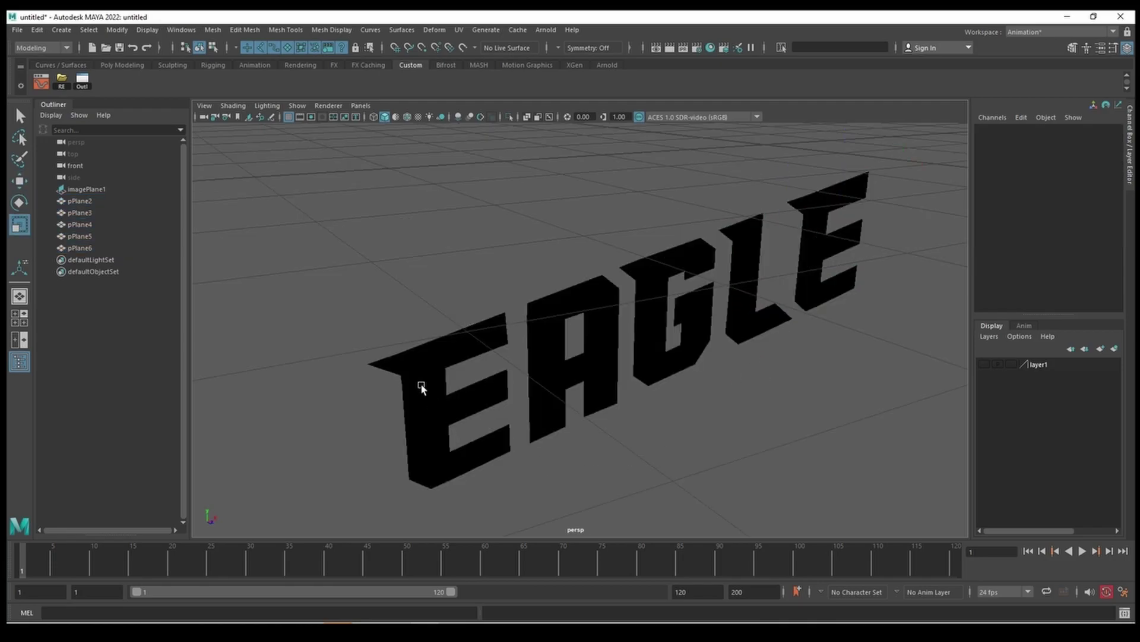
left_click(434, 410)
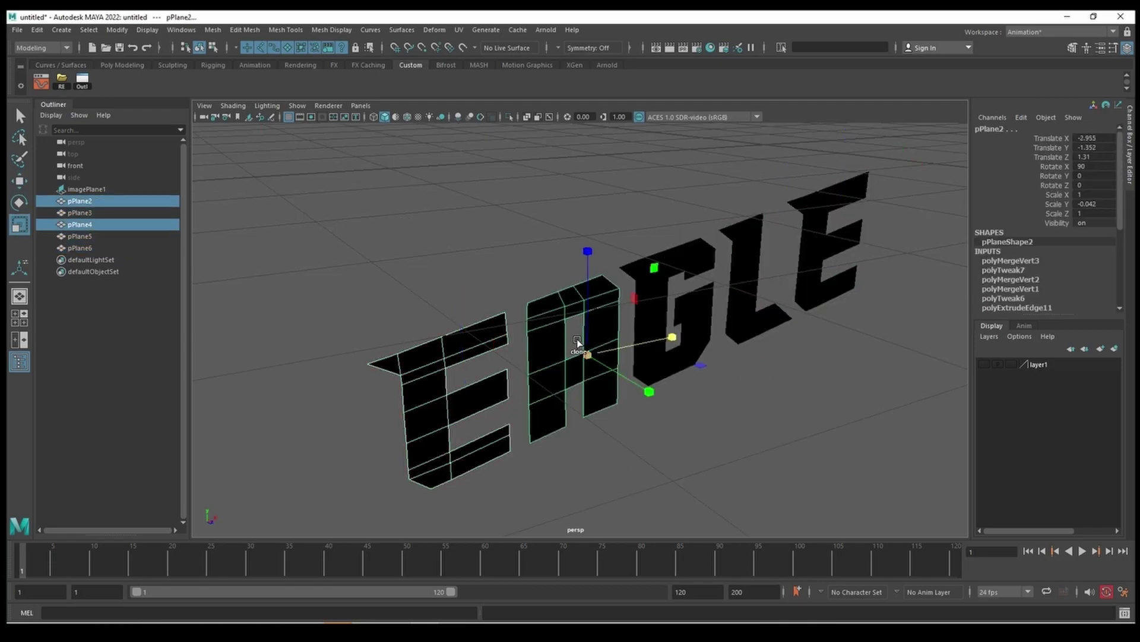
left_click(664, 301, "shift")
left_click(736, 271, "shift")
left_click(823, 239, "shift")
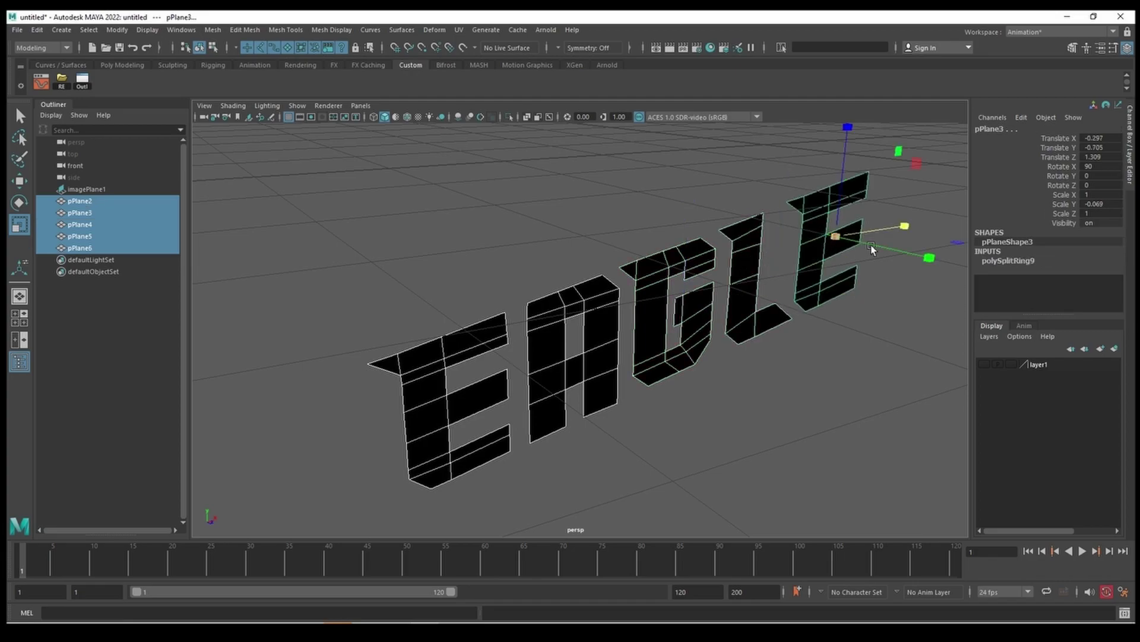
right_click(808, 262)
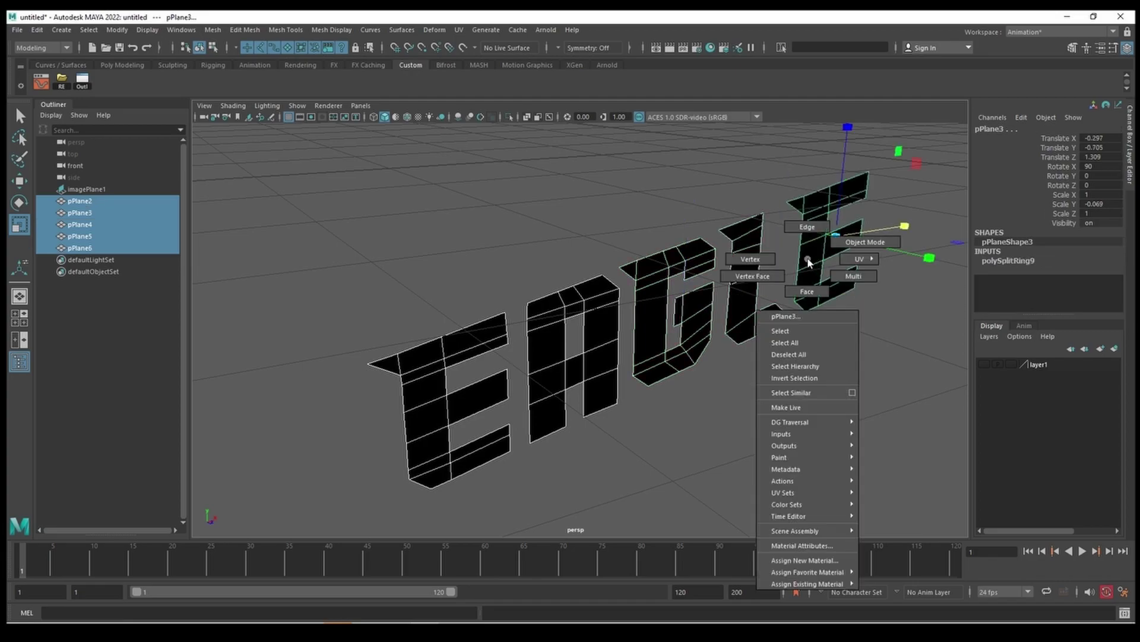
right_click(808, 261, "shift")
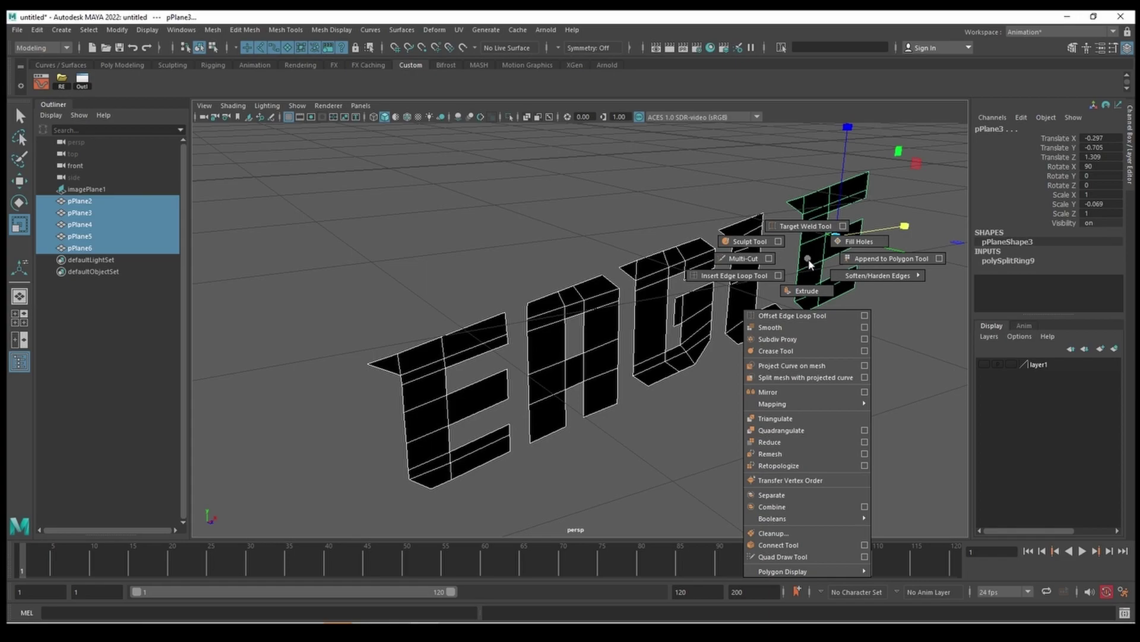
Extrude all five letter planes to a depth of about 0.275, then deselect.
left_click(817, 291)
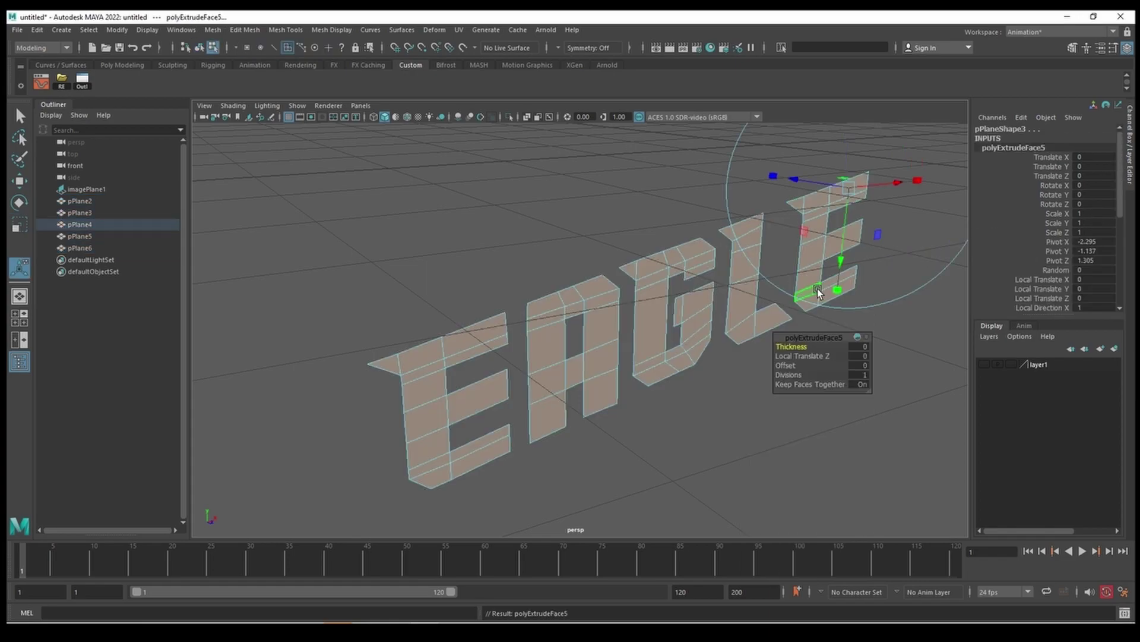
mouse_move(758, 468)
middle_mouse_down("alt")
mouse_move(770, 459)
mouse_move(700, 469)
middle_mouse_up("alt")
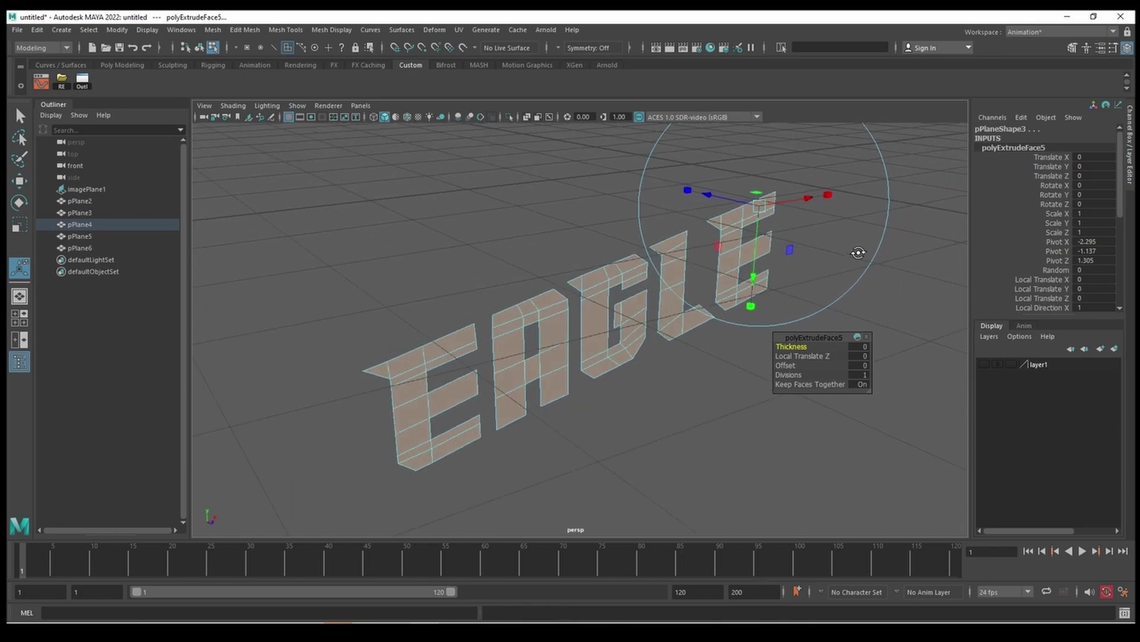
left_click_drag(820, 243, 873, 266, "alt")
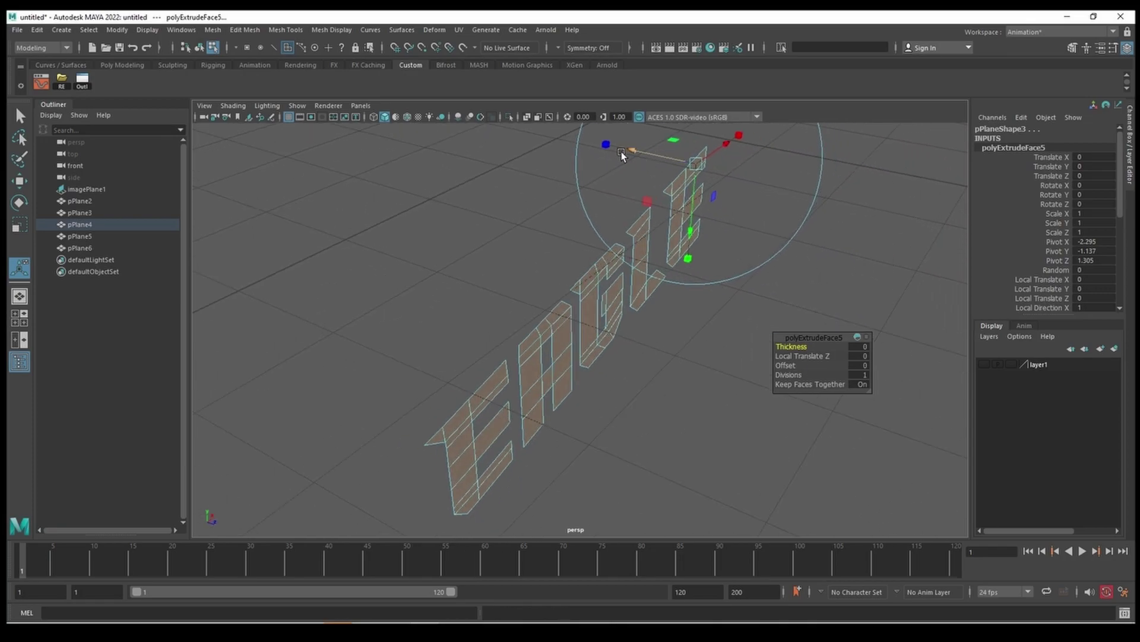
mouse_move(697, 207)
left_mouse_down()
mouse_move(646, 156)
mouse_move(654, 166)
left_mouse_up()
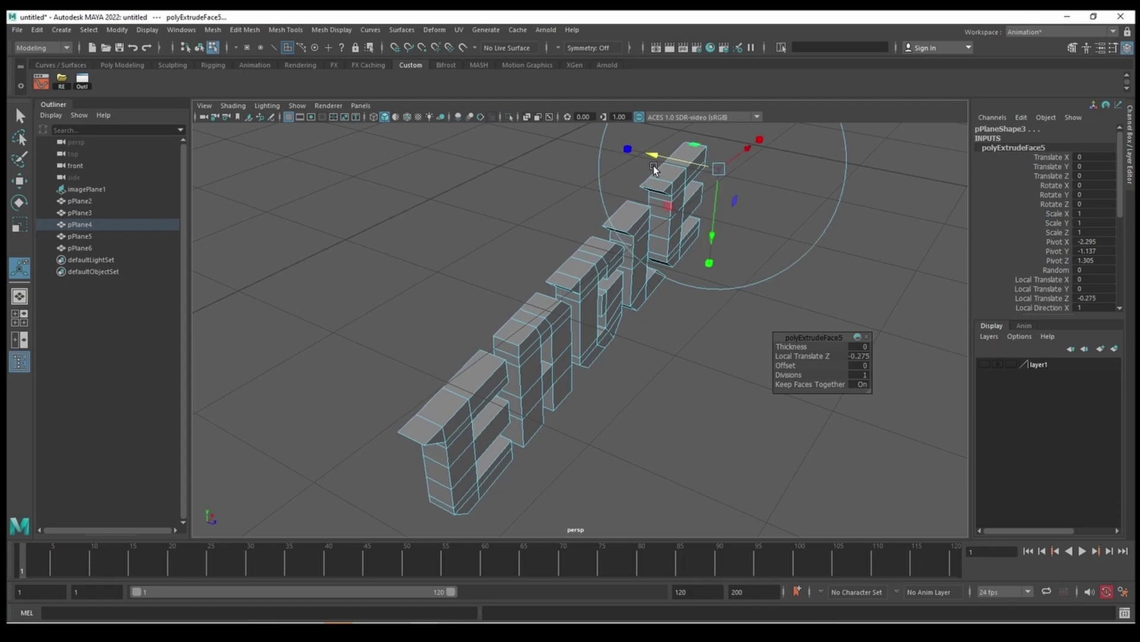
left_click(661, 408)
mouse_move(626, 448)
left_mouse_down("alt")
mouse_move(687, 374)
mouse_move(761, 377)
mouse_move(538, 389)
left_mouse_up("alt")
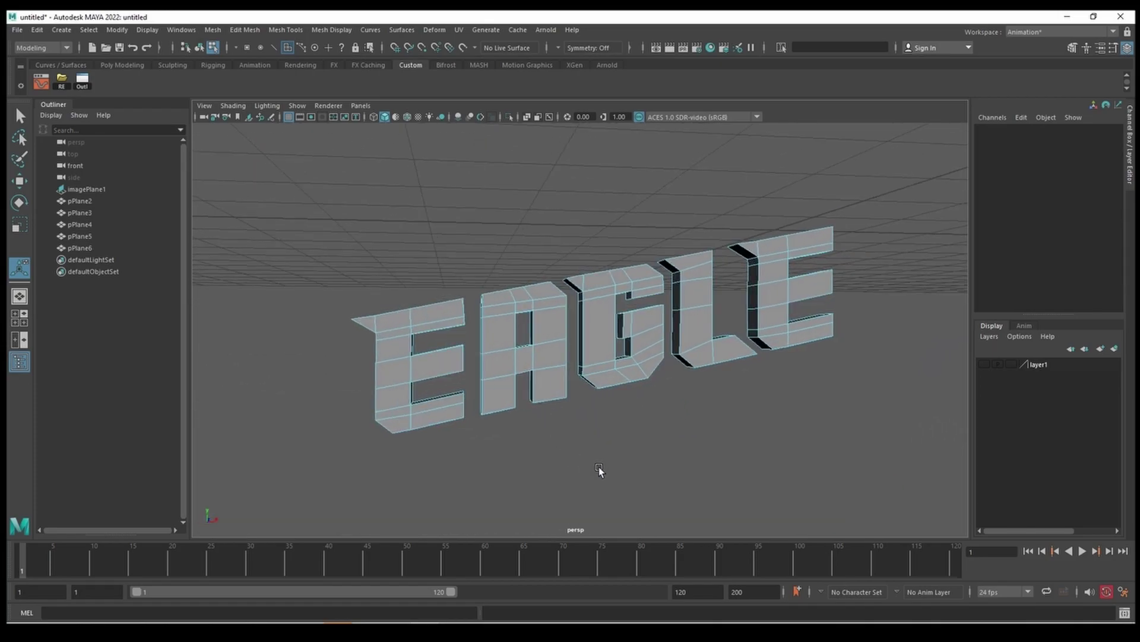
In object mode, select all five letters and preview them smoothed with key 3.
right_click_drag(553, 333, 611, 293)
mouse_move(647, 390)
left_mouse_down("alt")
mouse_move(720, 438)
mouse_move(850, 427)
mouse_move(855, 437)
mouse_move(507, 458)
mouse_move(667, 448)
mouse_move(607, 462)
mouse_move(692, 425)
mouse_move(539, 355)
left_mouse_up("alt")
scroll(689, 454, "up", 2)
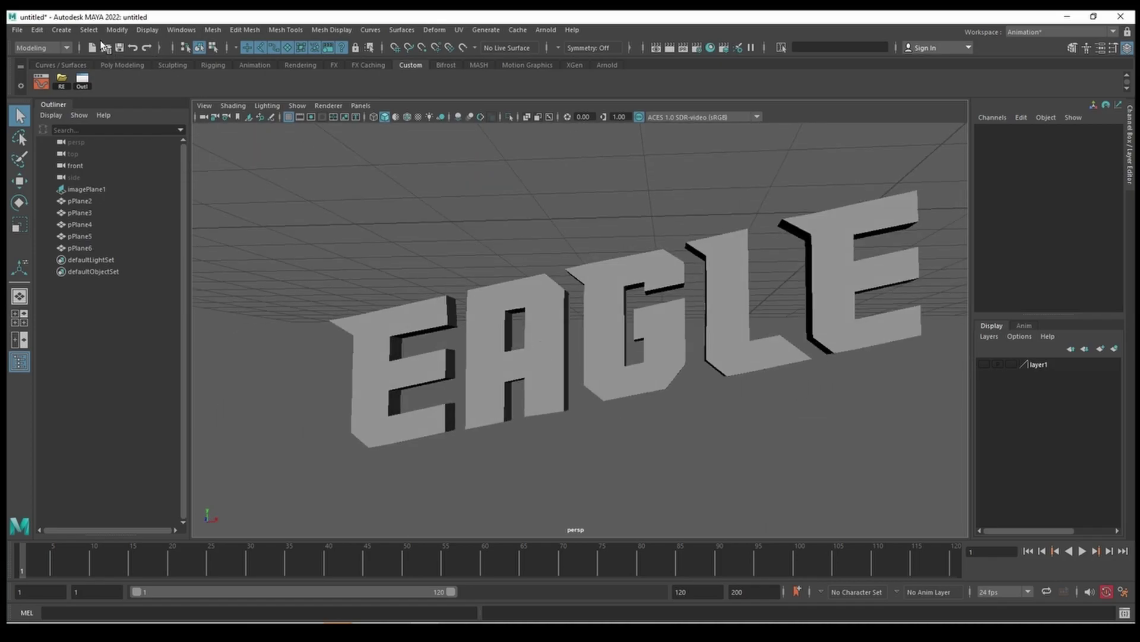
left_click(61, 33)
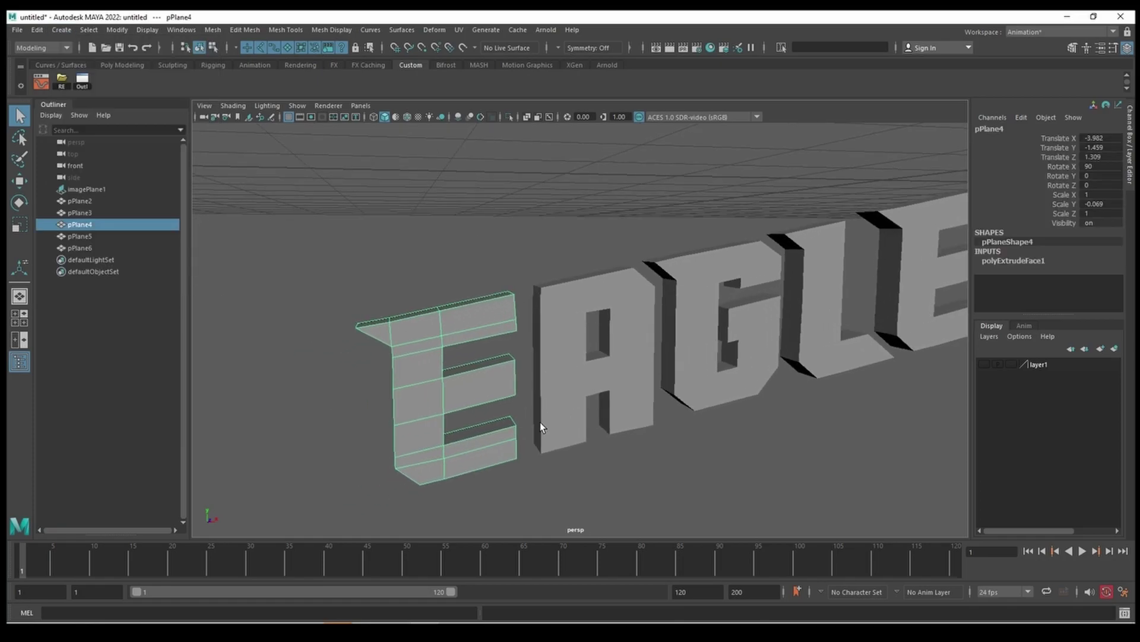
mouse_move(540, 422)
left_mouse_down("alt")
mouse_move(606, 440)
mouse_move(590, 336)
left_mouse_up("alt")
left_click(591, 336, "shift")
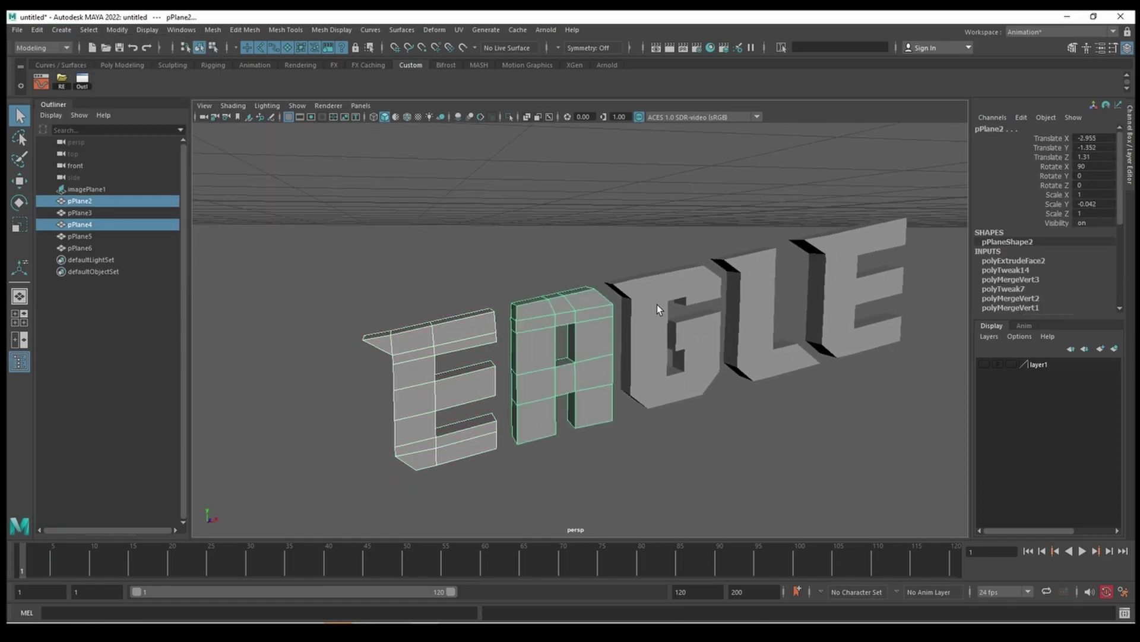
left_click(657, 304, "shift")
left_click(784, 279, "shift")
left_click(855, 321, "shift")
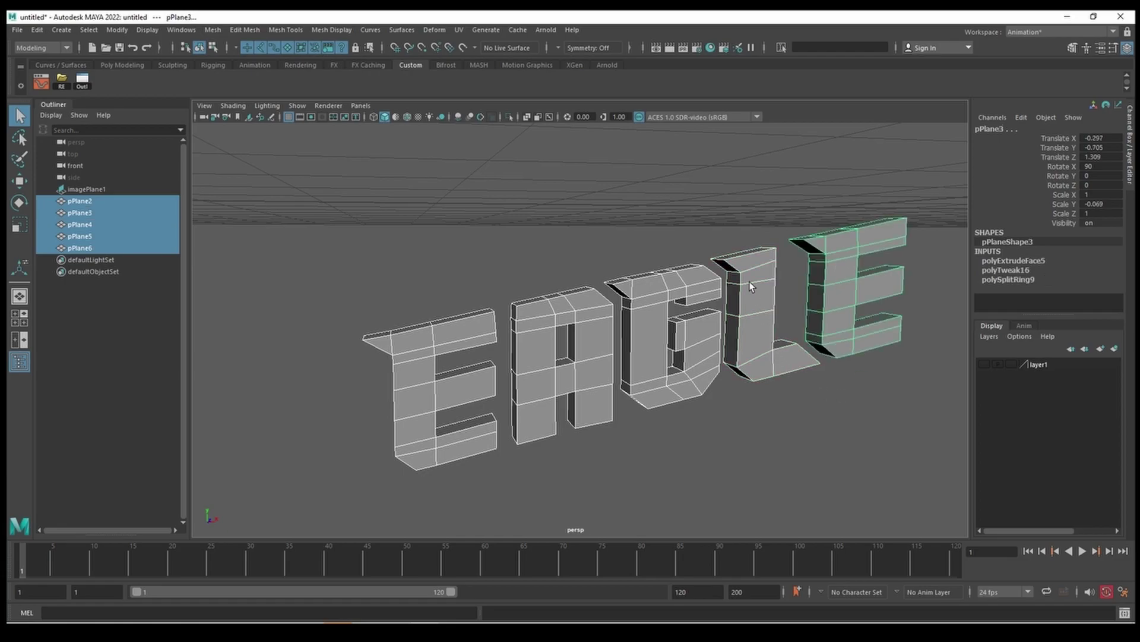
key("3")
Reselect all five letters and return them to blocky display with key 1.
left_click(719, 448)
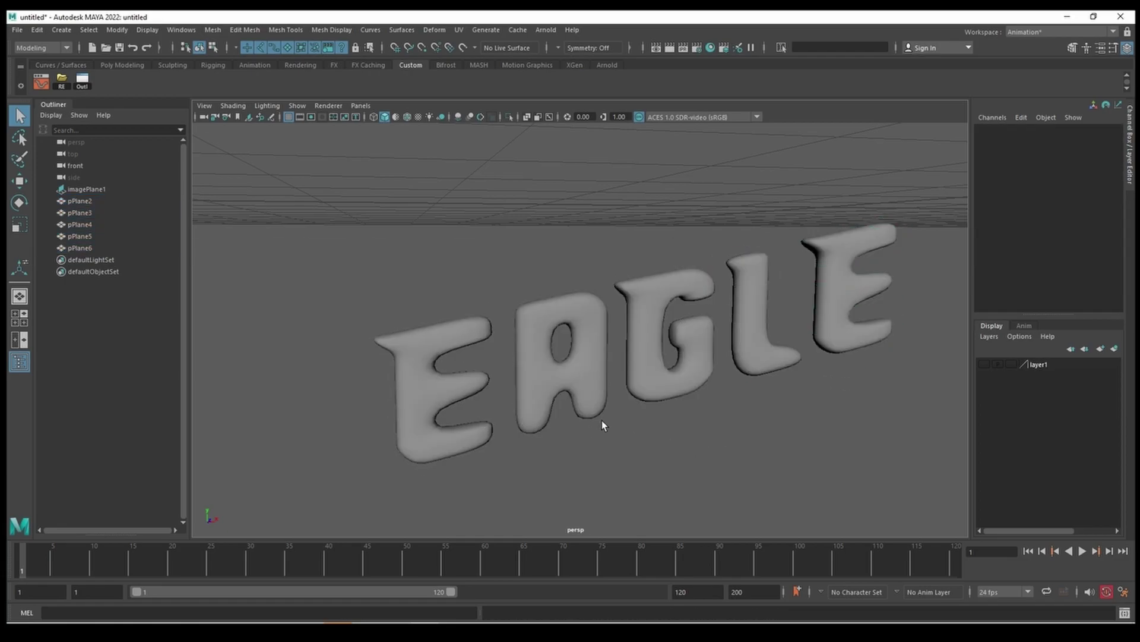
mouse_move(601, 425)
left_mouse_down("alt")
mouse_move(764, 400)
mouse_move(624, 415)
mouse_move(581, 403)
mouse_move(674, 444)
left_mouse_up("alt")
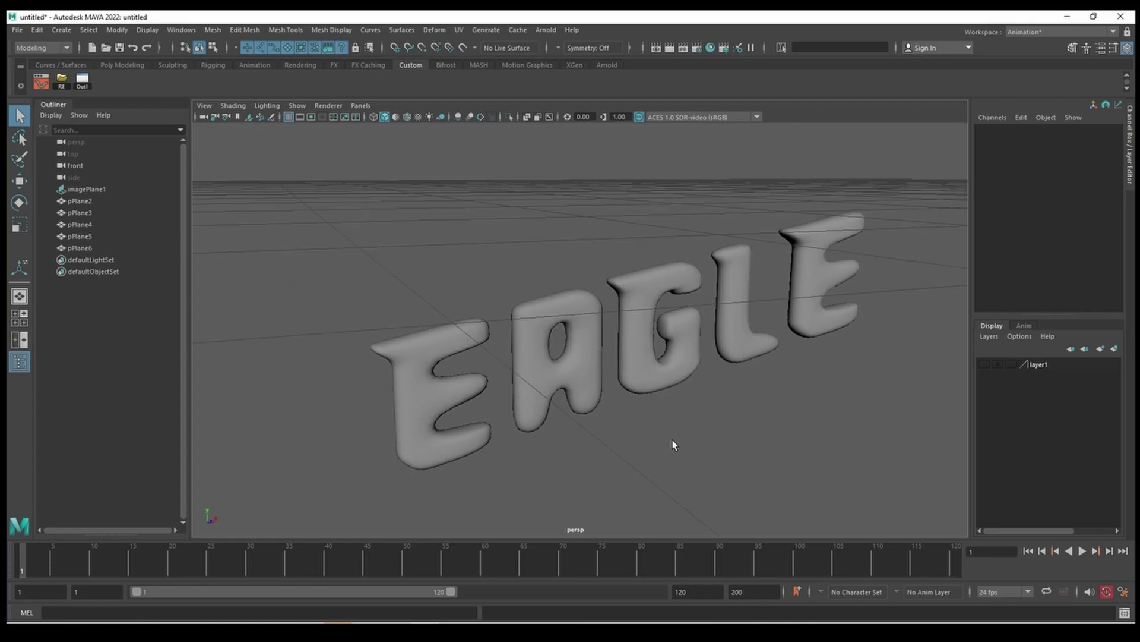
left_click_drag(310, 279, 883, 390)
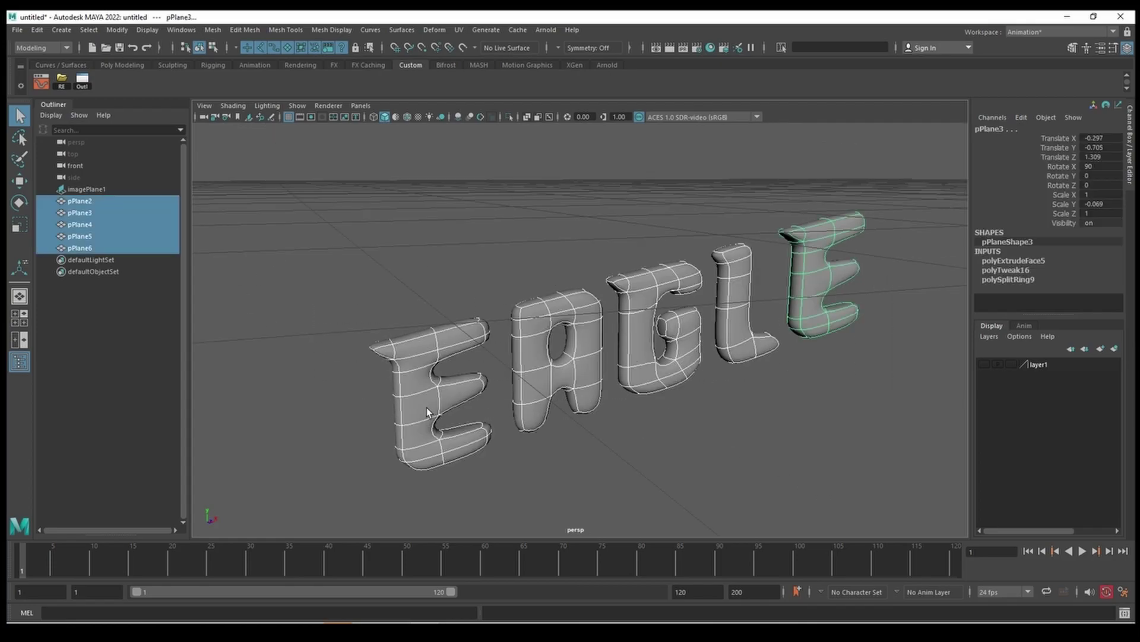
key("1")
scroll(433, 404, "up", 2)
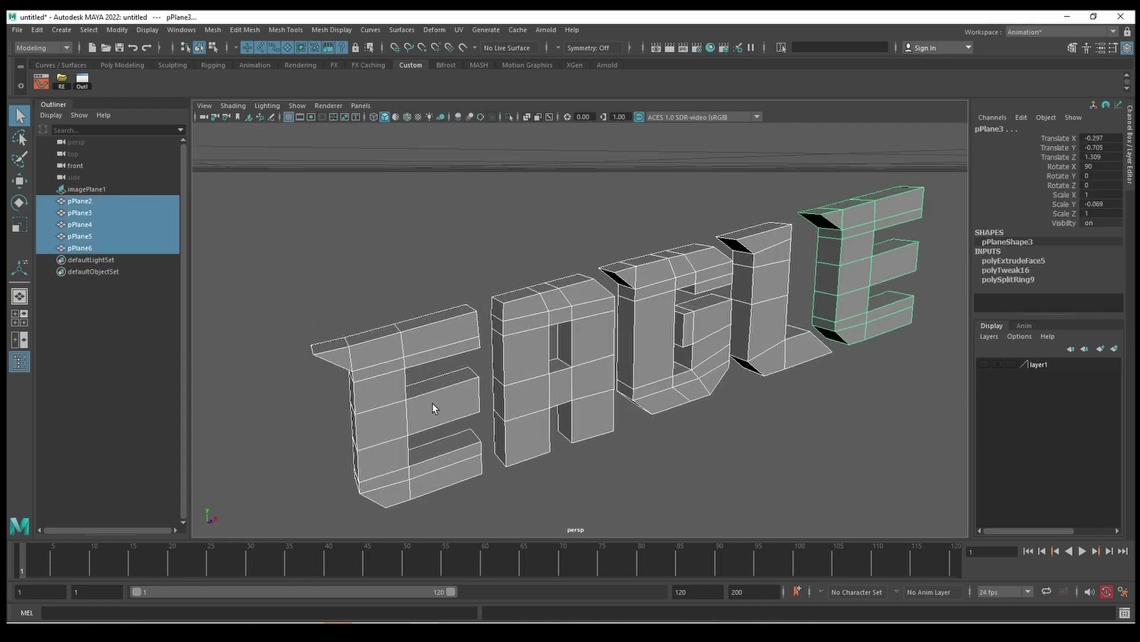
scroll(530, 344, "up", 4)
scroll(488, 359, "up", 4)
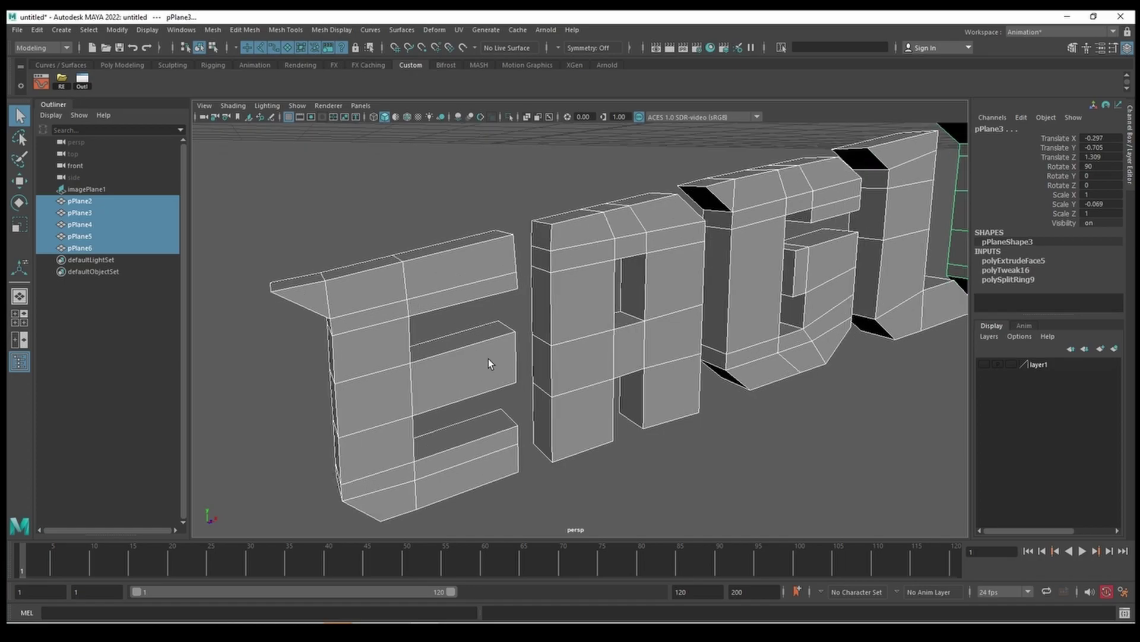
mouse_move(488, 358)
left_mouse_down("alt")
mouse_move(571, 333)
mouse_move(480, 279)
left_mouse_up("alt")
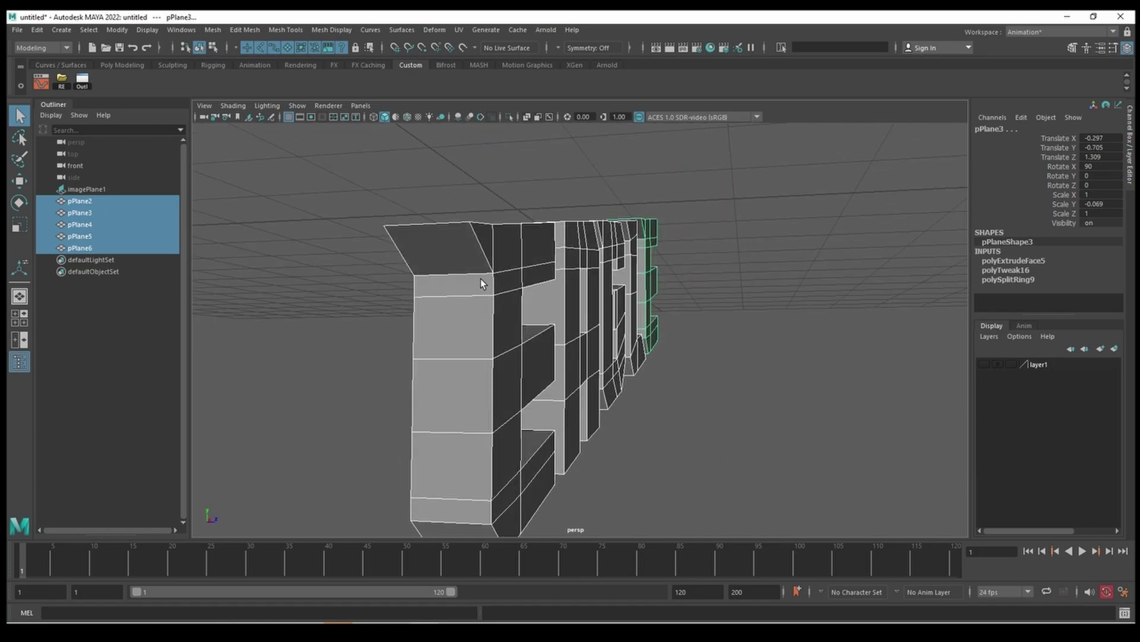
left_click_drag(488, 540, 401, 382, "alt")
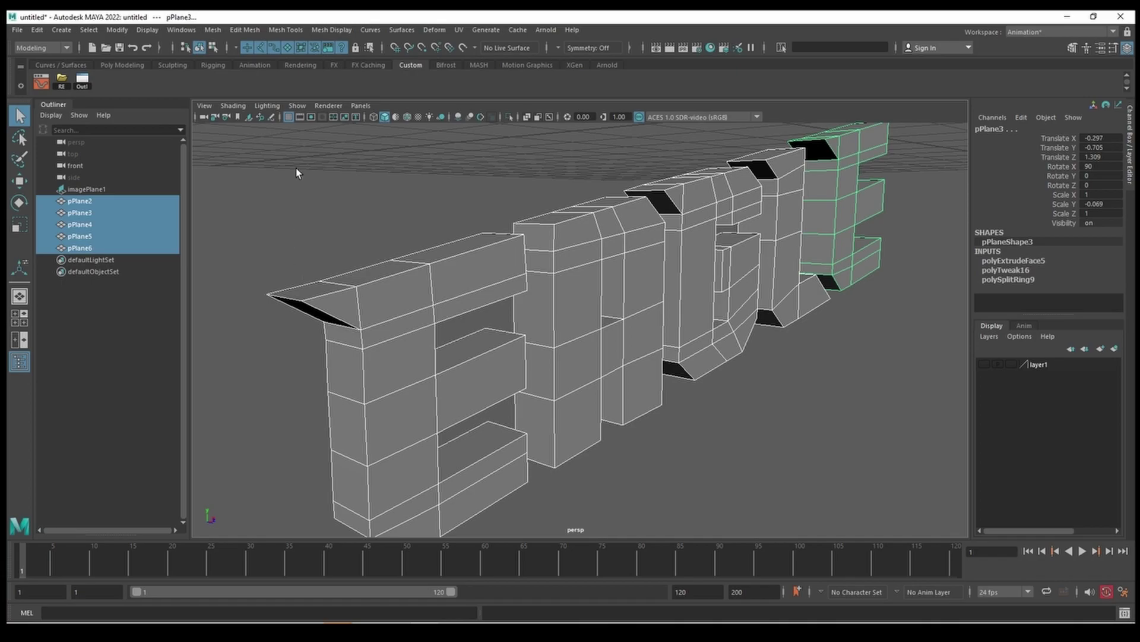
scroll(525, 247, "down", 3)
left_click_drag(525, 247, 559, 360, "alt")
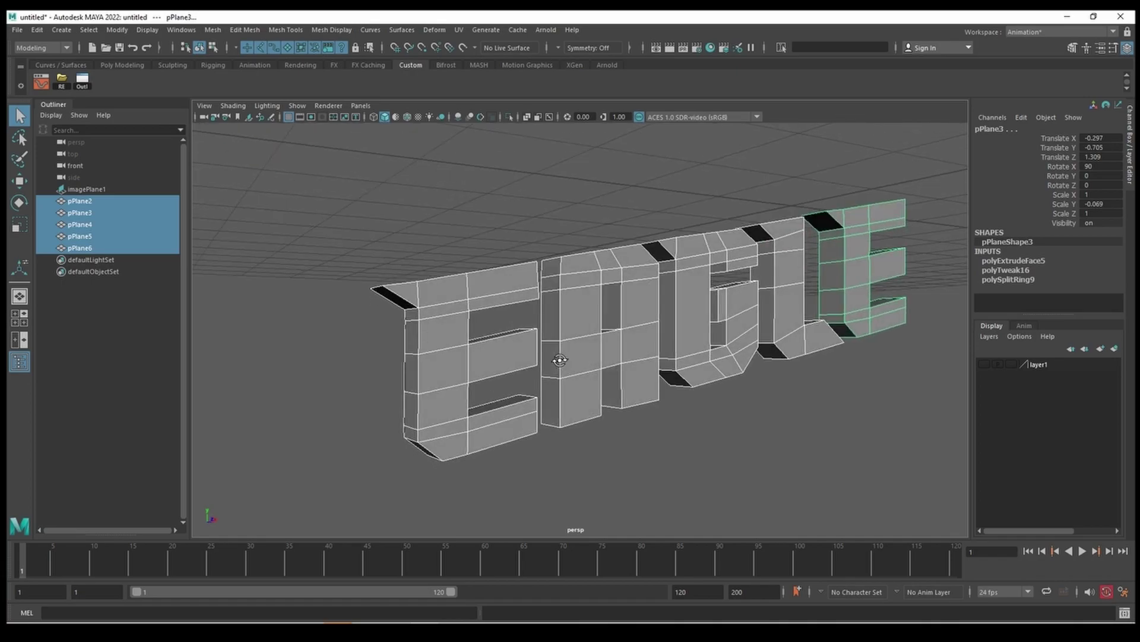
Tear off the Mesh Tools menu as a floating panel and choose Insert Edge Loop.
left_click(249, 30)
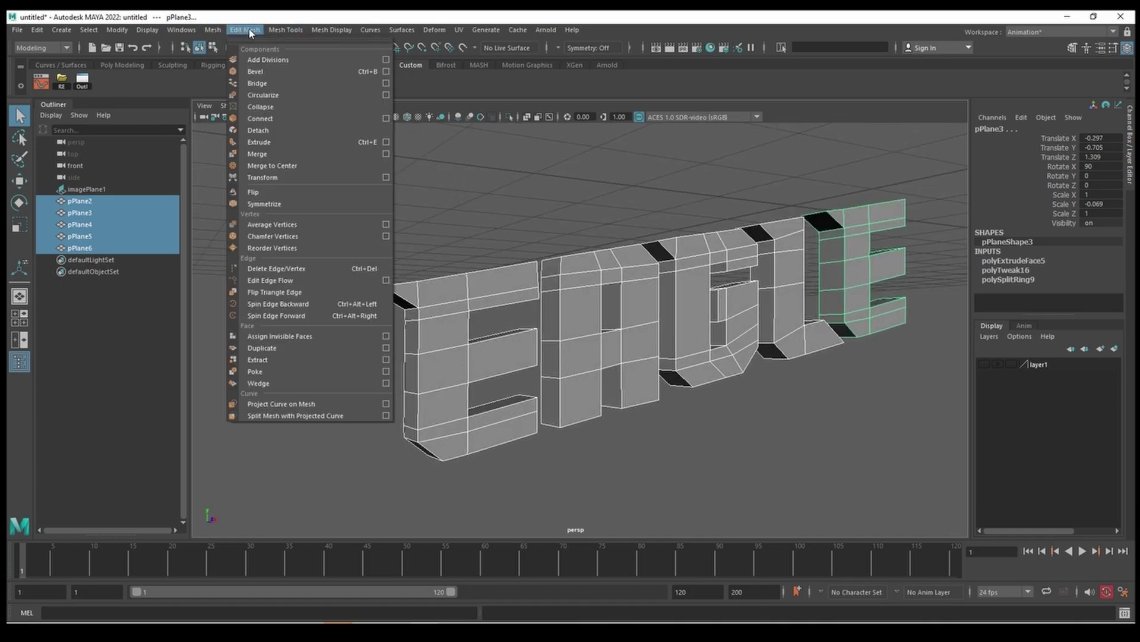
left_click(256, 31)
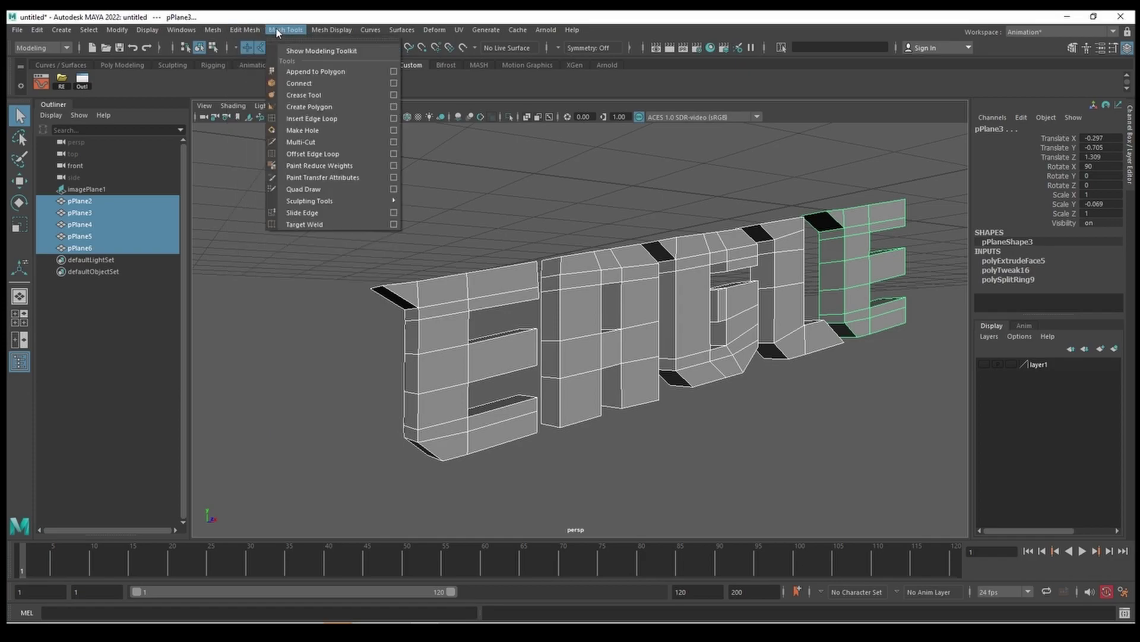
left_click(335, 40)
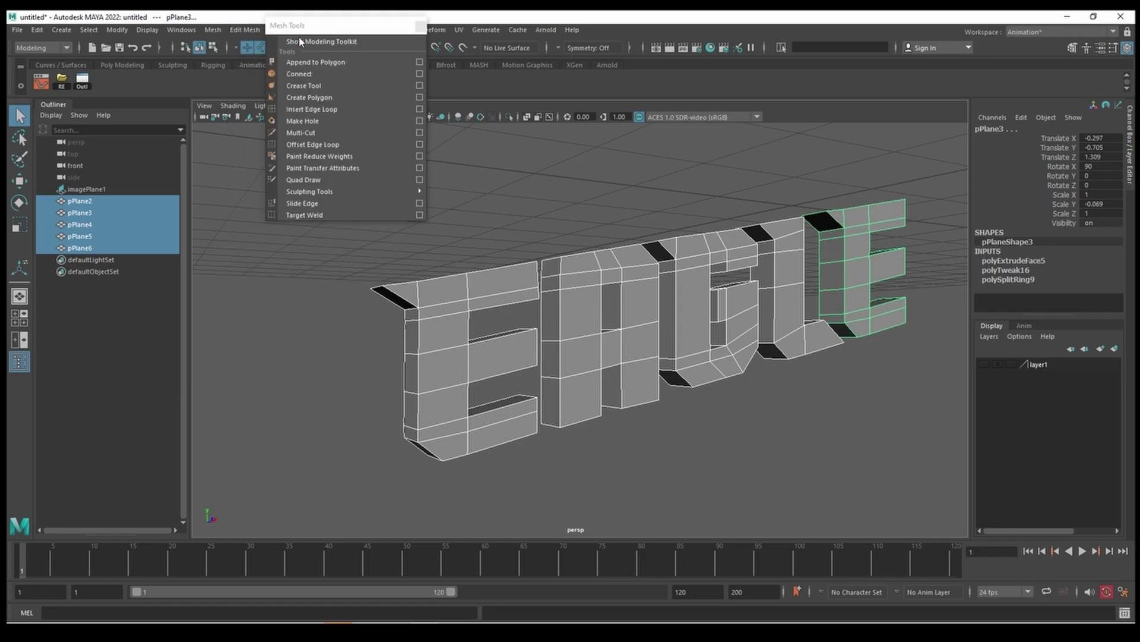
mouse_move(354, 32)
left_mouse_down()
mouse_move(1052, 321)
mouse_move(1038, 314)
left_mouse_up()
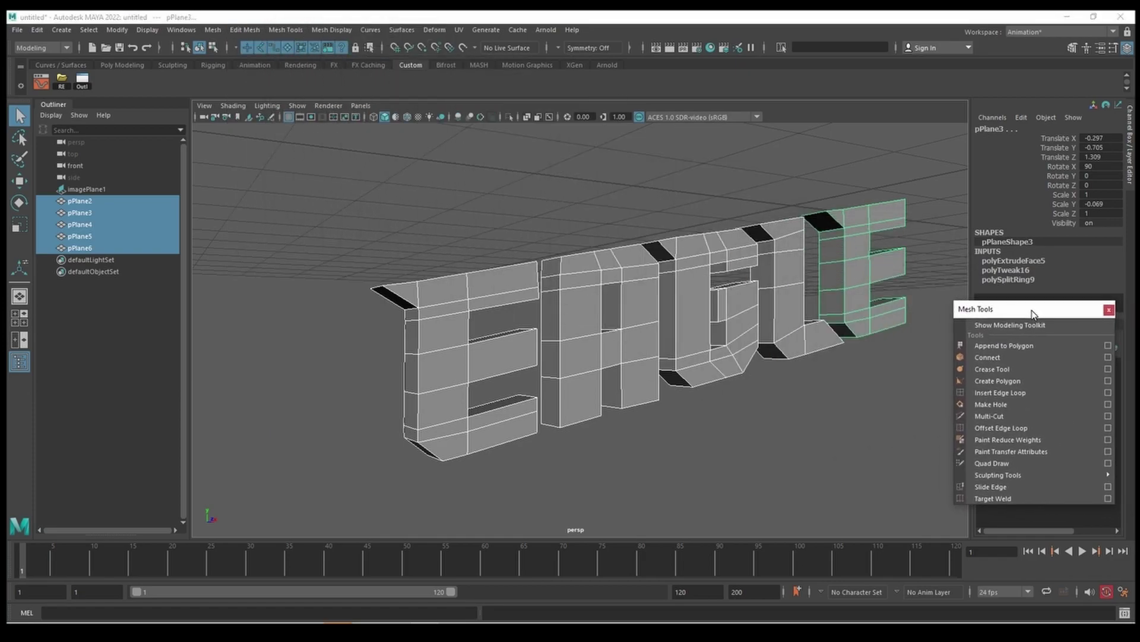
left_click(995, 392)
Add holding edge loops along the E's sides, top faces and left side.
left_click_drag(612, 356, 678, 391, "alt")
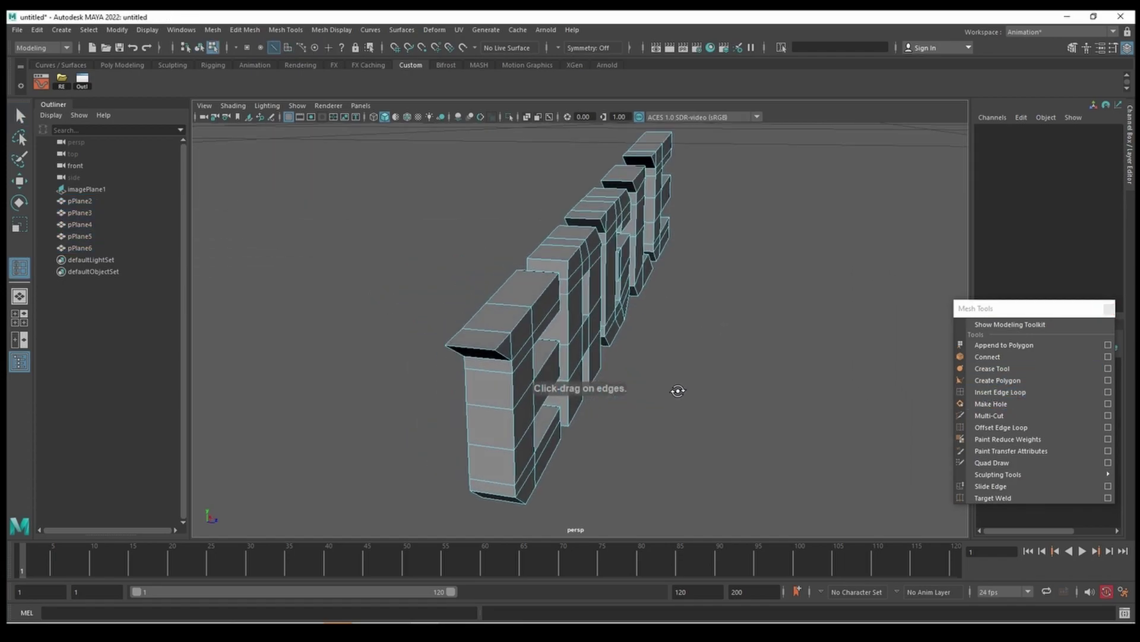
left_click_drag(490, 350, 491, 353)
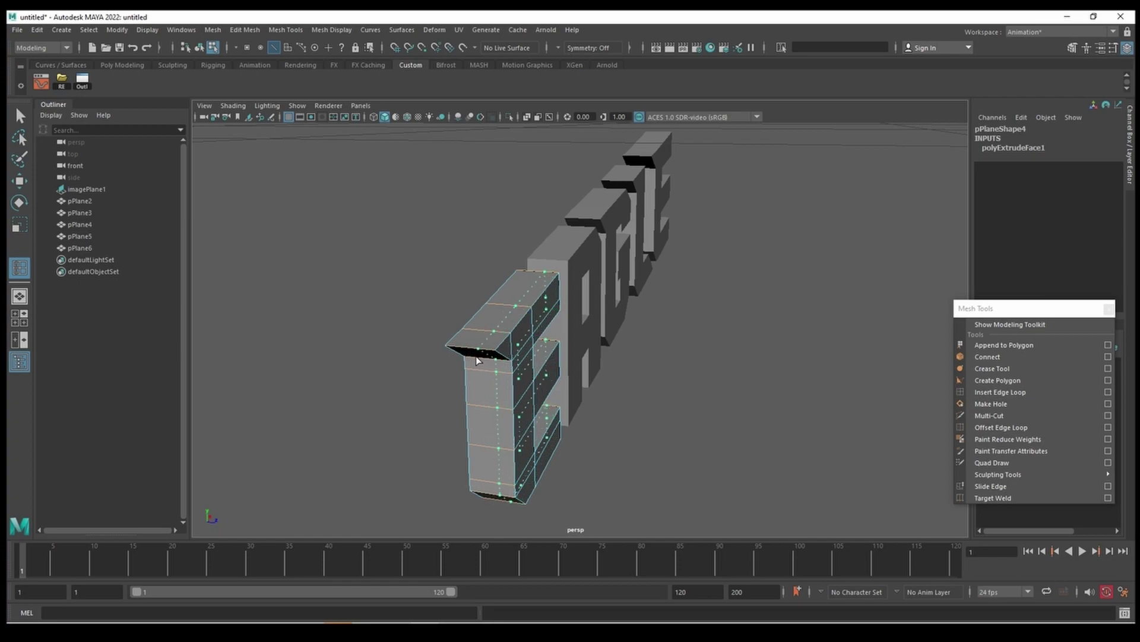
left_click(481, 419)
mouse_move(500, 430)
left_mouse_down("alt")
mouse_move(433, 370)
mouse_move(444, 348)
mouse_move(649, 386)
mouse_move(675, 351)
mouse_move(594, 327)
mouse_move(606, 297)
mouse_move(632, 307)
left_mouse_up("alt")
left_click(438, 339)
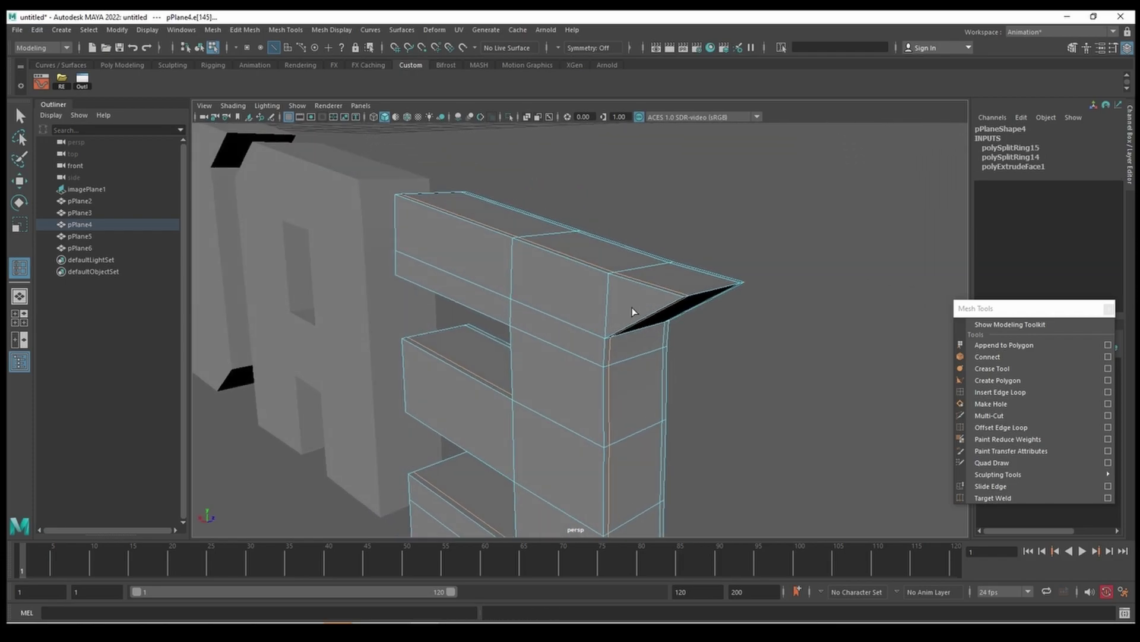
left_click(611, 282)
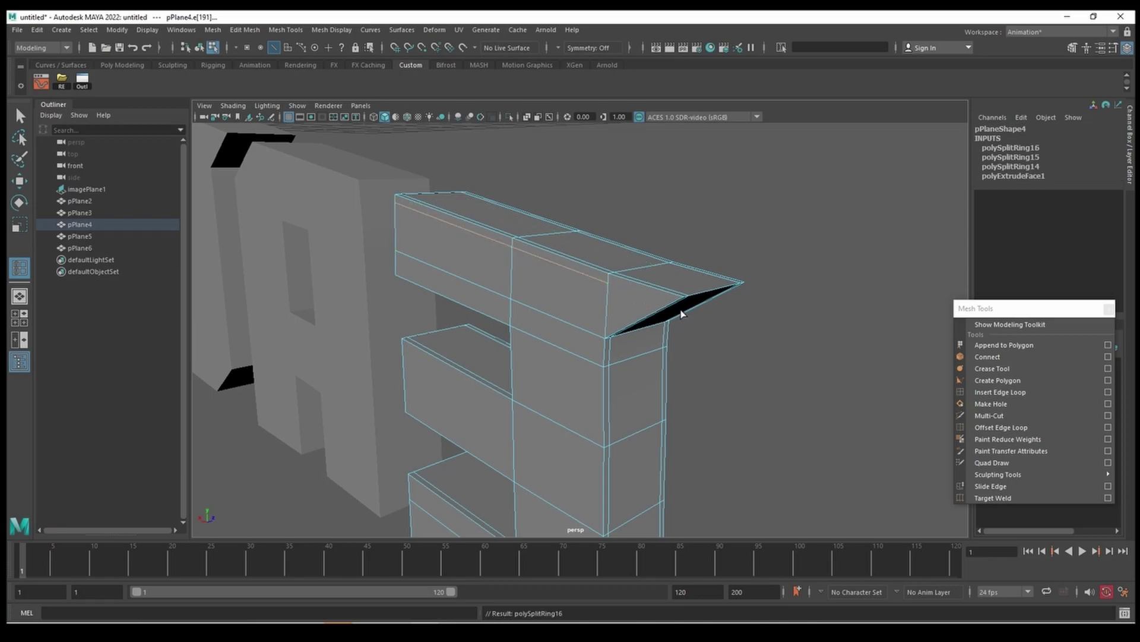
mouse_move(700, 305)
left_mouse_down("alt")
mouse_move(721, 301)
mouse_move(761, 364)
mouse_move(572, 351)
left_mouse_up("alt")
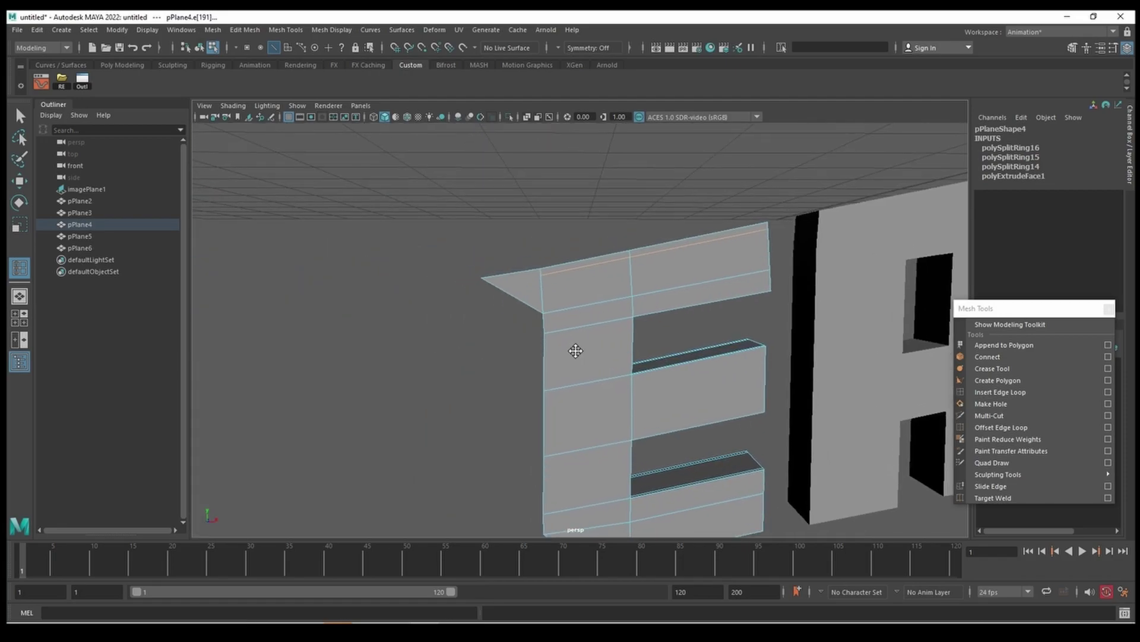
left_click(573, 316)
left_click(652, 350)
left_click(599, 354)
Add holding loops on the E's top bar and lower part, checking the smooth preview.
mouse_move(733, 374)
left_mouse_down("alt")
mouse_move(599, 354)
mouse_move(600, 435)
mouse_move(609, 431)
left_mouse_up("alt")
left_click(601, 435)
left_click(630, 296)
left_click(782, 237)
mouse_move(629, 292)
left_mouse_down("alt")
mouse_move(782, 237)
mouse_move(576, 301)
mouse_move(575, 459)
mouse_move(685, 481)
mouse_move(768, 418)
left_mouse_up("alt")
left_click(575, 460)
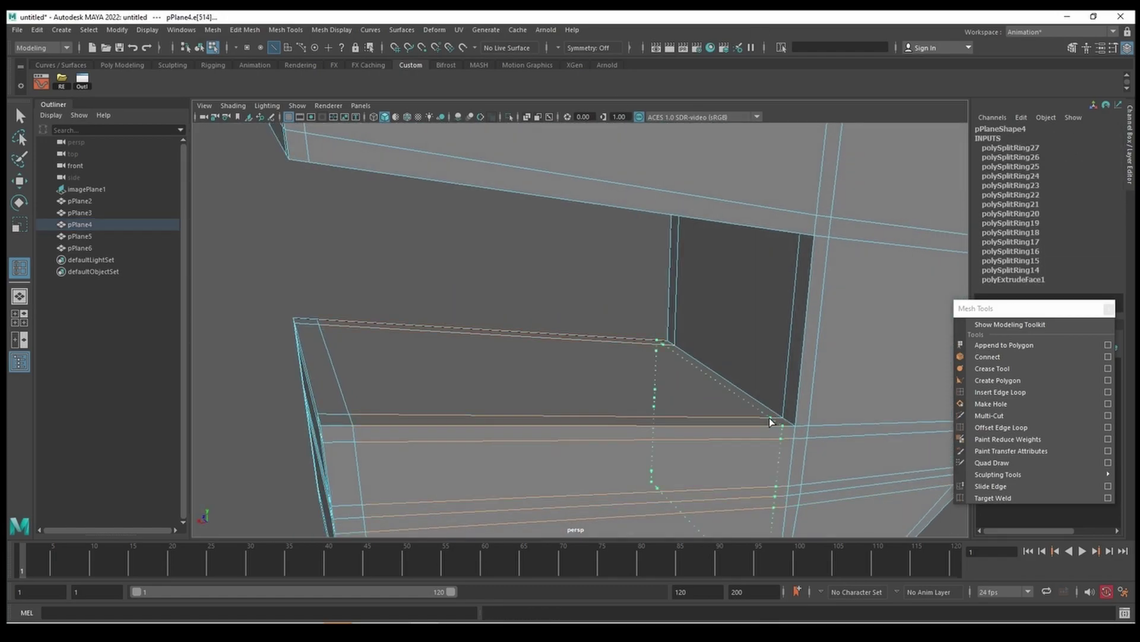
left_click(769, 418)
key("3")
key("1")
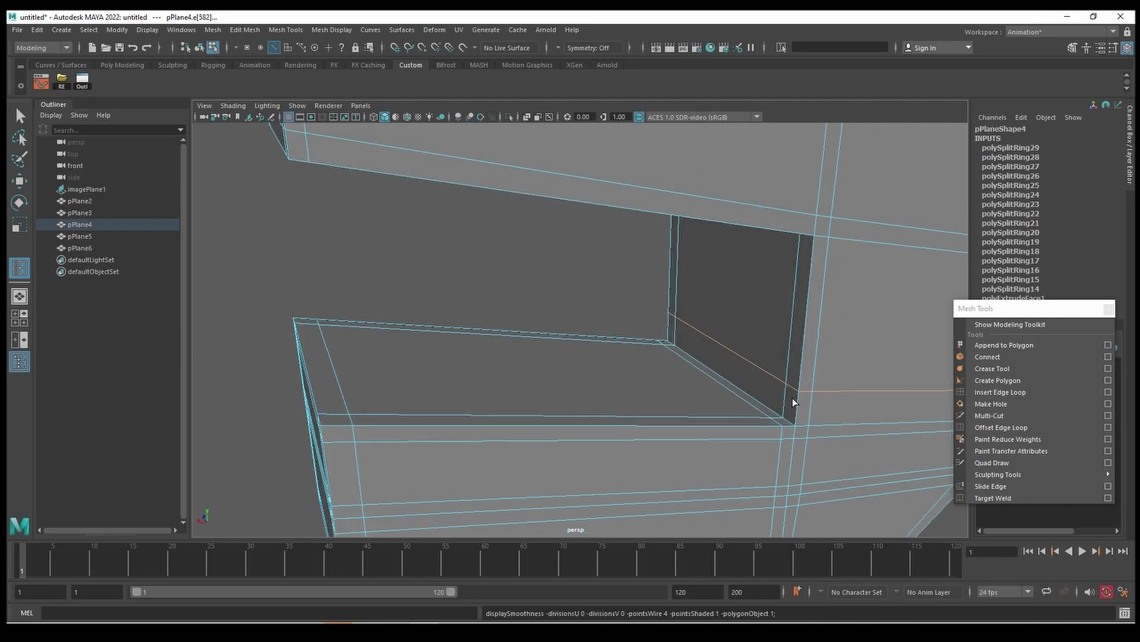
left_click(797, 412)
Add final holding loops on the E's top slab, then clear the selection.
key("F8")
mouse_move(766, 292)
left_mouse_down("alt")
mouse_move(759, 421)
mouse_move(758, 395)
mouse_move(828, 316)
mouse_move(663, 234)
mouse_move(377, 202)
mouse_move(585, 250)
mouse_move(319, 258)
mouse_move(565, 310)
left_mouse_up("alt")
left_click(758, 394)
left_click(611, 234)
scroll(480, 295, "up", 5)
left_click(491, 274)
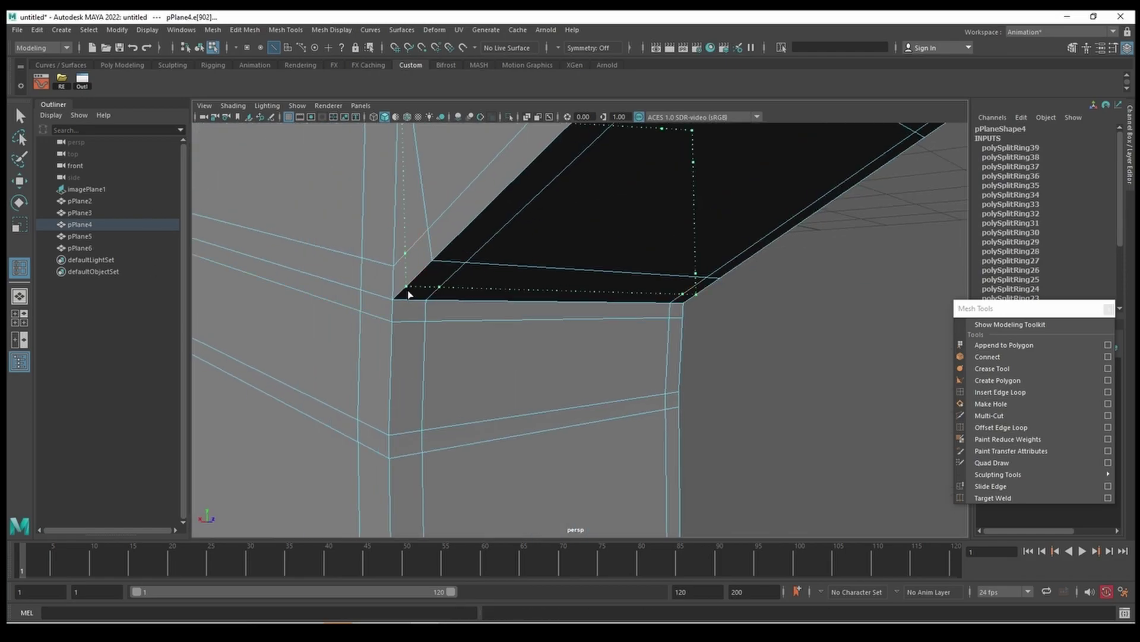
scroll(409, 294, "down", 5)
mouse_move(408, 294)
left_mouse_down("alt")
mouse_move(707, 316)
mouse_move(764, 255)
mouse_move(854, 371)
mouse_move(661, 364)
mouse_move(598, 399)
mouse_move(662, 344)
mouse_move(593, 339)
left_mouse_up("alt")
left_click(854, 371)
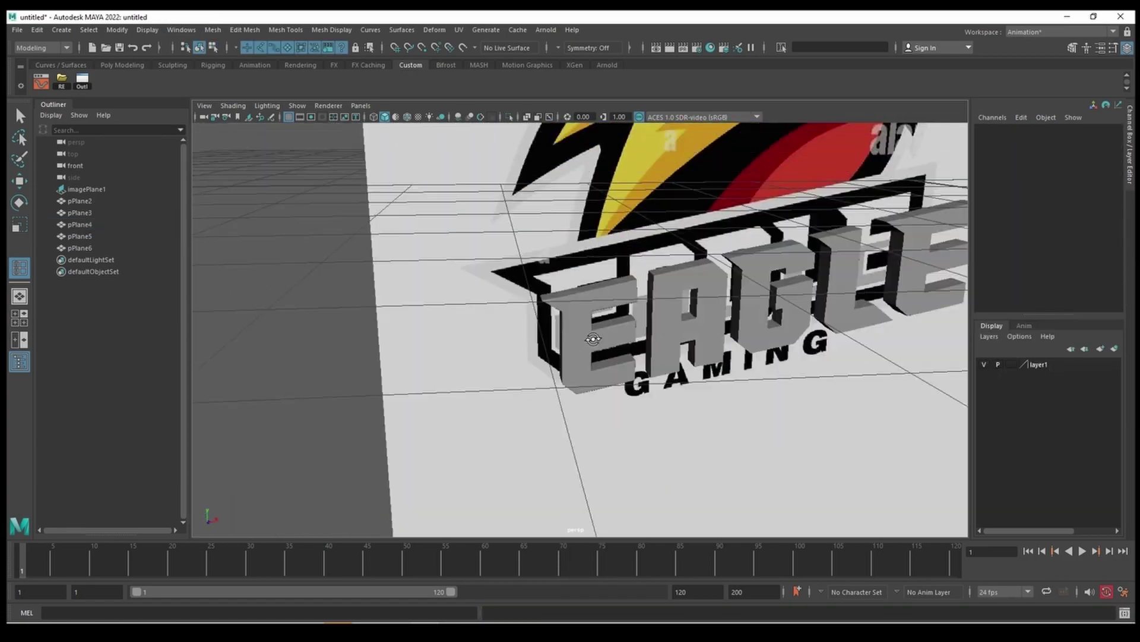
Duplicate the finished first E, toggling between four-view and single-view layouts.
left_click(689, 309)
scroll(668, 244, "down", 3)
left_click(362, 342)
mouse_move(661, 318)
left_mouse_down("alt")
mouse_move(362, 342)
mouse_move(712, 300)
left_mouse_up("alt")
key("space")
key("space")
key("ctrl+d")
key("w")
scroll(727, 339, "up", 2)
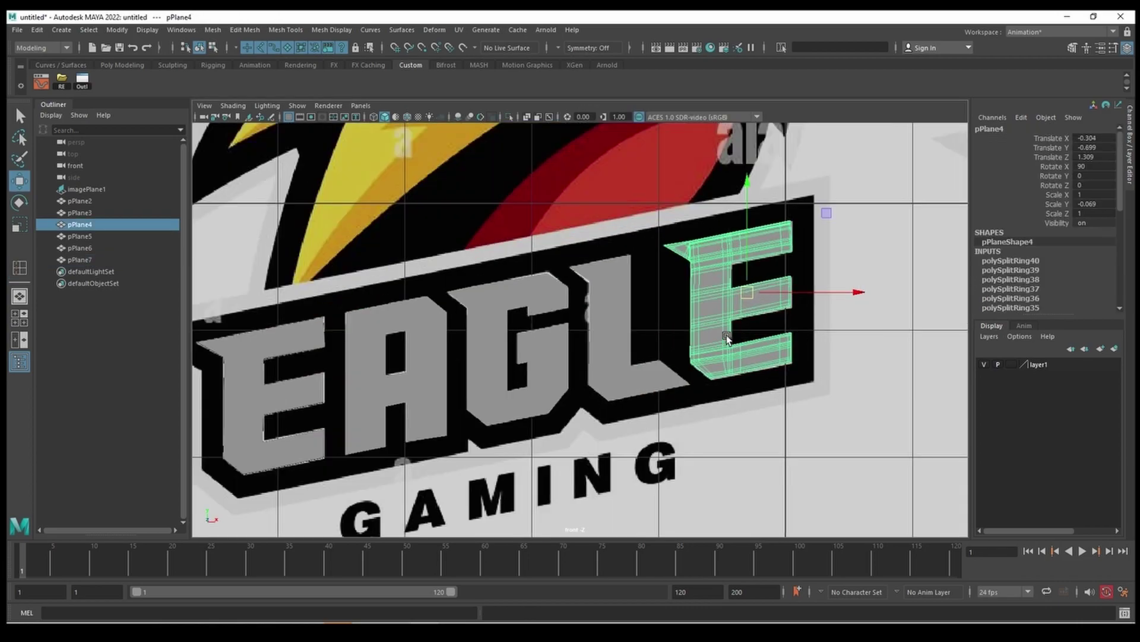
key("space")
key("space")
left_click_drag(651, 341, 713, 332, "alt")
key("space")
key("space")
Frame the L and insert holding loops along its edges and foot.
left_click(665, 327)
key("f")
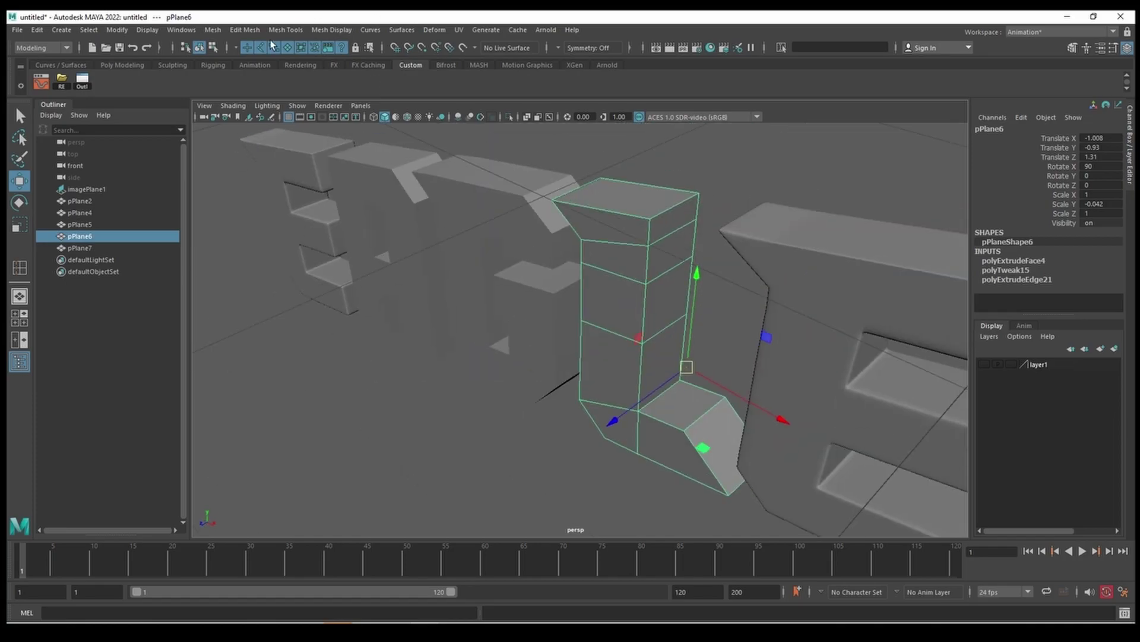
left_click(245, 30)
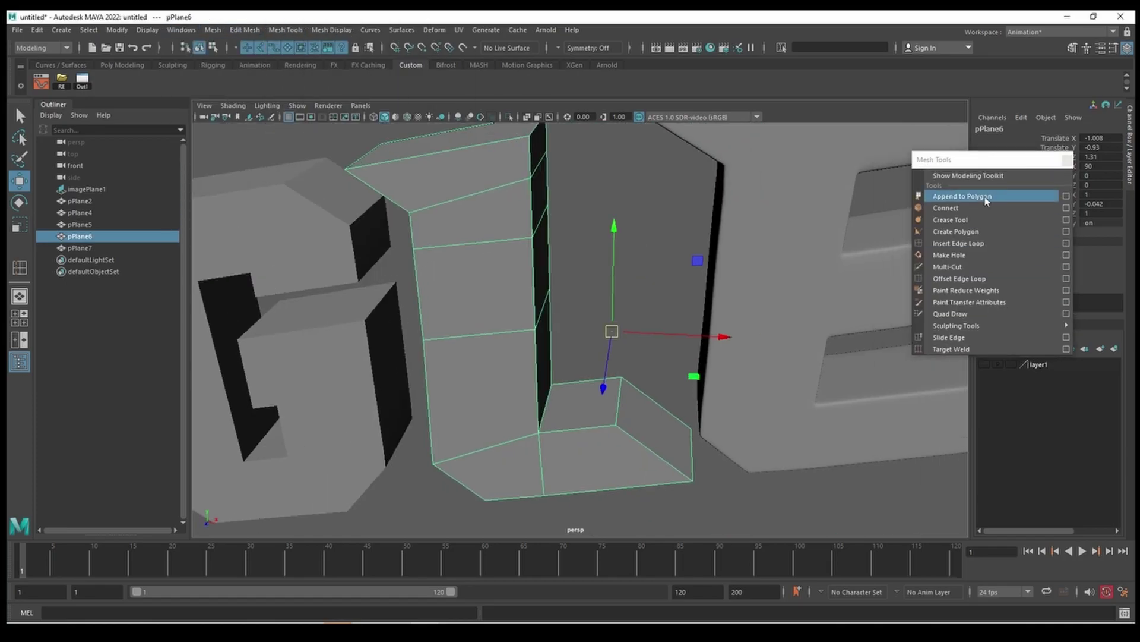
left_click(525, 210)
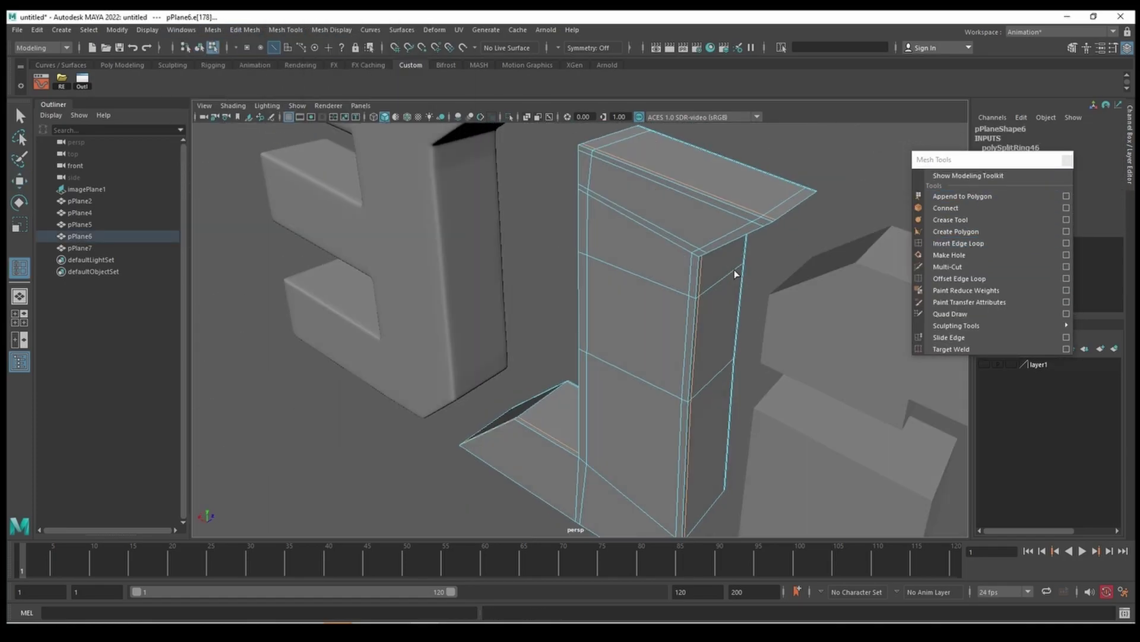
left_click(675, 294)
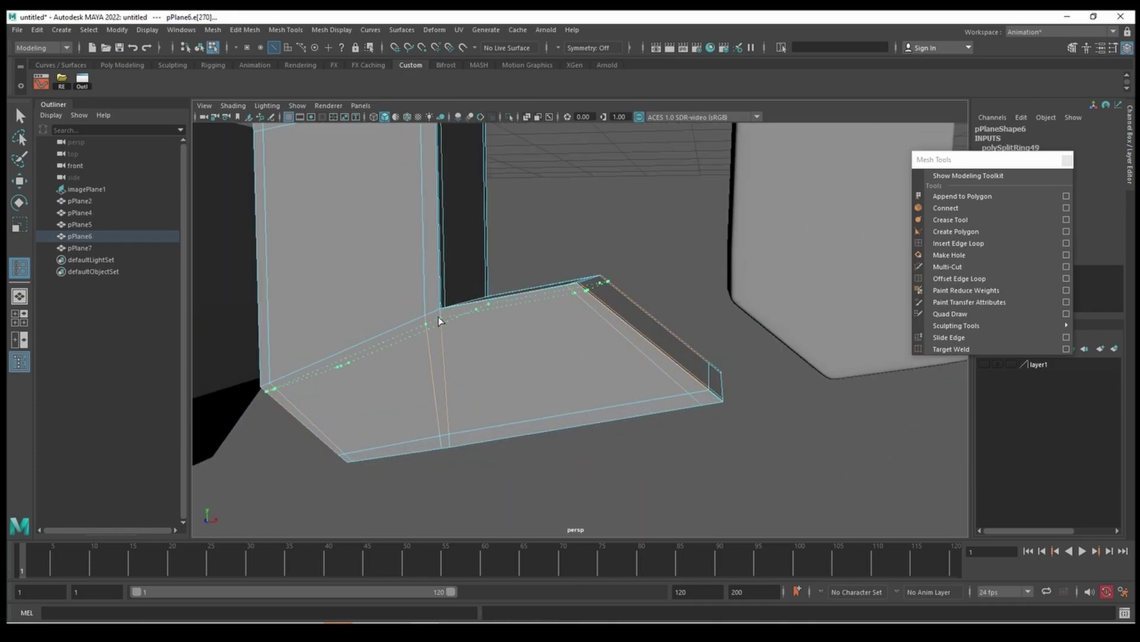
left_click(490, 349)
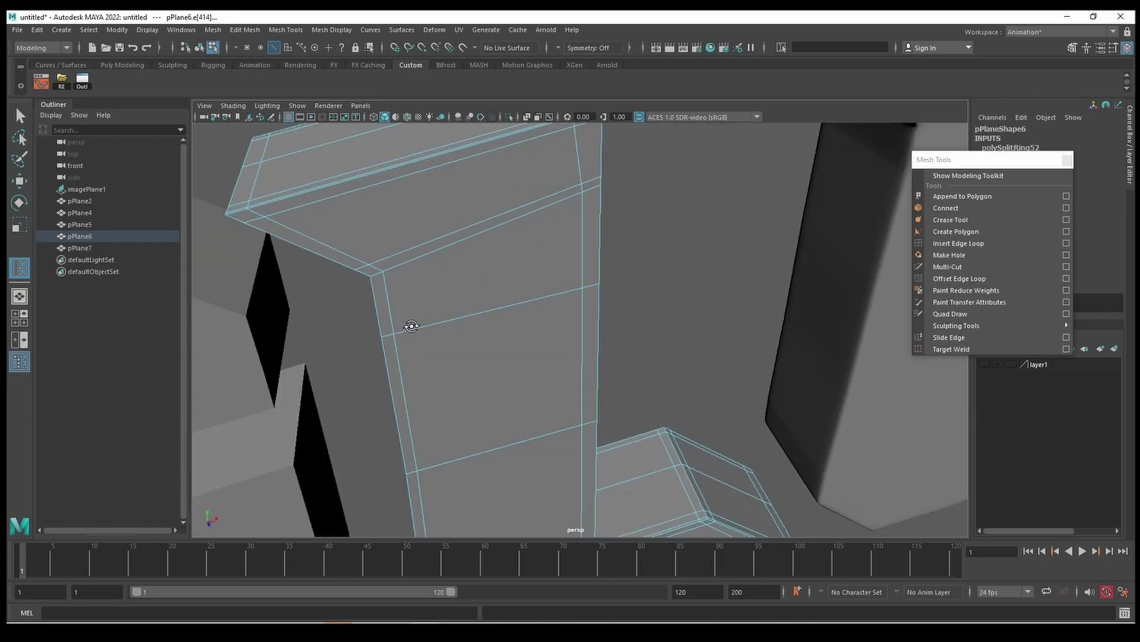
left_click(369, 278)
Add a holding loop near the L's inner corner, then frame the whole EAGLE word.
mouse_move(369, 278)
left_mouse_down("alt")
mouse_move(743, 216)
mouse_move(636, 369)
mouse_move(368, 301)
left_mouse_up("alt")
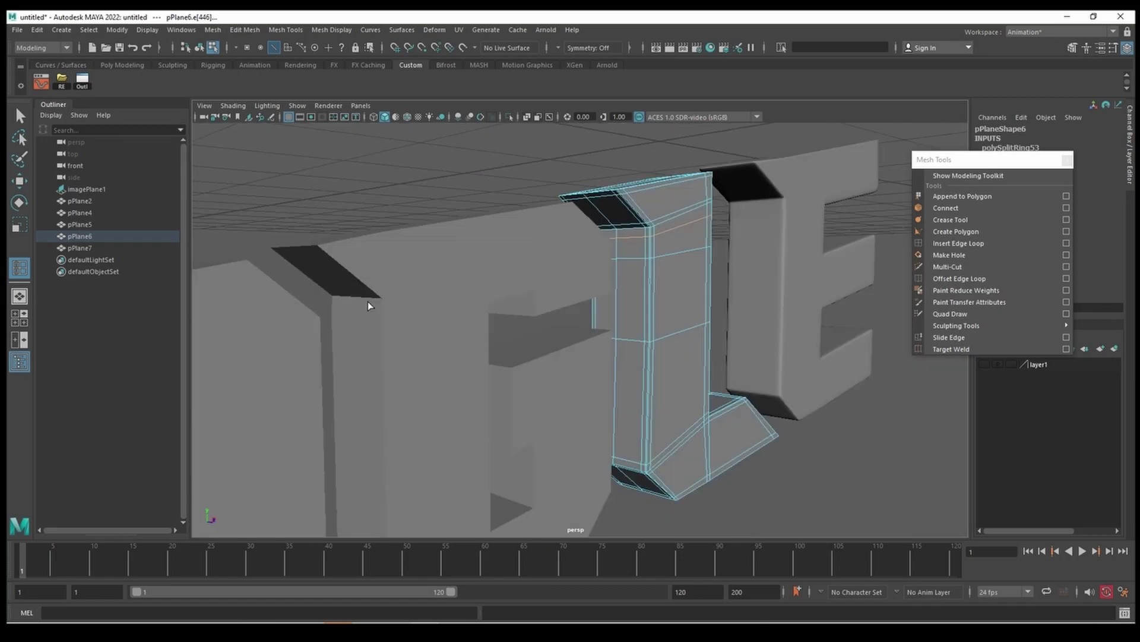
mouse_move(654, 307)
left_mouse_down("alt")
mouse_move(675, 290)
mouse_move(637, 400)
left_mouse_up("alt")
key("F8")
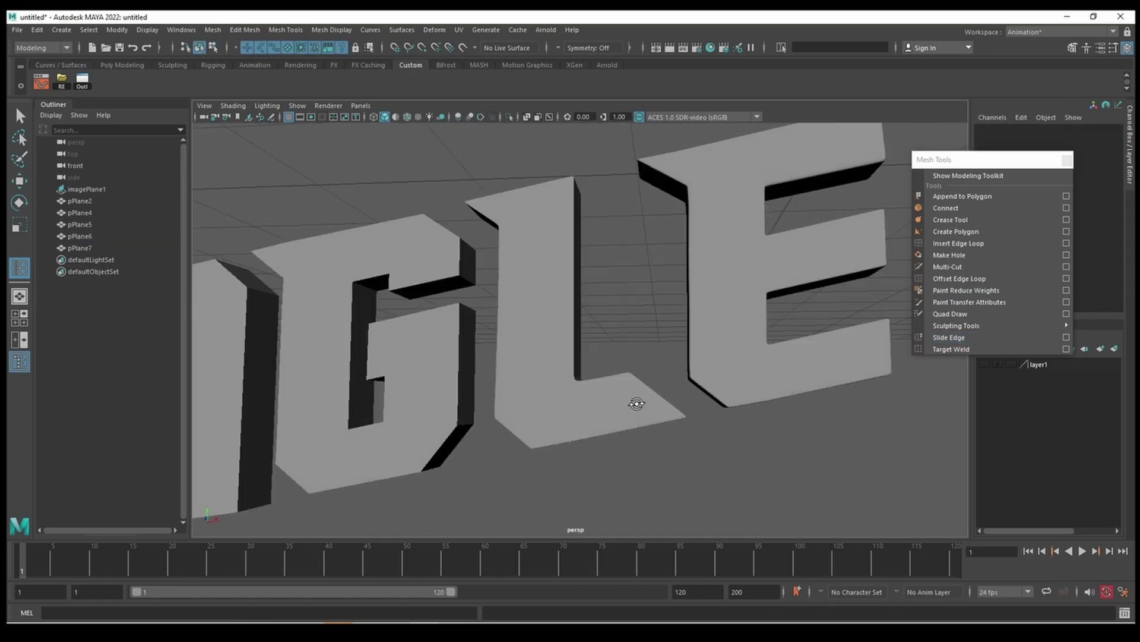
scroll(565, 386, "up", 5)
scroll(510, 358, "up", 3)
left_click(596, 451)
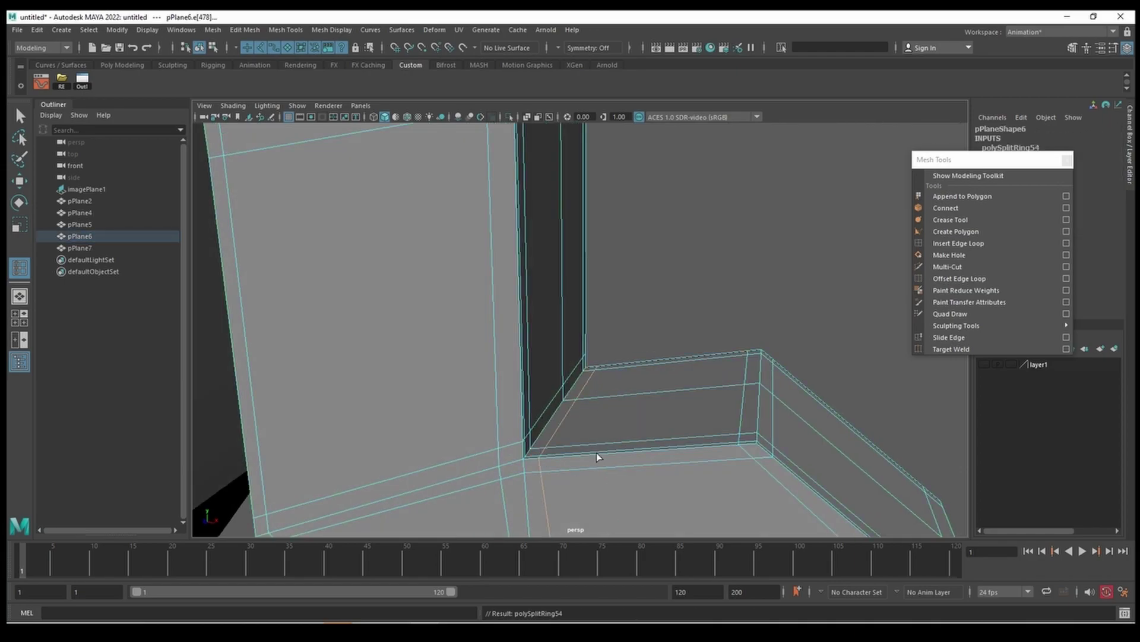
mouse_move(596, 452)
left_mouse_down("alt")
mouse_move(698, 330)
mouse_move(573, 394)
left_mouse_up("alt")
key("F8")
scroll(697, 331, "down", 5)
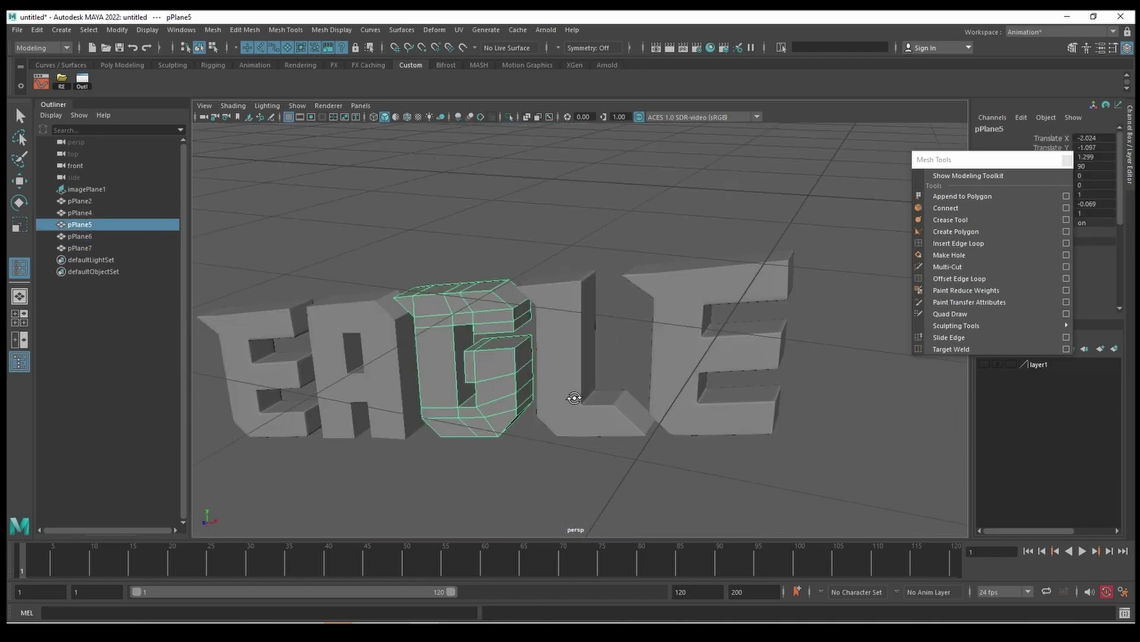
Insert holding loops around the G's slot.
scroll(743, 357, "up", 5)
left_click_drag(743, 356, 700, 318, "alt")
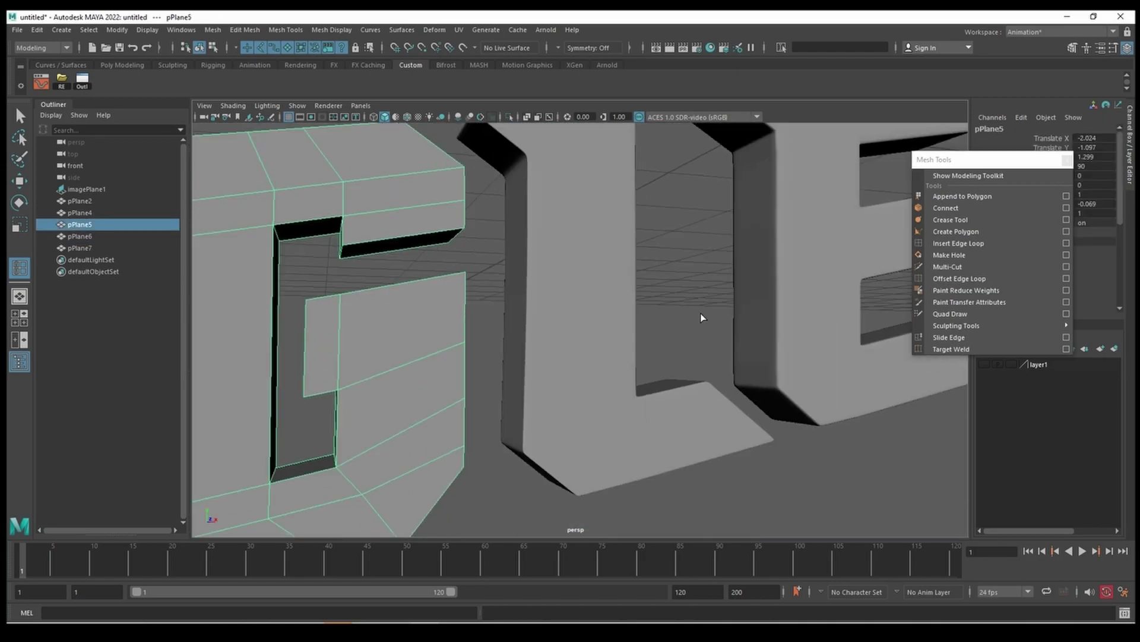
scroll(700, 317, "down", 5)
scroll(444, 283, "up", 5)
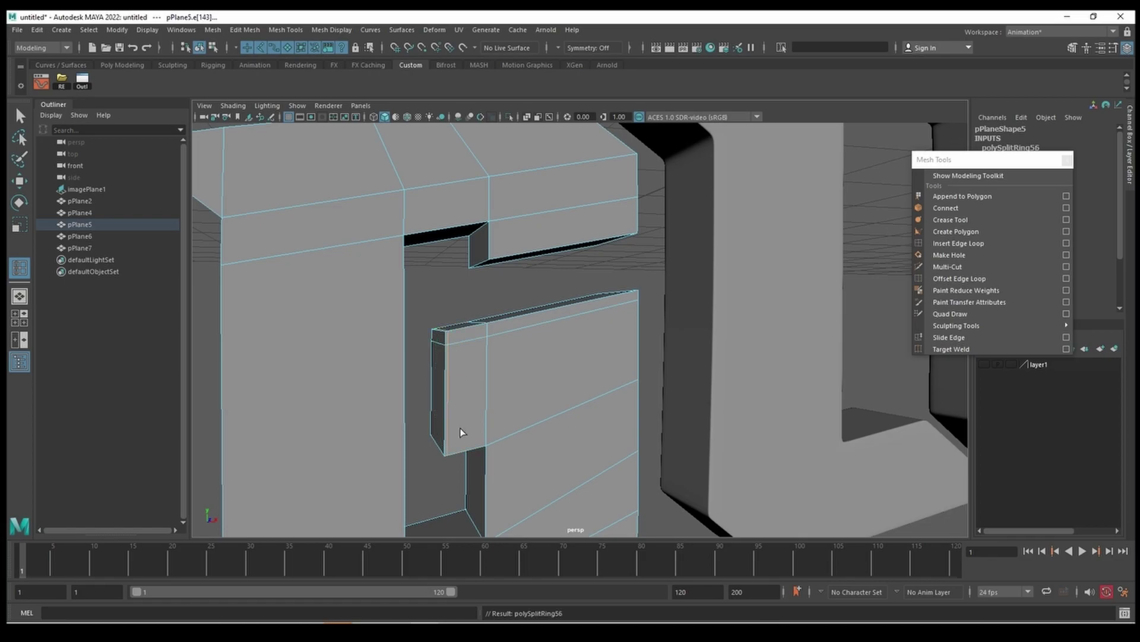
left_click(458, 432)
mouse_move(457, 433)
left_mouse_down("alt")
mouse_move(482, 349)
mouse_move(430, 459)
left_mouse_up("alt")
scroll(483, 350, "up", 3)
left_click(356, 464)
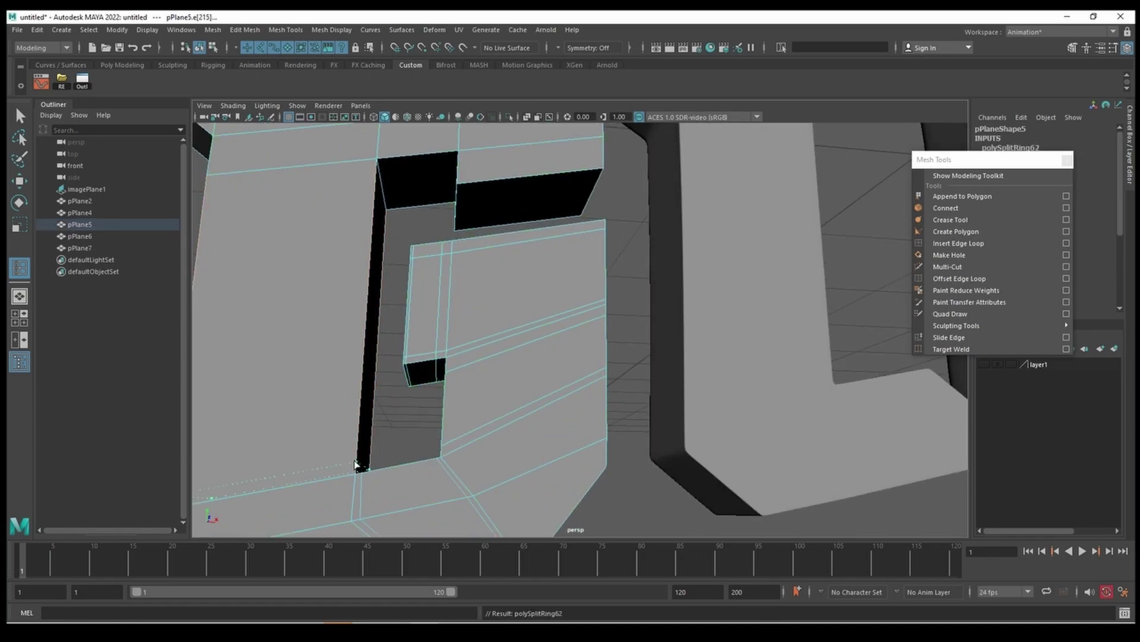
left_click_drag(343, 459, 377, 212, "alt")
left_click(453, 242)
left_click_drag(454, 242, 425, 301, "alt")
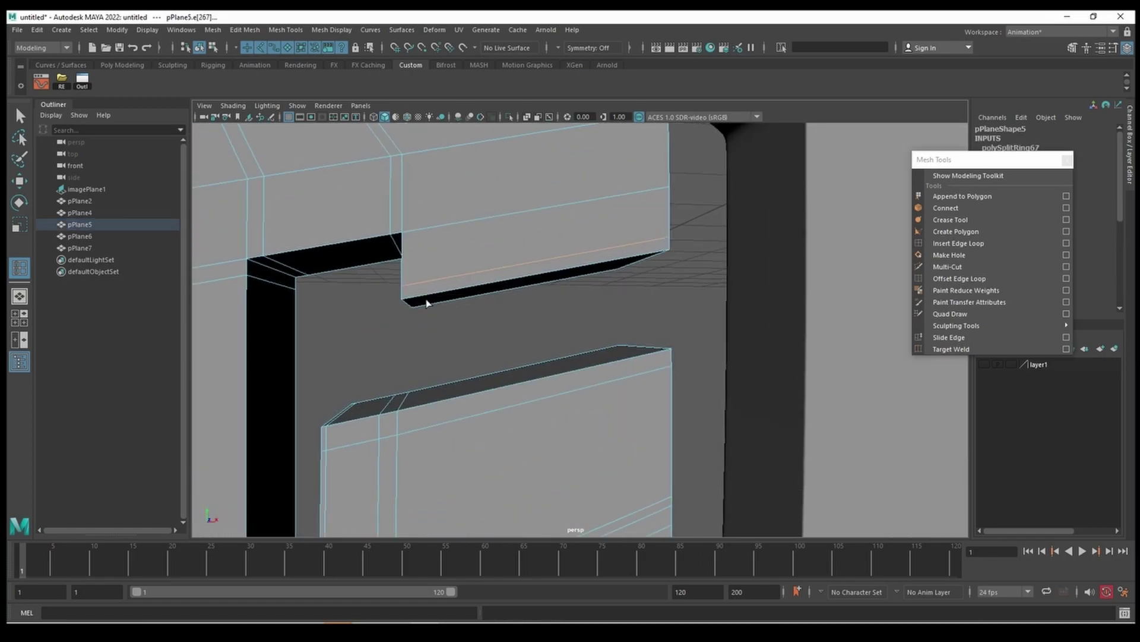
Add holding loops along the G's outer edges.
left_click(656, 258)
mouse_move(655, 255)
left_mouse_down("alt")
mouse_move(643, 245)
mouse_move(667, 290)
mouse_move(450, 425)
mouse_move(367, 270)
mouse_move(419, 383)
mouse_move(247, 374)
mouse_move(661, 291)
mouse_move(577, 237)
mouse_move(365, 330)
mouse_move(461, 389)
mouse_move(516, 336)
mouse_move(523, 292)
mouse_move(675, 390)
mouse_move(535, 297)
mouse_move(518, 255)
mouse_move(555, 309)
mouse_move(732, 379)
mouse_move(718, 331)
mouse_move(534, 297)
left_mouse_up("alt")
left_click(664, 315)
left_click(419, 383)
left_click(247, 374)
left_click(486, 329)
left_click(365, 330)
left_click(461, 389)
left_click(515, 336)
left_click(675, 390)
Insert holding loops on the A's edges and front.
key("q")
scroll(541, 297, "down", 5)
scroll(535, 297, "up", 5)
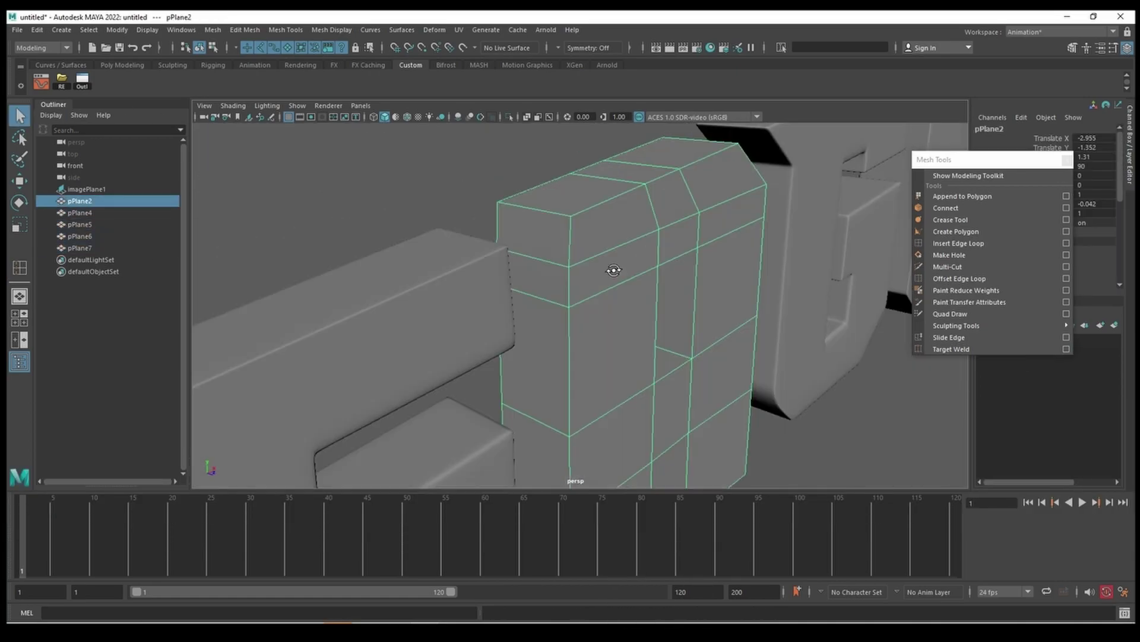
right_click_drag(570, 332, 577, 281, "shift")
left_click(578, 281)
mouse_move(578, 281)
left_mouse_down("alt")
mouse_move(451, 333)
mouse_move(478, 362)
mouse_move(540, 281)
mouse_move(712, 280)
mouse_move(614, 231)
mouse_move(526, 294)
mouse_move(511, 280)
mouse_move(508, 491)
left_mouse_up("alt")
left_click(506, 466)
Add holding loops around the A's opening and top.
scroll(503, 439, "up", 3)
left_click(587, 282)
mouse_move(587, 282)
left_mouse_down("alt")
mouse_move(655, 270)
mouse_move(686, 216)
mouse_move(661, 194)
mouse_move(605, 258)
mouse_move(656, 258)
mouse_move(576, 234)
mouse_move(675, 275)
mouse_move(544, 242)
mouse_move(554, 351)
left_mouse_up("alt")
left_click(647, 399)
mouse_move(646, 395)
left_mouse_down("alt")
mouse_move(661, 344)
mouse_move(428, 286)
mouse_move(539, 209)
mouse_move(701, 311)
mouse_move(611, 255)
mouse_move(542, 370)
mouse_move(572, 295)
mouse_move(592, 298)
mouse_move(451, 285)
left_mouse_up("alt")
left_click(617, 336)
left_click(593, 298)
Marquee-select all five letter meshes, pPlane2 and pPlane4–7, from a front view.
key("F8")
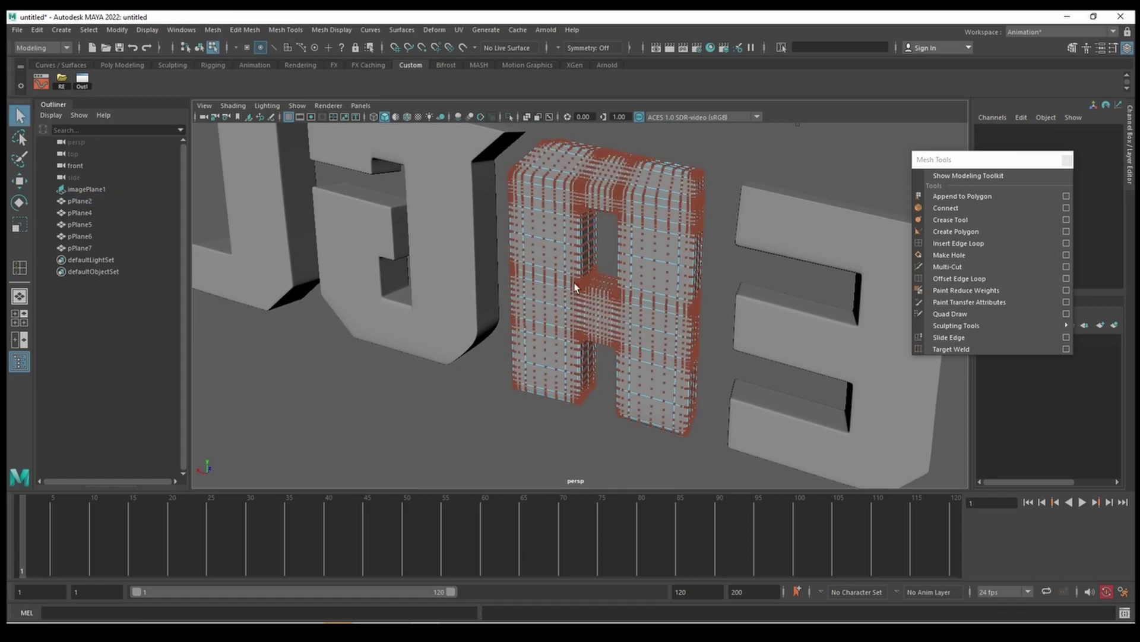
left_click_drag(575, 288, 765, 357, "alt")
scroll(408, 333, "down", 5)
left_click_drag(408, 333, 584, 320)
left_click(584, 320)
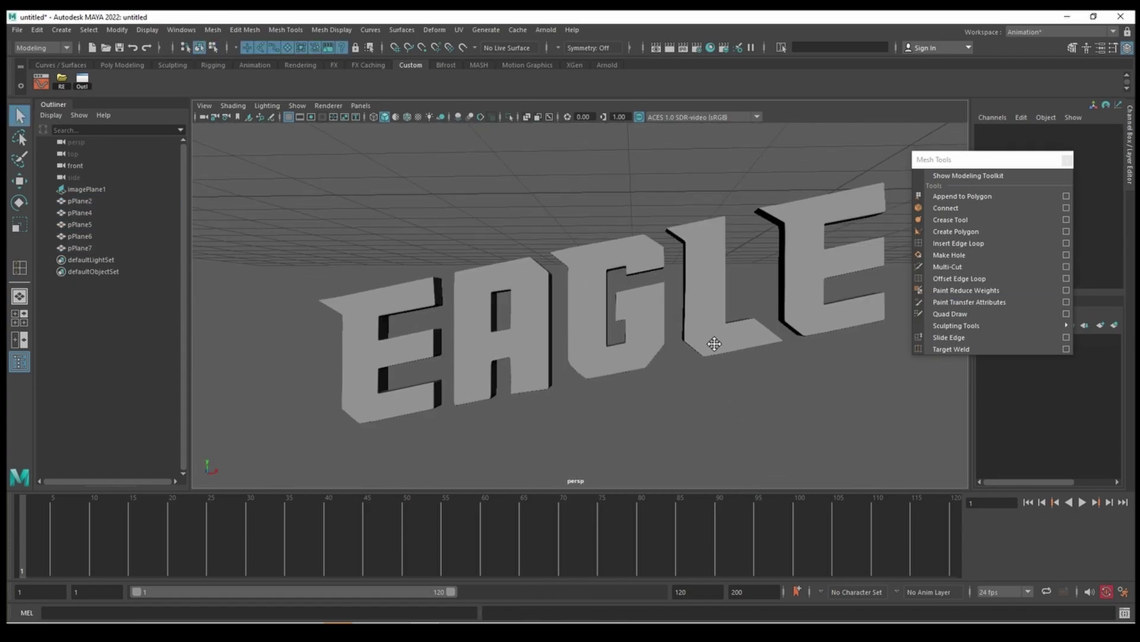
scroll(657, 338, "down", 5)
left_click_drag(416, 226, 700, 326)
key("w")
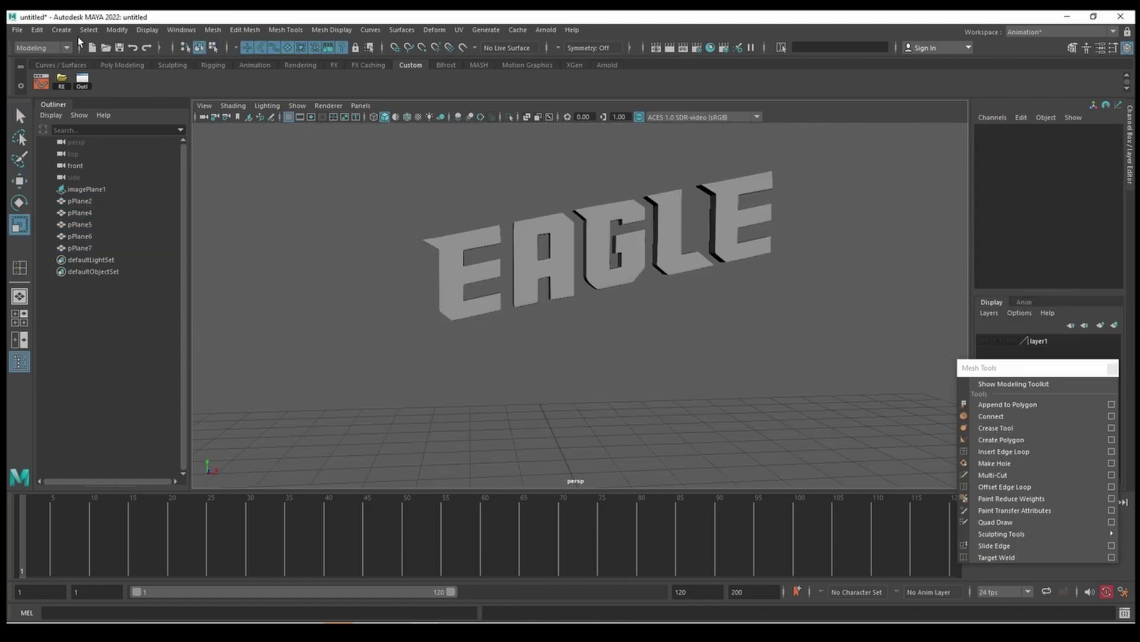
mouse_move(621, 297)
left_mouse_down("alt")
mouse_move(477, 337)
mouse_move(606, 346)
mouse_move(475, 315)
mouse_move(663, 304)
left_mouse_up("alt")
left_click_drag(704, 201, 399, 324)
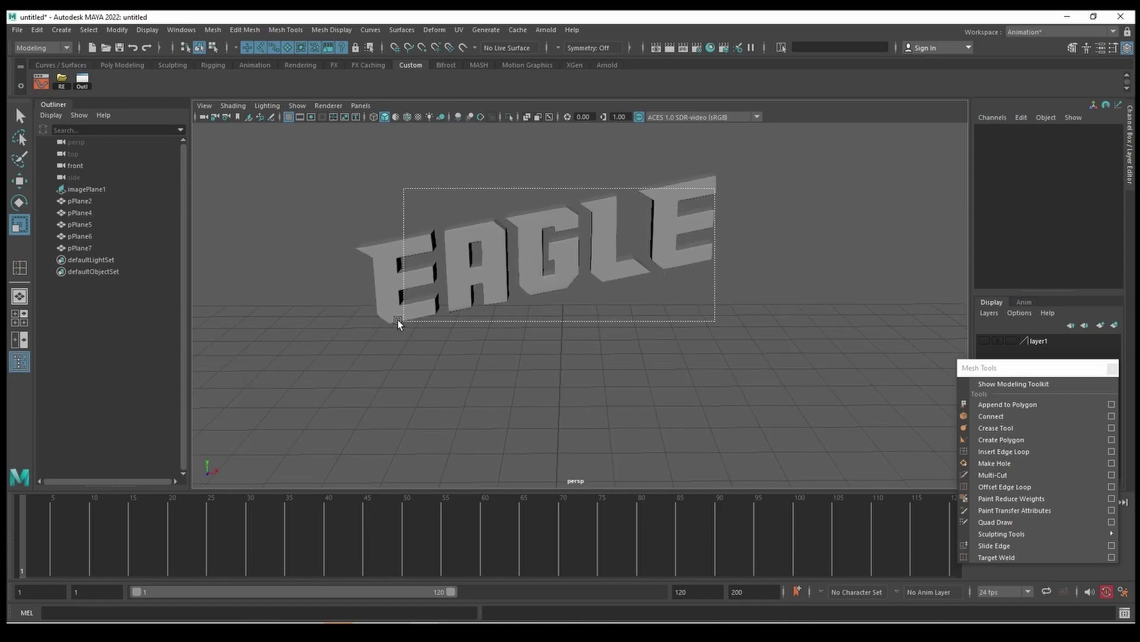
left_click_drag(548, 308, 537, 270, "alt")
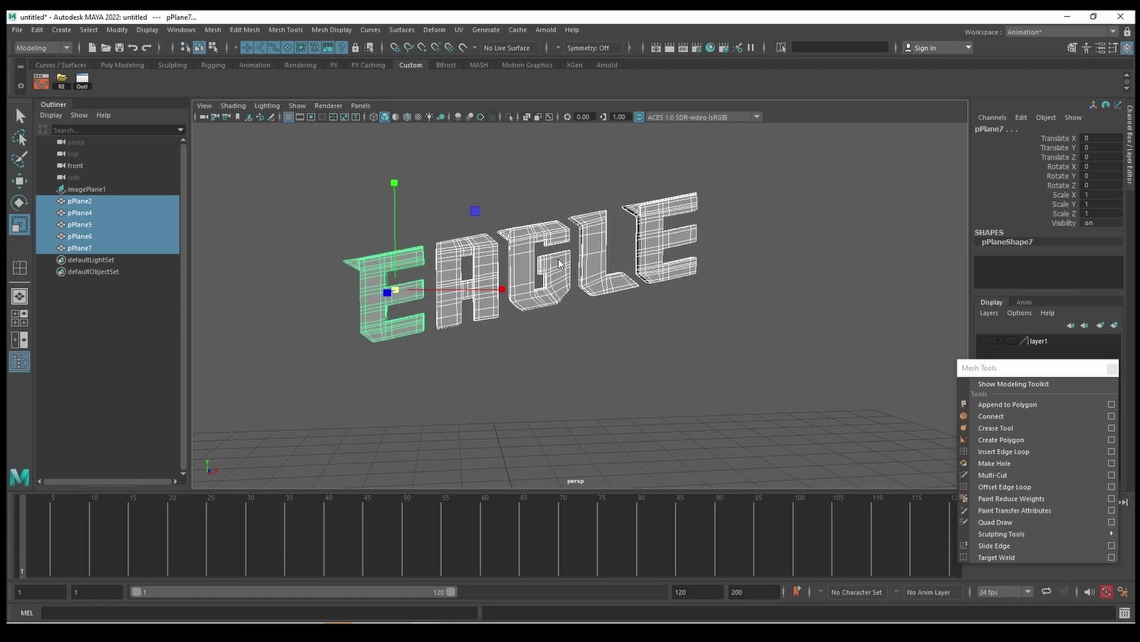
Assign a new Blinn material, blinn1, to the selected letters.
right_click(555, 259)
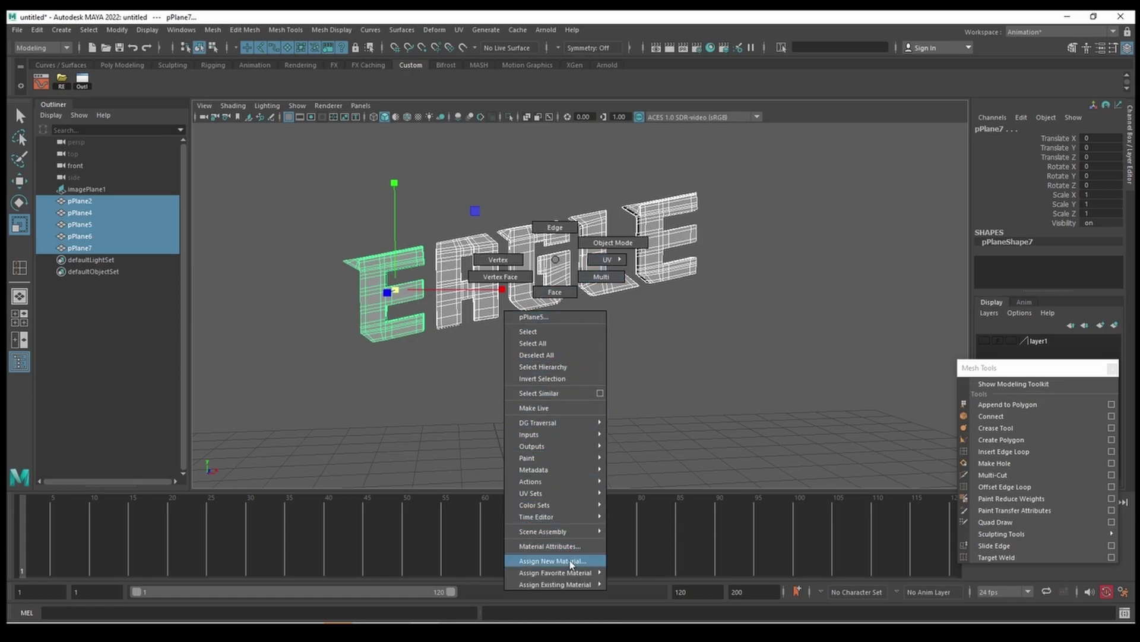
left_click(570, 562)
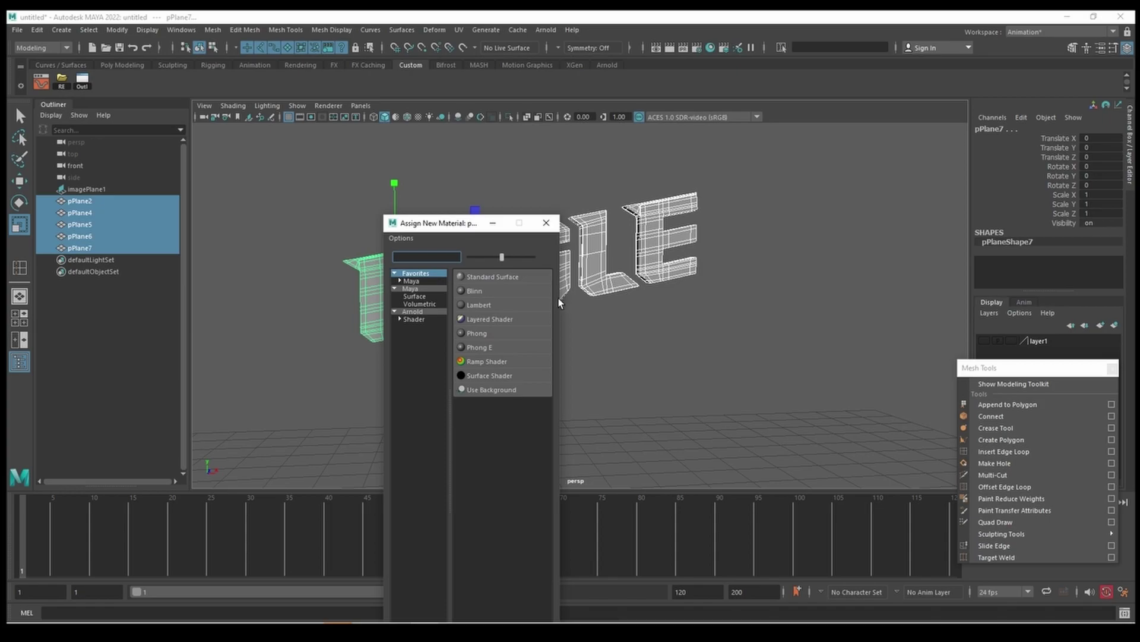
left_click_drag(561, 298, 932, 298)
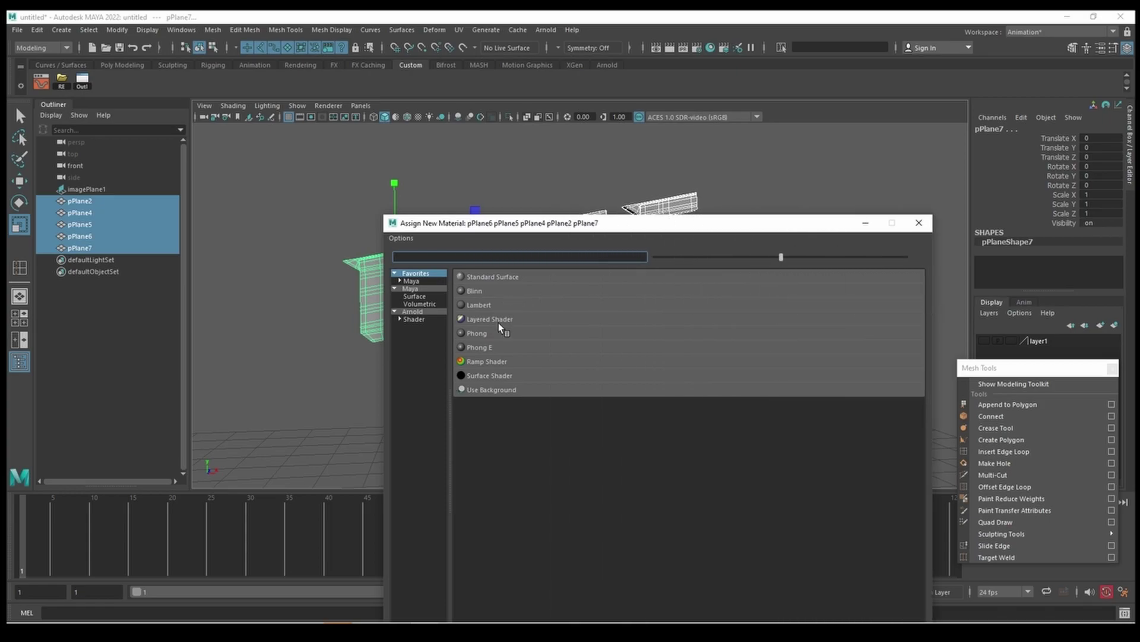
left_click(475, 295)
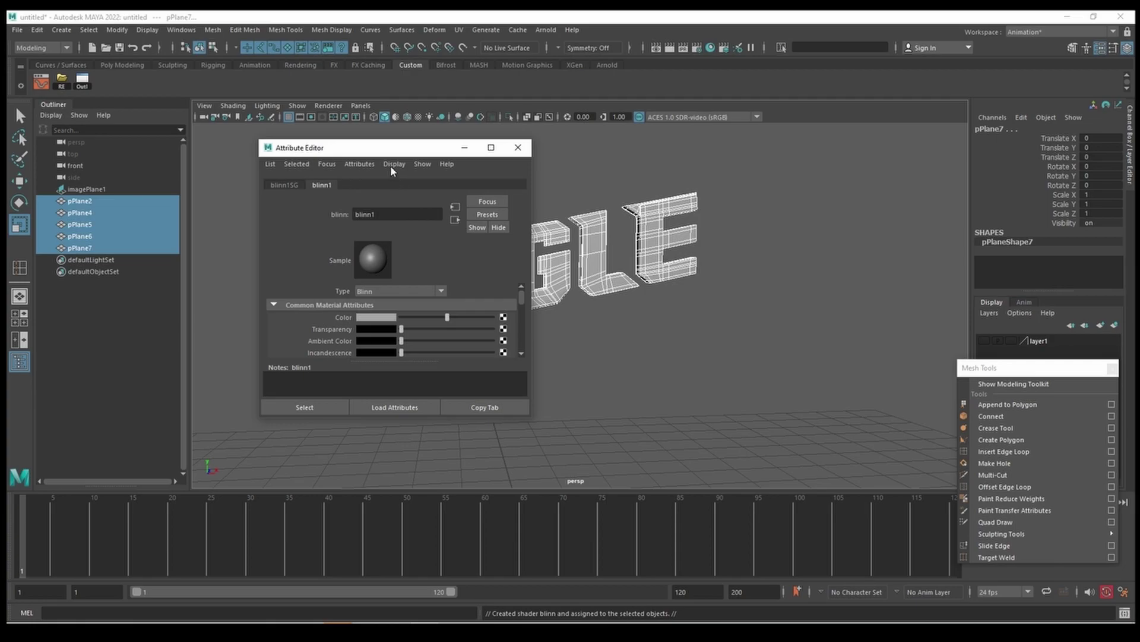
left_click_drag(387, 153, 802, 126)
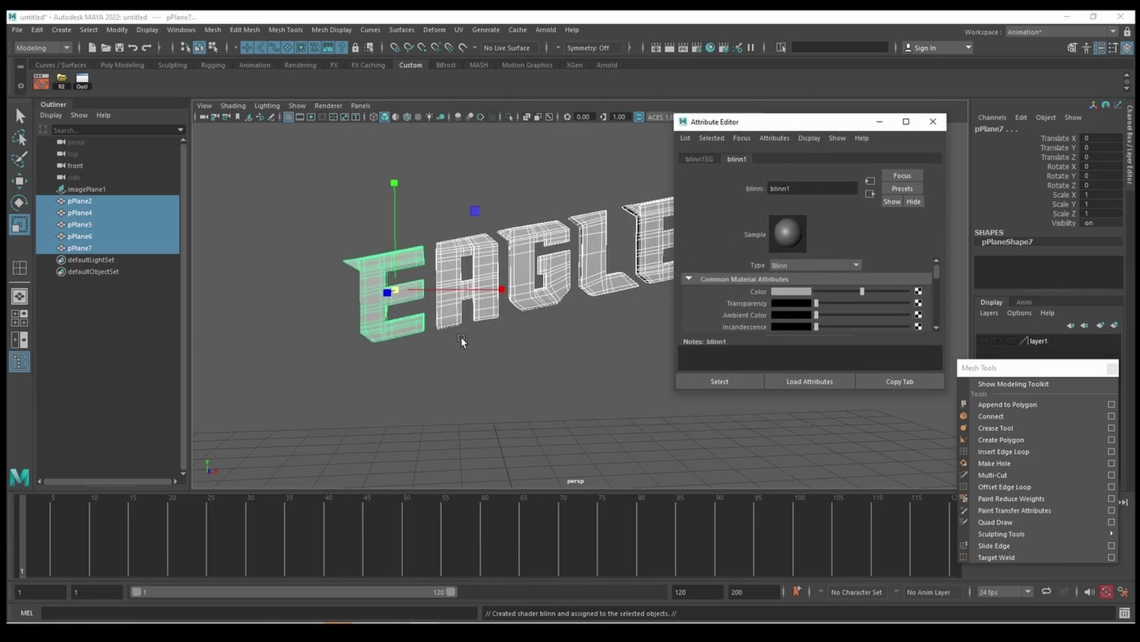
Deselect the letters and open the viewport's Renderer menu.
left_click(459, 372)
mouse_move(445, 354)
left_mouse_down("alt")
mouse_move(436, 329)
mouse_move(517, 330)
mouse_move(484, 362)
mouse_move(509, 351)
mouse_move(506, 326)
mouse_move(433, 333)
mouse_move(576, 315)
mouse_move(539, 334)
mouse_move(453, 323)
mouse_move(454, 362)
mouse_move(440, 323)
mouse_move(433, 355)
mouse_move(489, 300)
mouse_move(483, 313)
mouse_move(455, 290)
left_mouse_up("alt")
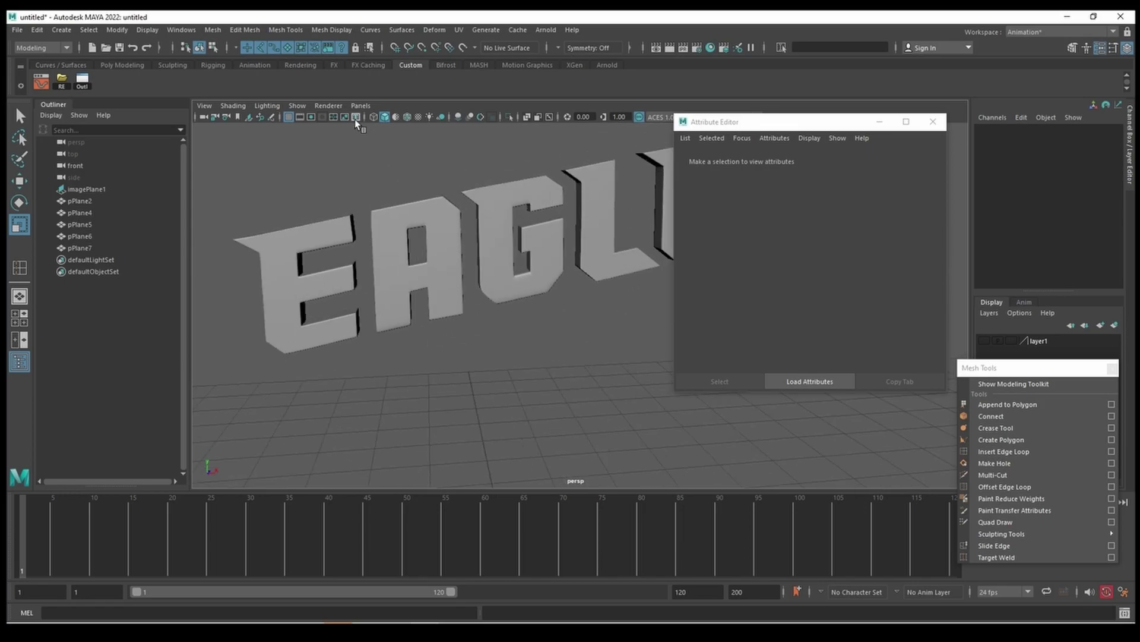
left_click(329, 106)
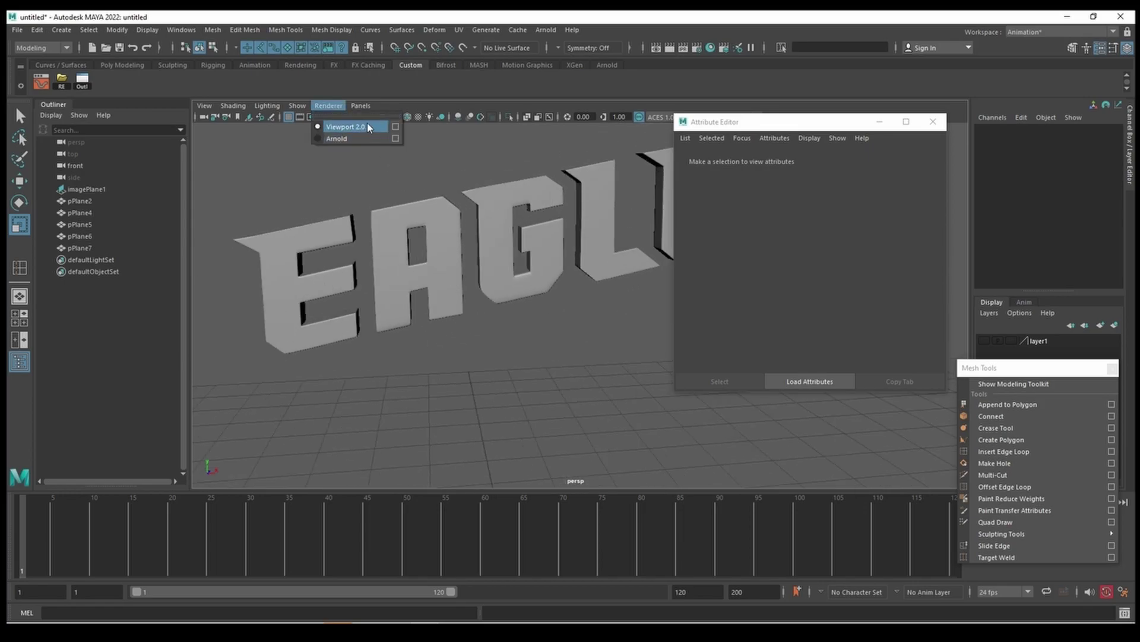
left_click(410, 167)
left_click(321, 105)
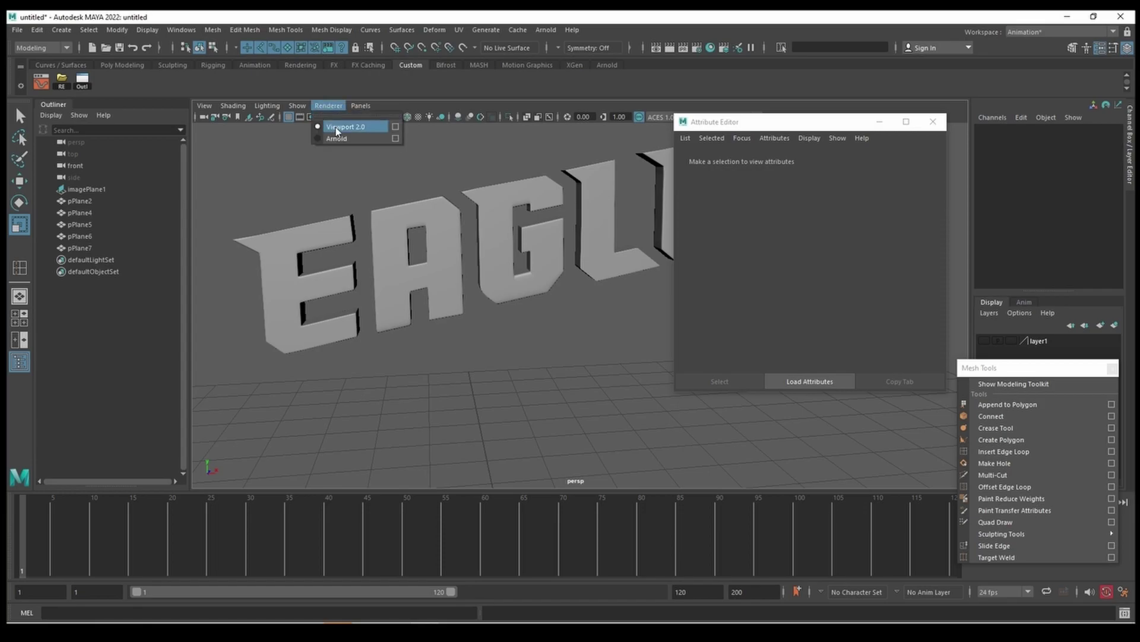
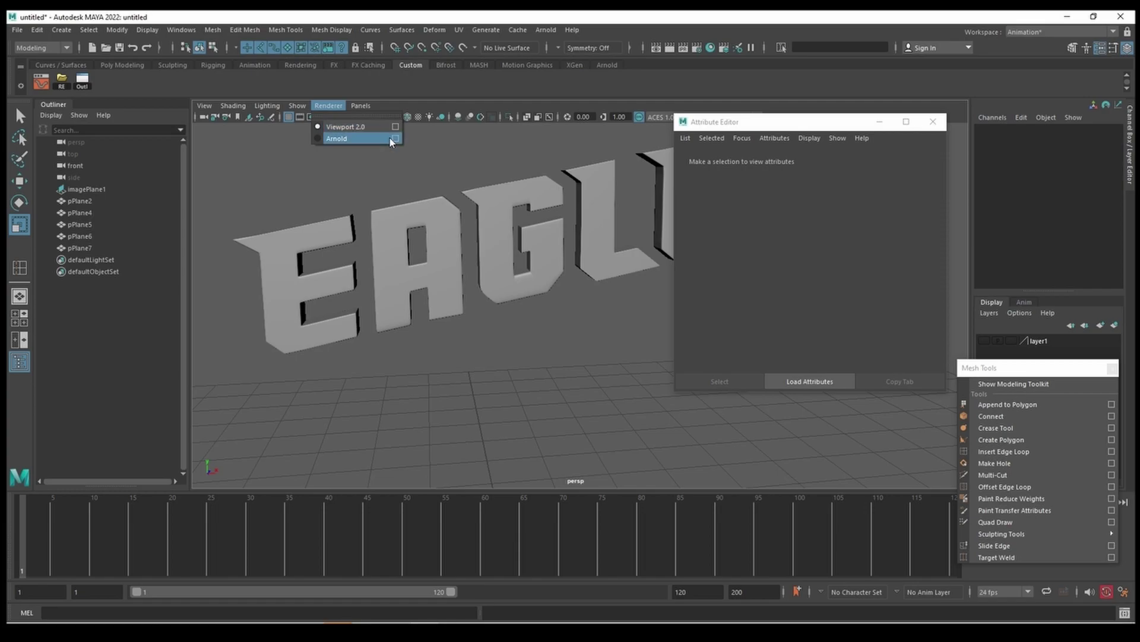
Close the empty Attribute Editor and tumble the view to face the grey EAGLE letters frontally.
left_click_drag(541, 330, 741, 286, "alt")
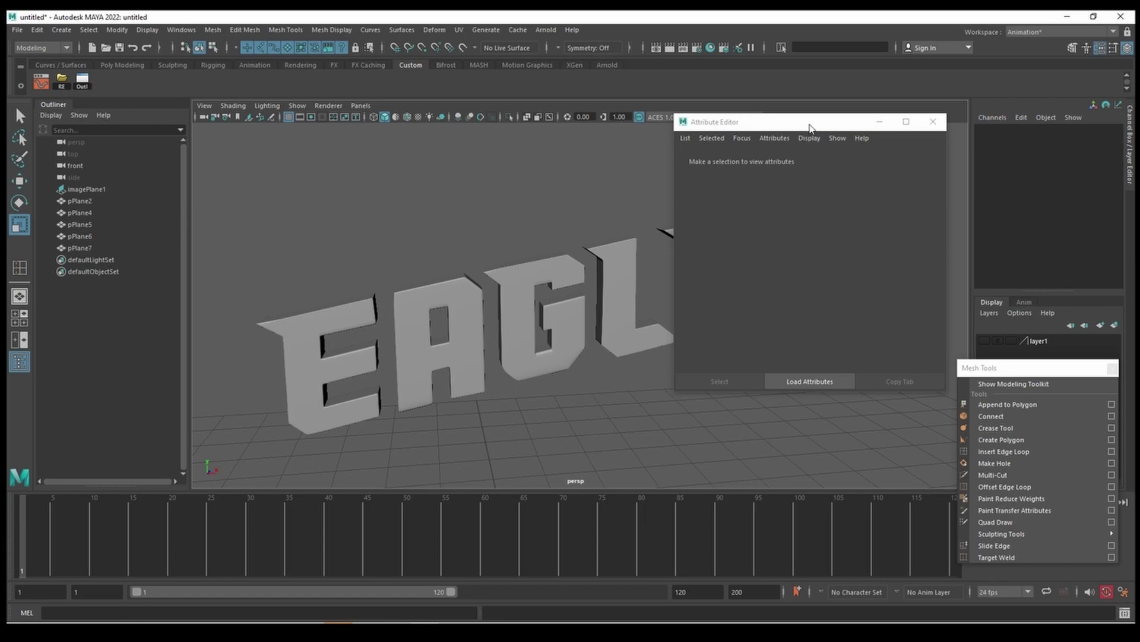
left_click(933, 122)
mouse_move(660, 329)
left_mouse_down("alt")
mouse_move(622, 291)
mouse_move(609, 301)
mouse_move(669, 322)
mouse_move(660, 309)
mouse_move(697, 294)
mouse_move(636, 321)
mouse_move(560, 322)
mouse_move(661, 306)
mouse_move(636, 301)
left_mouse_up("alt")
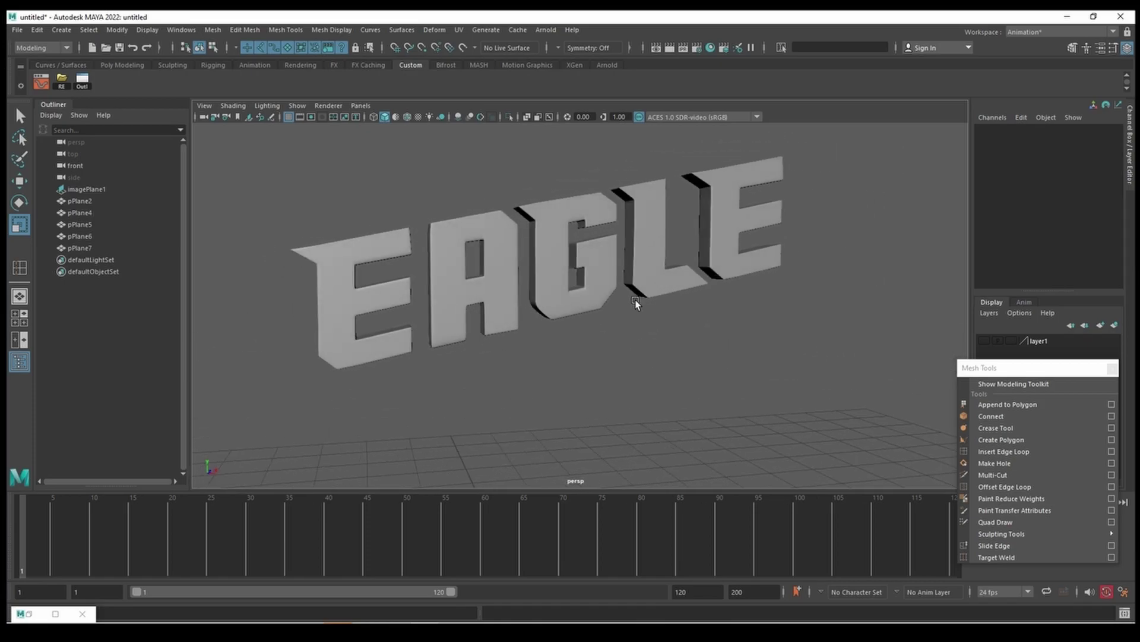
mouse_move(632, 300)
left_mouse_down("alt")
mouse_move(580, 348)
mouse_move(638, 290)
mouse_move(658, 358)
mouse_move(677, 291)
mouse_move(699, 336)
left_mouse_up("alt")
left_click(678, 289)
left_click(637, 305)
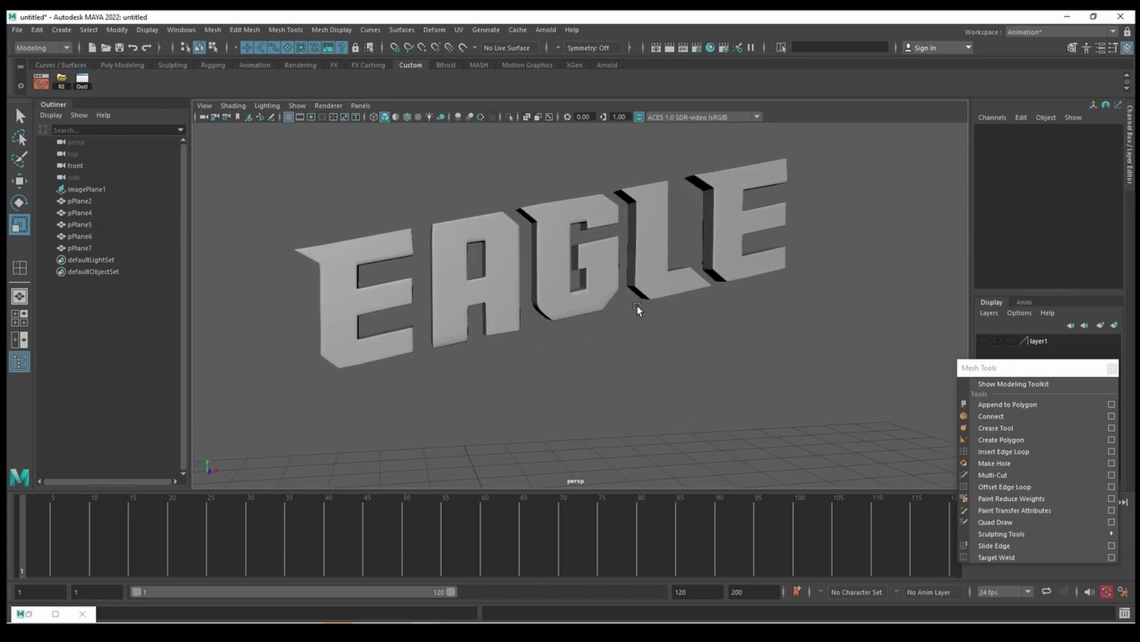
Select the five EAGLE letters, then clear the selection and keep only the first E.
left_click(377, 344)
left_click(499, 306, "shift")
left_click(550, 291, "shift")
left_click(651, 267, "shift")
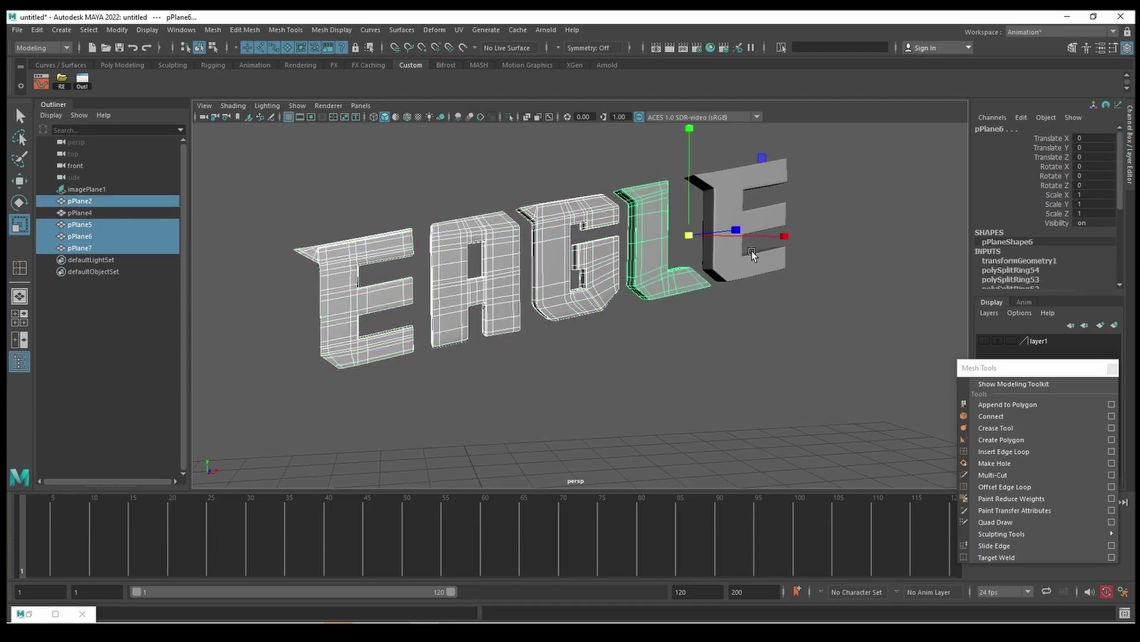
left_click(725, 280, "shift")
left_click(671, 367)
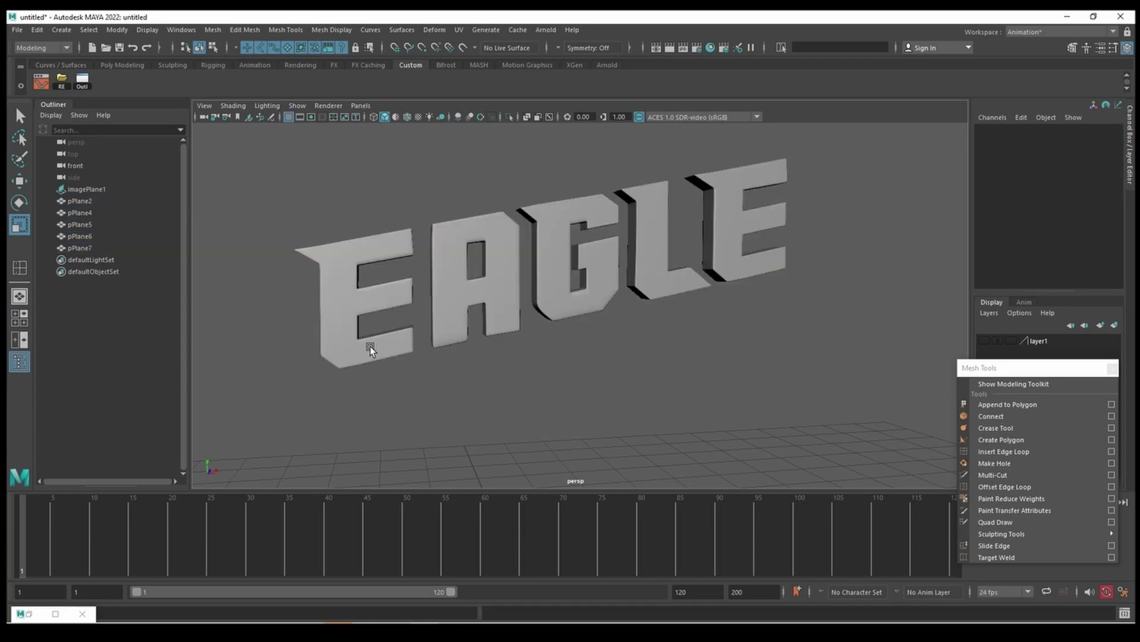
left_click(369, 347)
Check the E's polySurfaceShape3 and blinn1 attributes, then reopen its Material Attributes from the context menu.
key("ctrl+a")
left_click(922, 155)
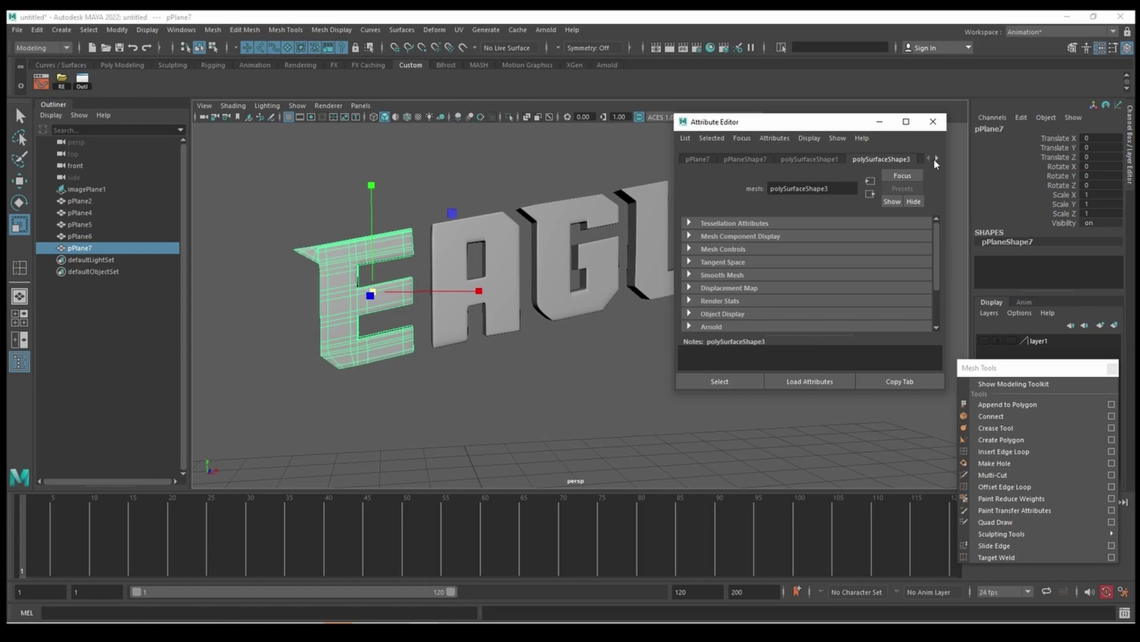
left_click(935, 159)
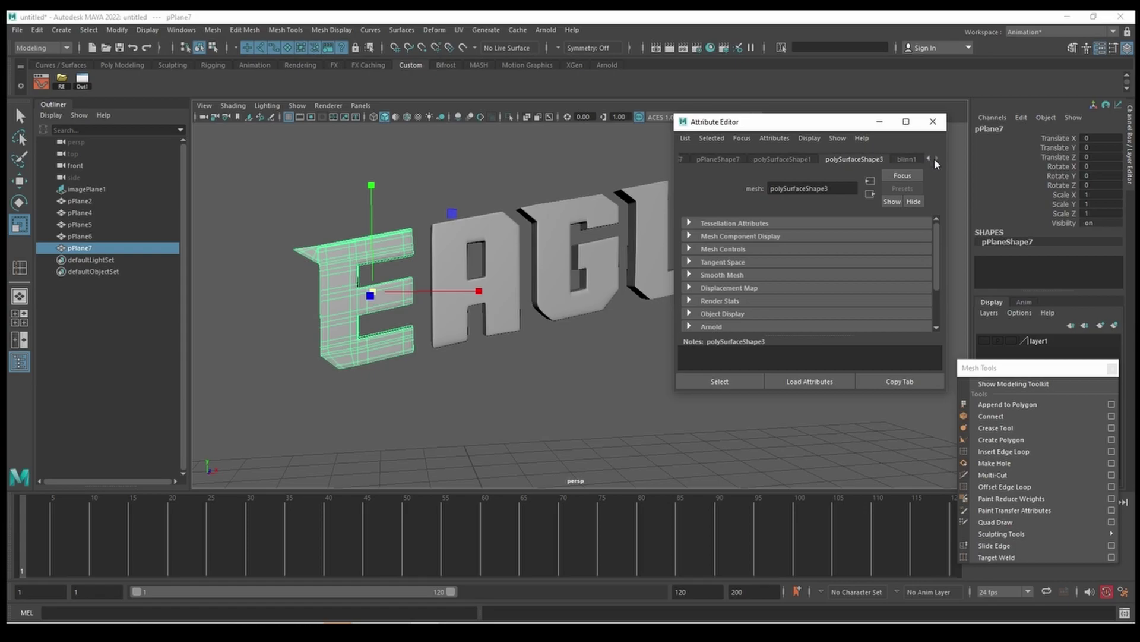
left_click(482, 399)
left_click(933, 121)
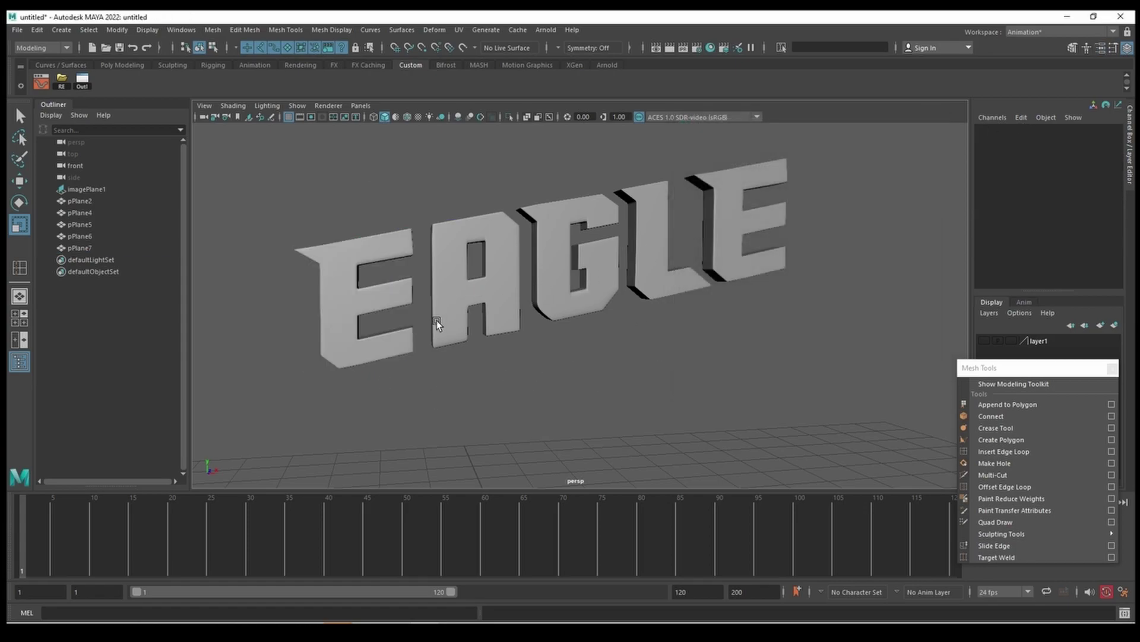
left_click(365, 351)
right_click_drag(366, 351, 377, 597)
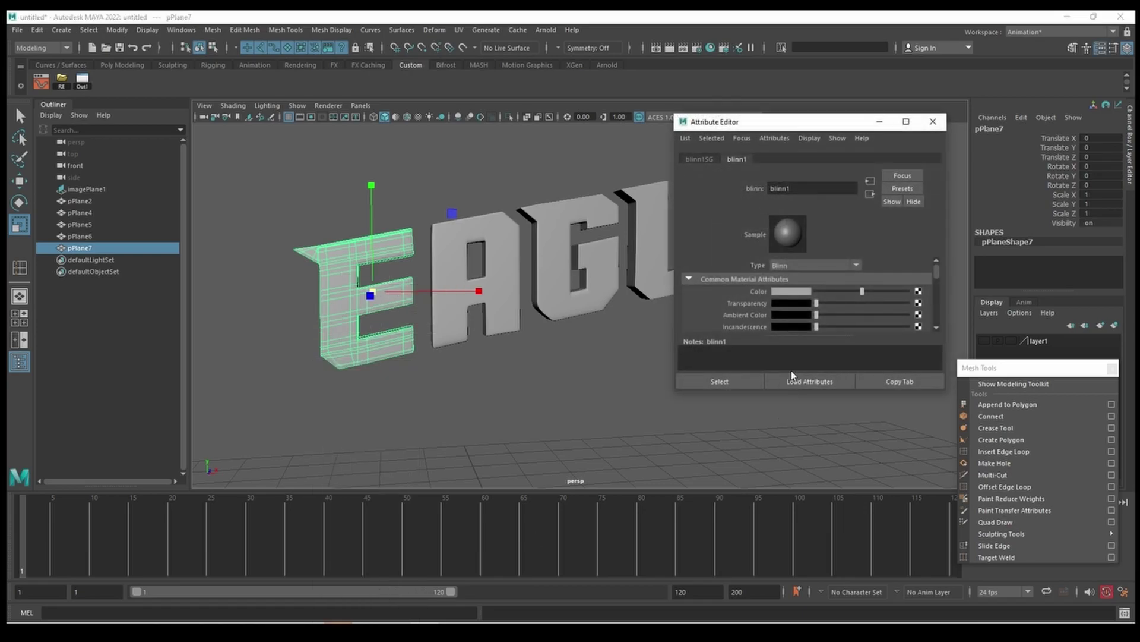
right_click_drag(359, 310, 377, 599)
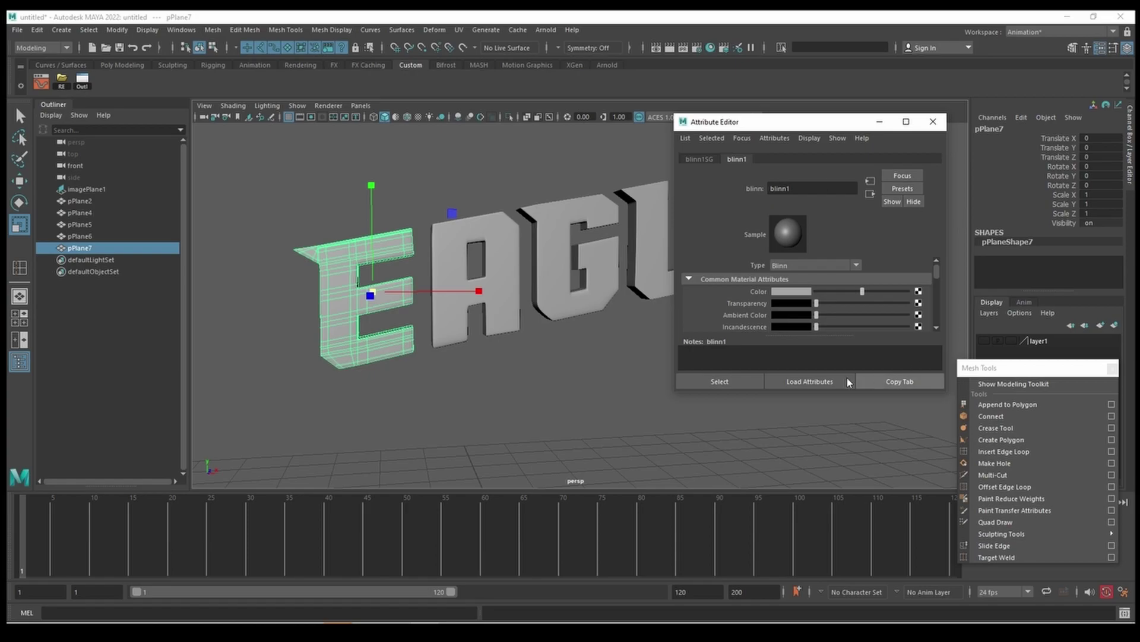
Set the blinn1 colour to bright yellow (H 47.286, S 1, V 1) and deselect to view it.
left_click(790, 291)
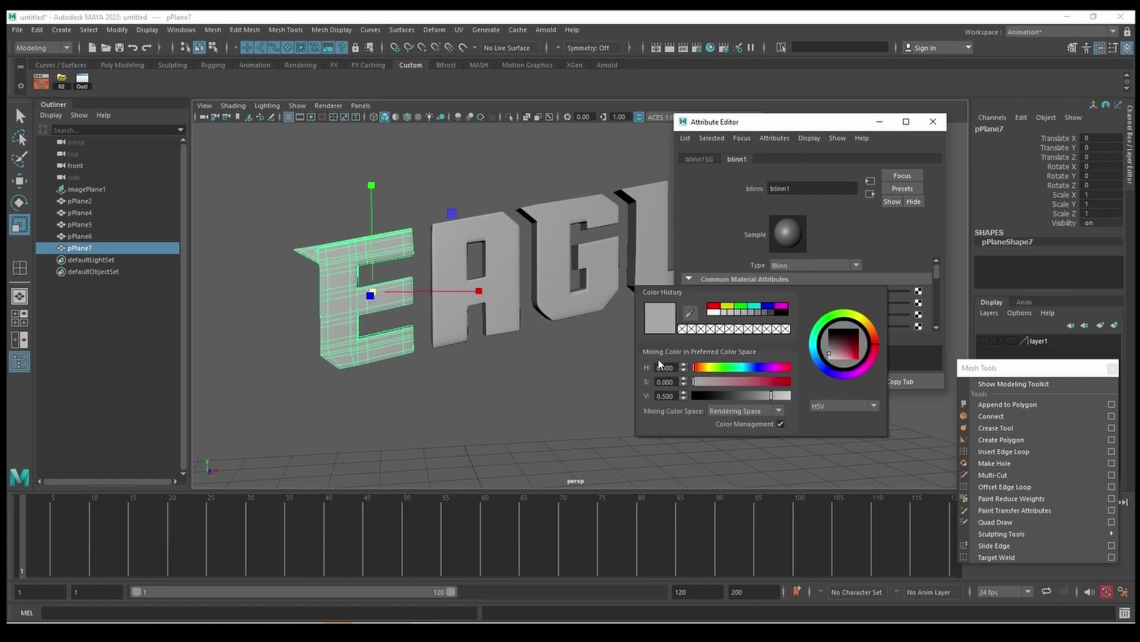
left_click(712, 371)
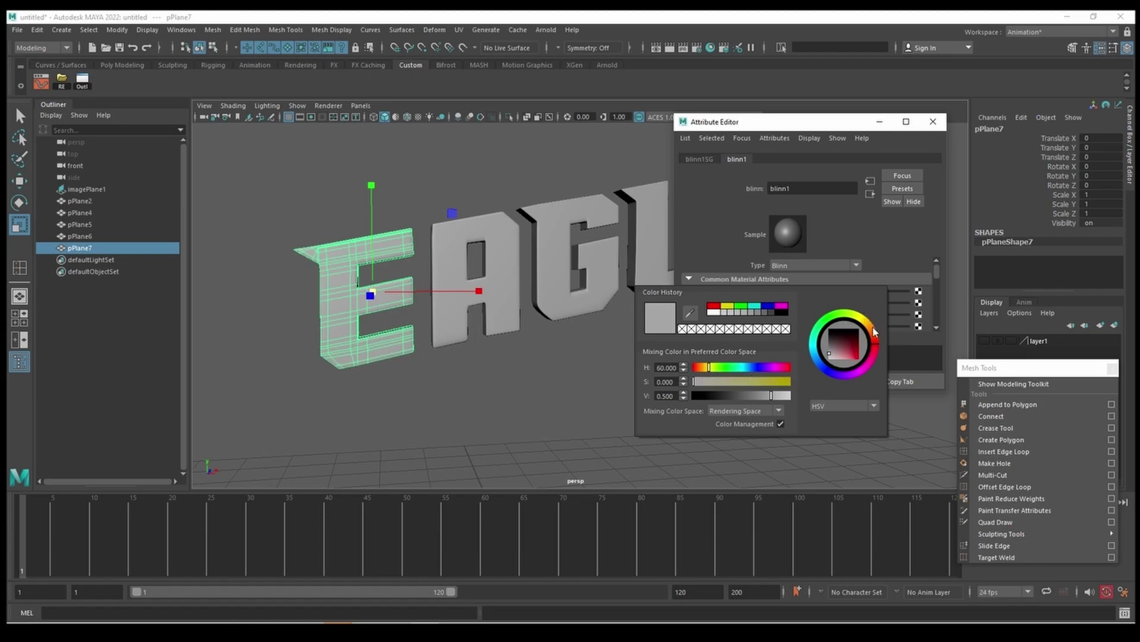
left_click_drag(874, 331, 859, 359)
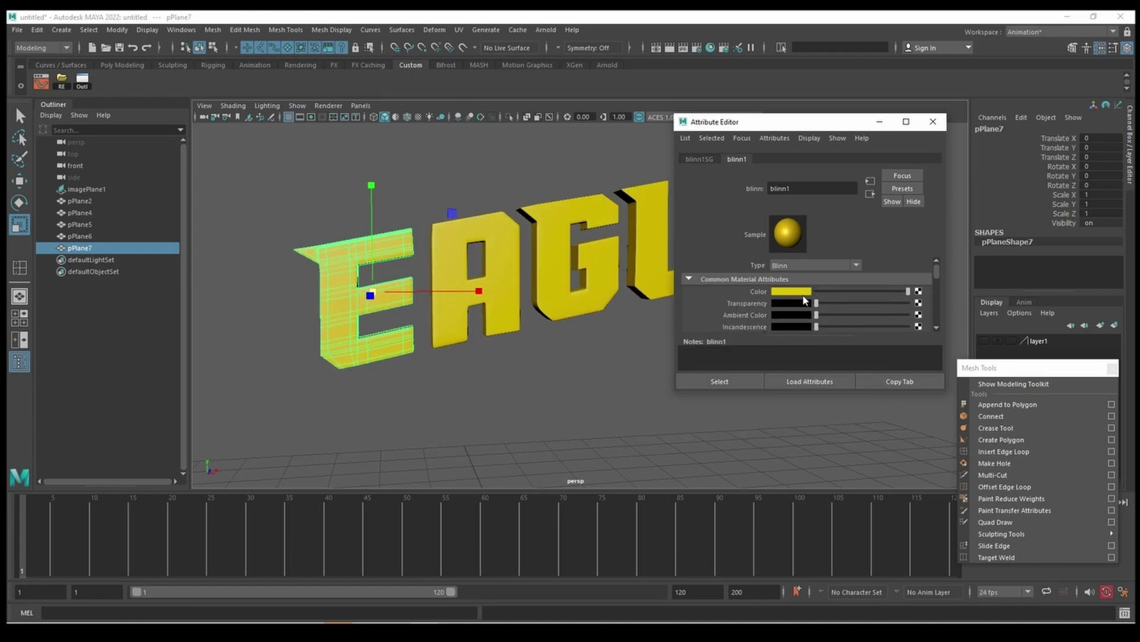
mouse_move(817, 306)
left_mouse_down()
mouse_move(904, 306)
mouse_move(817, 306)
left_mouse_up()
left_click(516, 376)
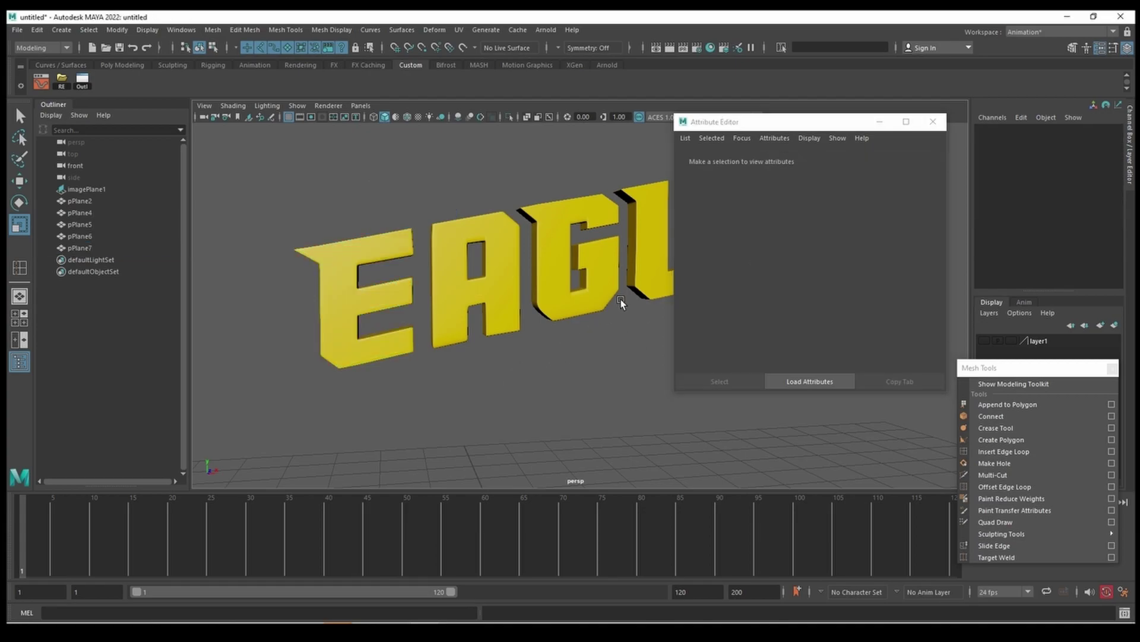
Minimize the Attribute Editor, then orbit, zoom and toggle four views to inspect the yellow EAGLE logo.
left_click(882, 126)
mouse_move(748, 326)
left_mouse_down("alt")
mouse_move(604, 351)
mouse_move(743, 329)
mouse_move(712, 353)
mouse_move(588, 348)
mouse_move(461, 221)
mouse_move(568, 234)
mouse_move(513, 254)
left_mouse_up("alt")
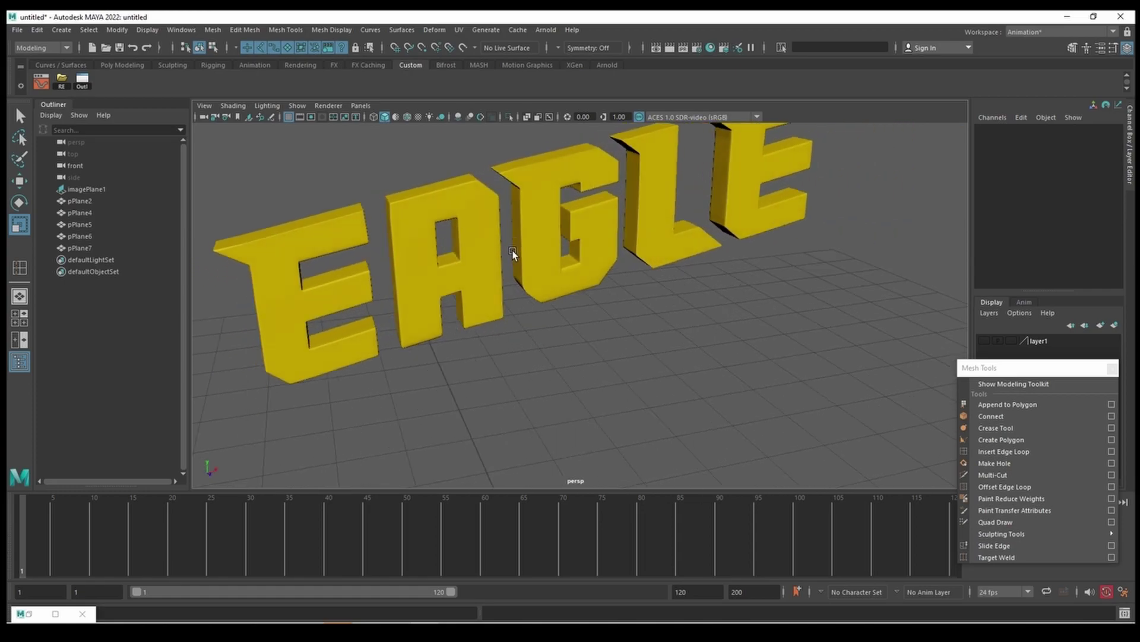
mouse_move(565, 333)
left_mouse_down("alt")
mouse_move(533, 297)
mouse_move(563, 336)
mouse_move(550, 395)
mouse_move(512, 444)
mouse_move(536, 315)
mouse_move(701, 309)
mouse_move(611, 334)
mouse_move(552, 320)
mouse_move(580, 359)
mouse_move(665, 335)
mouse_move(678, 319)
mouse_move(695, 330)
mouse_move(657, 285)
mouse_move(697, 321)
mouse_move(684, 319)
left_mouse_up("alt")
scroll(695, 331, "up", 2)
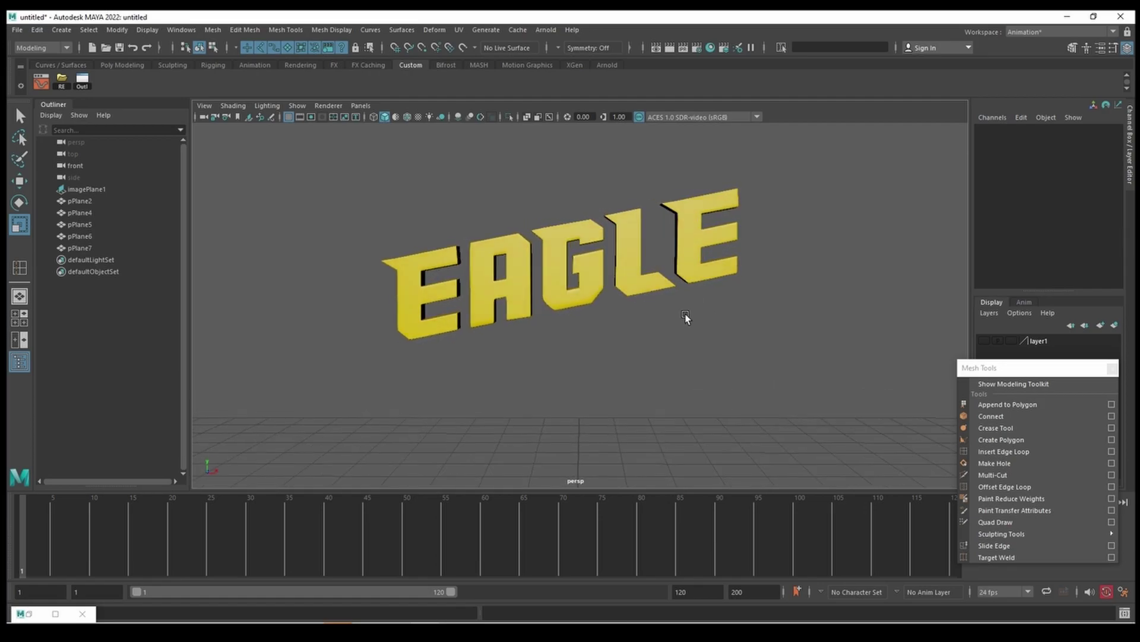
key("space")
key("space")
mouse_move(717, 244)
left_mouse_down("alt")
mouse_move(565, 333)
mouse_move(611, 306)
mouse_move(933, 285)
mouse_move(590, 314)
mouse_move(514, 304)
mouse_move(604, 266)
mouse_move(605, 278)
mouse_move(675, 267)
mouse_move(633, 293)
mouse_move(654, 294)
left_mouse_up("alt")
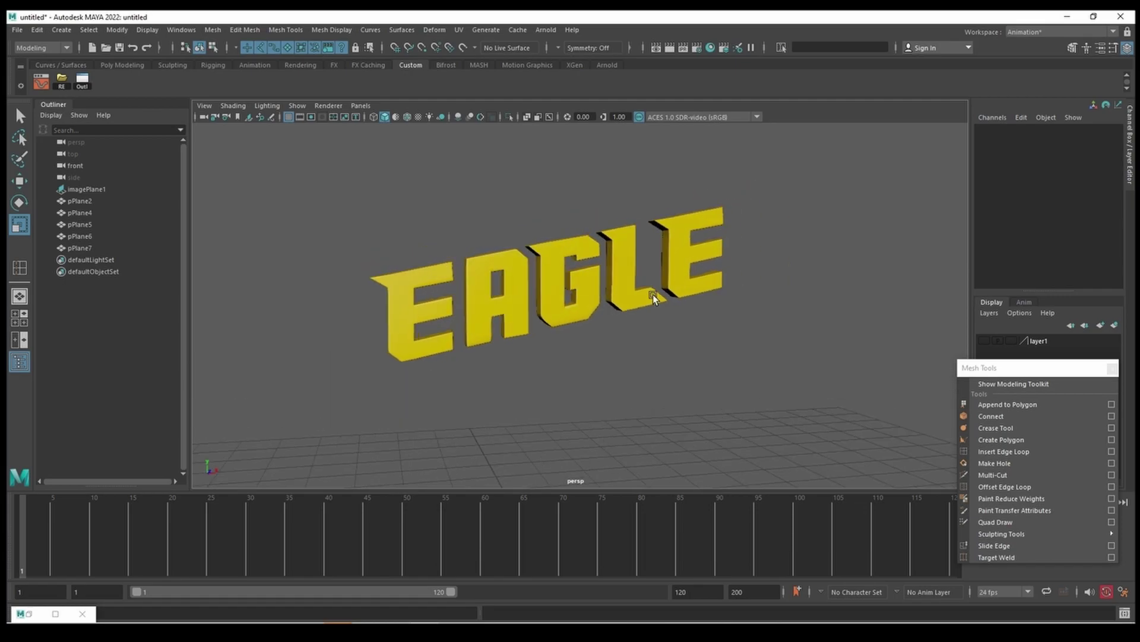
scroll(646, 295, "up", 3)
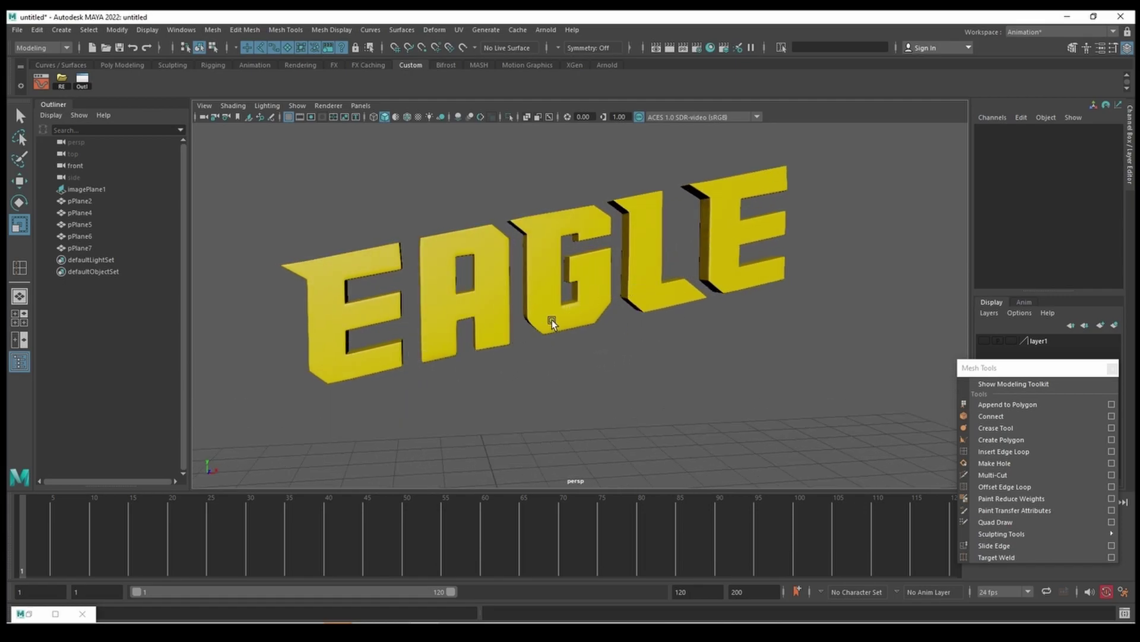
scroll(547, 333, "down", 3)
scroll(534, 341, "down", 1)
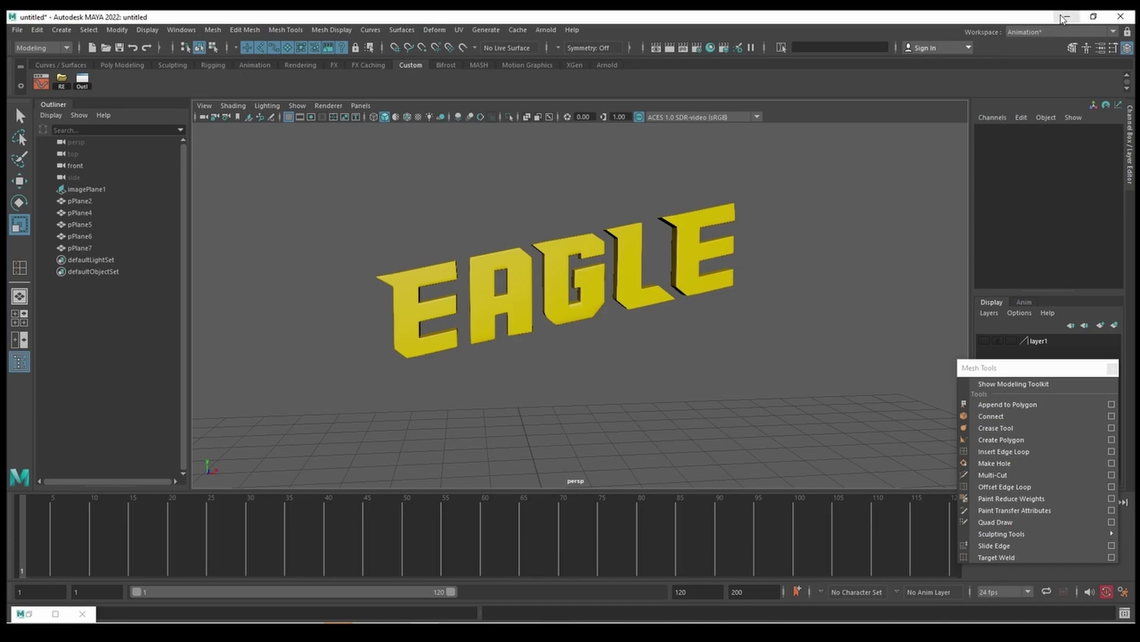
Begin Save Scene As to the Desktop with the file name eaglelogo.
left_click(19, 33)
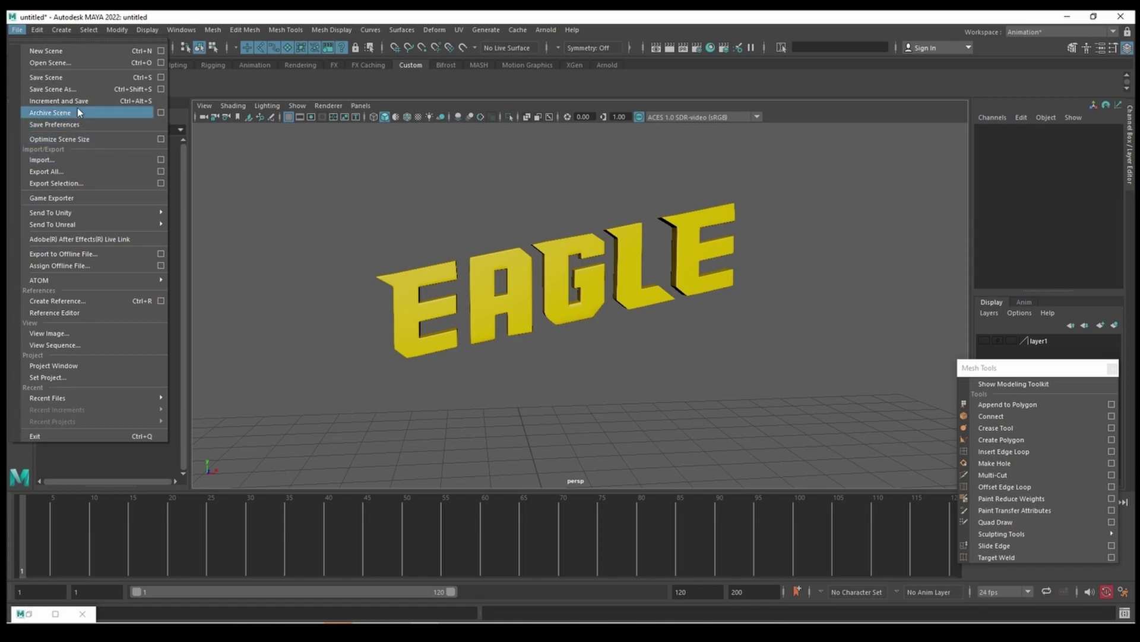
left_click(83, 89)
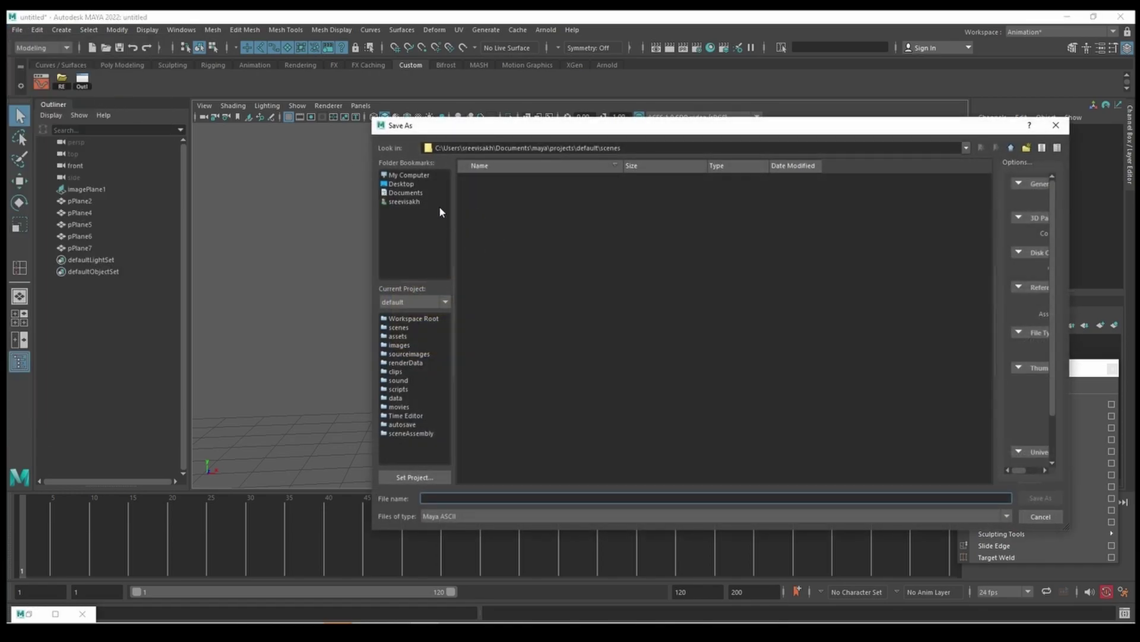
left_click(409, 186)
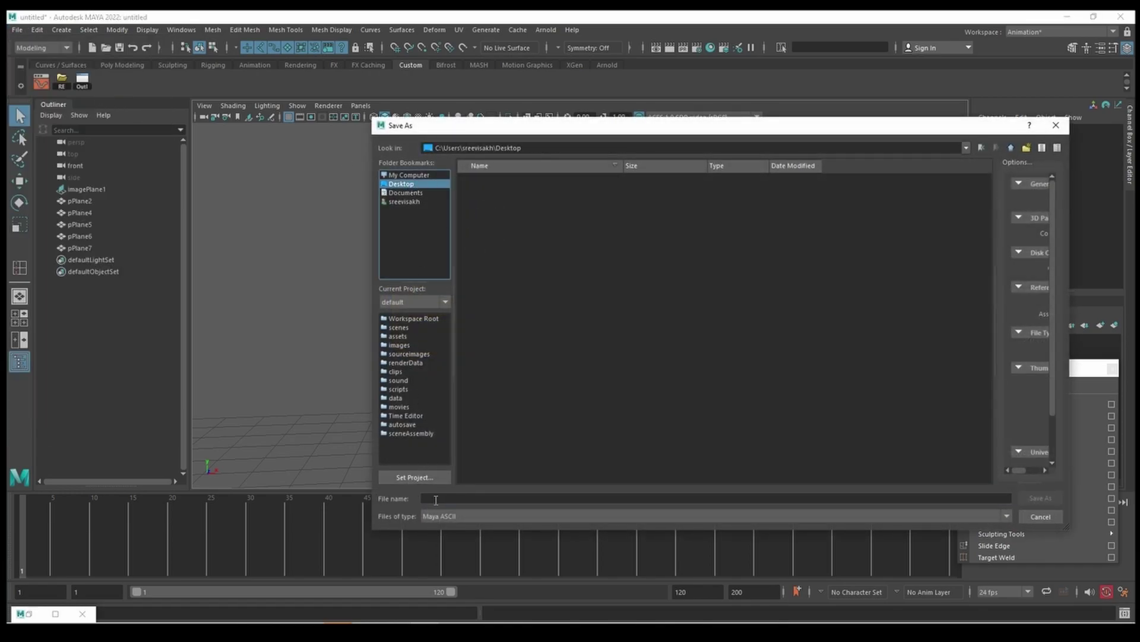
left_click(495, 496)
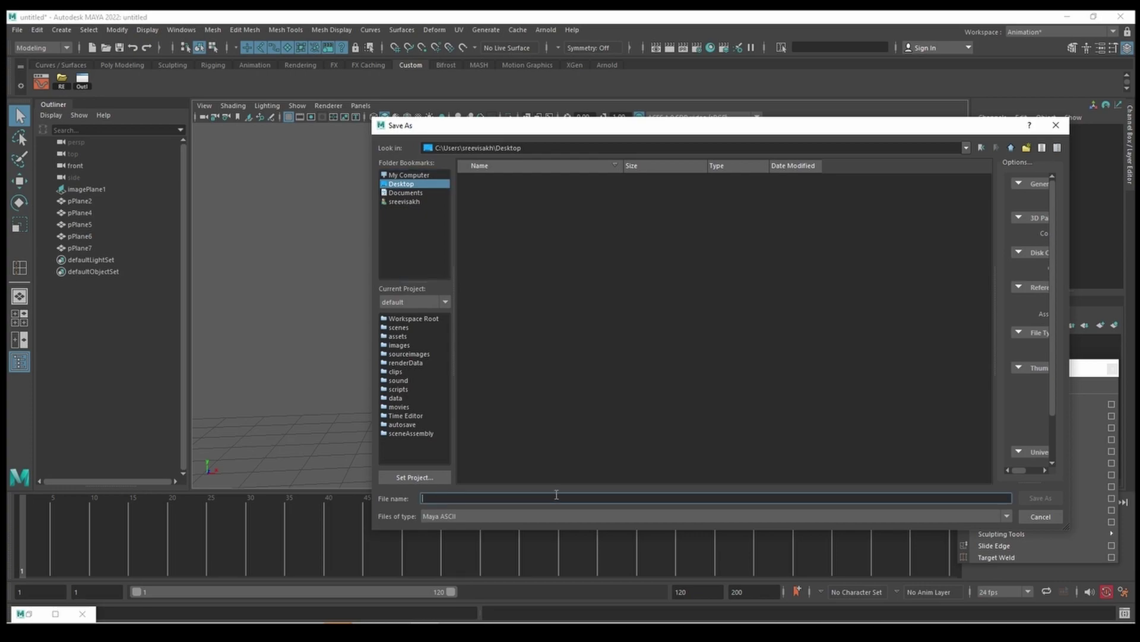
type("c")
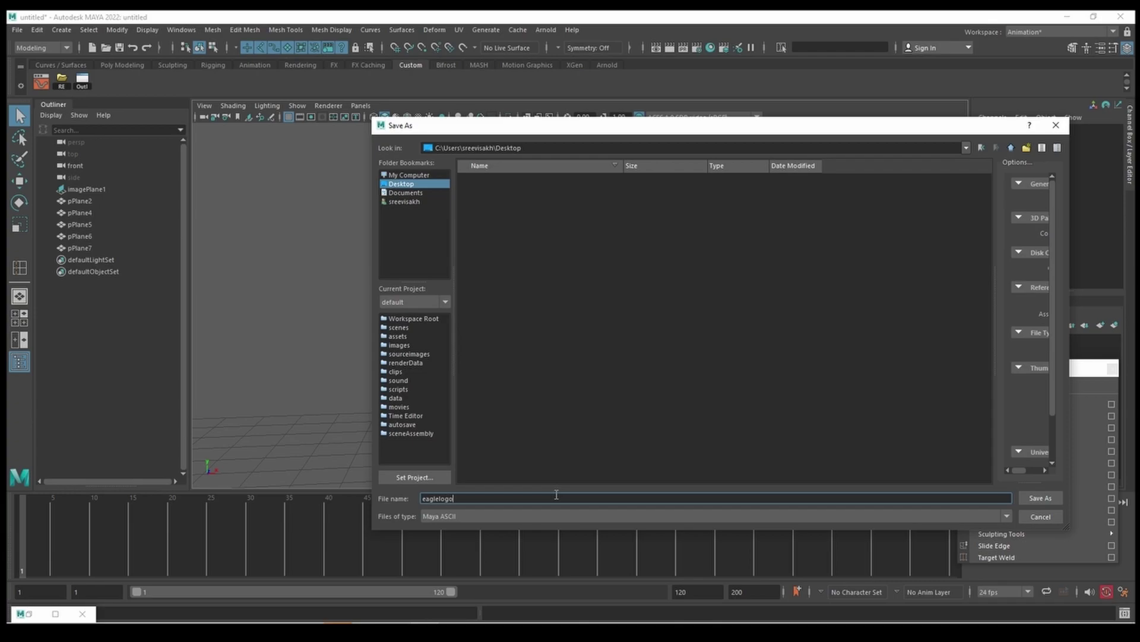
left_click(1041, 498)
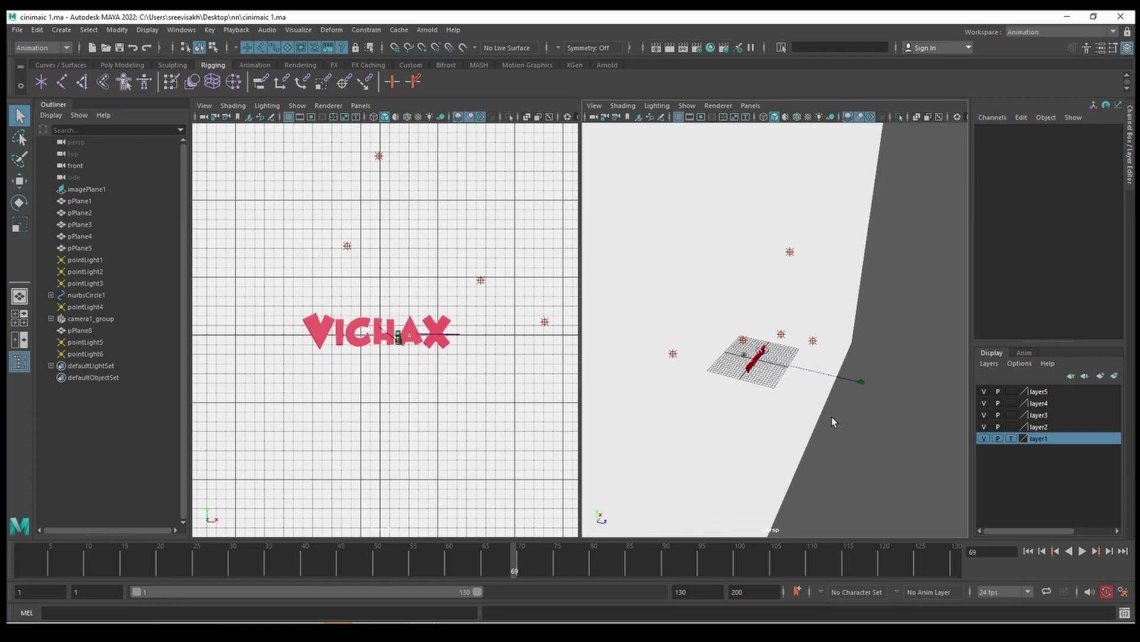
left_click(861, 382)
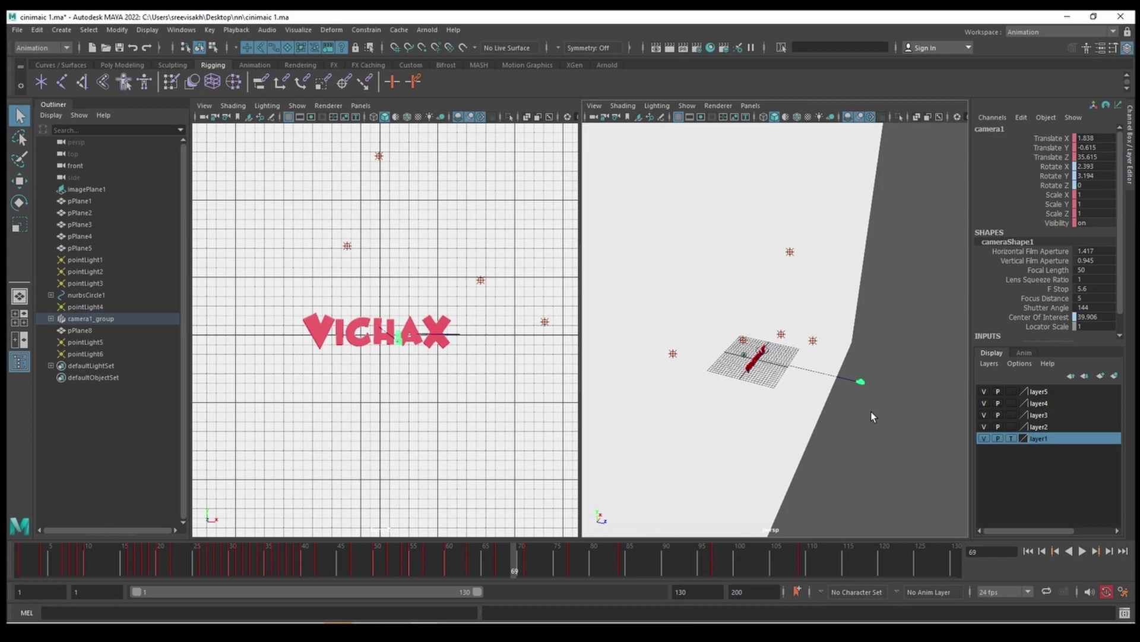
left_click(890, 404)
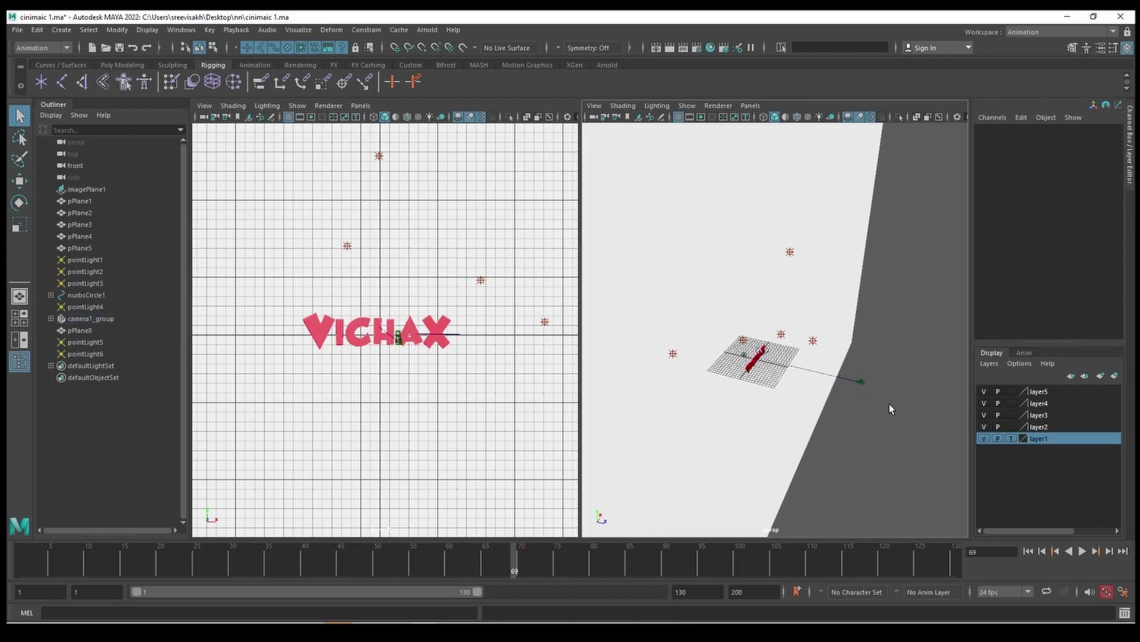
left_click(862, 382)
scroll(811, 384, "up", 2)
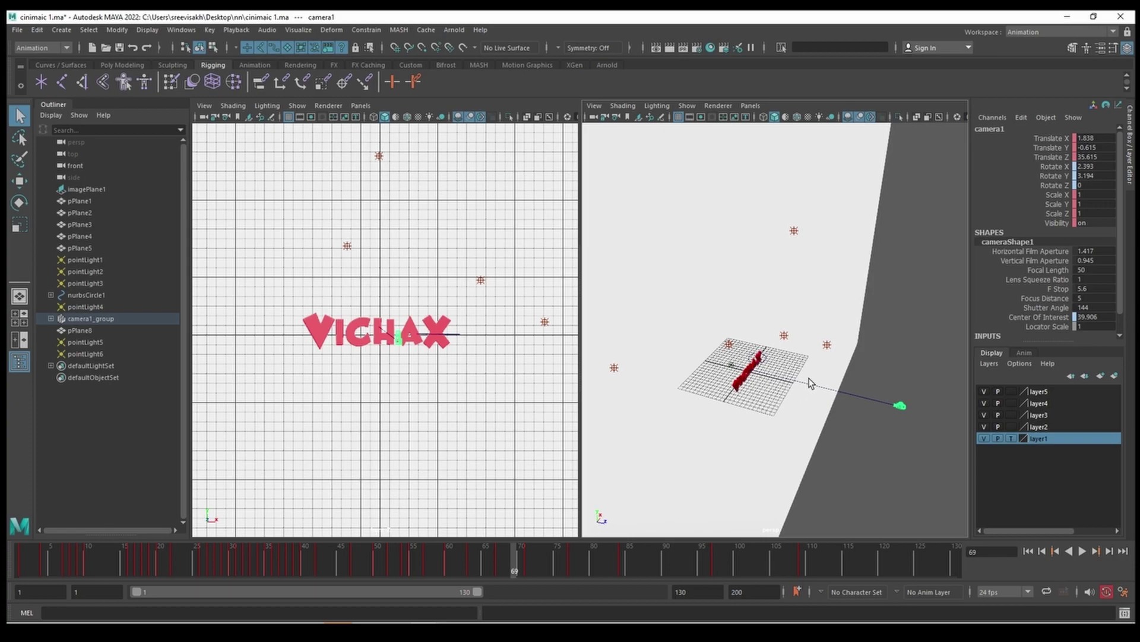
left_click(826, 352)
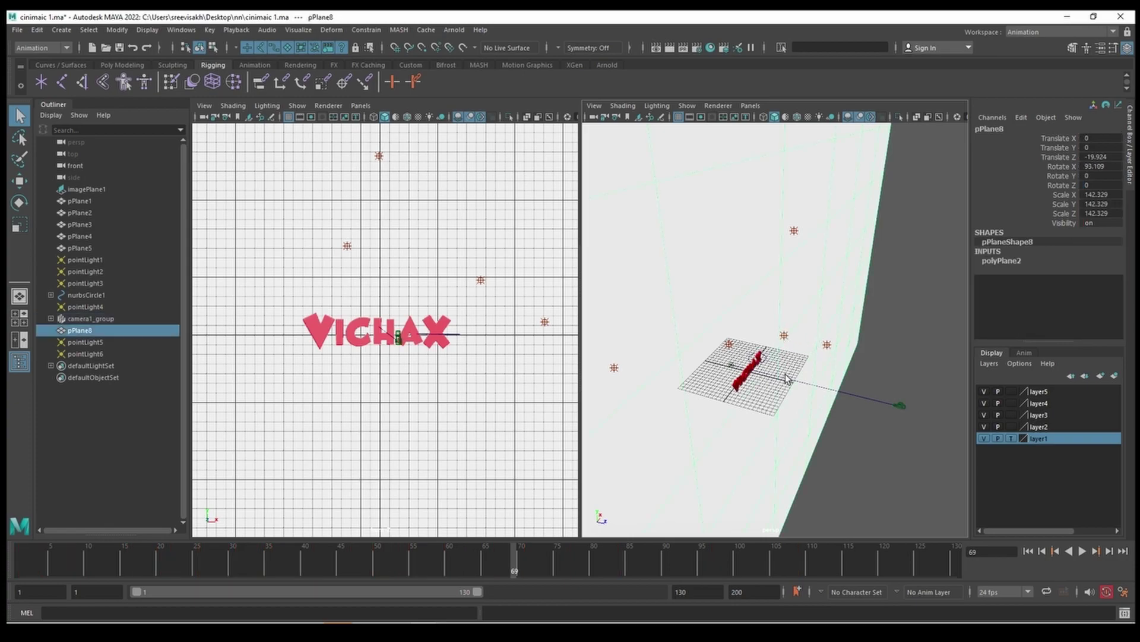
left_click_drag(788, 380, 844, 379, "alt")
left_click(802, 354)
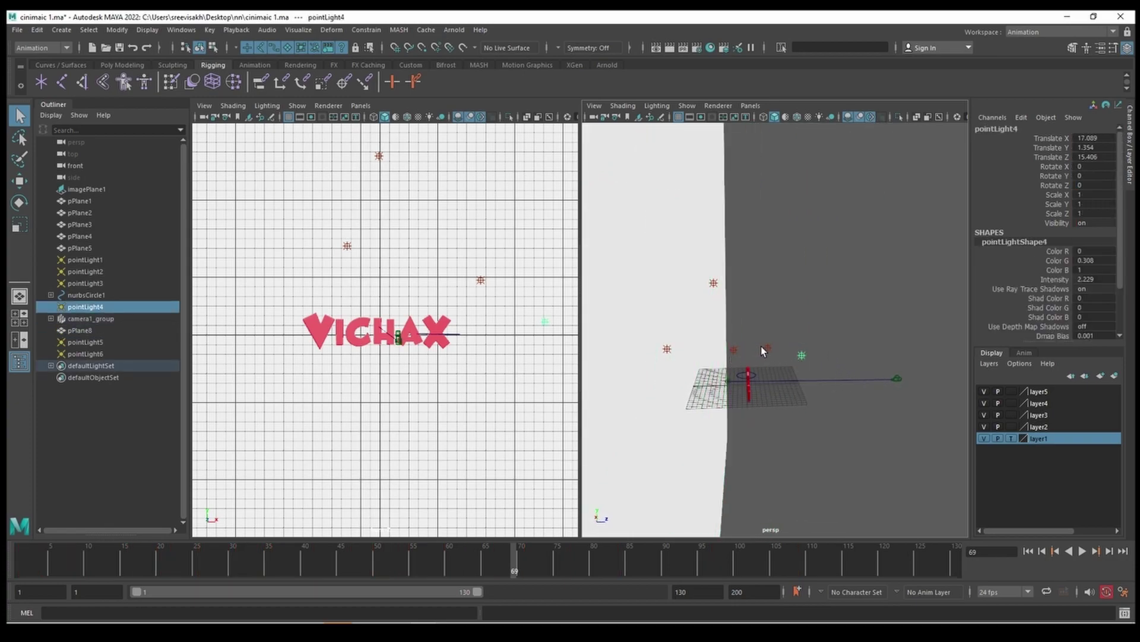
left_click(755, 359)
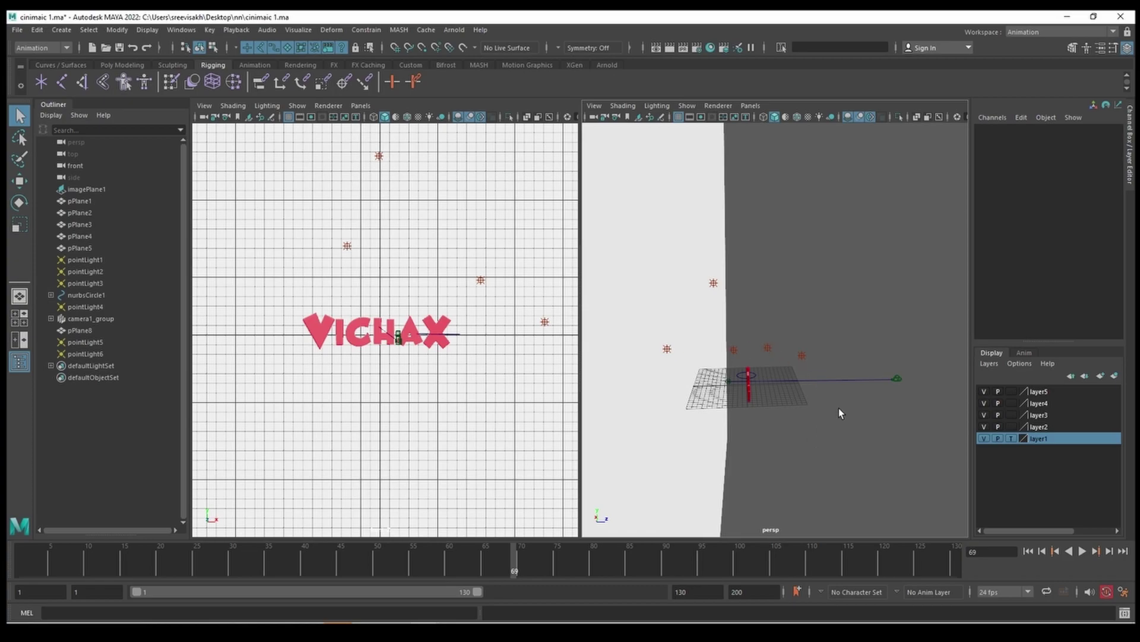
mouse_move(853, 439)
left_mouse_down("alt")
mouse_move(749, 435)
mouse_move(743, 425)
mouse_move(818, 365)
mouse_move(843, 405)
mouse_move(746, 413)
mouse_move(883, 300)
mouse_move(835, 360)
mouse_move(897, 346)
mouse_move(792, 350)
mouse_move(741, 390)
left_mouse_up("alt")
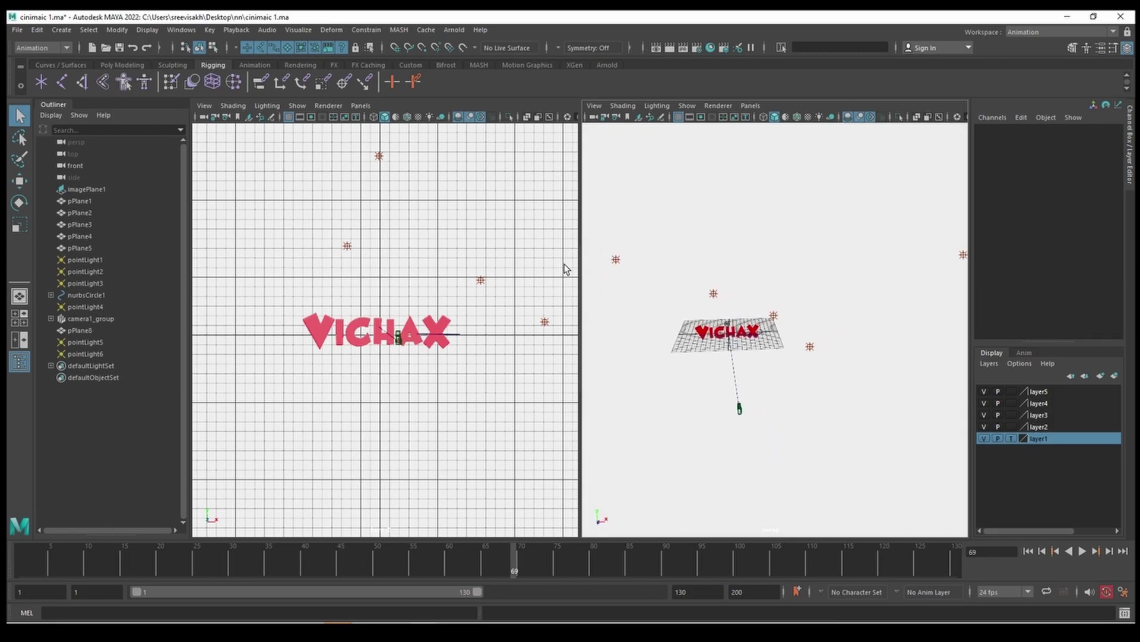
Select the letter plane, maximize the front view to a single pane and zoom in.
left_click(329, 105)
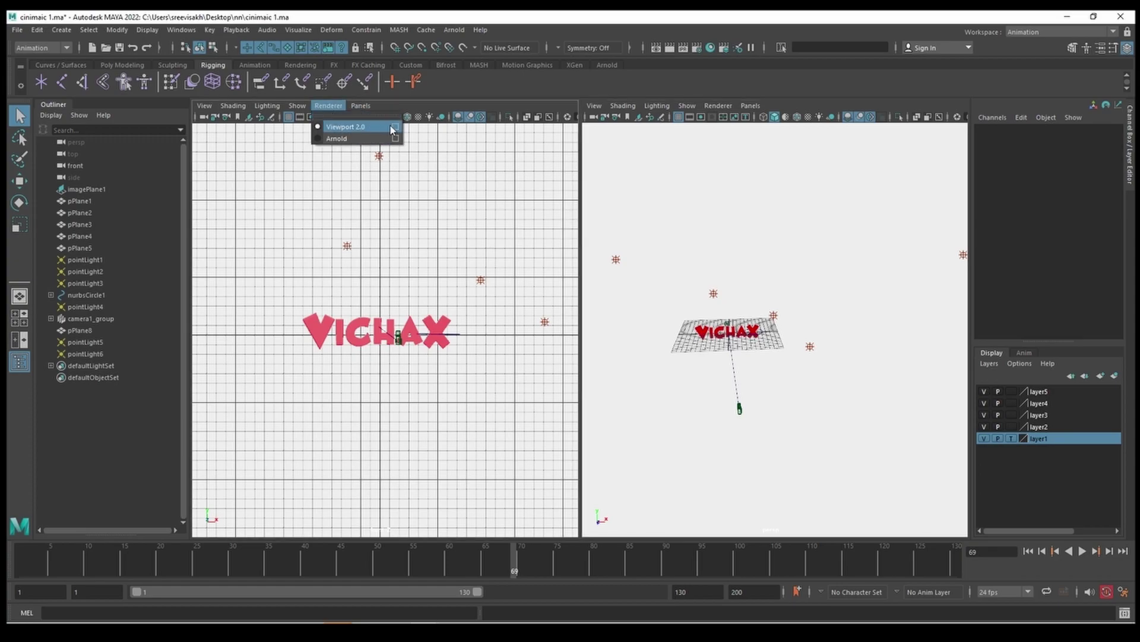
left_click(488, 419)
key("space")
scroll(664, 372, "up", 1)
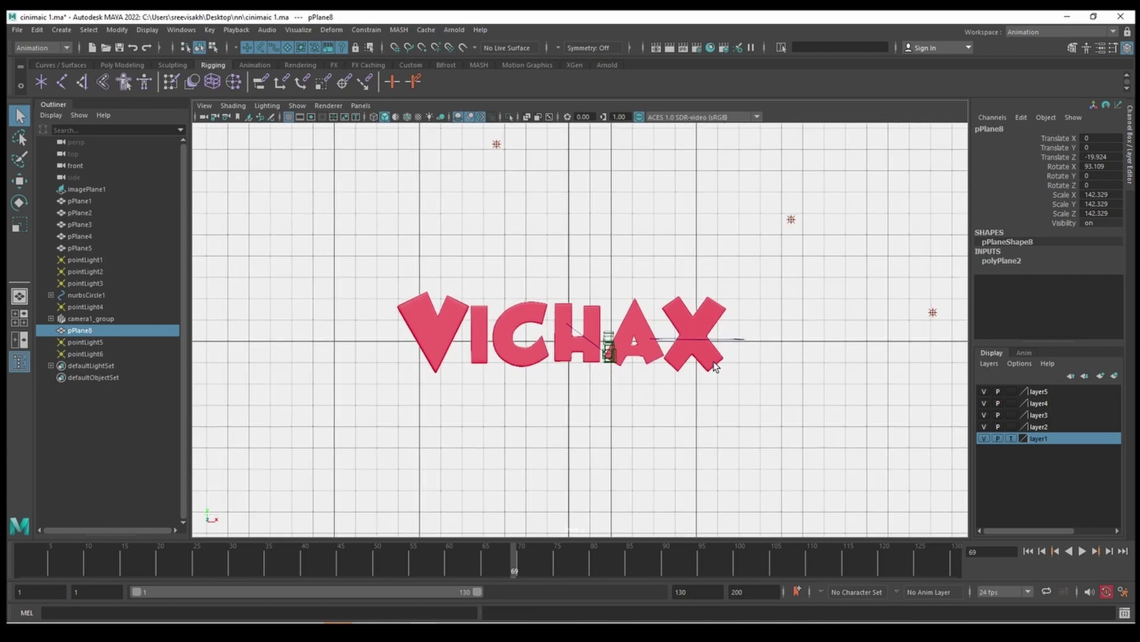
scroll(683, 364, "up", 2)
scroll(708, 354, "up", 3)
scroll(607, 357, "up", 1)
scroll(607, 353, "down", 2)
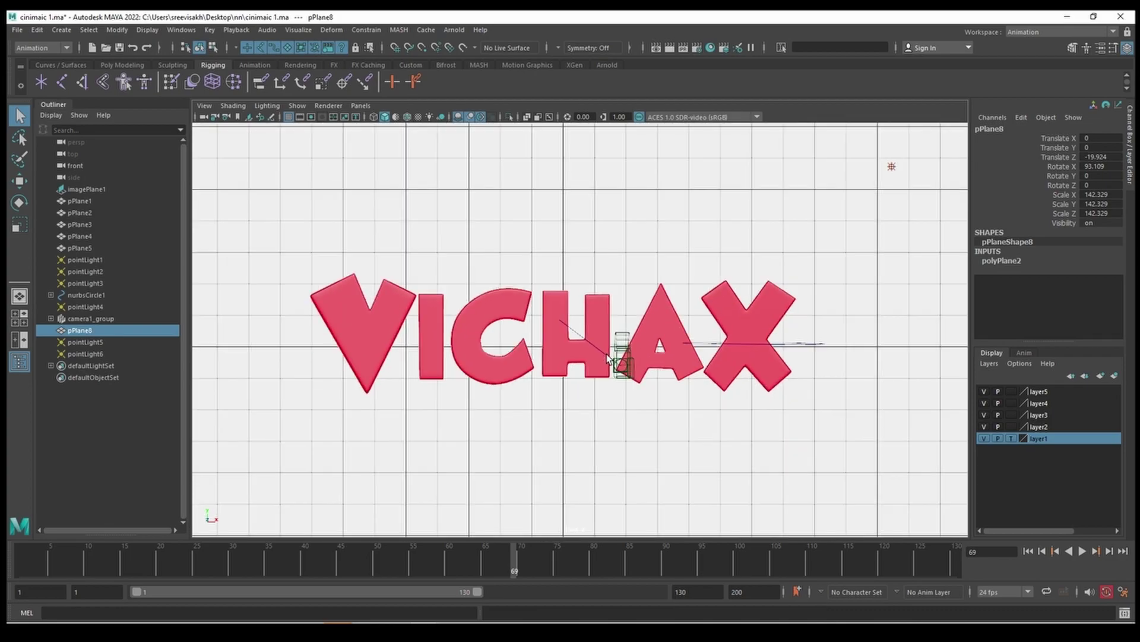
Set the front view to show only polygon objects.
left_click(297, 106)
left_click(295, 180)
left_click(297, 106)
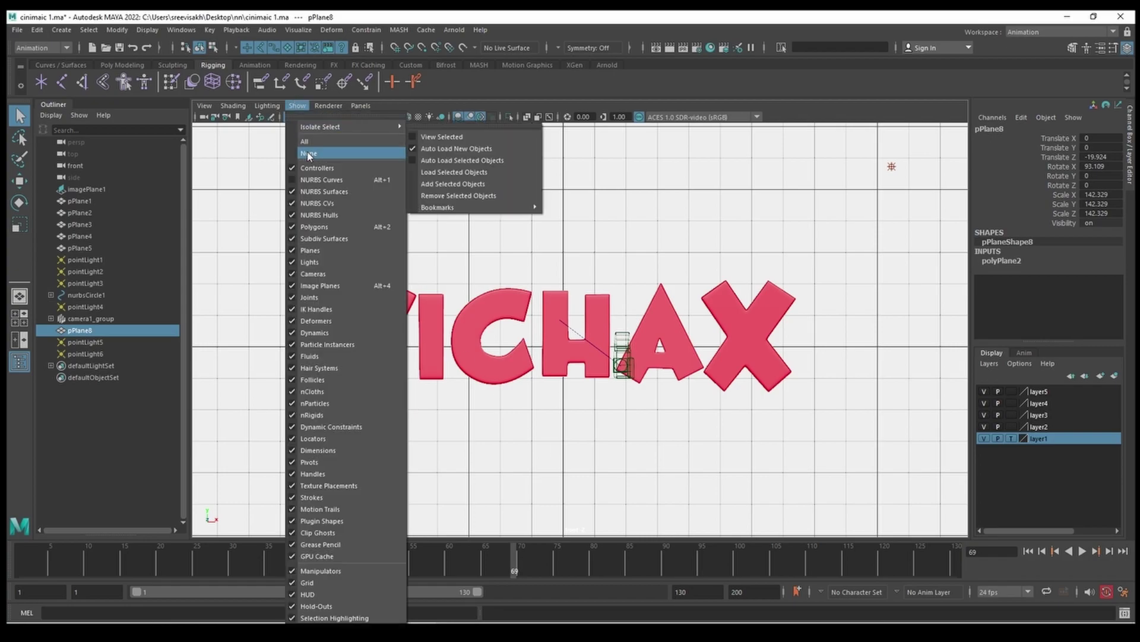
left_click(309, 153)
left_click(297, 105)
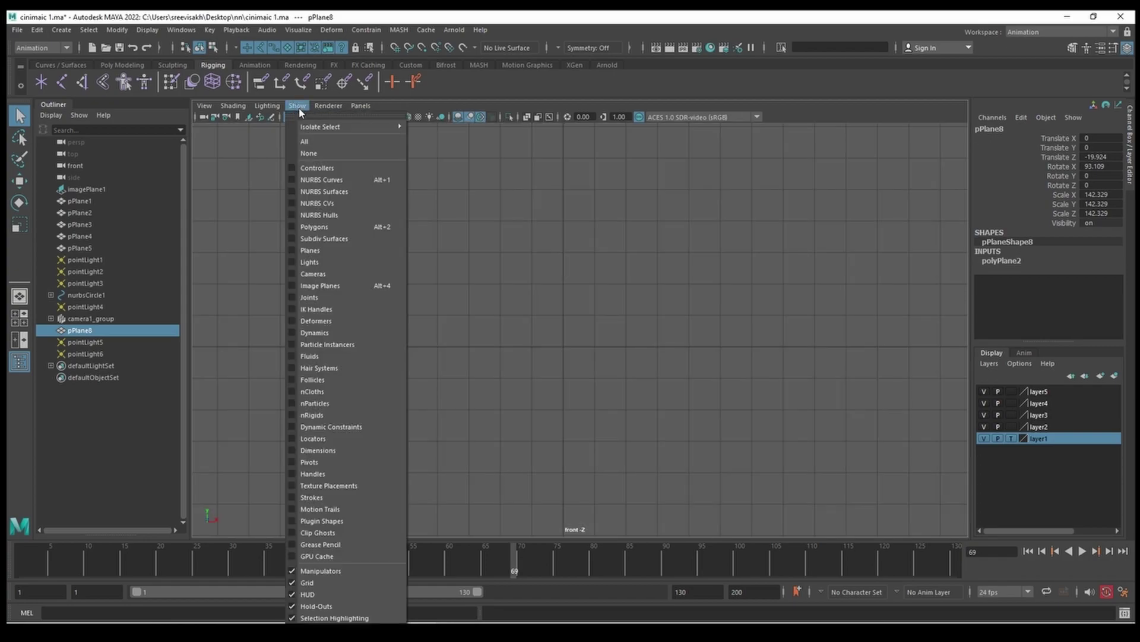
left_click(310, 227)
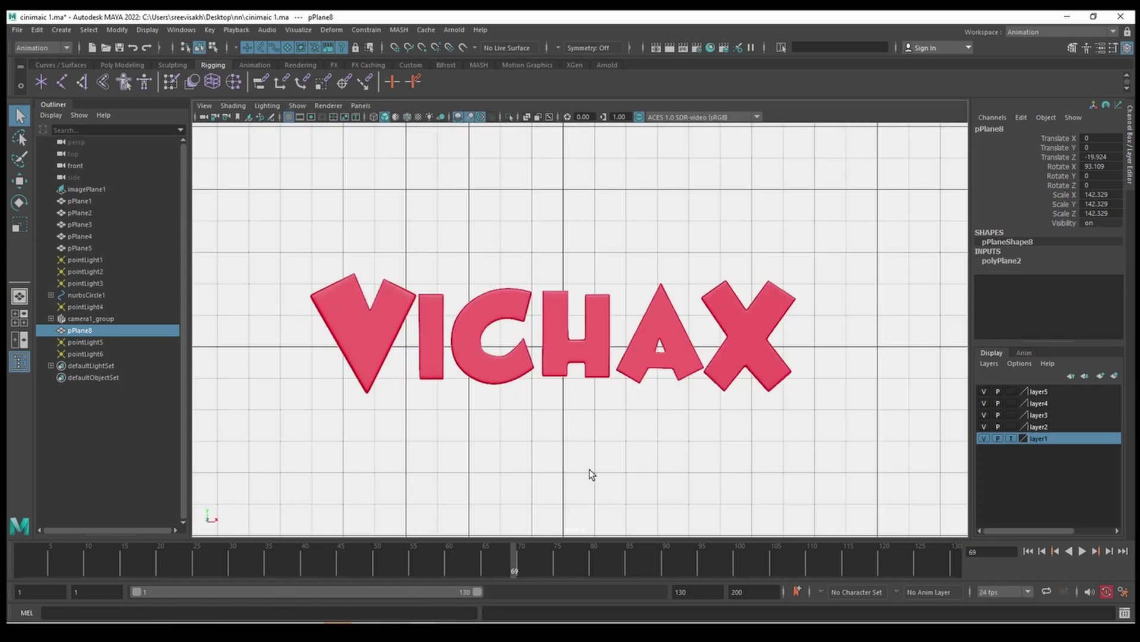
Hide the grid and play the VICHAX logo animation from frame 1.
left_click(298, 105)
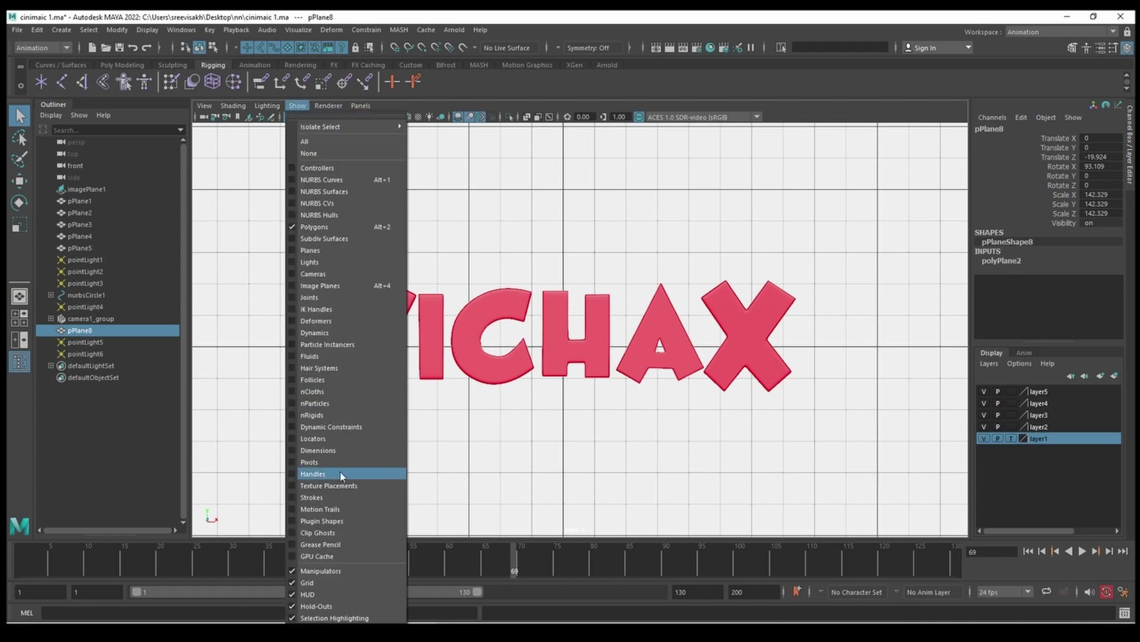
left_click(309, 582)
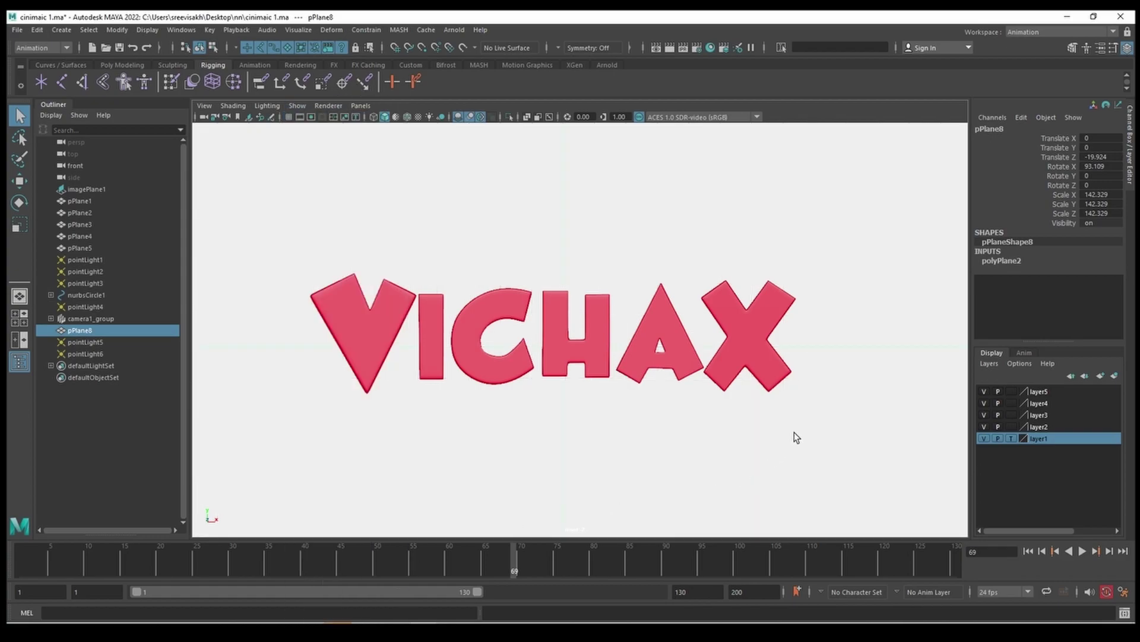
left_click(18, 550)
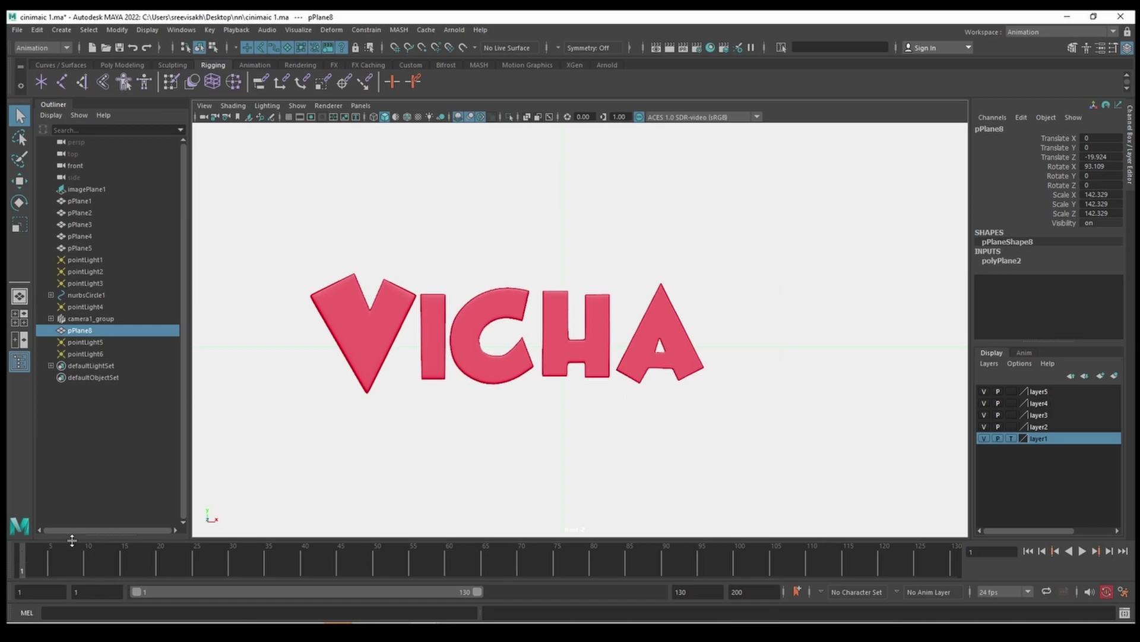
left_click(1083, 551)
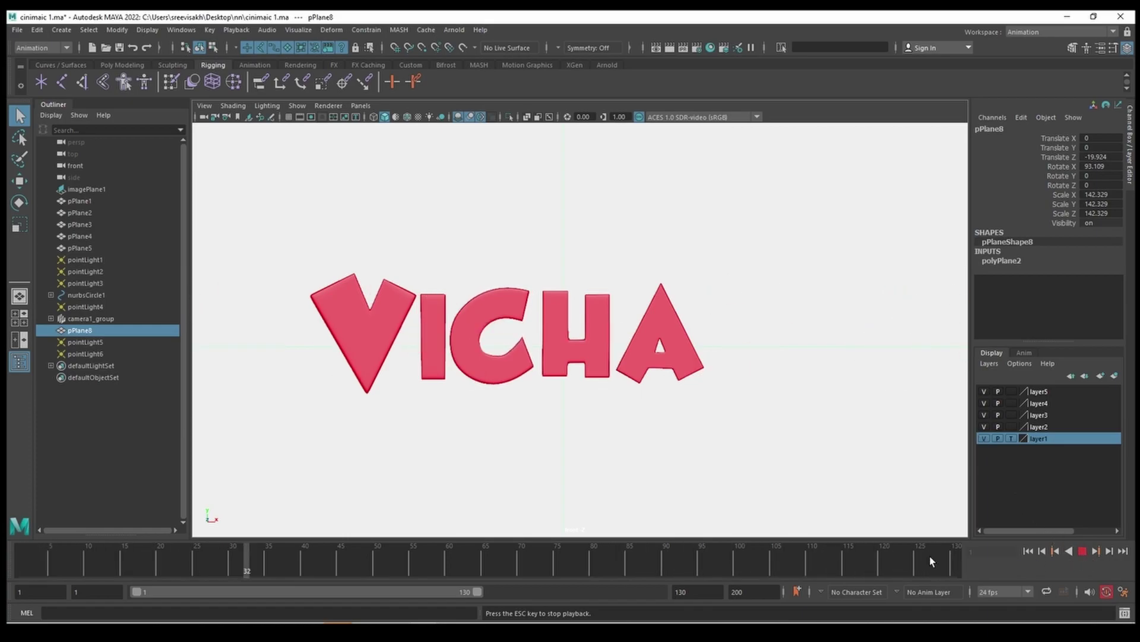
Stop playback, then close the eagle reference photo and the ff Properties dialog.
left_click(1082, 550)
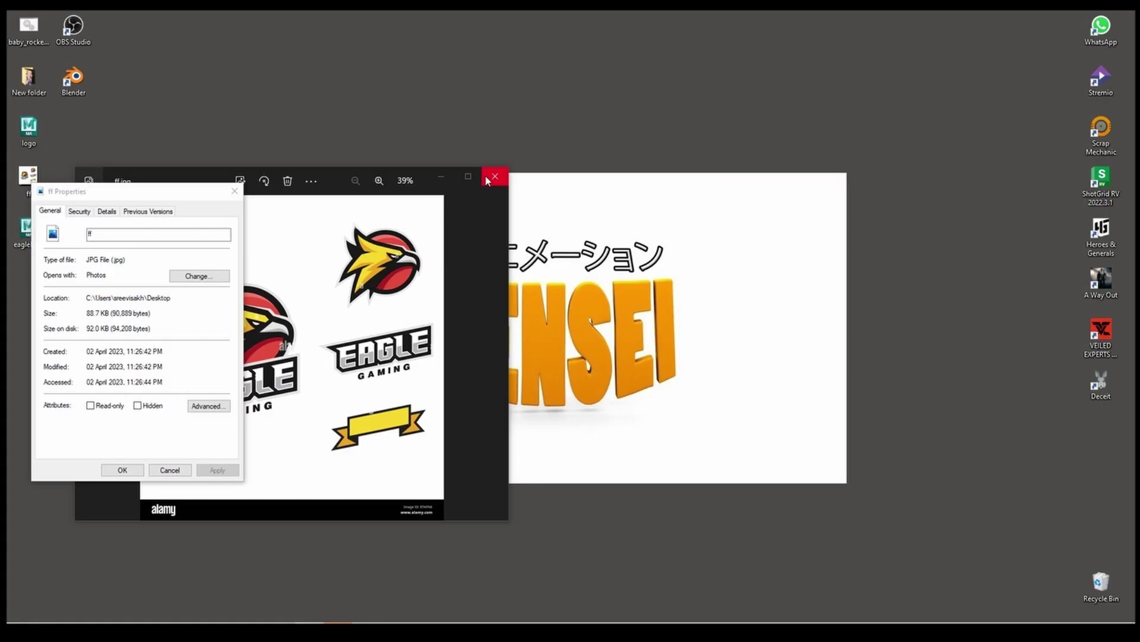
left_click(495, 177)
left_click(229, 191)
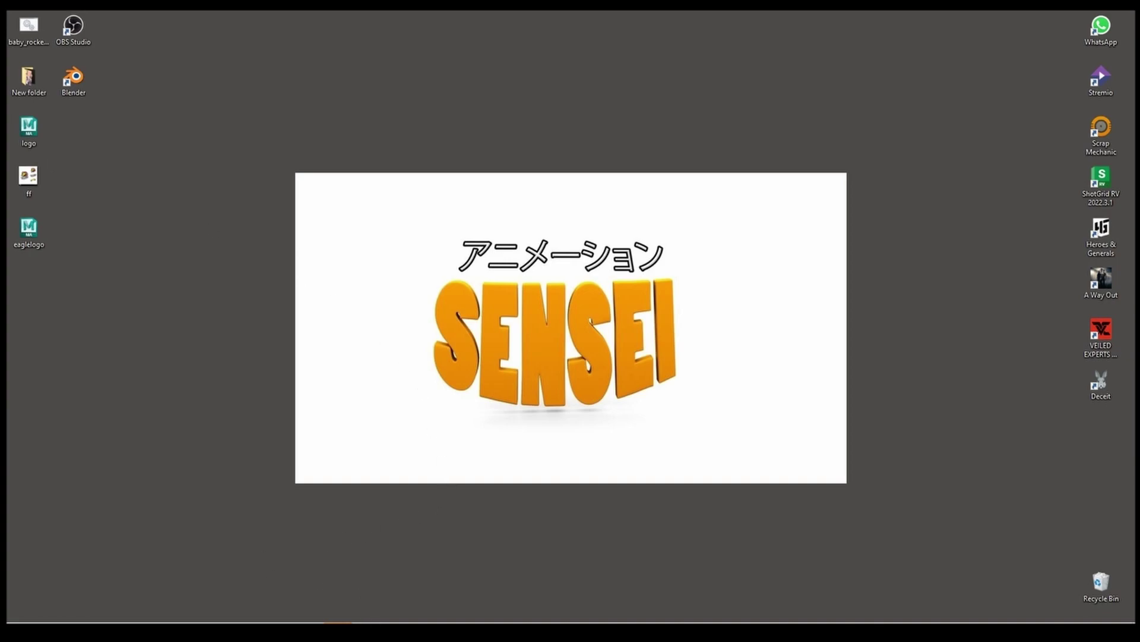
Restore the YouTube video, replay the VICHAX intro from 0:00 and pause at 0:06.
left_click(367, 579)
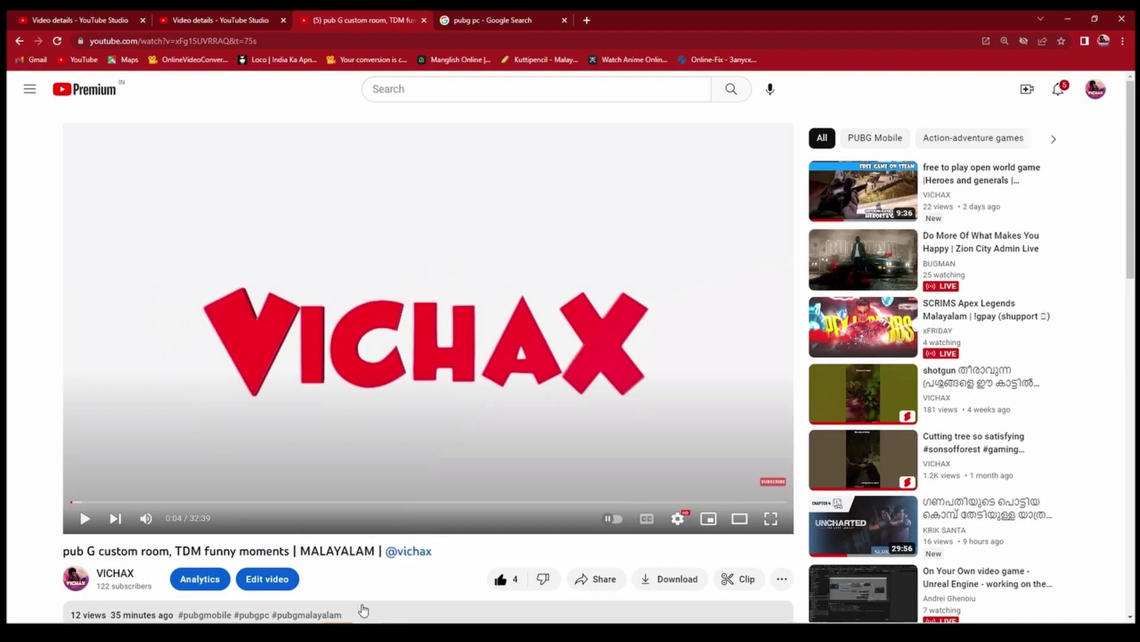
left_click(677, 324)
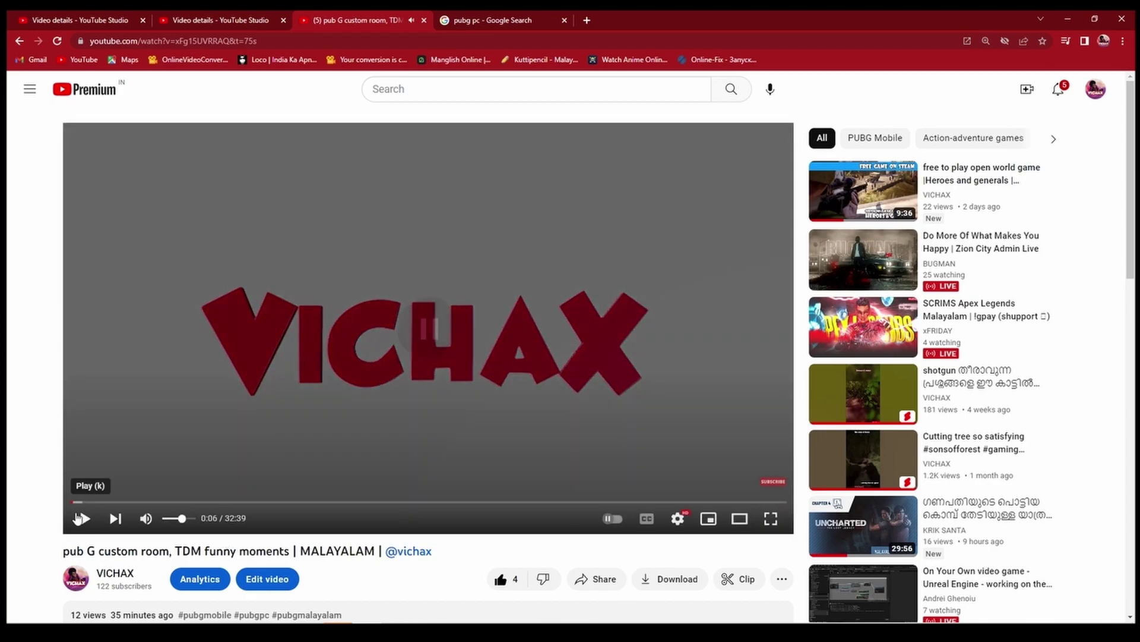
left_click_drag(89, 503, 80, 508)
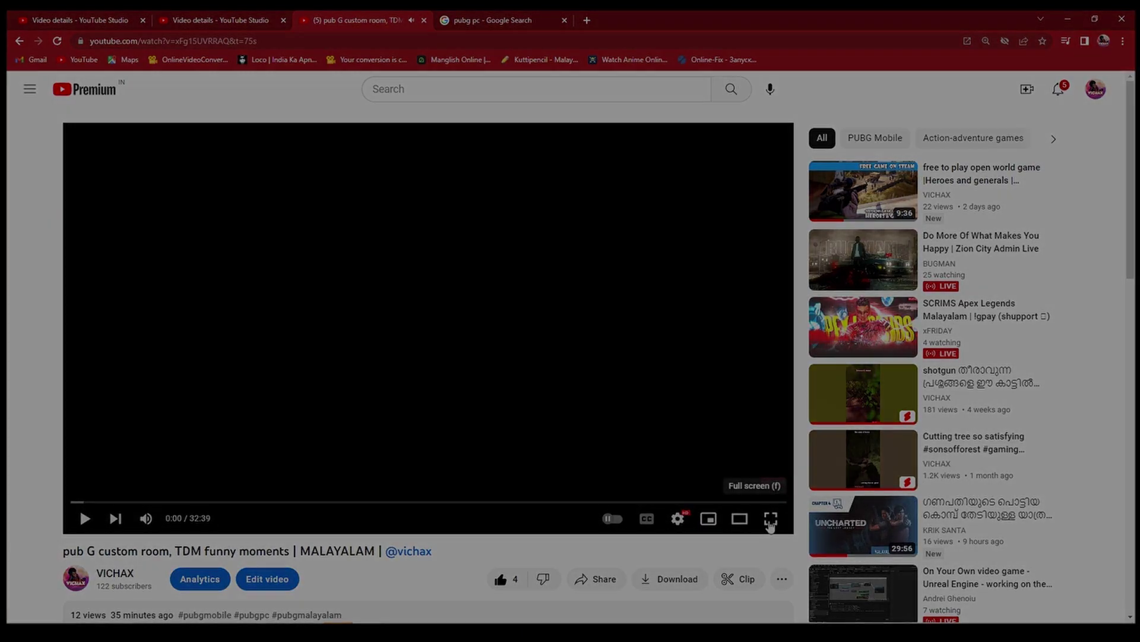
left_click(771, 518)
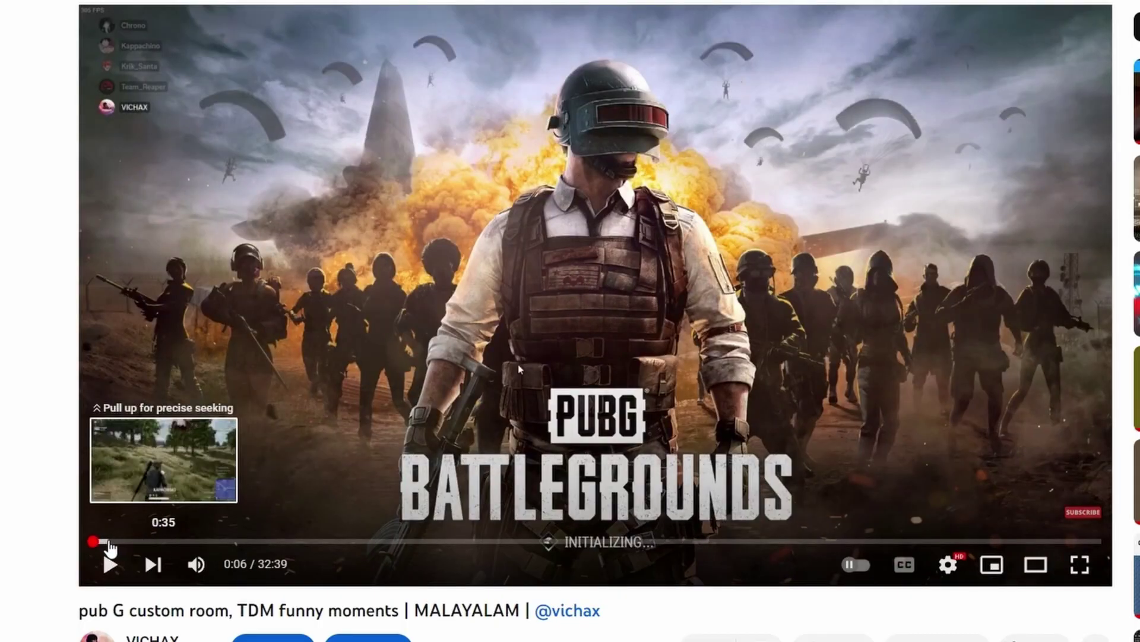
left_click_drag(98, 543, 94, 542)
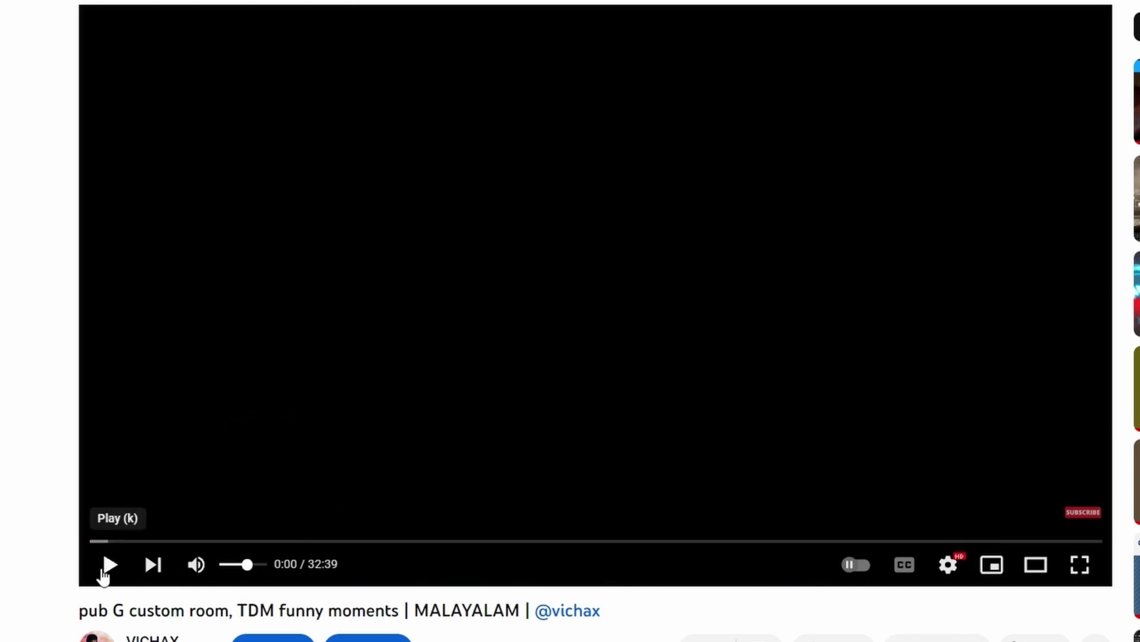
left_click(111, 567)
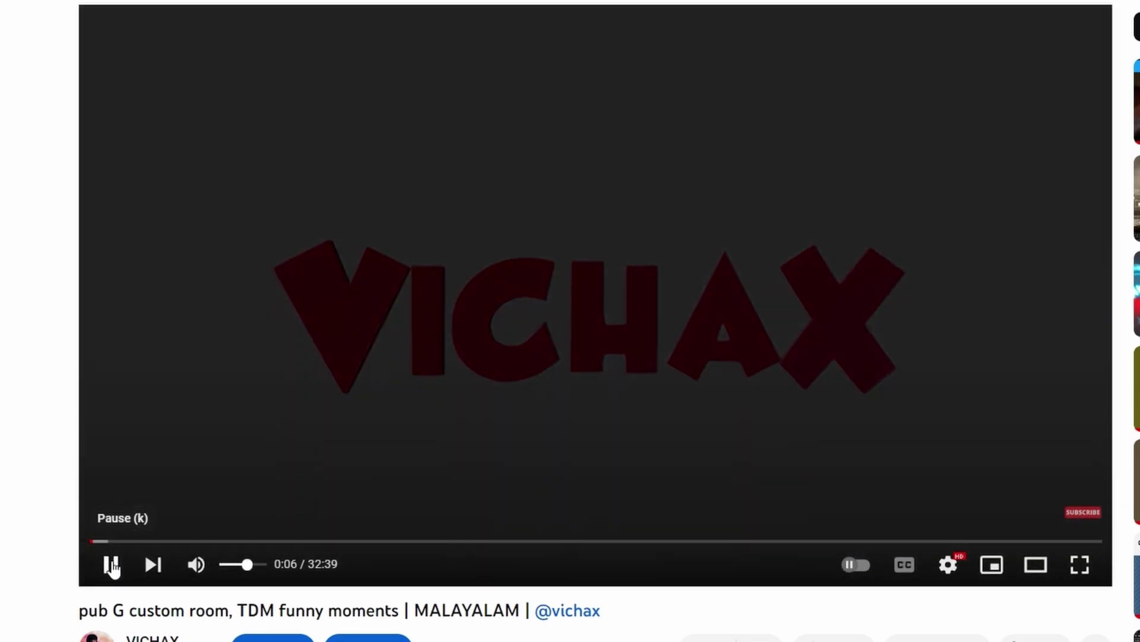
left_click(111, 567)
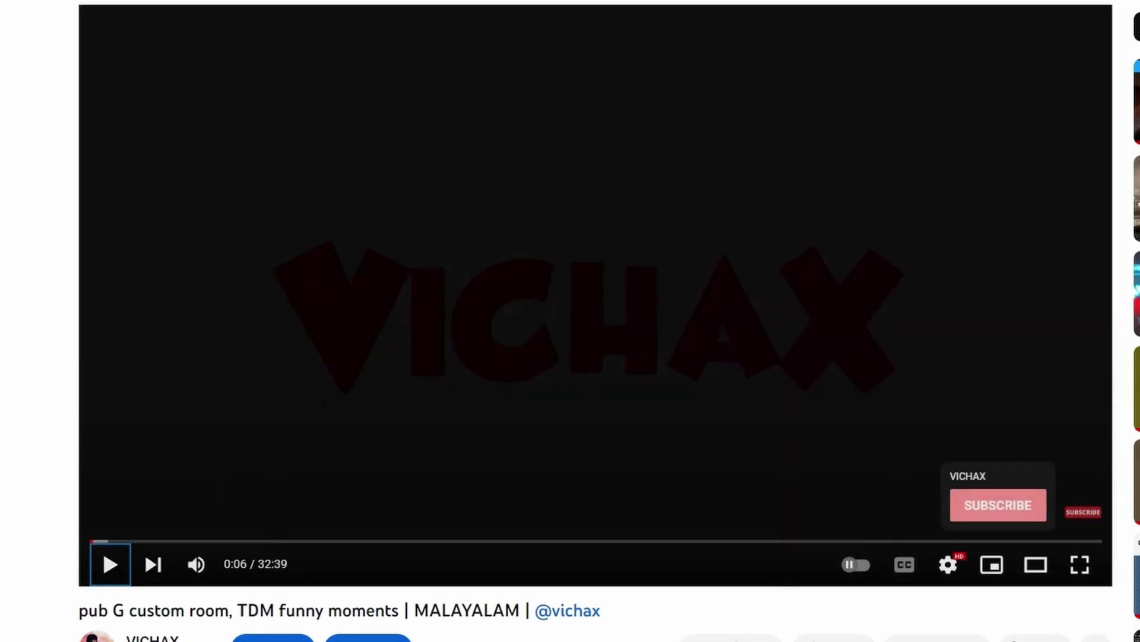